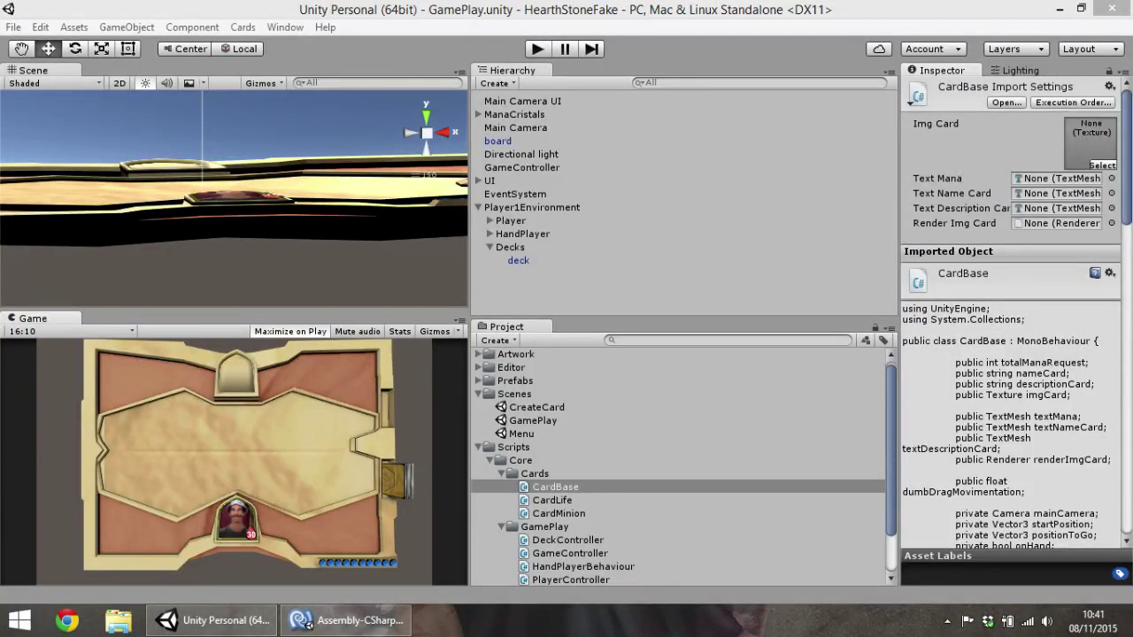
# Play-test the game by dragging the Growlithe card across the board, then stop it
pyautogui.click(538, 50)
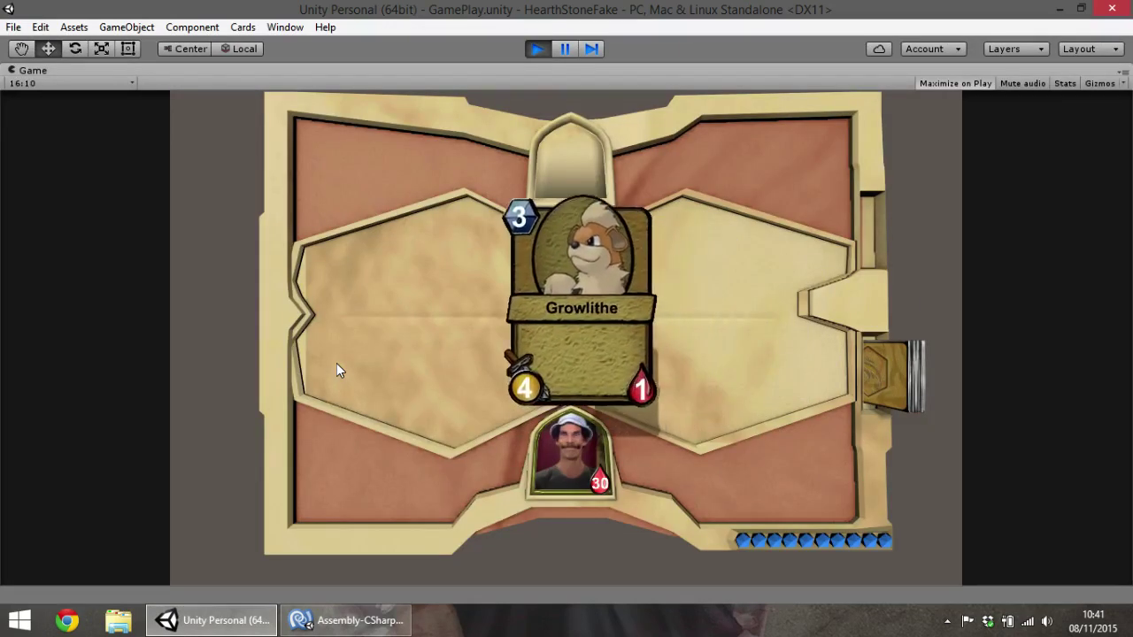
pyautogui.moveTo(574, 550)
pyautogui.mouseDown()
pyautogui.moveTo(910, 175)
pyautogui.moveTo(825, 194)
pyautogui.moveTo(896, 423)
pyautogui.moveTo(332, 275)
pyautogui.moveTo(166, 200)
pyautogui.moveTo(603, 202)
pyautogui.moveTo(396, 187)
pyautogui.mouseUp()
pyautogui.click(538, 49)
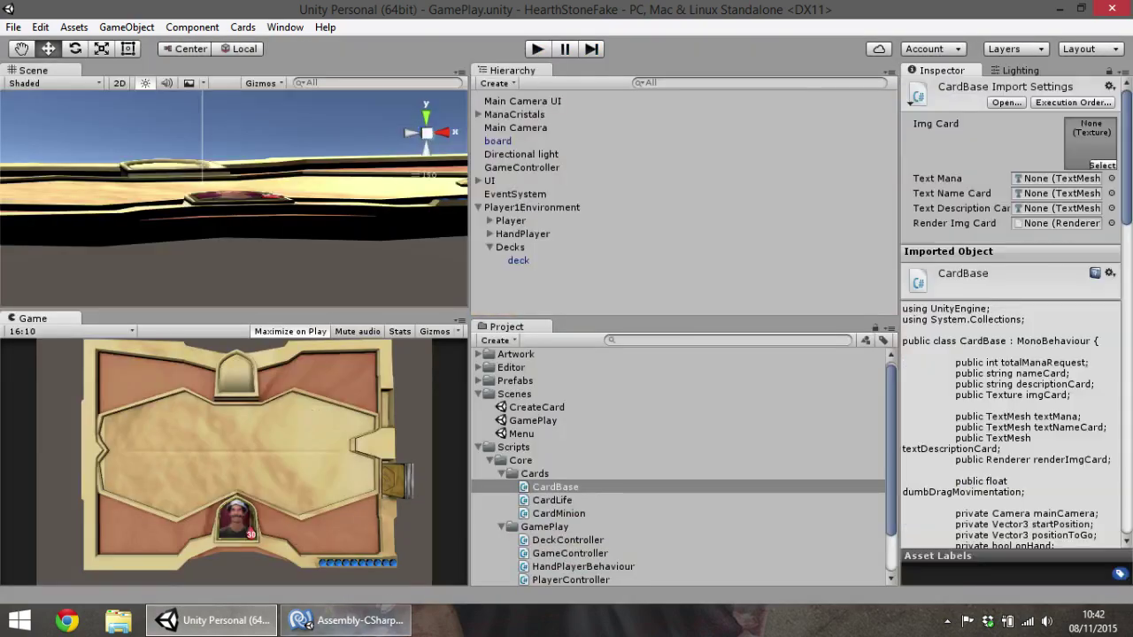
# In DeckController.cs, highlight the tempCard position Vector3.Lerp line 41
pyautogui.click(350, 622)
pyautogui.moveTo(426, 451)
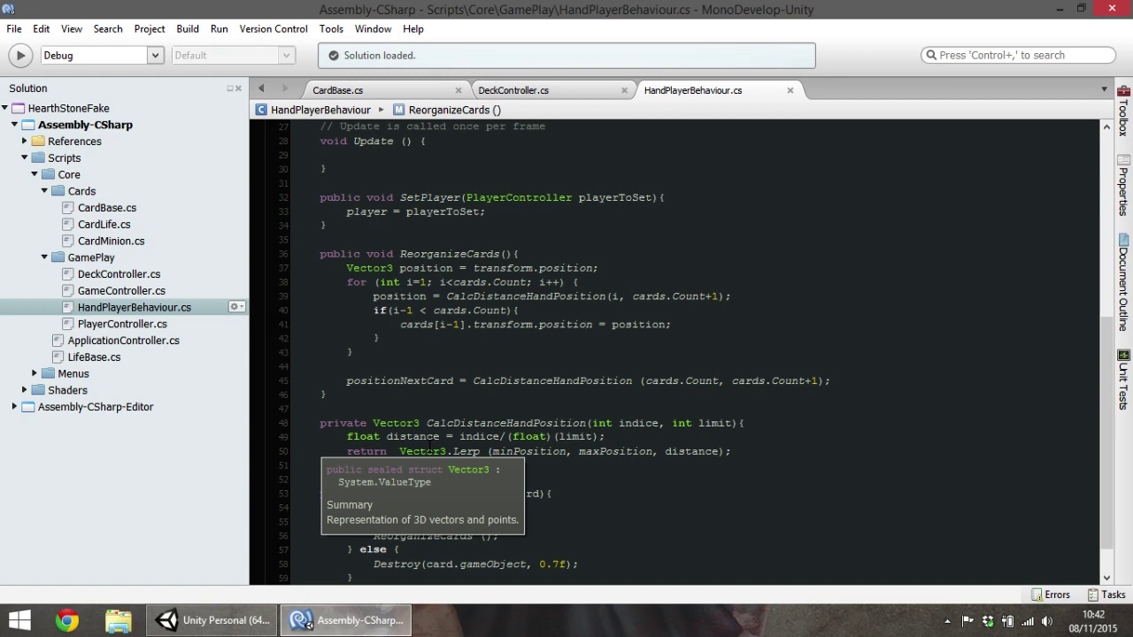
pyautogui.click(528, 93)
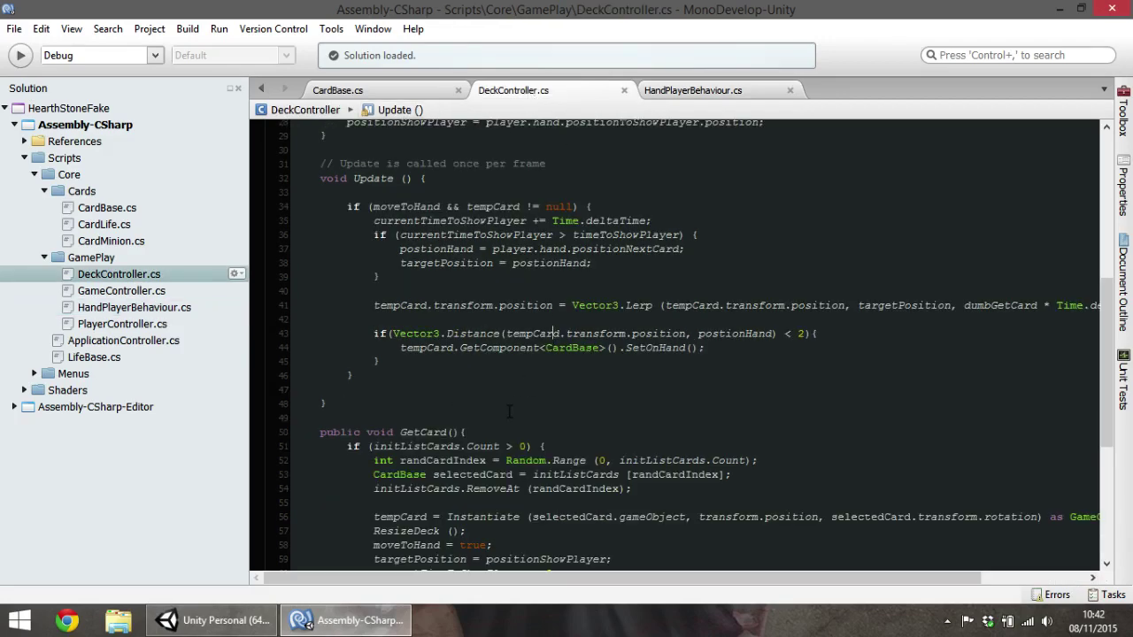
pyautogui.scroll(4, 509, 412)
pyautogui.scroll(-6, 460, 372)
pyautogui.scroll(3, 419, 329)
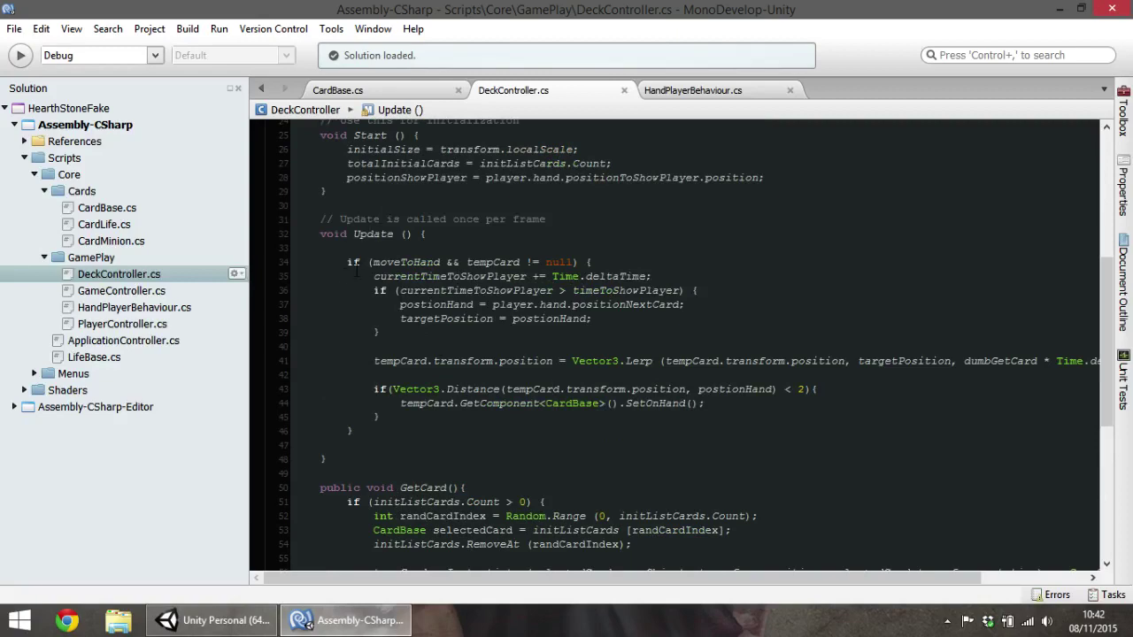
pyautogui.scroll(-3, 476, 328)
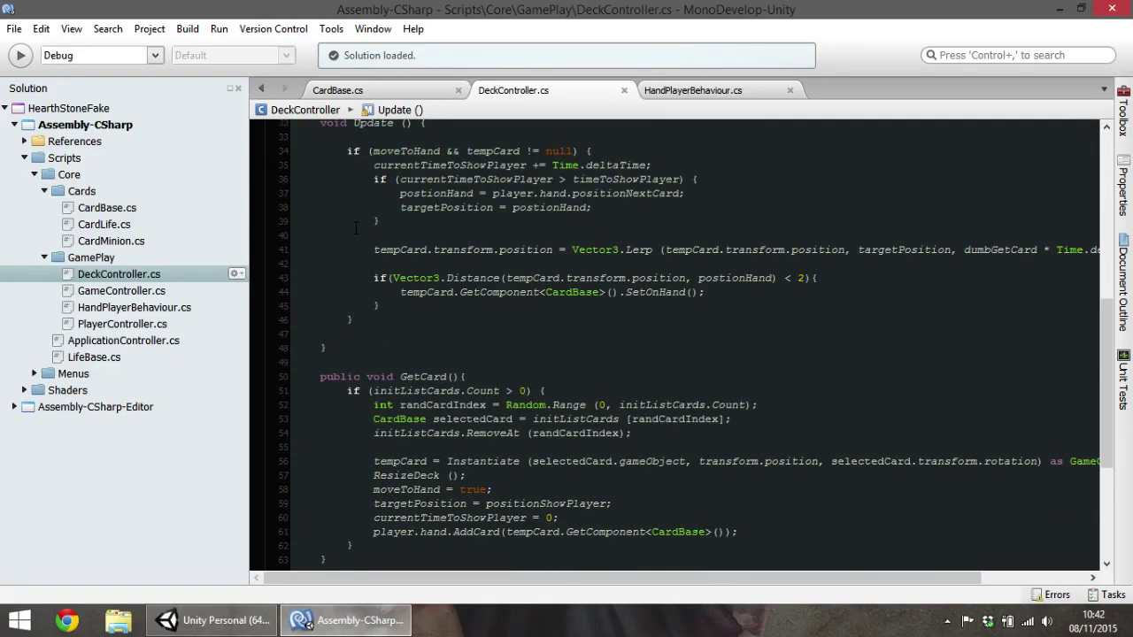
pyautogui.moveTo(373, 250); pyautogui.dragTo(554, 250)
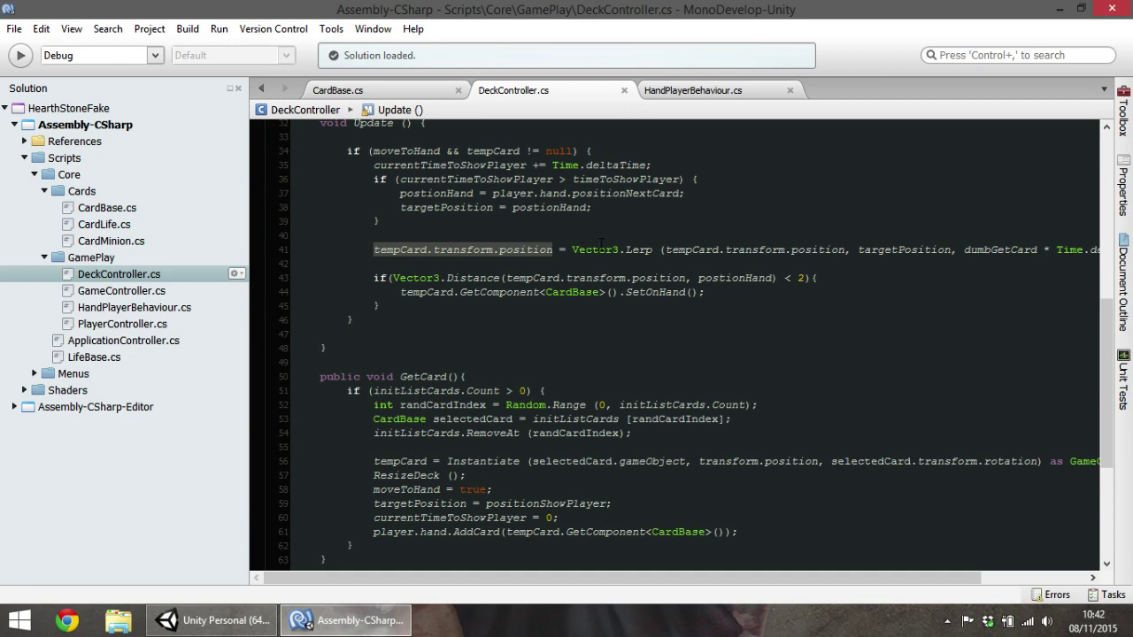
pyautogui.moveTo(600, 249); pyautogui.dragTo(1102, 251)
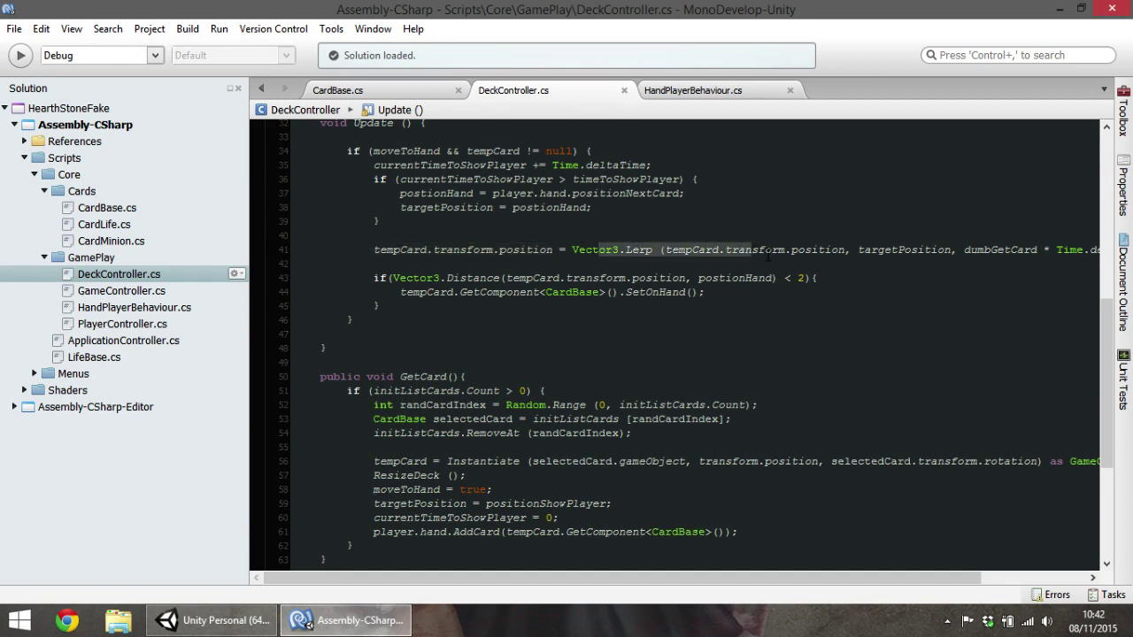
# Check the Lerp movement line in CardBase.cs's Update method
pyautogui.click(381, 88)
pyautogui.scroll(8, 509, 415)
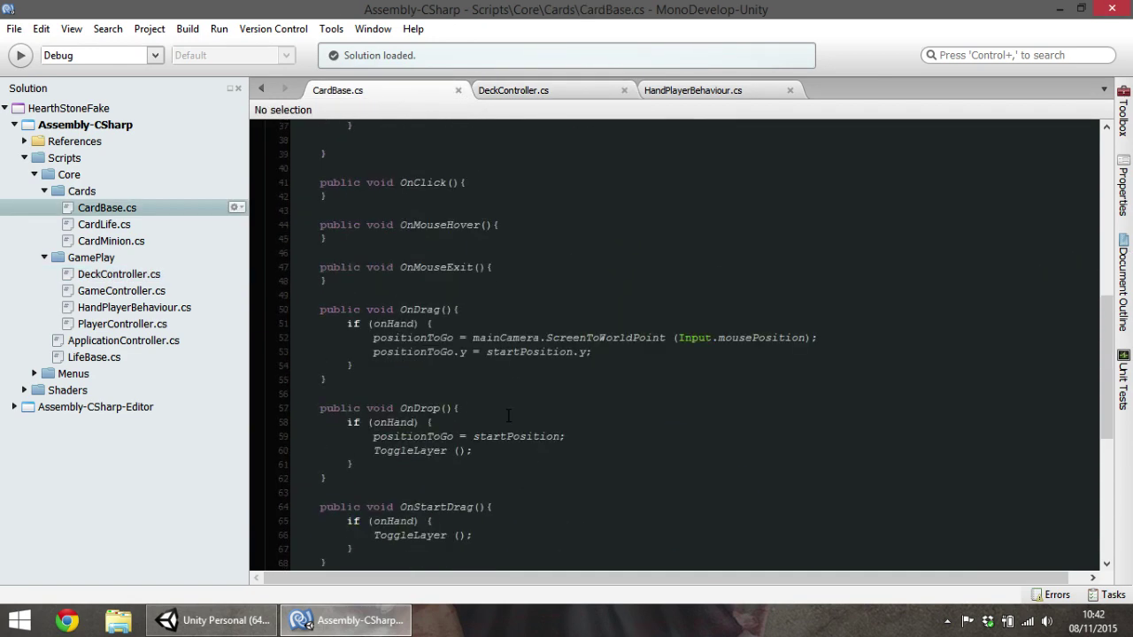
pyautogui.scroll(6, 535, 405)
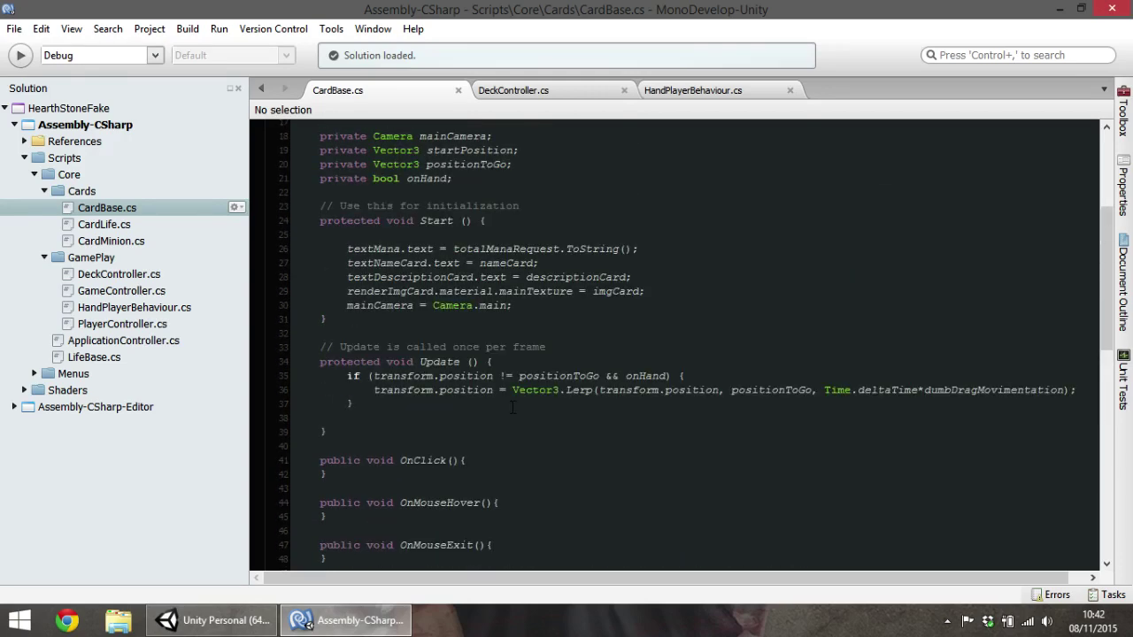
pyautogui.moveTo(356, 390); pyautogui.dragTo(1080, 391)
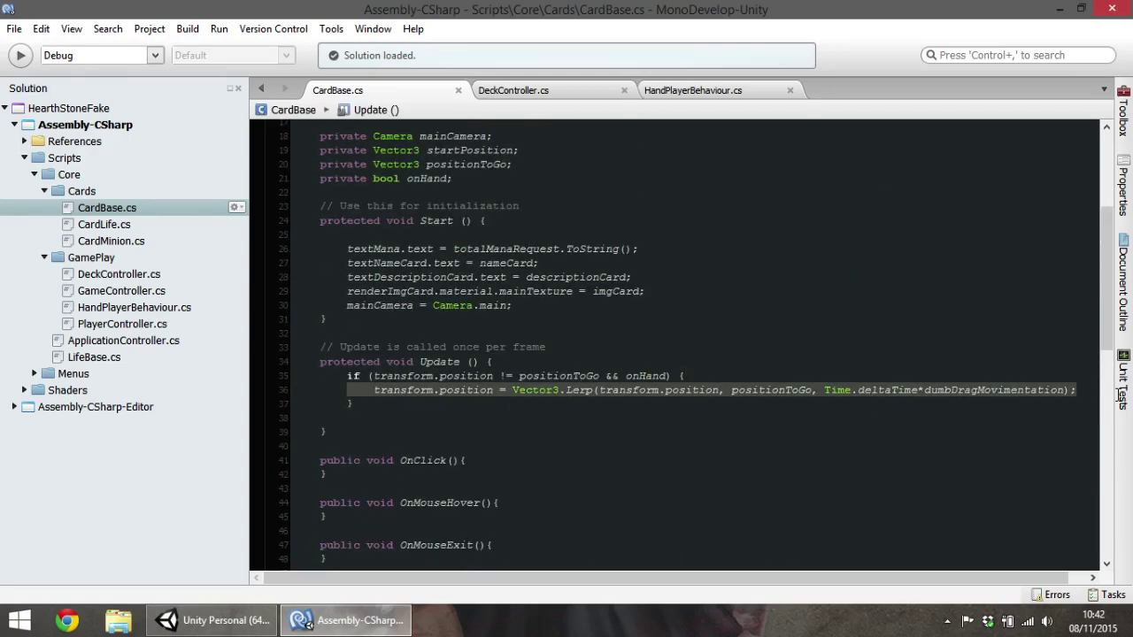
pyautogui.click(646, 343)
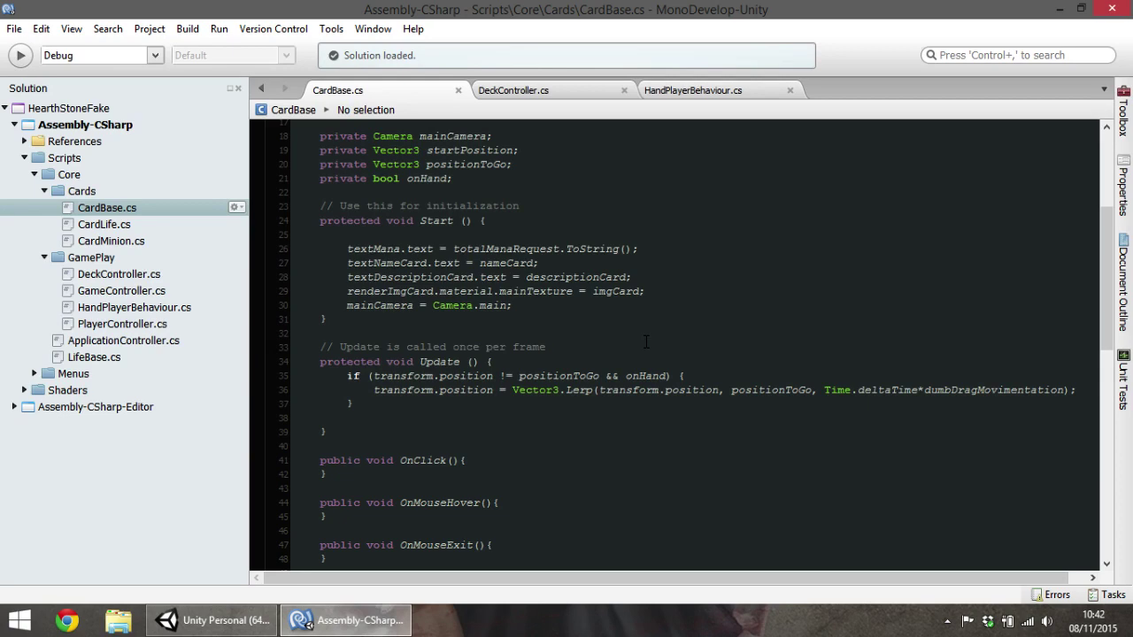
pyautogui.scroll(-3, 646, 341)
pyautogui.scroll(-2, 645, 348)
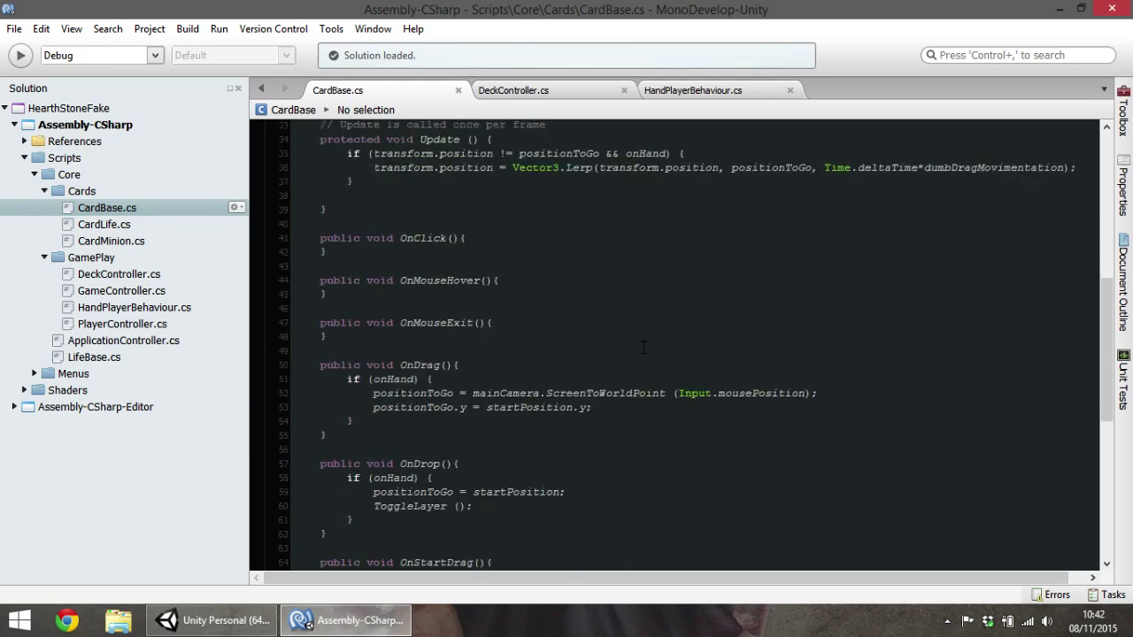
# Back in DeckController.cs, highlight the distance check and SetOnHand call on lines 43–44
pyautogui.click(526, 94)
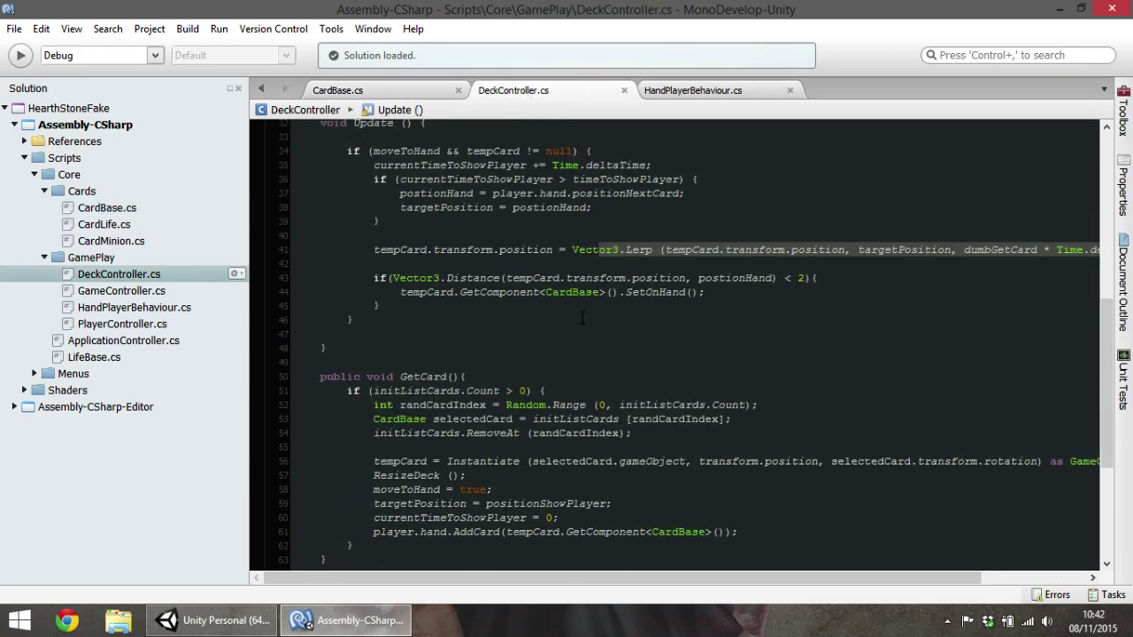
pyautogui.scroll(2, 440, 329)
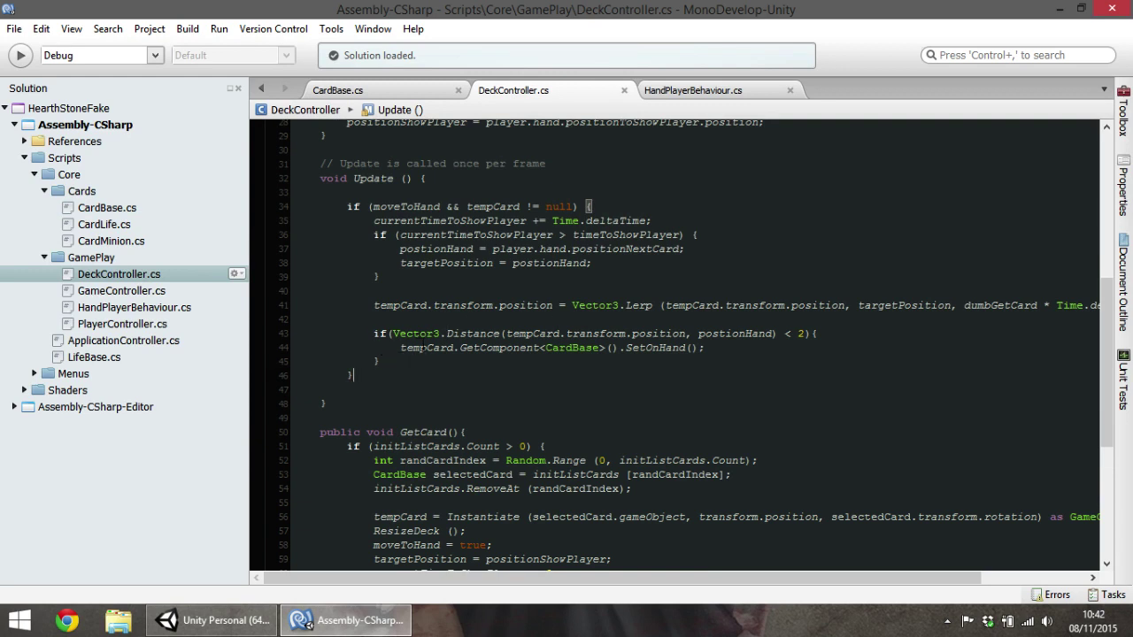
pyautogui.moveTo(393, 334); pyautogui.dragTo(773, 334)
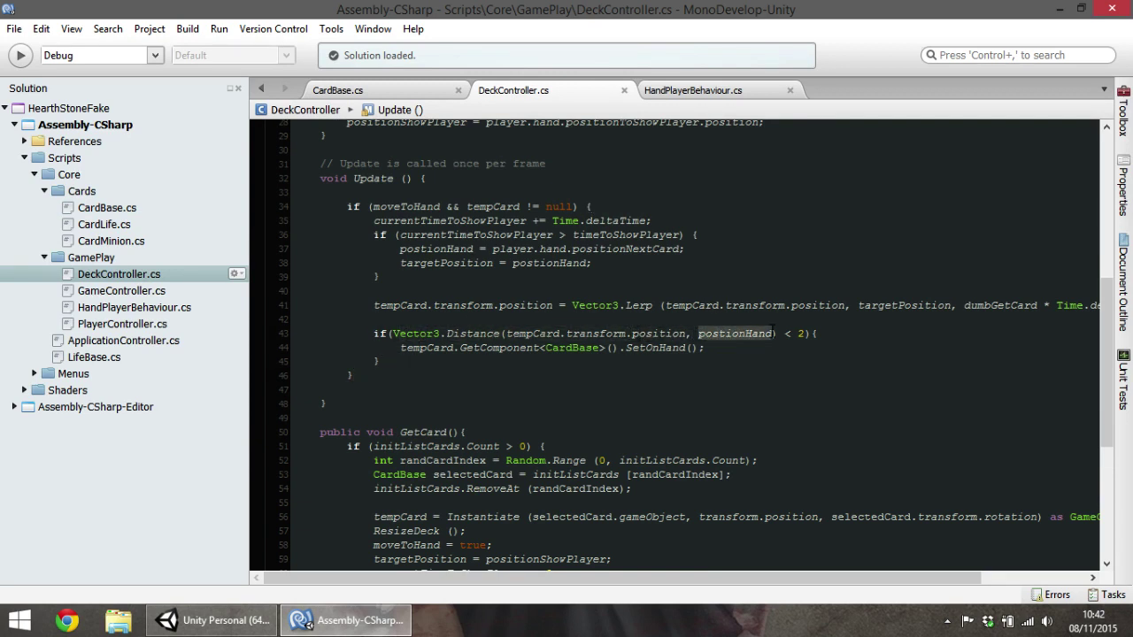
pyautogui.click(692, 348)
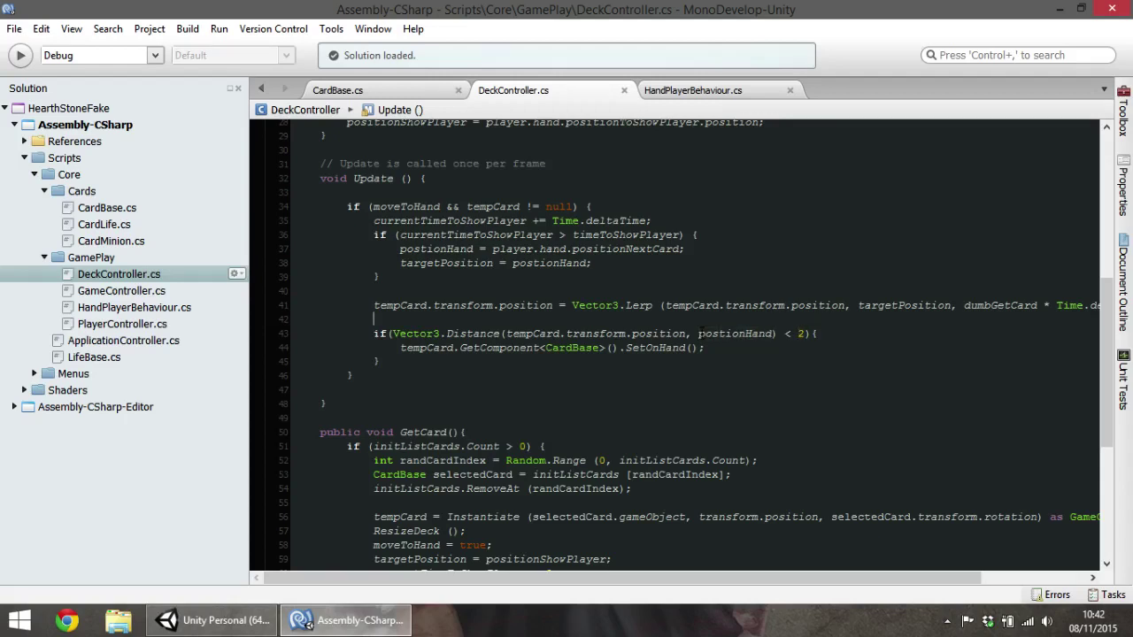
pyautogui.moveTo(400, 348); pyautogui.dragTo(759, 346)
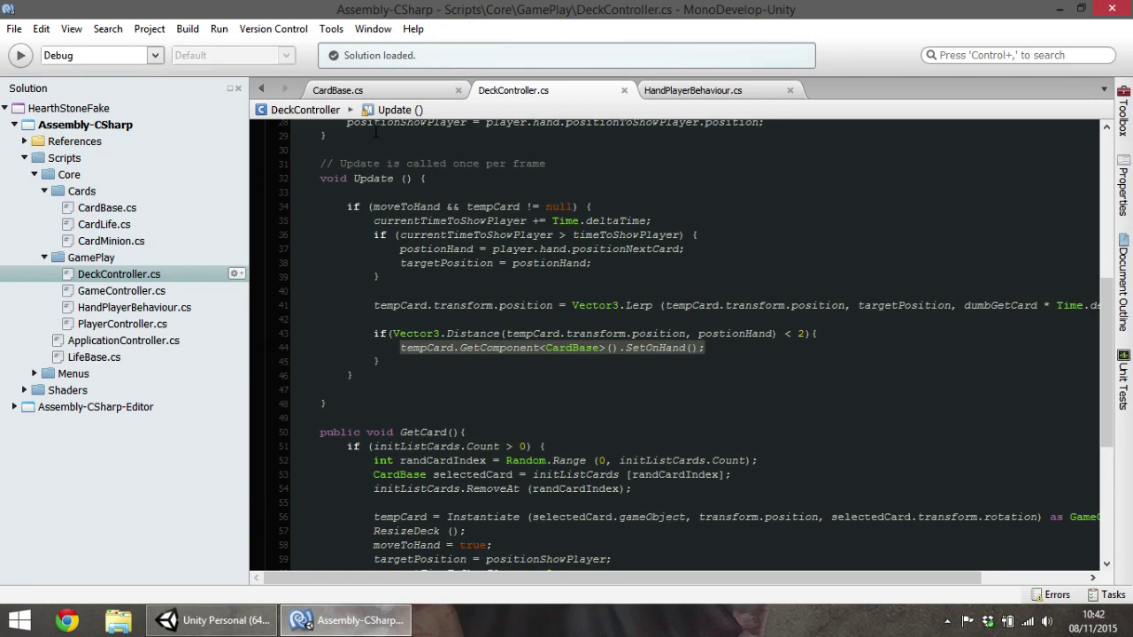
pyautogui.click(372, 92)
# Review SetOnHand's onHand and position lines in CardBase.cs
pyautogui.click(521, 92)
pyautogui.click(363, 91)
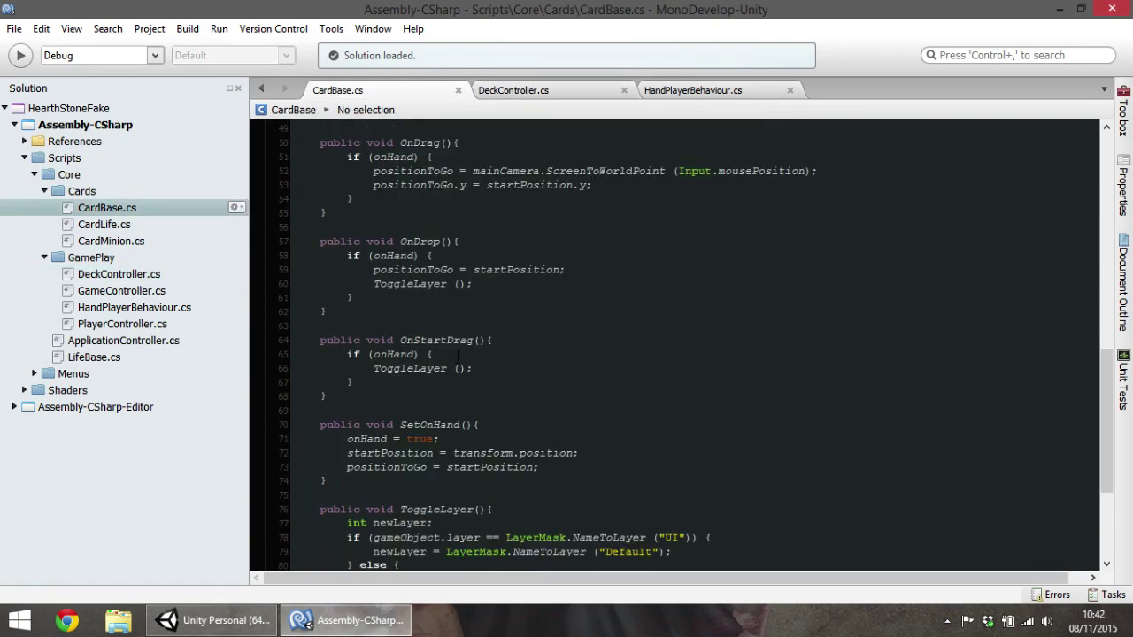
pyautogui.scroll(-5, 472, 322)
pyautogui.scroll(2, 383, 276)
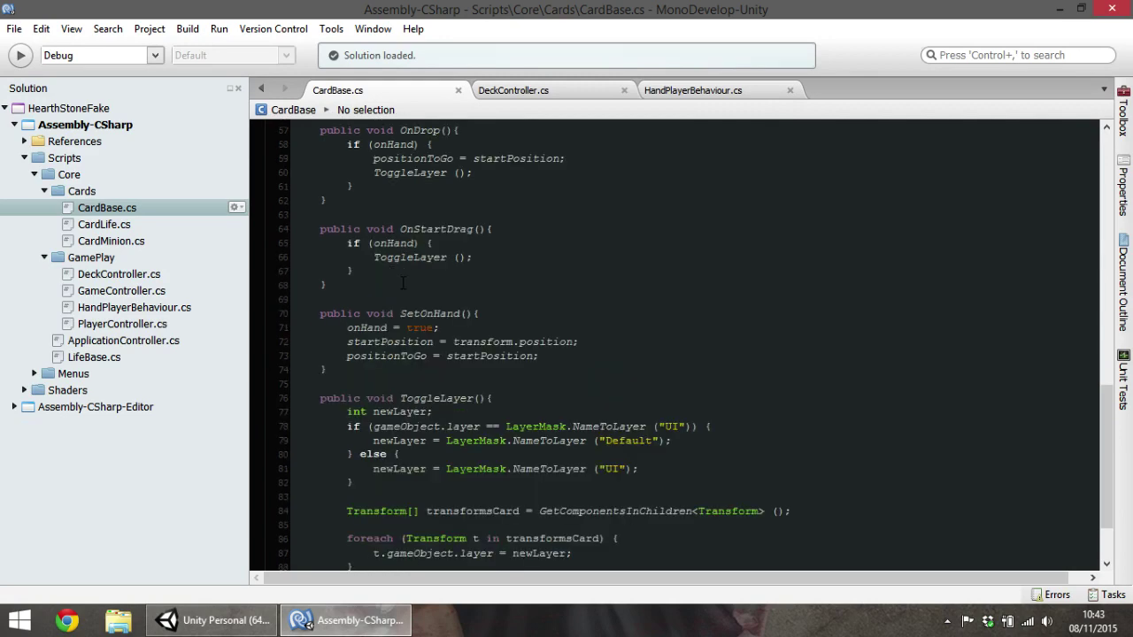
pyautogui.scroll(1, 403, 283)
pyautogui.scroll(1, 403, 377)
pyautogui.scroll(1, 403, 376)
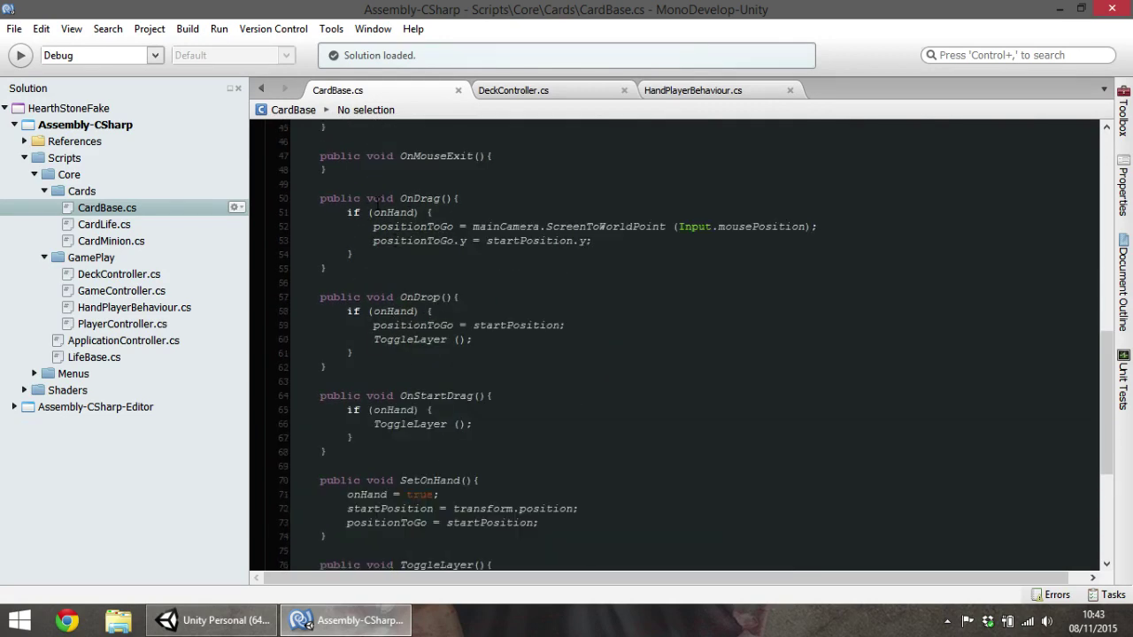
pyautogui.scroll(-2, 410, 227)
pyautogui.scroll(-2, 362, 309)
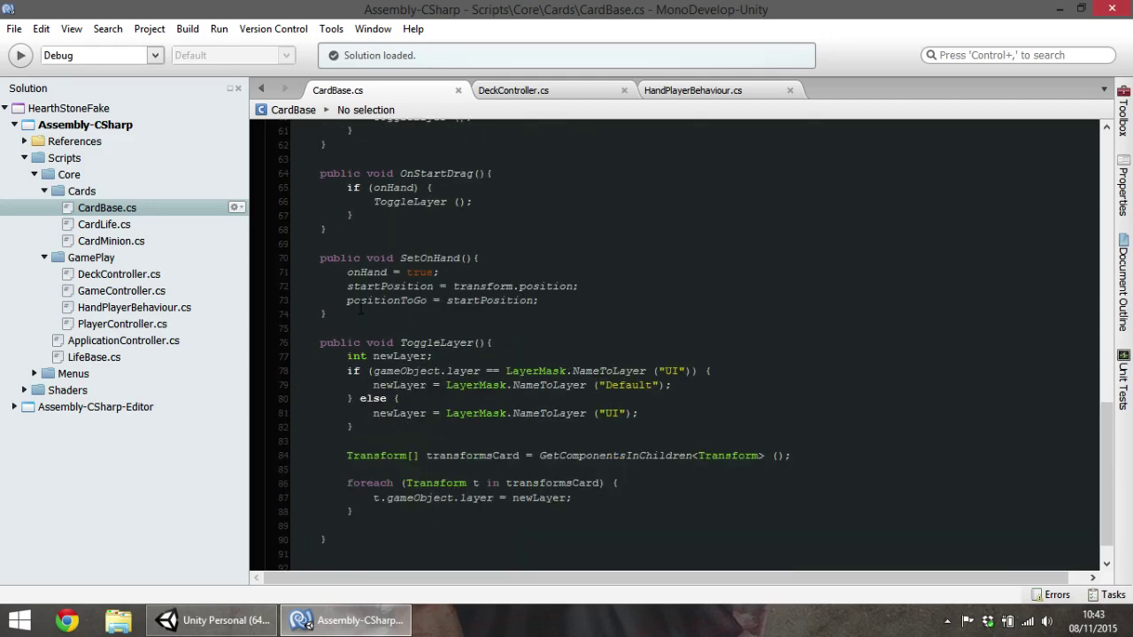
pyautogui.moveTo(339, 276); pyautogui.dragTo(478, 275)
pyautogui.click(478, 283)
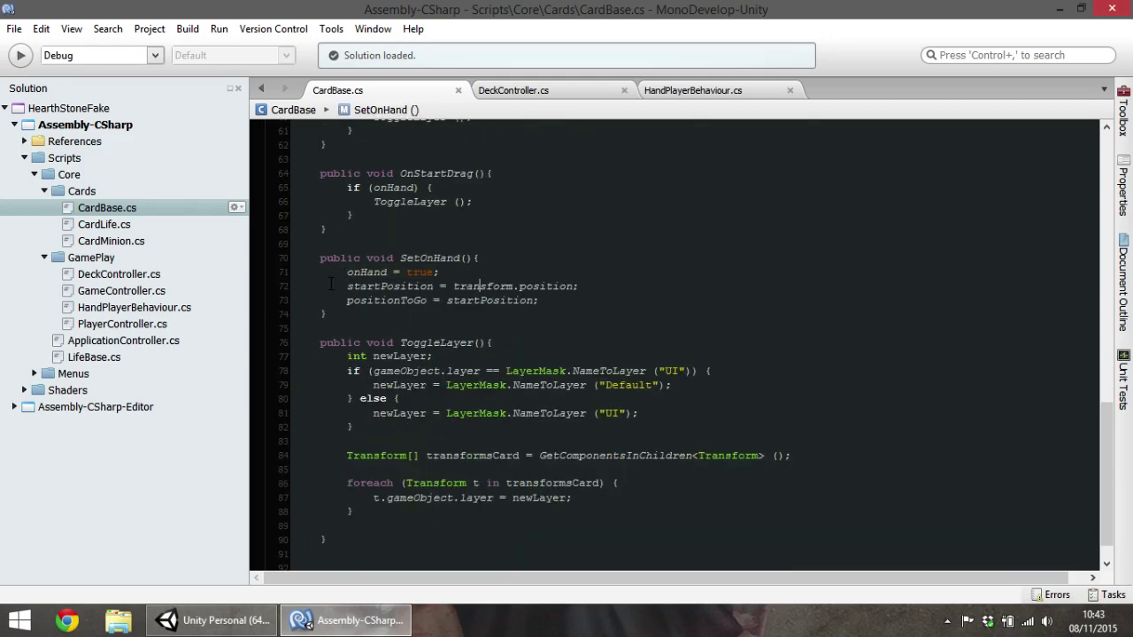
pyautogui.moveTo(331, 283); pyautogui.dragTo(599, 303)
pyautogui.click(593, 295)
pyautogui.moveTo(328, 315); pyautogui.dragTo(321, 271)
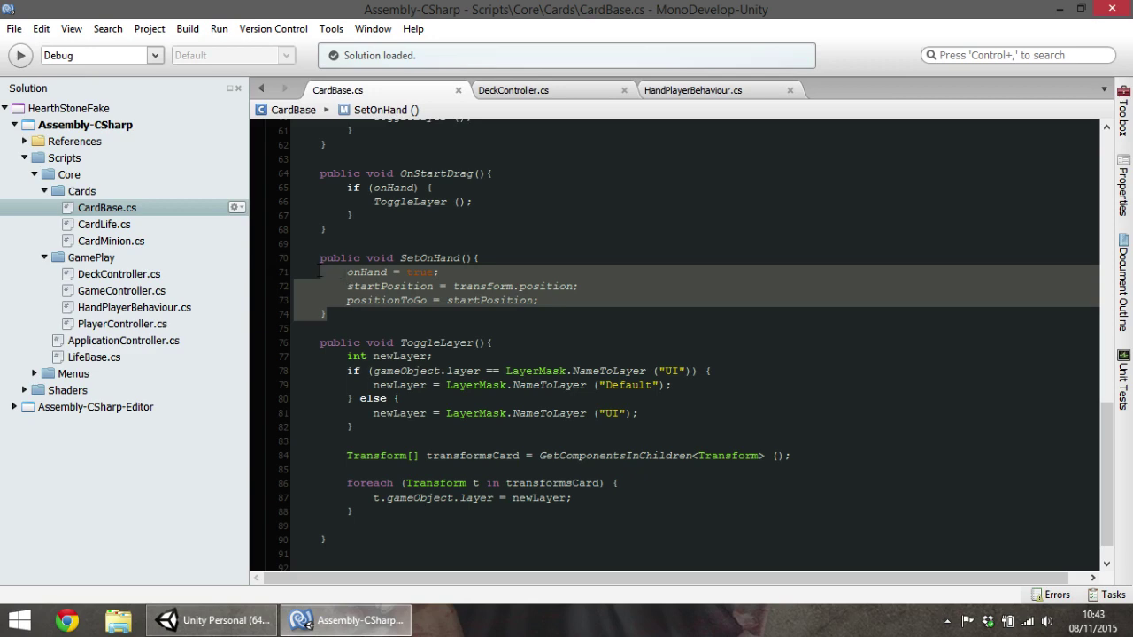
# Add 'tempCard = null;' after the SetOnHand call in DeckController's Update
pyautogui.click(518, 203)
pyautogui.click(535, 91)
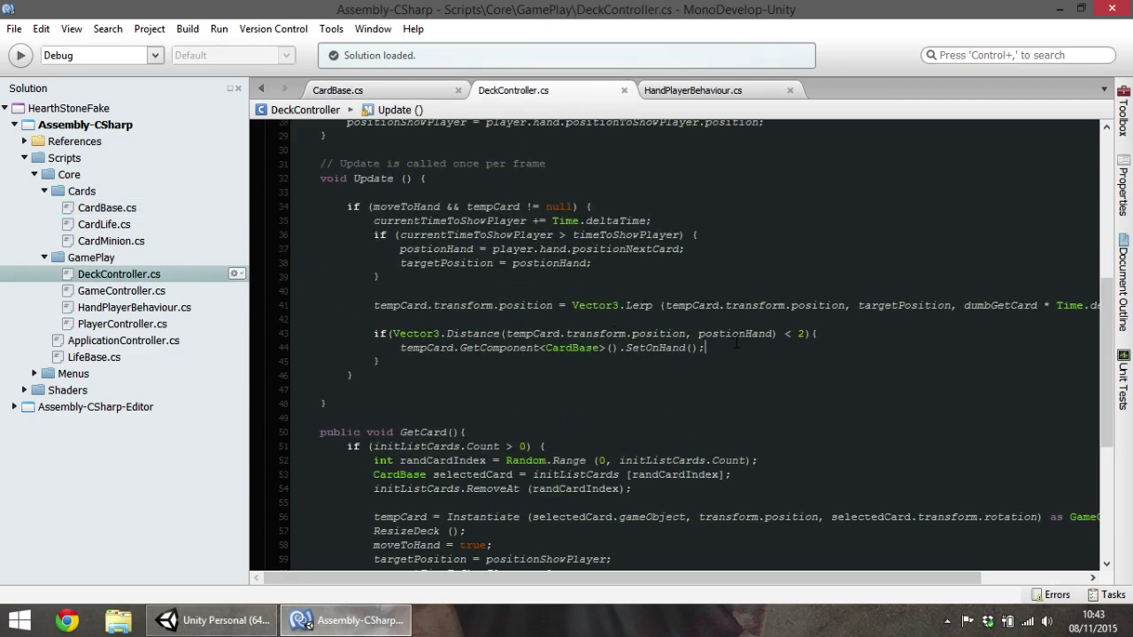
pyautogui.press('Return')
pyautogui.write('tem')
pyautogui.press('Return')
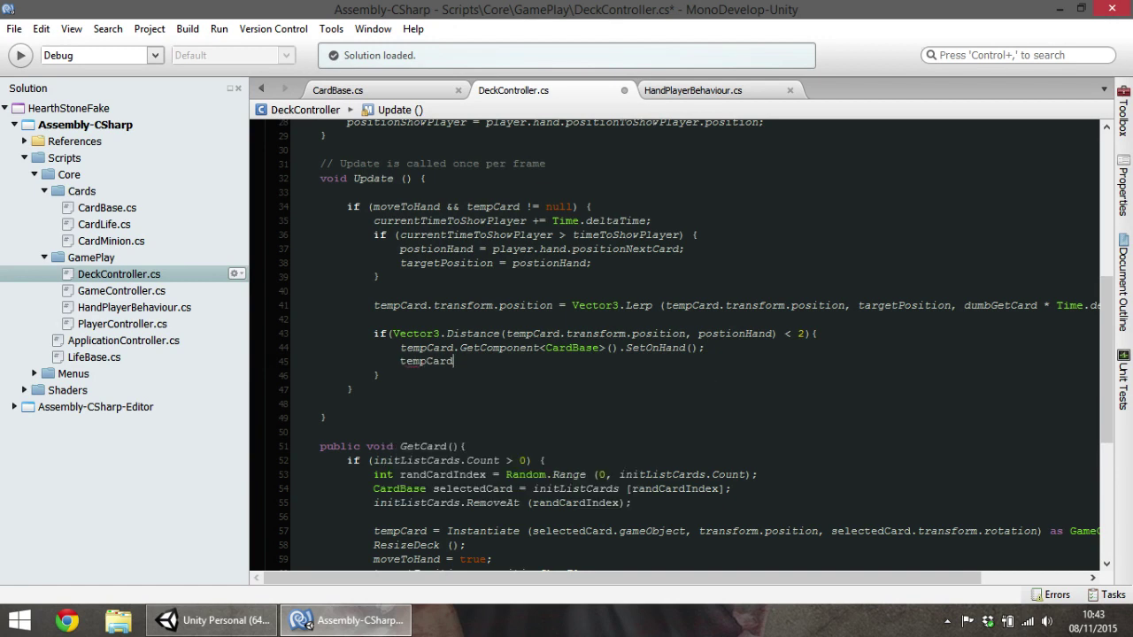
pyautogui.write(' = bn')
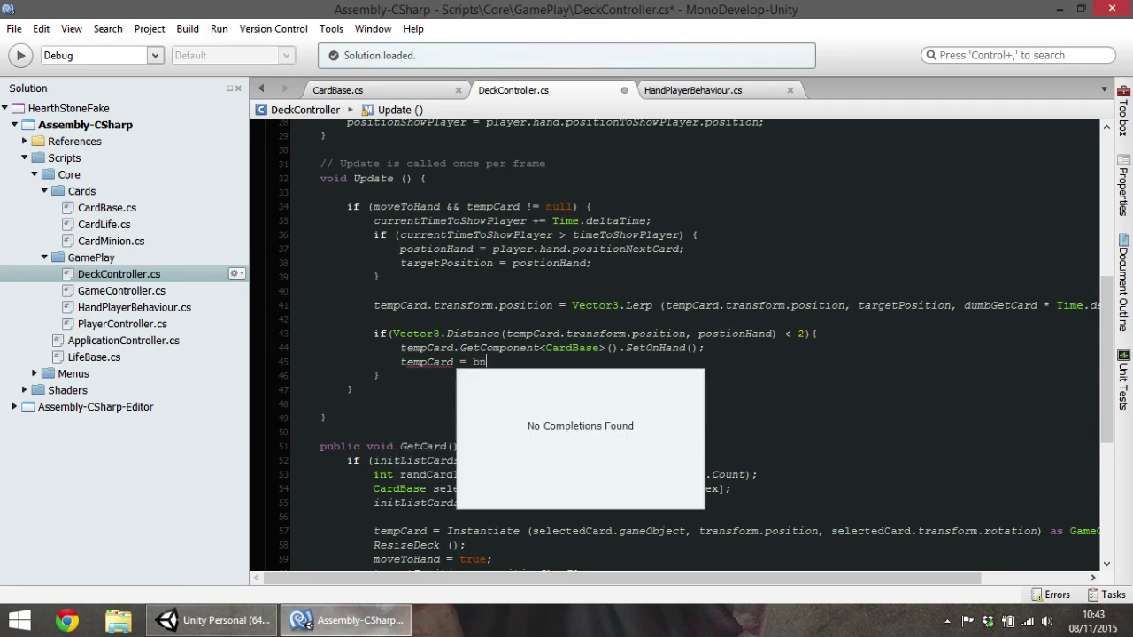
pyautogui.press('BackSpace')
pyautogui.press('BackSpace')
pyautogui.write('null')
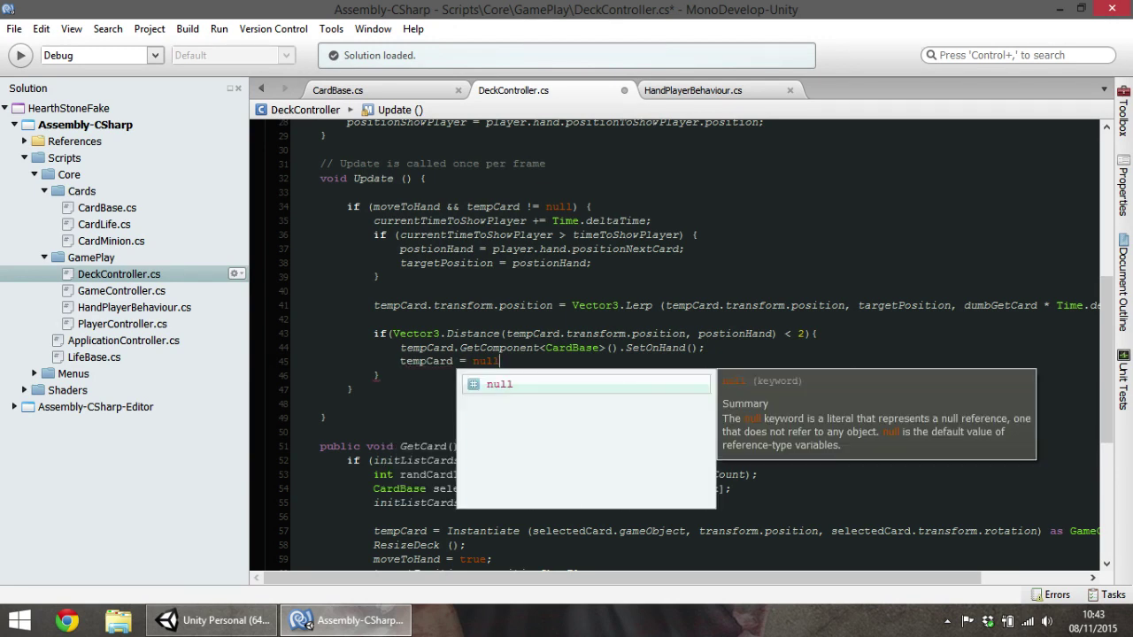
pyautogui.write(';')
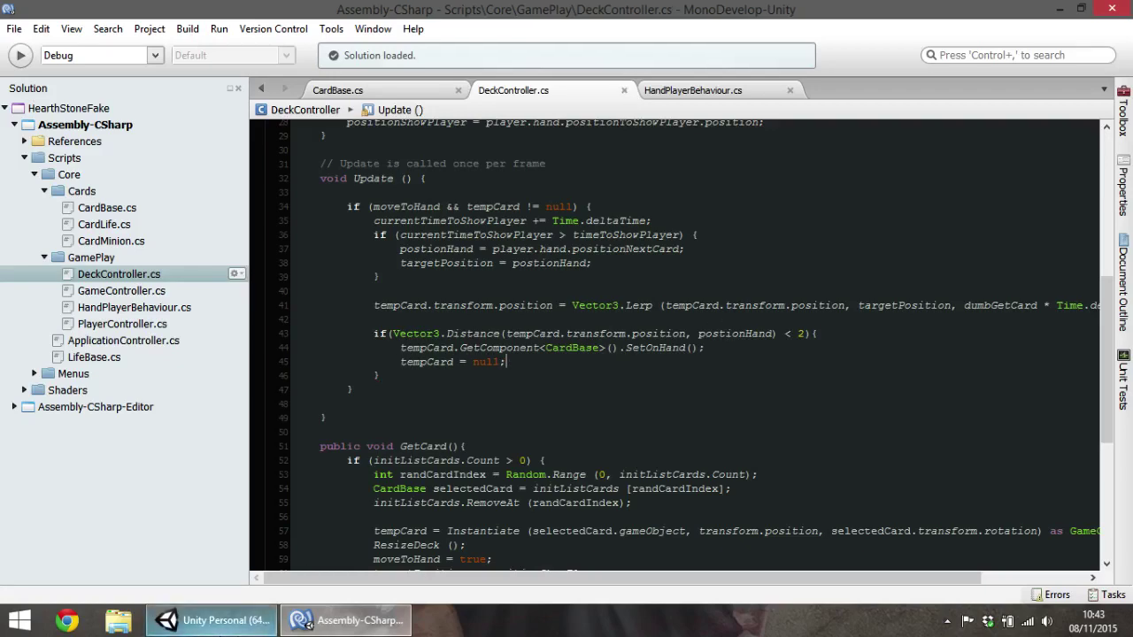
pyautogui.click(212, 620)
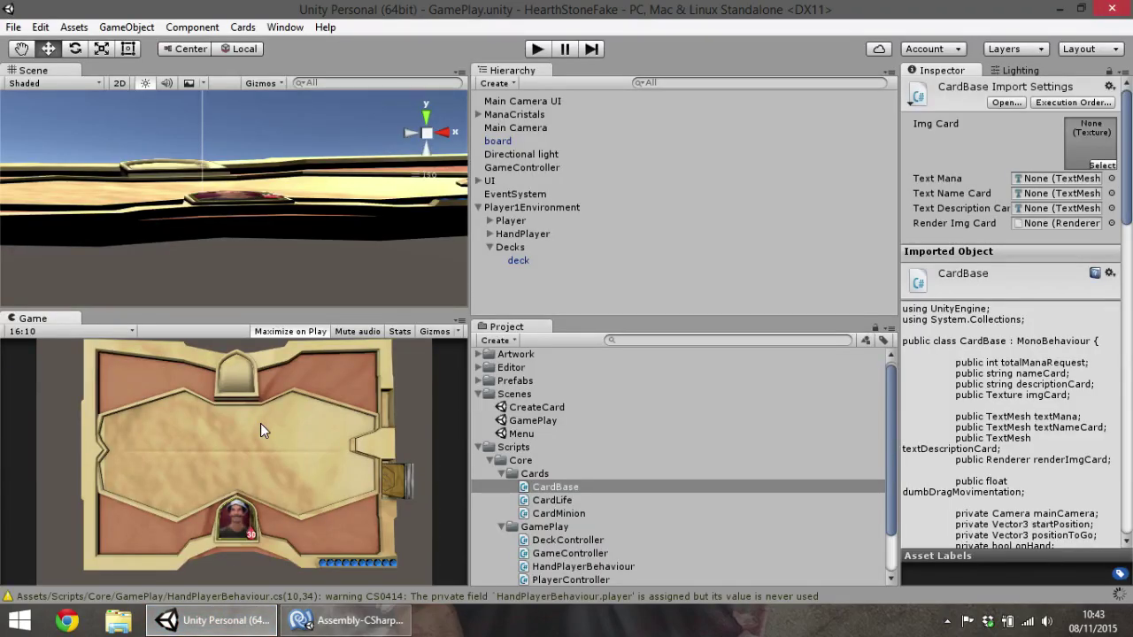
# Play-test dragging the Arbok card around the board and releasing it, then select DeckController's line 41
pyautogui.click(535, 55)
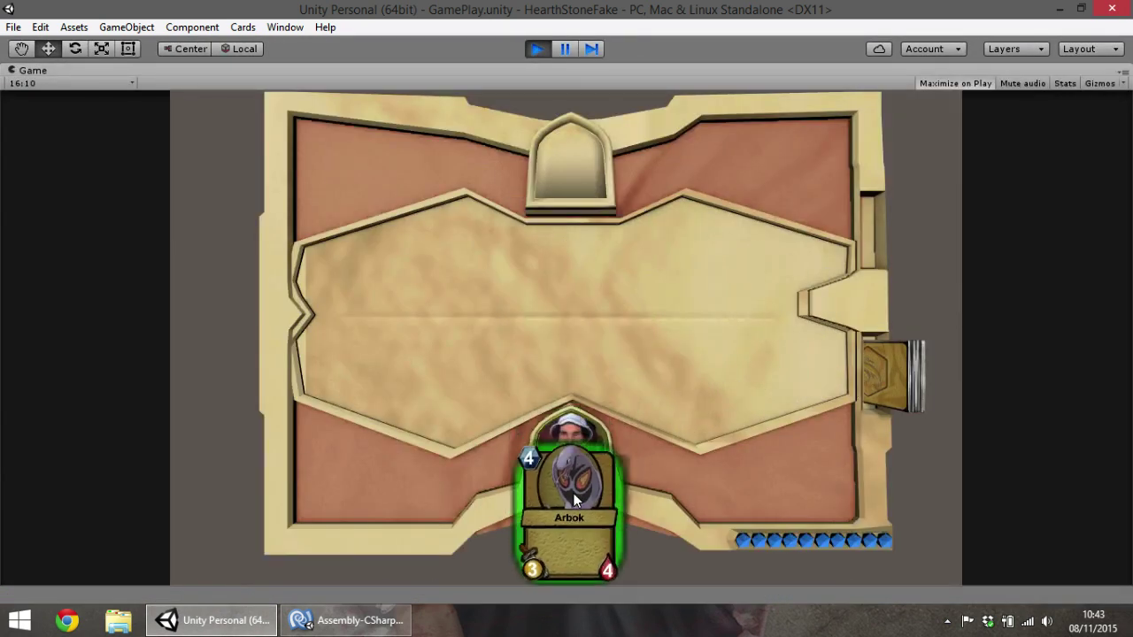
pyautogui.moveTo(574, 493)
pyautogui.mouseDown()
pyautogui.moveTo(421, 410)
pyautogui.moveTo(888, 398)
pyautogui.mouseUp()
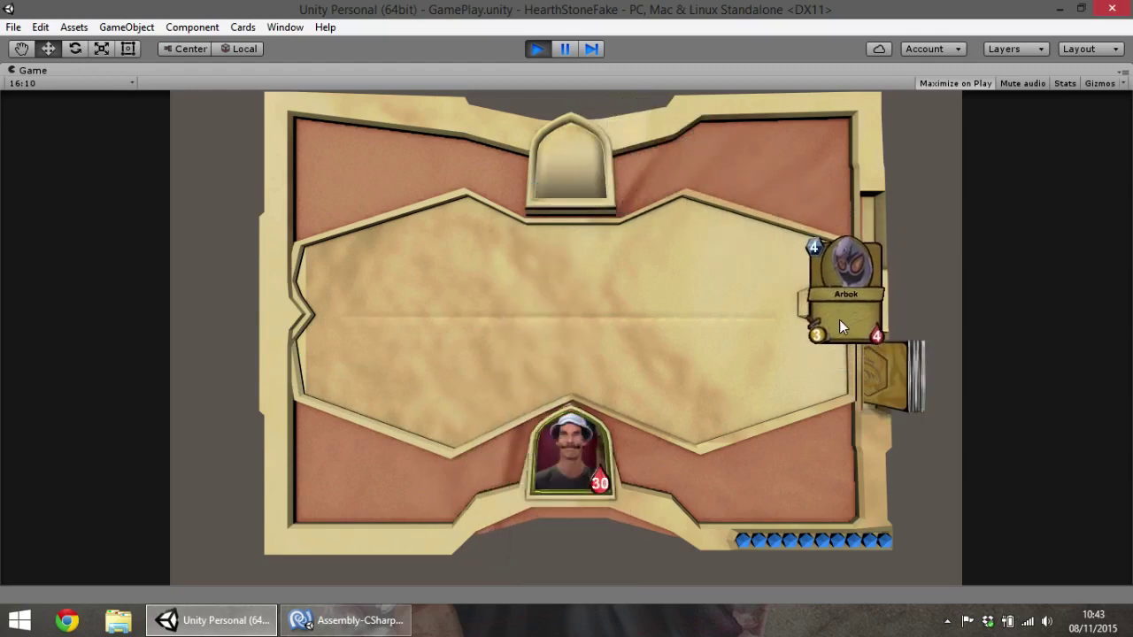
pyautogui.moveTo(888, 398); pyautogui.dragTo(377, 380)
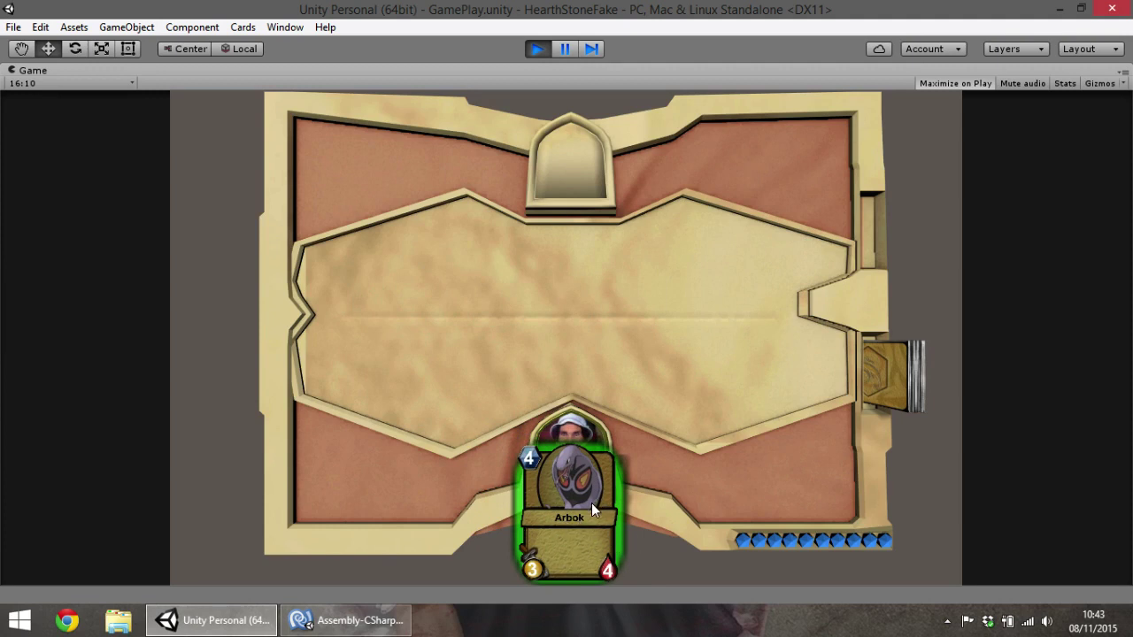
pyautogui.moveTo(591, 502); pyautogui.dragTo(234, 173)
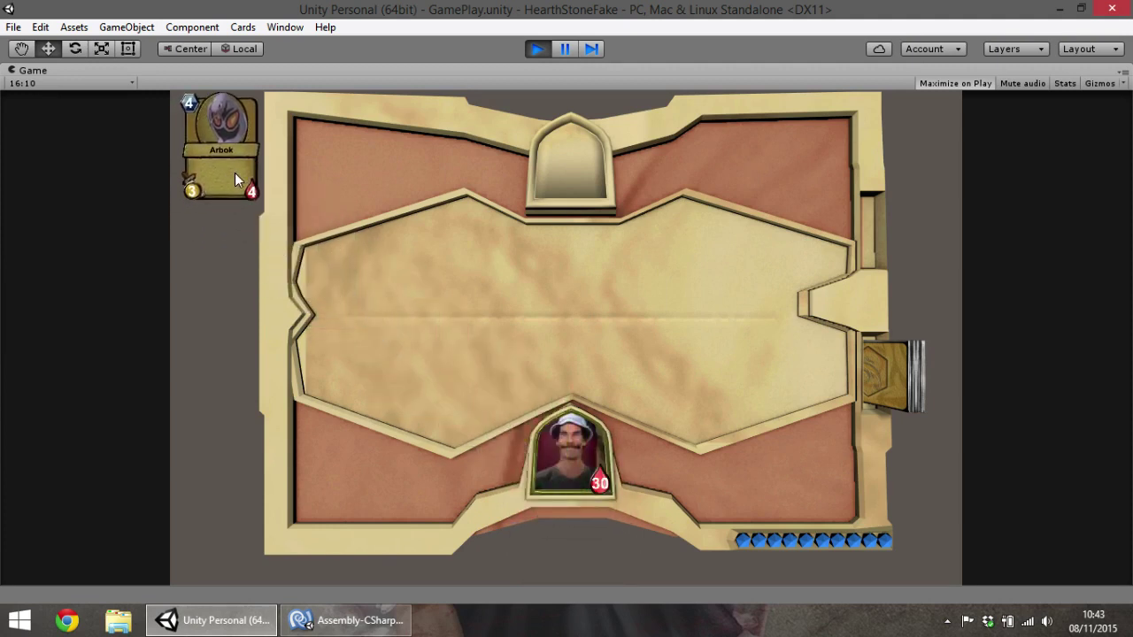
pyautogui.moveTo(234, 173); pyautogui.dragTo(812, 169)
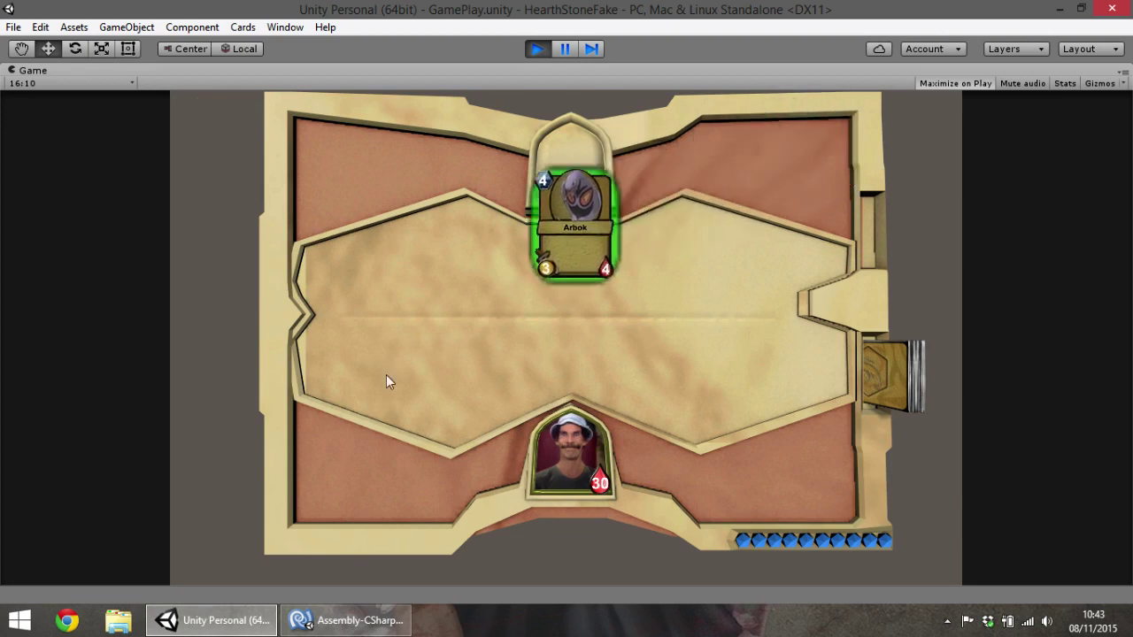
pyautogui.moveTo(386, 382); pyautogui.dragTo(802, 454)
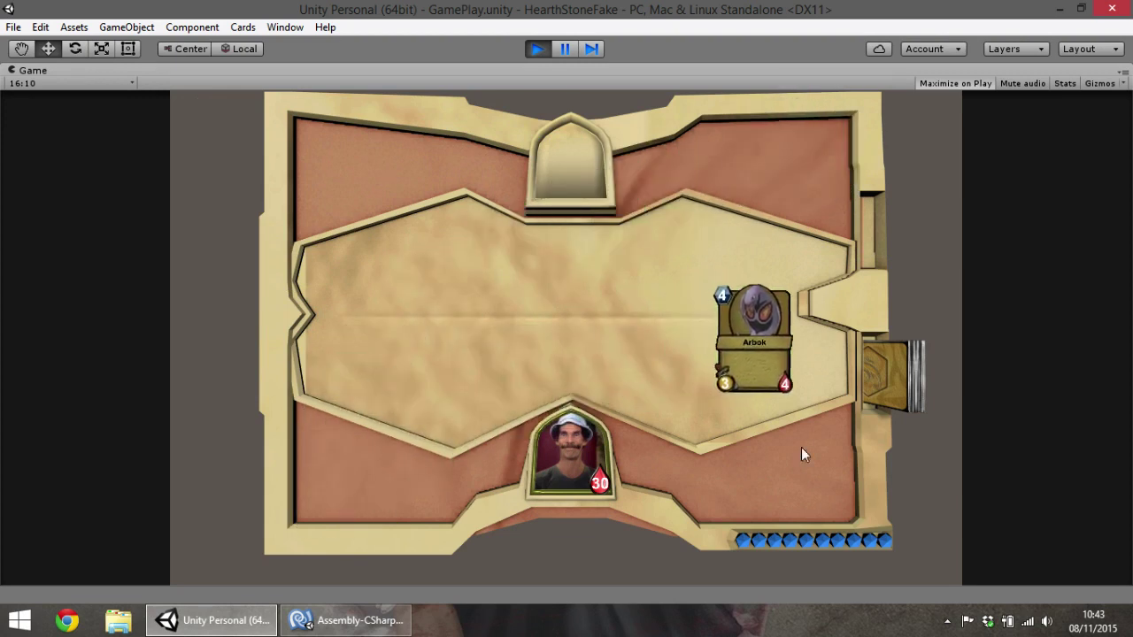
pyautogui.moveTo(801, 454); pyautogui.dragTo(670, 245)
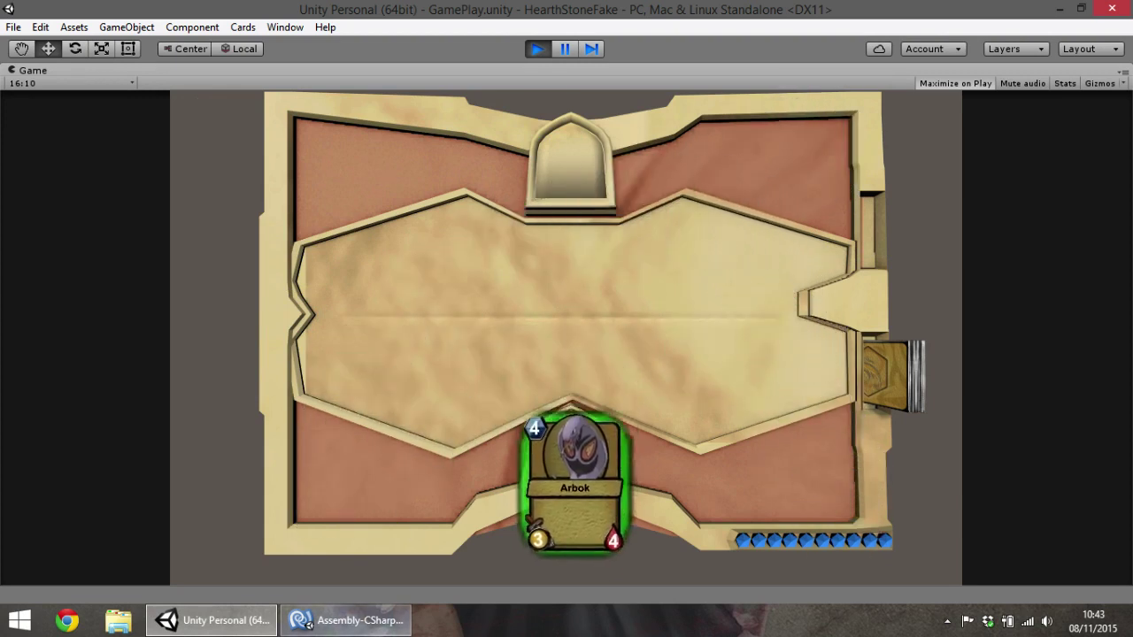
pyautogui.hotkey('alt', 'Tab')
pyautogui.moveTo(307, 305); pyautogui.dragTo(1095, 306)
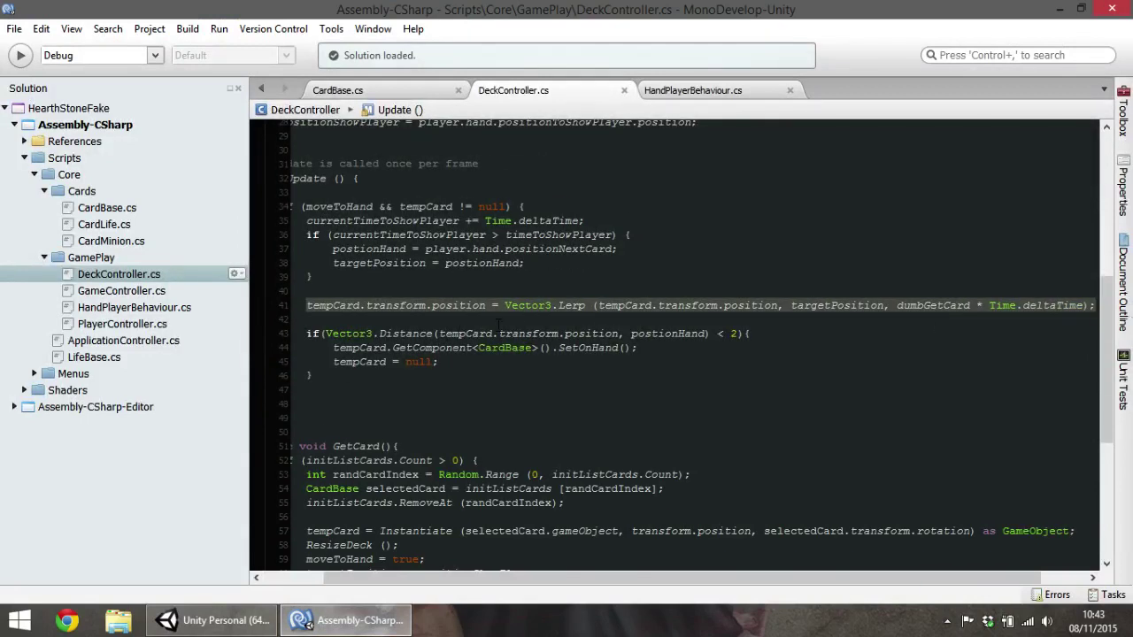
# Highlight the Vector3.Lerp call on line 41, then play the Arbok card and stop the game
pyautogui.click(342, 318)
pyautogui.moveTo(505, 305); pyautogui.dragTo(718, 322)
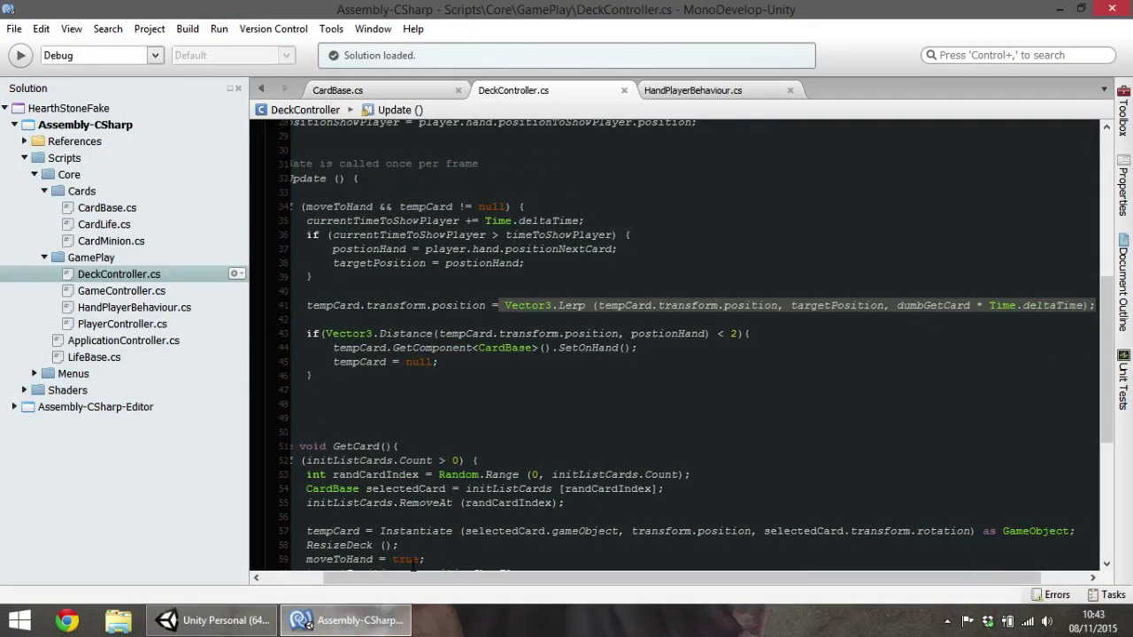
pyautogui.click(228, 620)
pyautogui.click(509, 455)
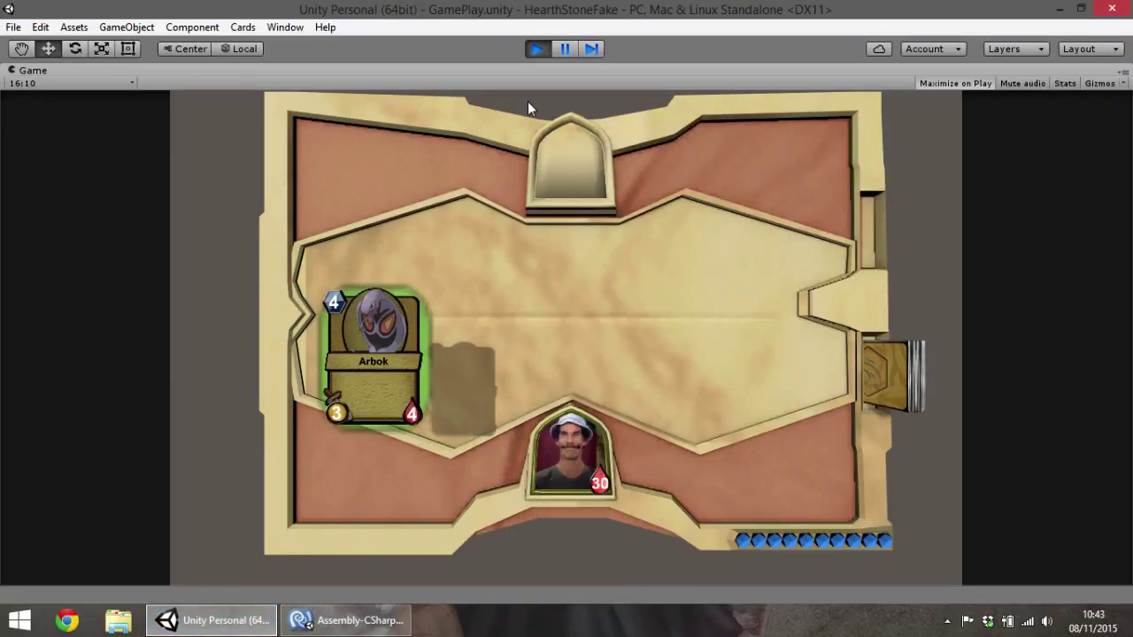
pyautogui.click(537, 48)
# Inspect the transform.position assignment on line 72 of CardBase.cs
pyautogui.click(345, 620)
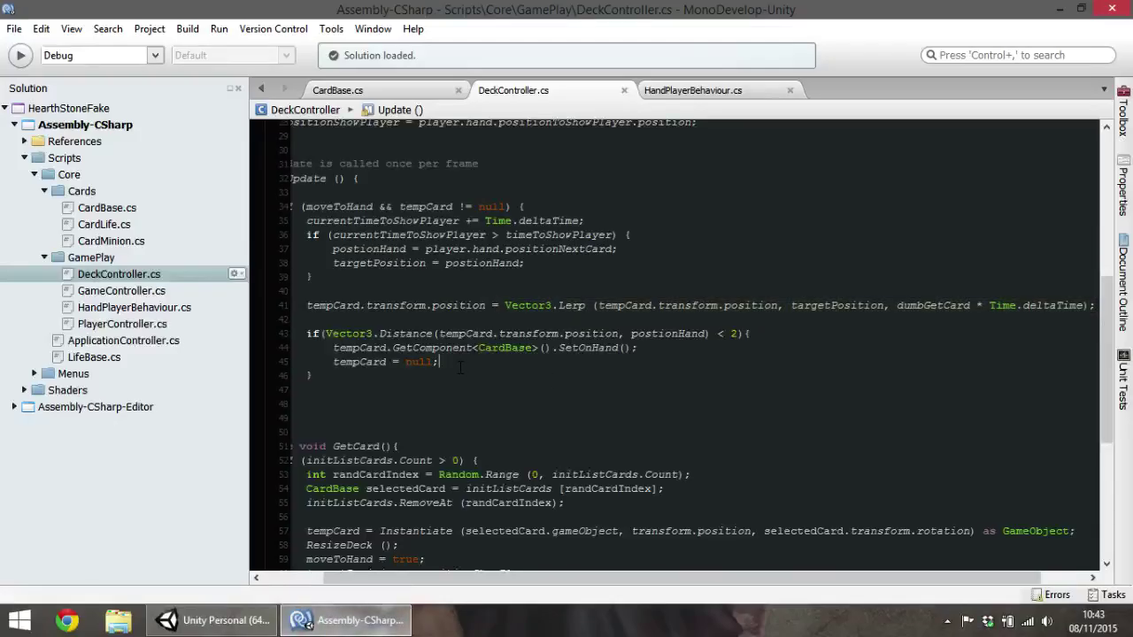
pyautogui.moveTo(526, 576); pyautogui.dragTo(566, 567)
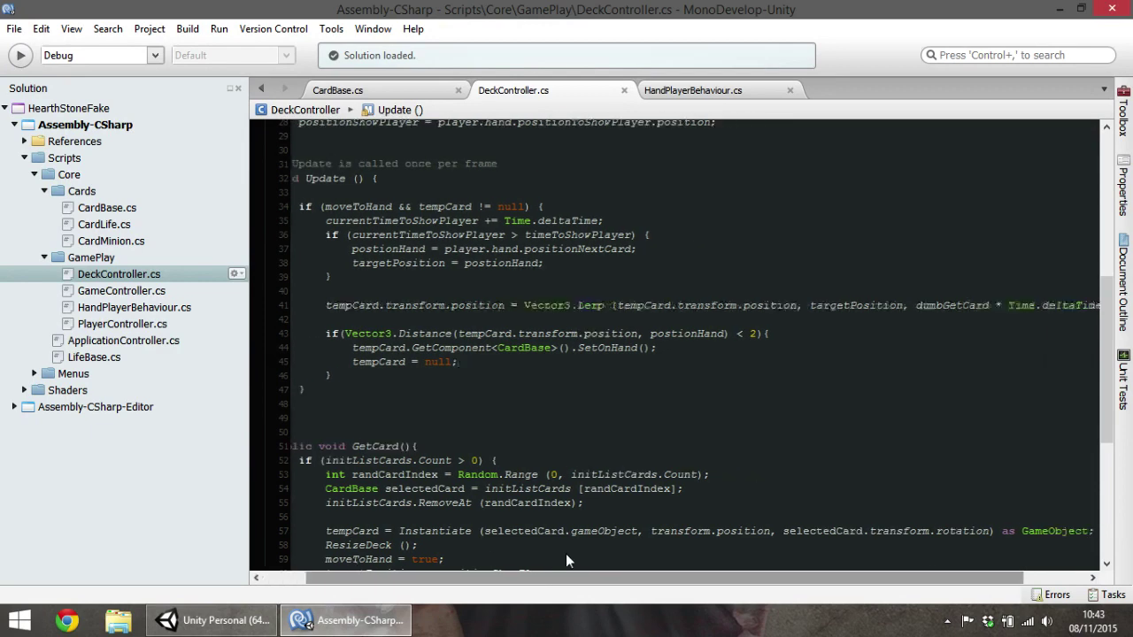
pyautogui.hscroll(-3, 436, 553)
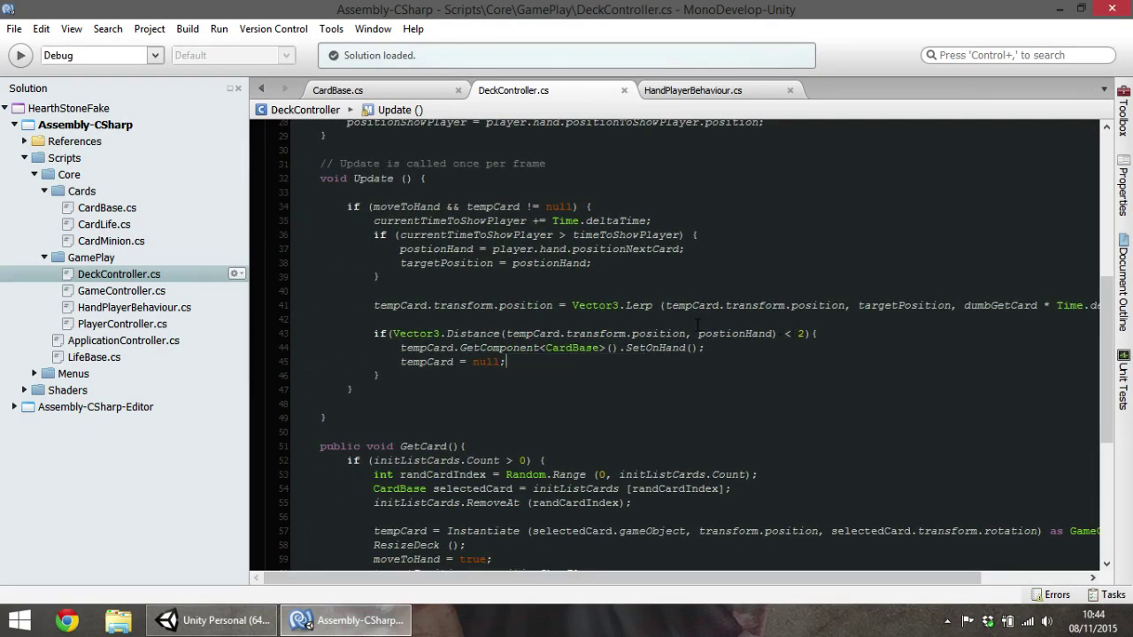
pyautogui.click(365, 92)
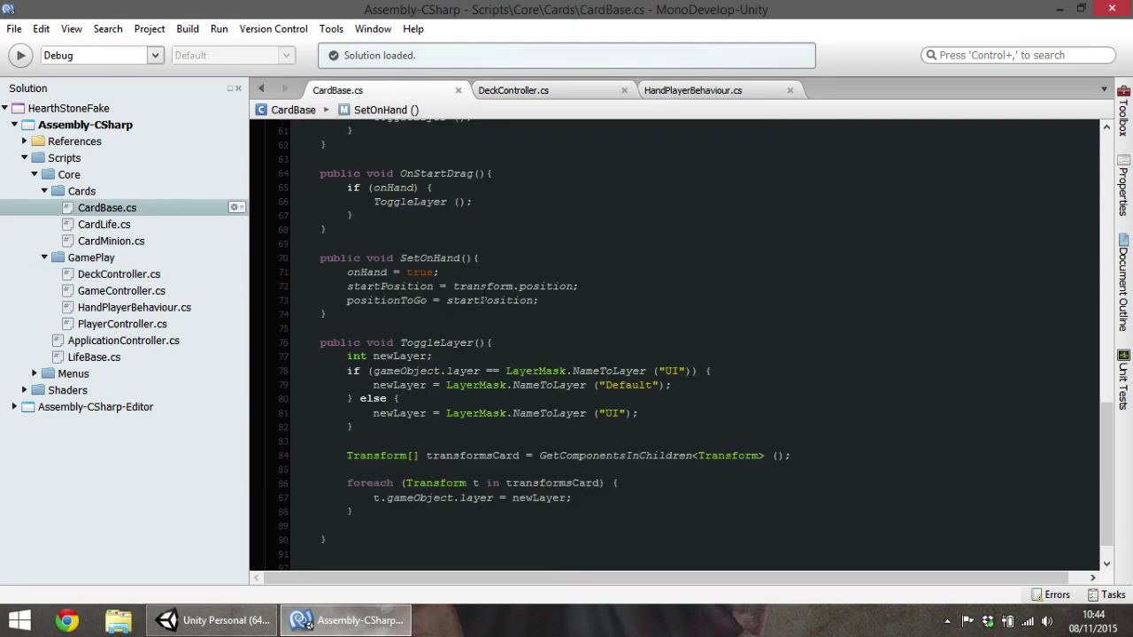
pyautogui.moveTo(454, 286); pyautogui.dragTo(648, 281)
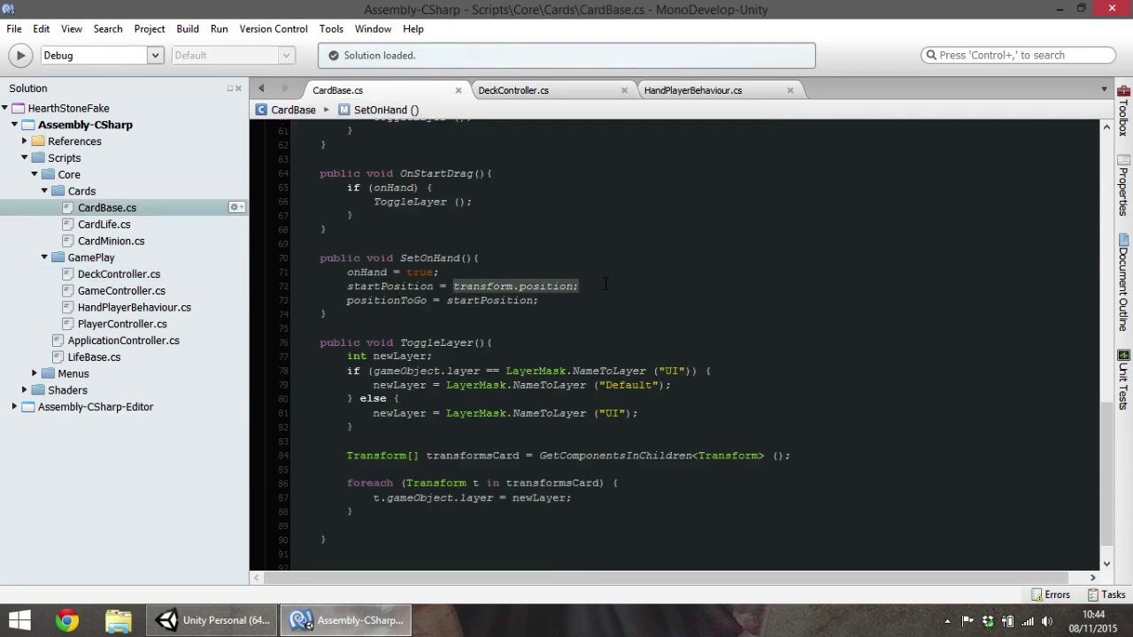
pyautogui.click(605, 284)
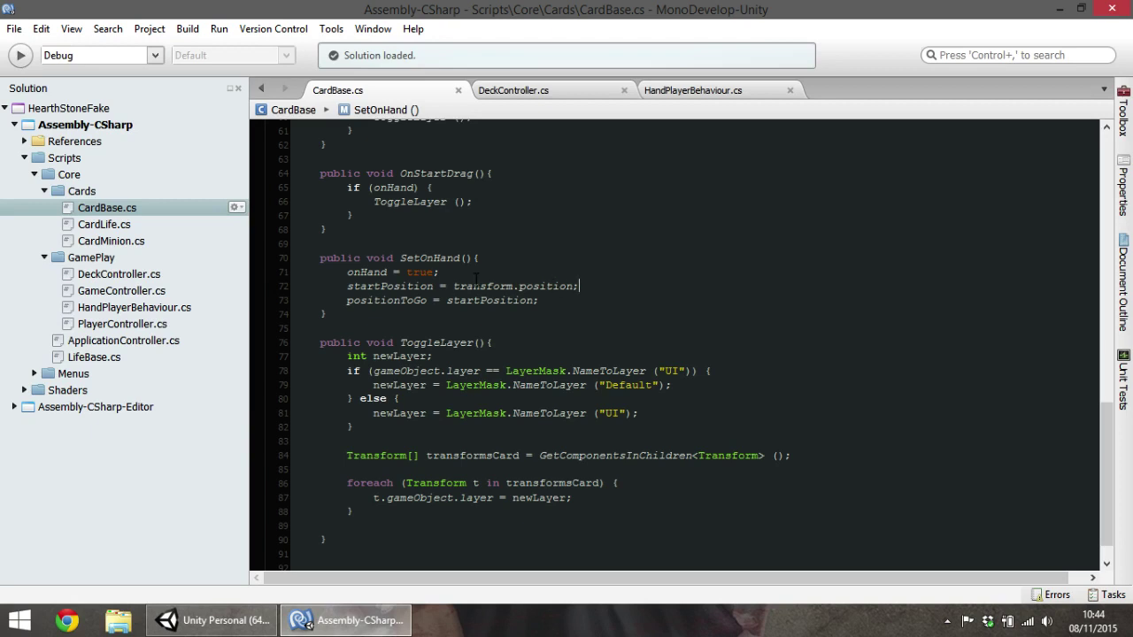
pyautogui.moveTo(554, 281)
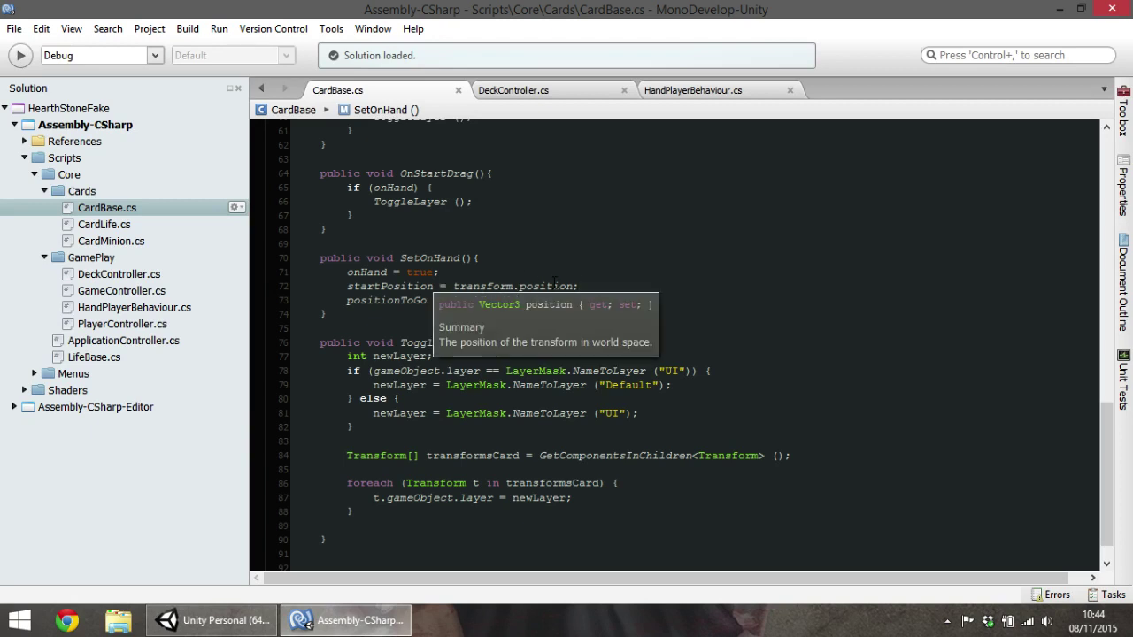
# Review the card-drawing code in DeckController.cs
pyautogui.click(528, 89)
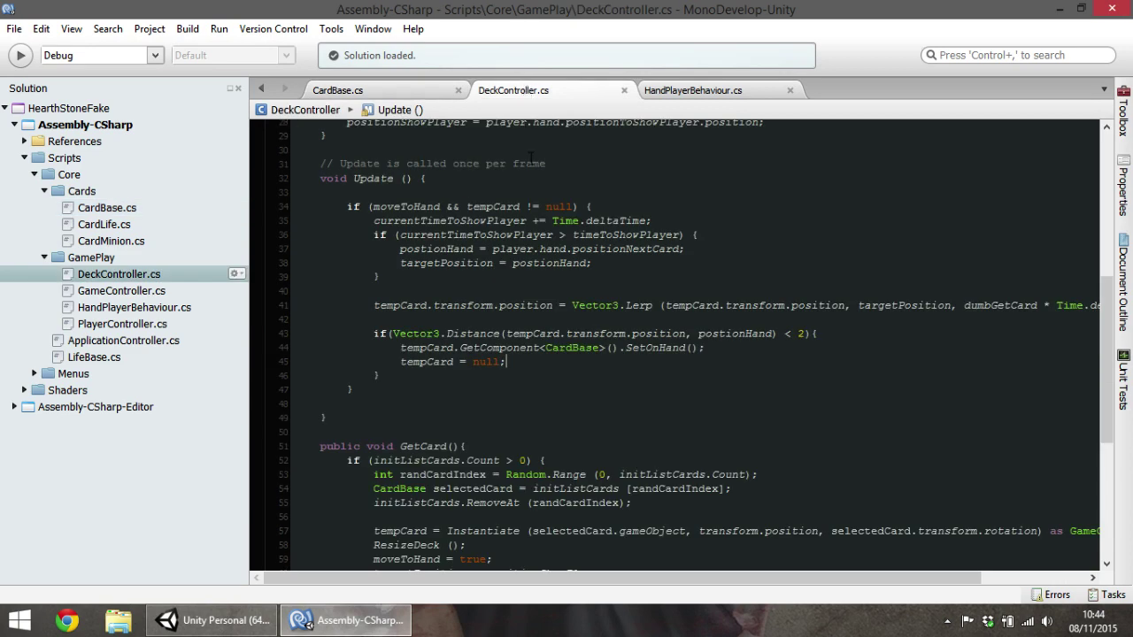
pyautogui.scroll(-5, 559, 382)
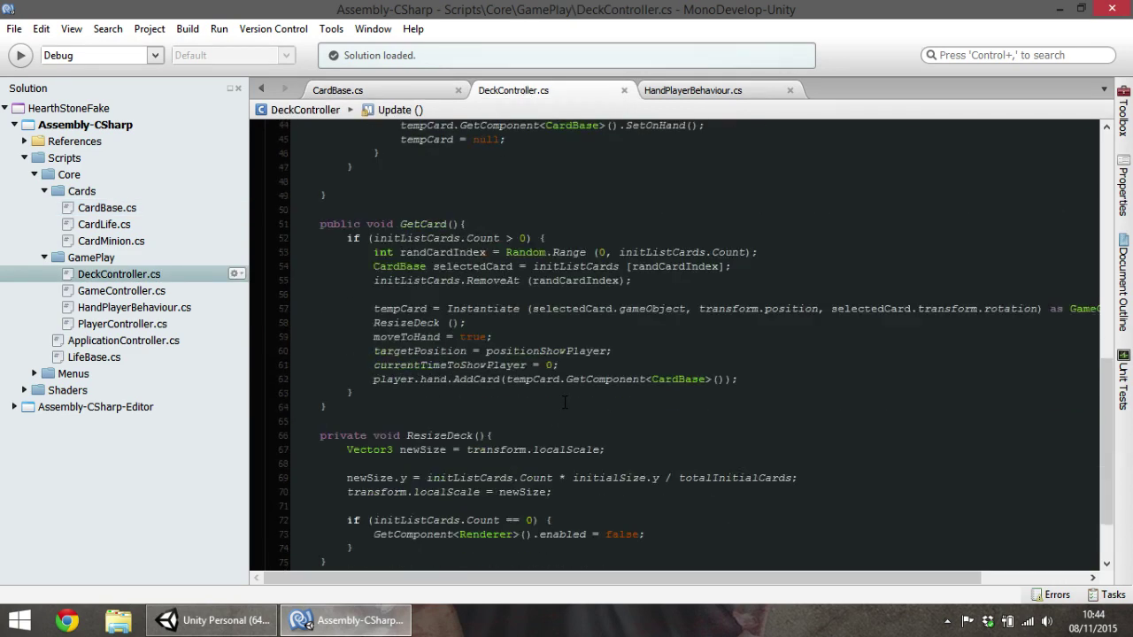
pyautogui.scroll(3, 564, 403)
pyautogui.scroll(3, 502, 381)
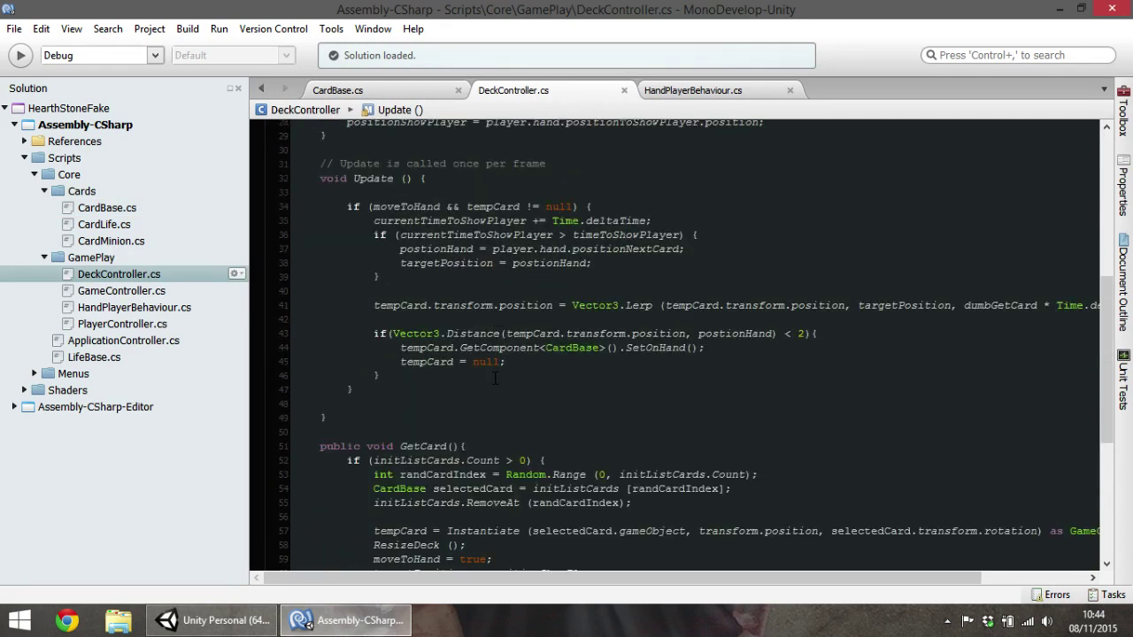
pyautogui.scroll(-7, 495, 378)
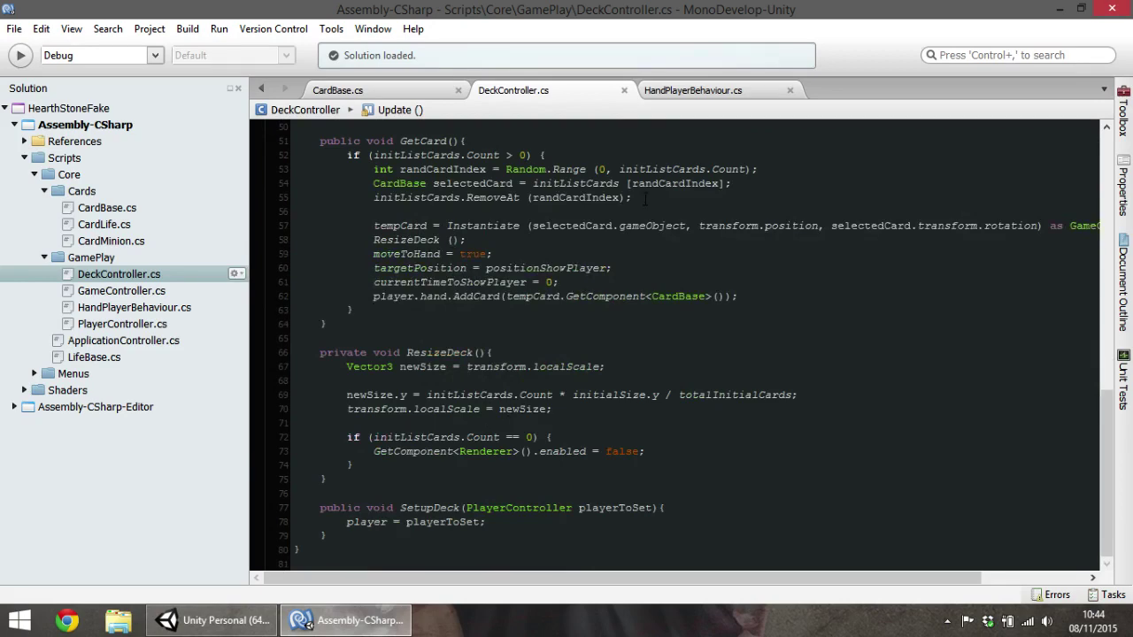
# In HandPlayerBehaviour.cs, examine how ReorganizeCards sets transform.position on line 41
pyautogui.click(683, 92)
pyautogui.scroll(-1, 585, 315)
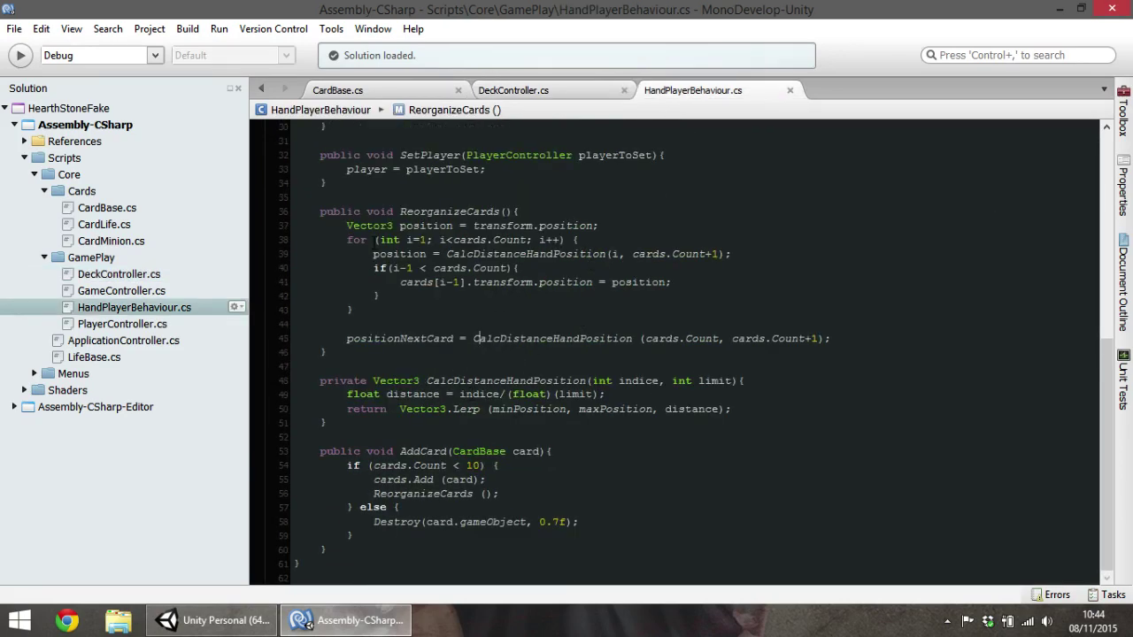
pyautogui.moveTo(327, 221); pyautogui.dragTo(907, 357)
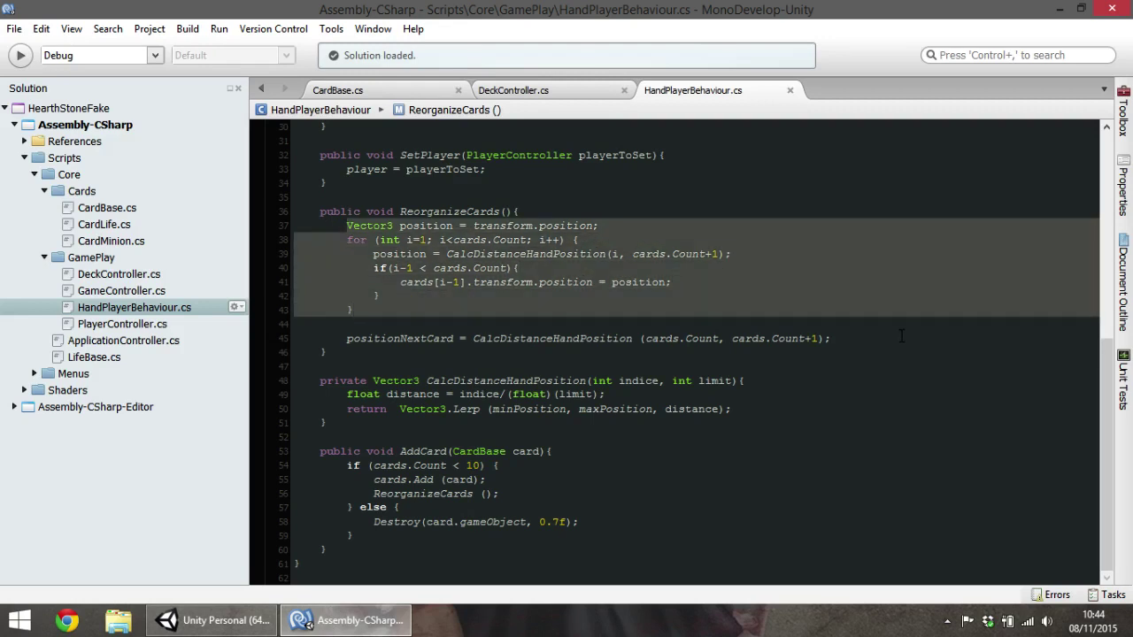
pyautogui.click(829, 298)
pyautogui.click(613, 281)
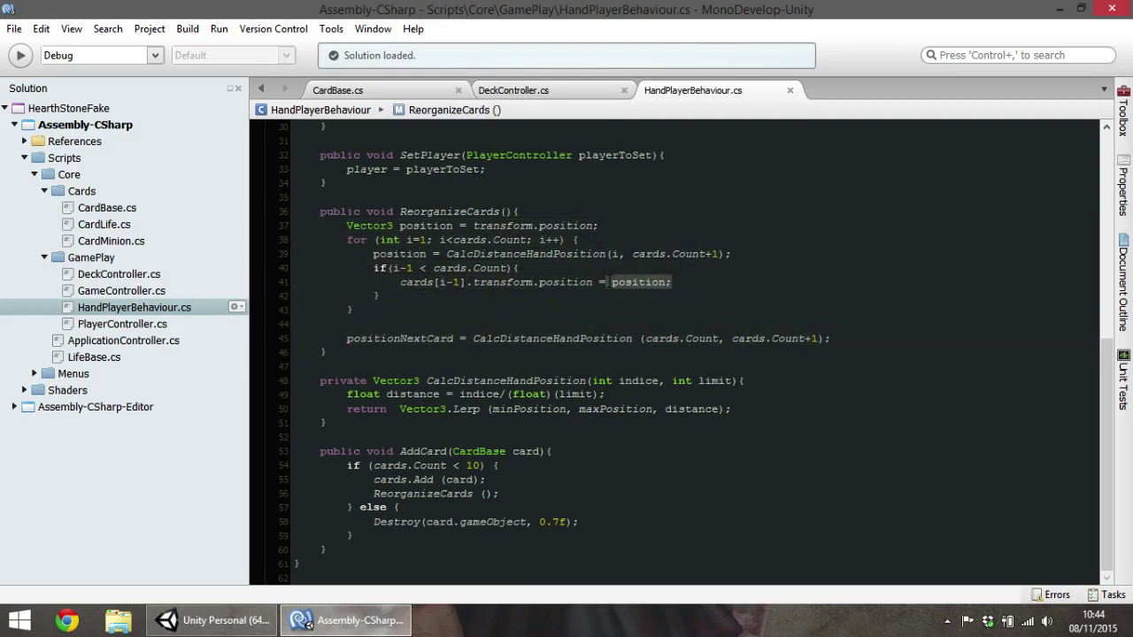
pyautogui.moveTo(612, 282); pyautogui.dragTo(469, 282)
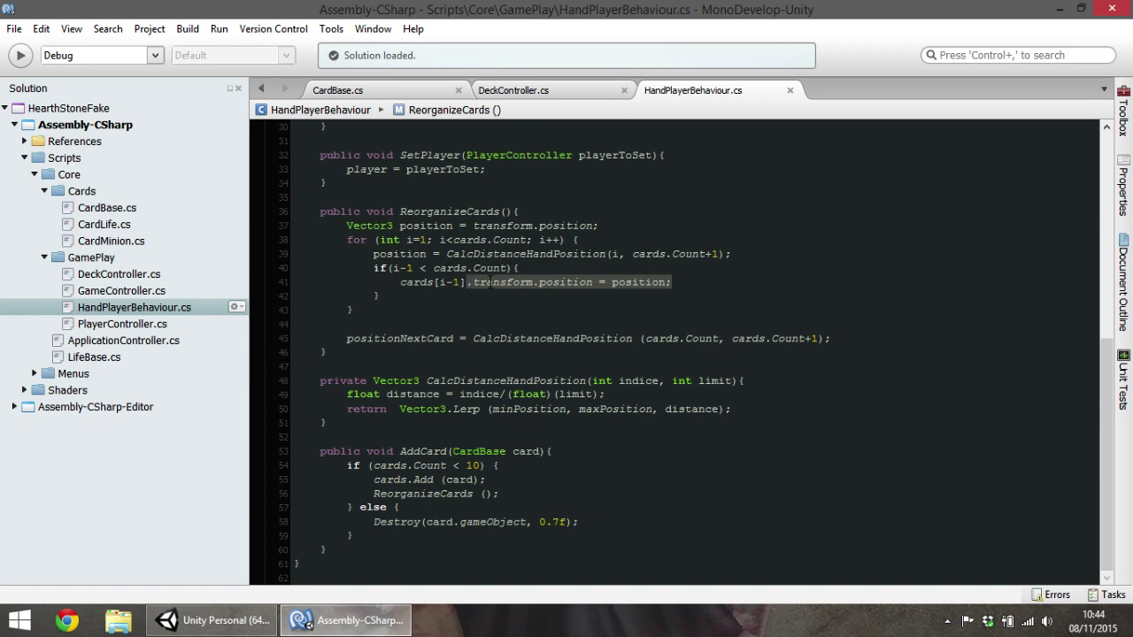
pyautogui.click(486, 282)
pyautogui.moveTo(476, 281); pyautogui.dragTo(611, 281)
pyautogui.click(619, 283)
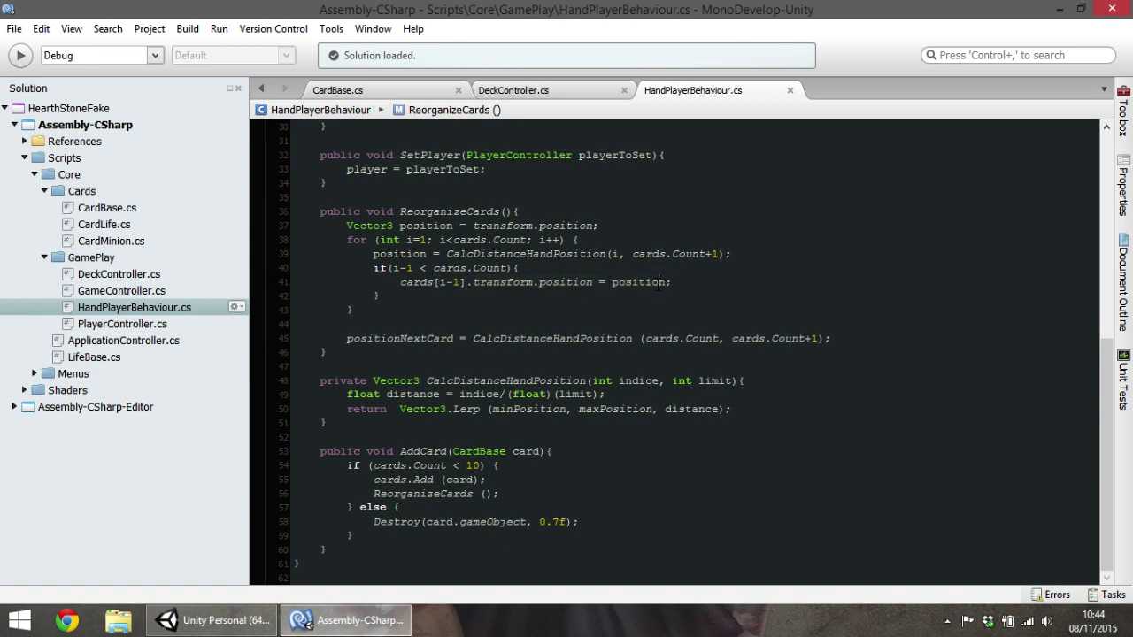
# Return to CardBase.cs after a brief look at DeckController.cs
pyautogui.click(337, 90)
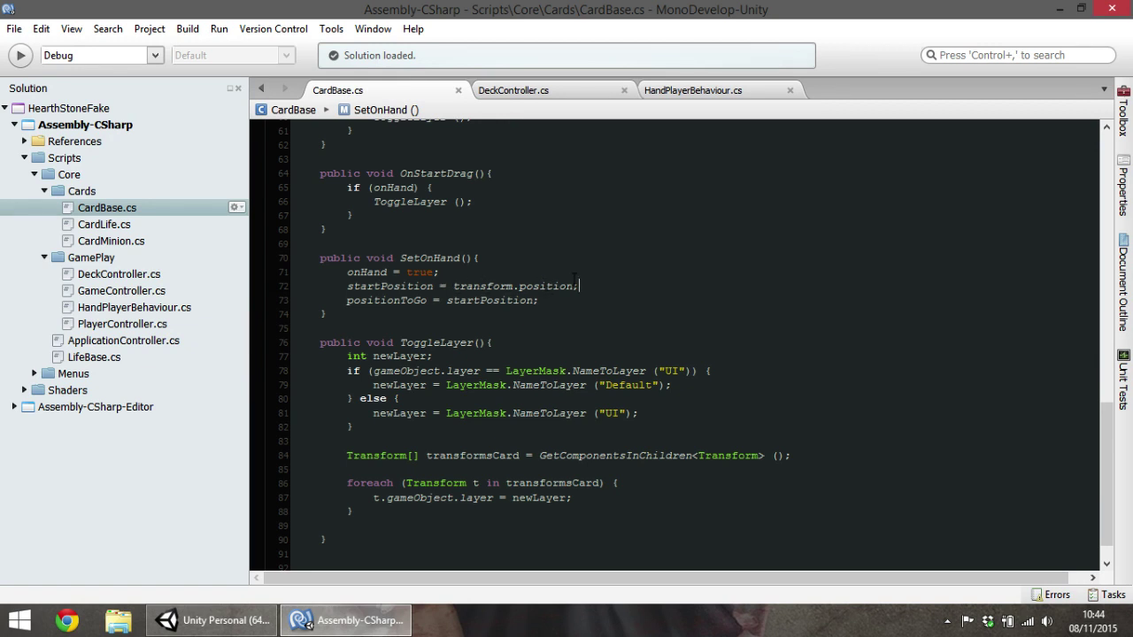
pyautogui.click(555, 92)
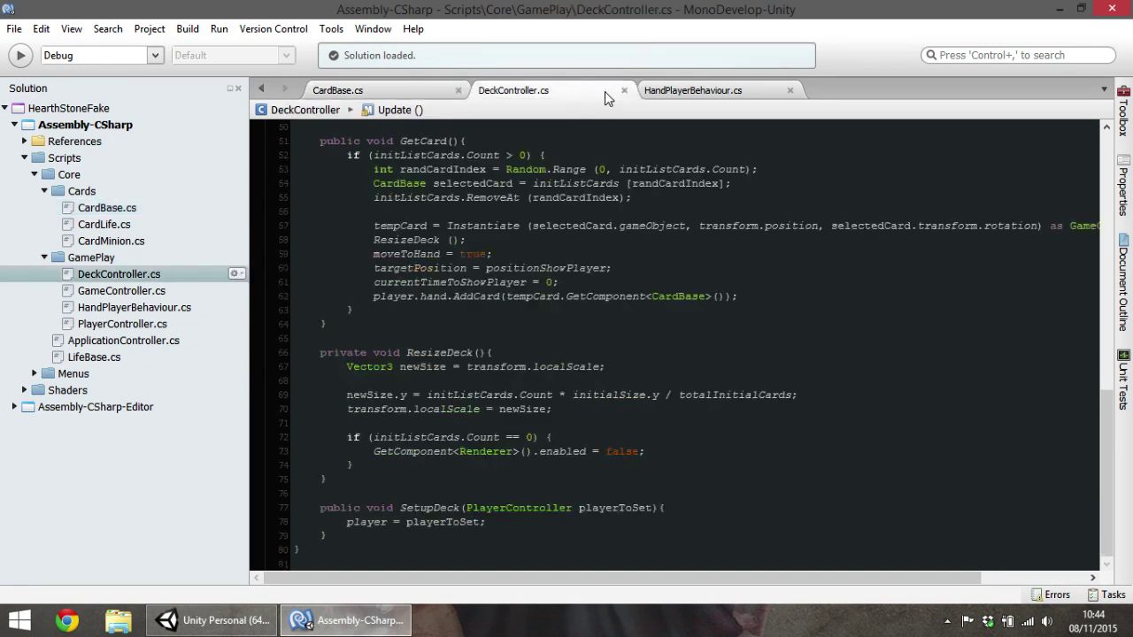
pyautogui.click(395, 92)
# Add a new public void SetStartPosition(Vector3 position) method below SetOnHand
pyautogui.click(345, 319)
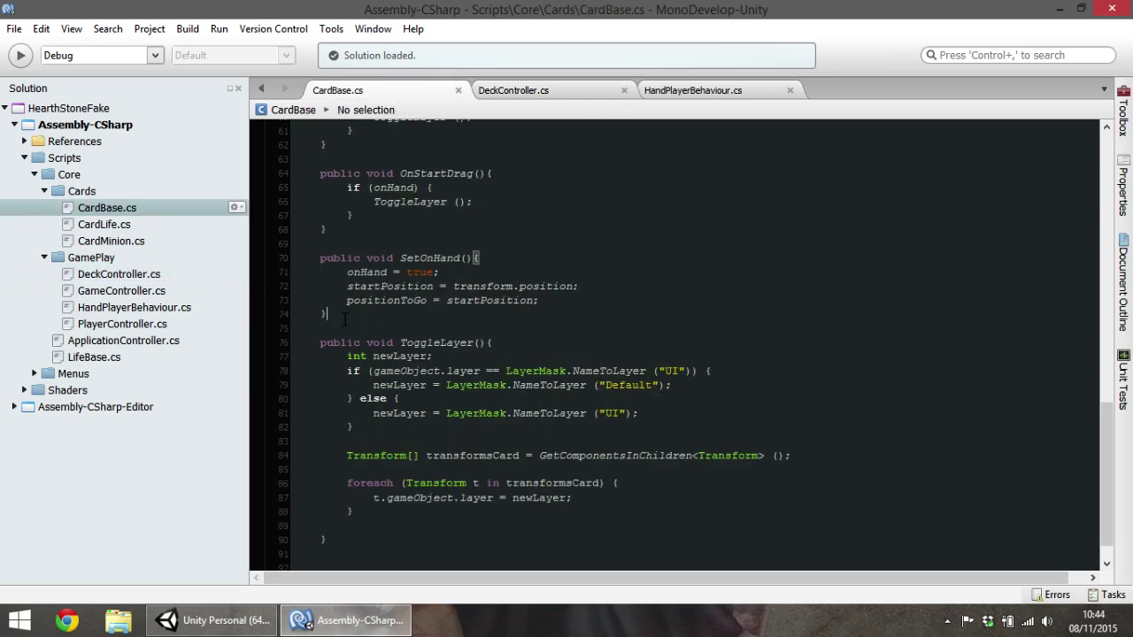
pyautogui.press('Return')
pyautogui.press('Return')
pyautogui.write('pub')
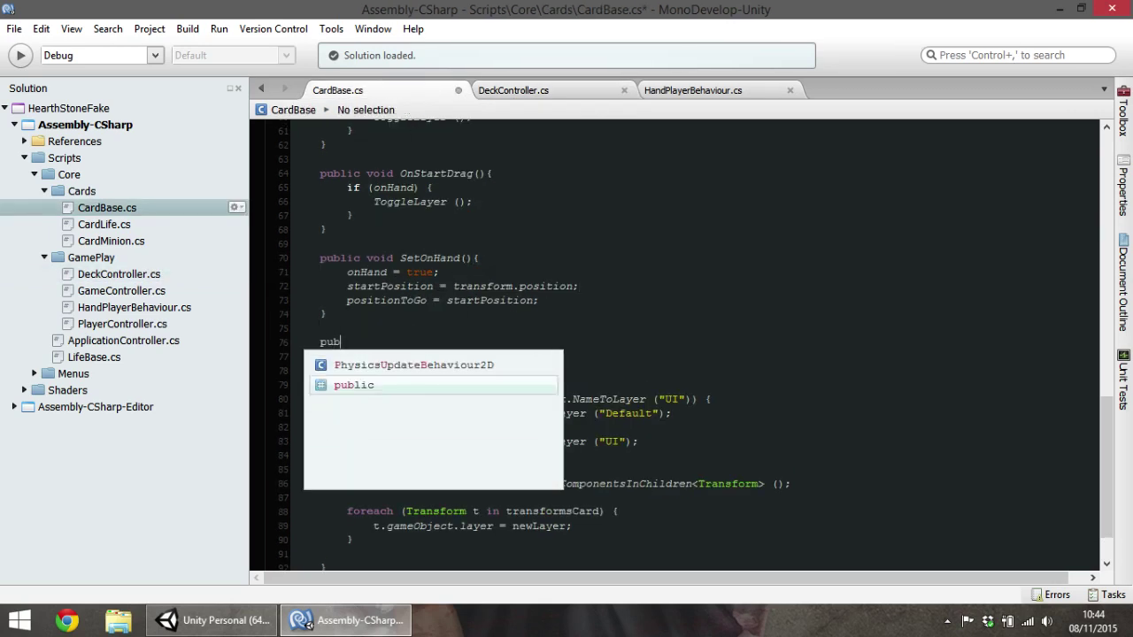
pyautogui.write('lic void Se')
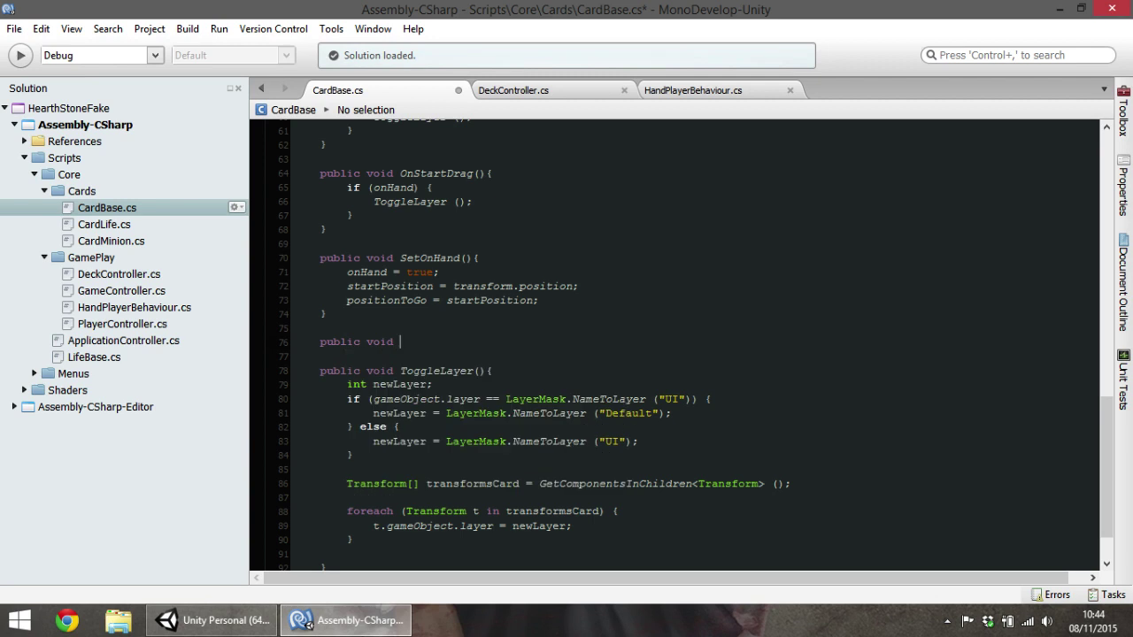
pyautogui.write('tStartPo')
pyautogui.write('sition')
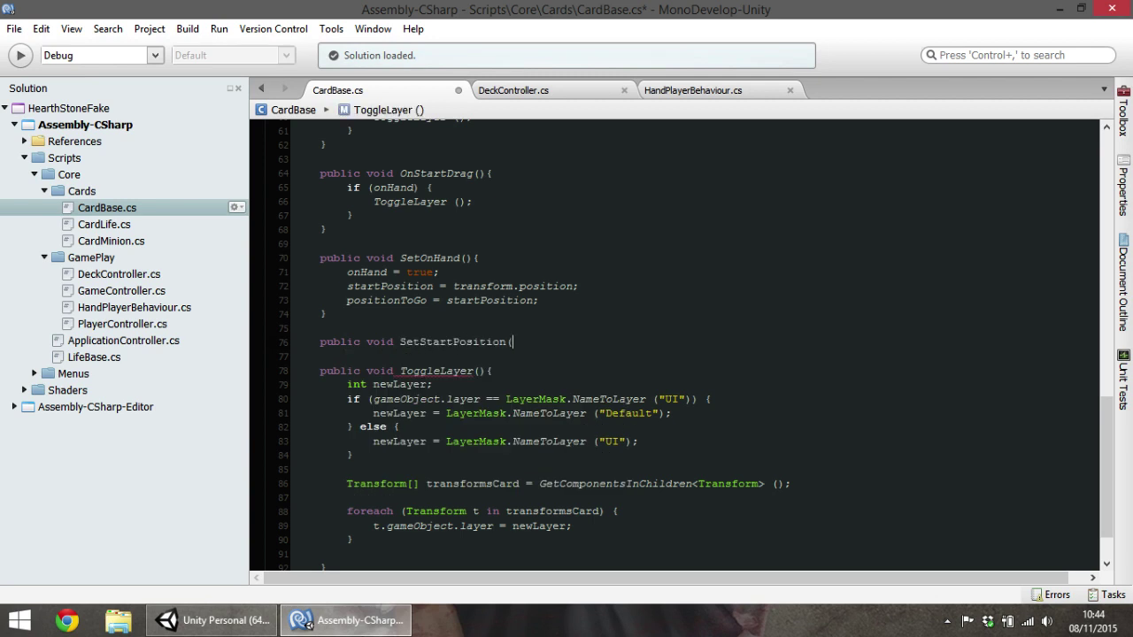
pyautogui.write('(V')
pyautogui.press('Down')
pyautogui.press('Return')
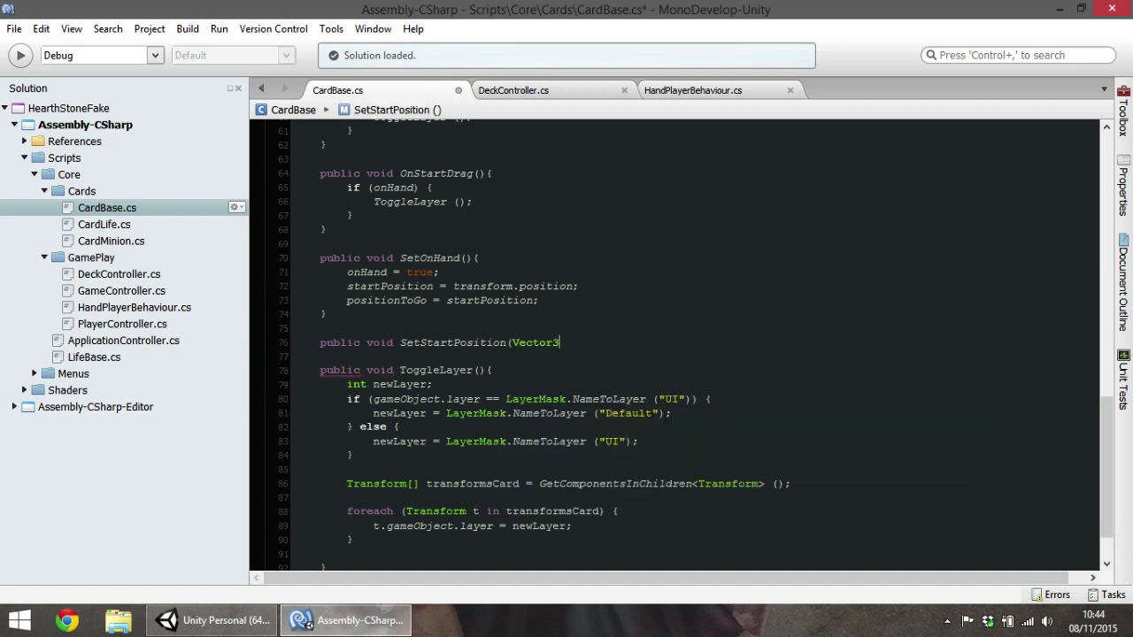
pyautogui.click(484, 303)
pyautogui.click(590, 342)
pyautogui.write('pos')
pyautogui.write('ition){')
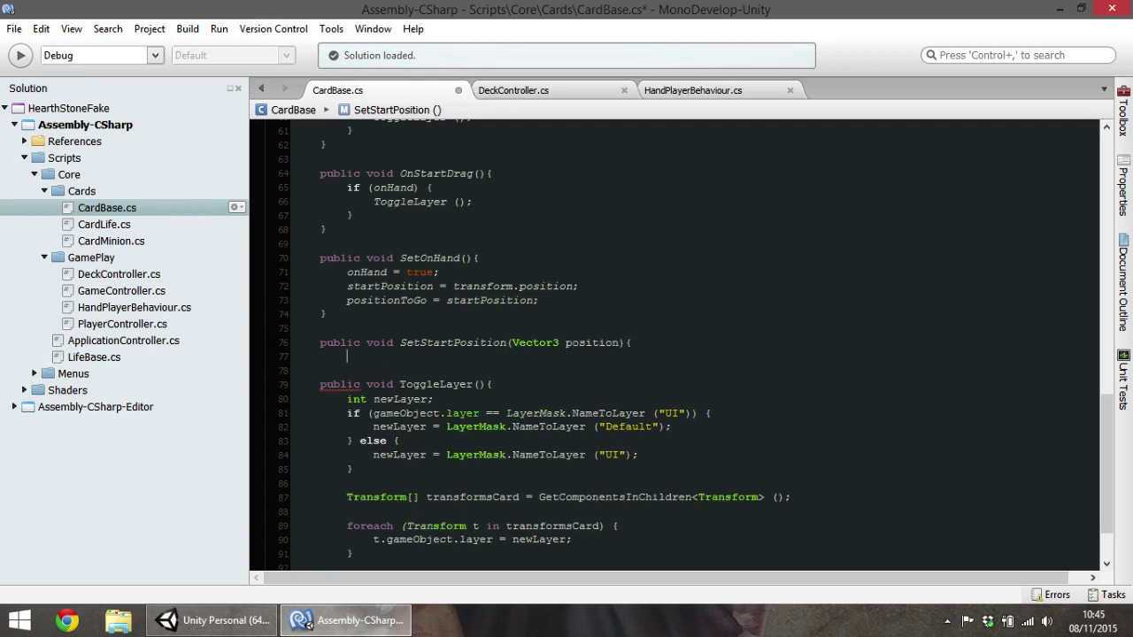
pyautogui.write('}')
pyautogui.press('Return')
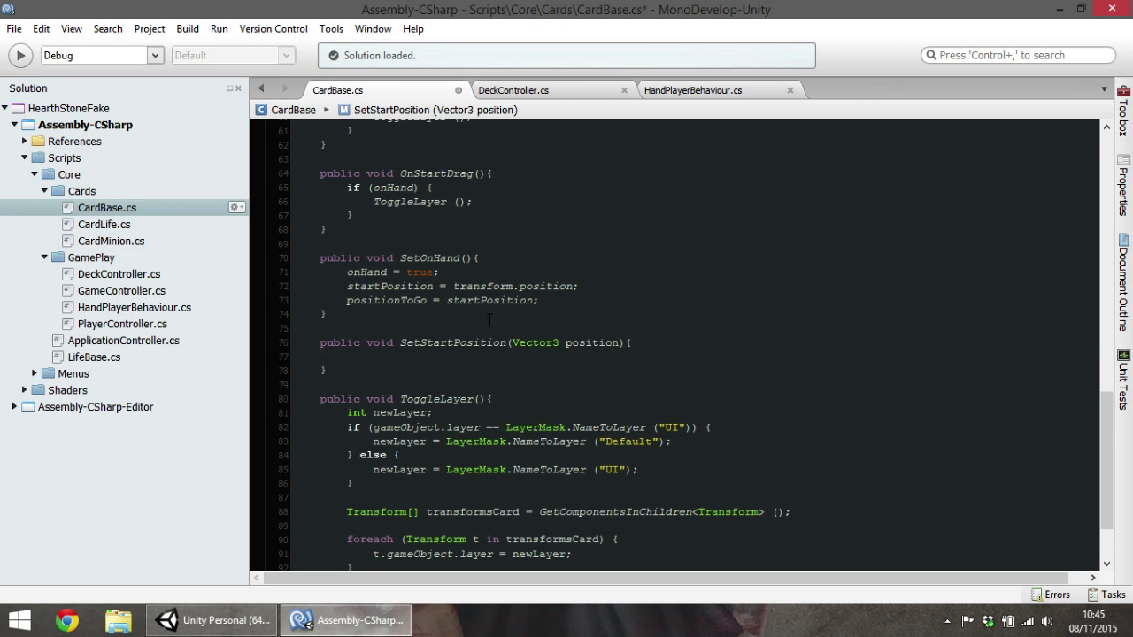
# Move the startPosition and positionToGo lines from SetOnHand into it, using the position parameter
pyautogui.moveTo(540, 300); pyautogui.dragTo(222, 280)
pyautogui.hotkey('ctrl', 'c')
pyautogui.press('BackSpace')
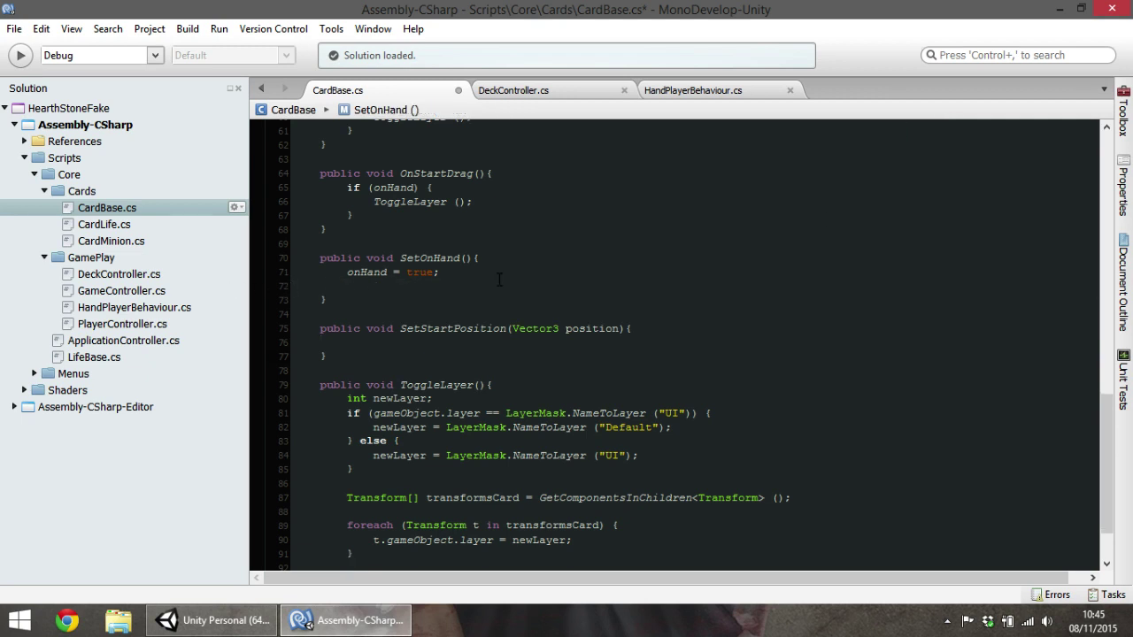
pyautogui.press('BackSpace')
pyautogui.click(371, 334)
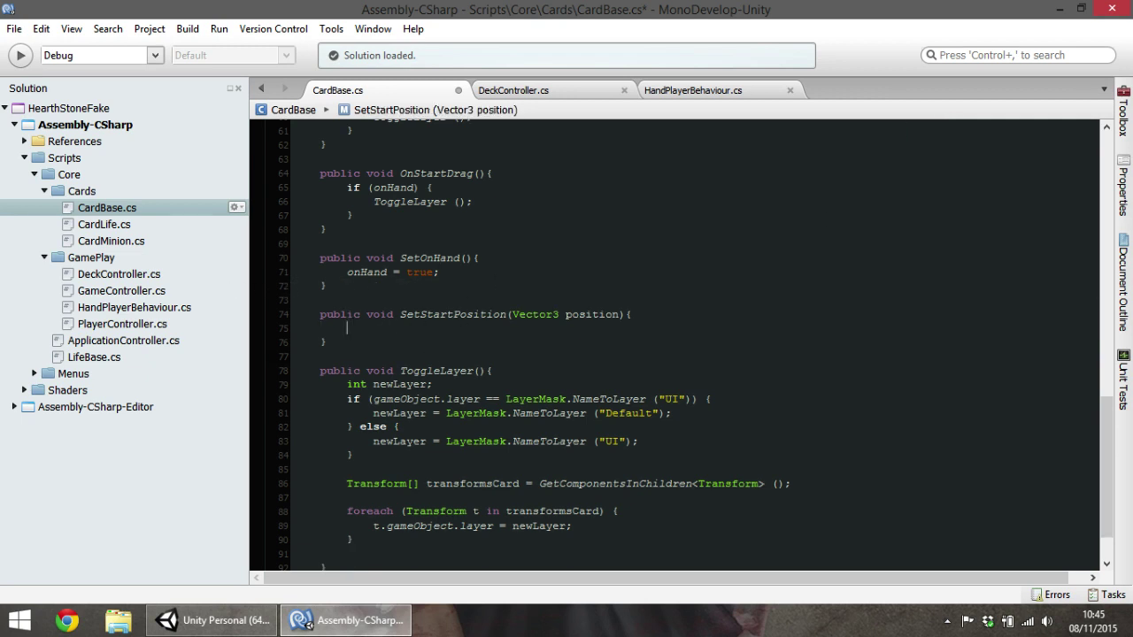
pyautogui.hotkey('ctrl', 'v')
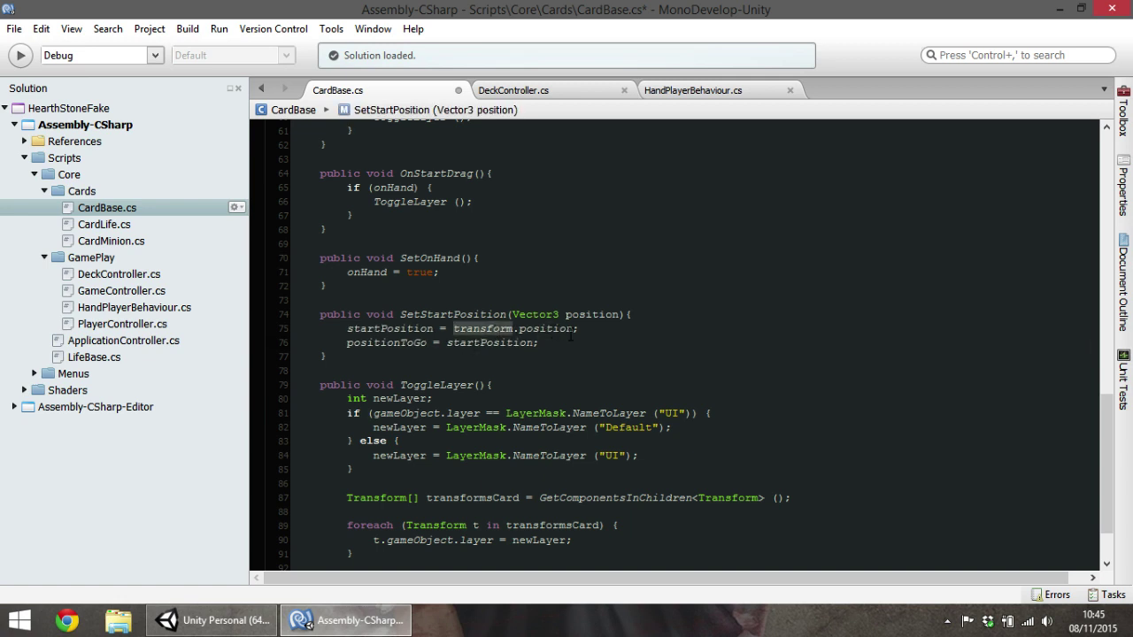
pyautogui.hotkey('ctrl', 'shift', 'Left')
pyautogui.hotkey('ctrl', 'shift', 'Left')
pyautogui.press('Delete')
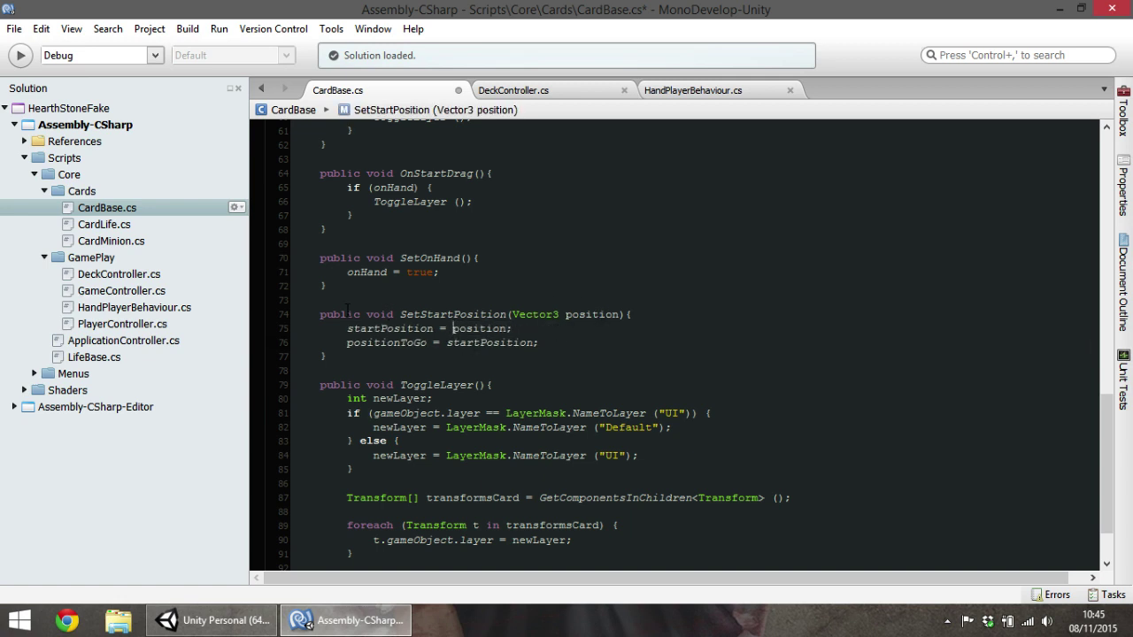
# Review the new method's variable uses and save CardBase.cs
pyautogui.tripleClick(569, 318)
pyautogui.press('Right')
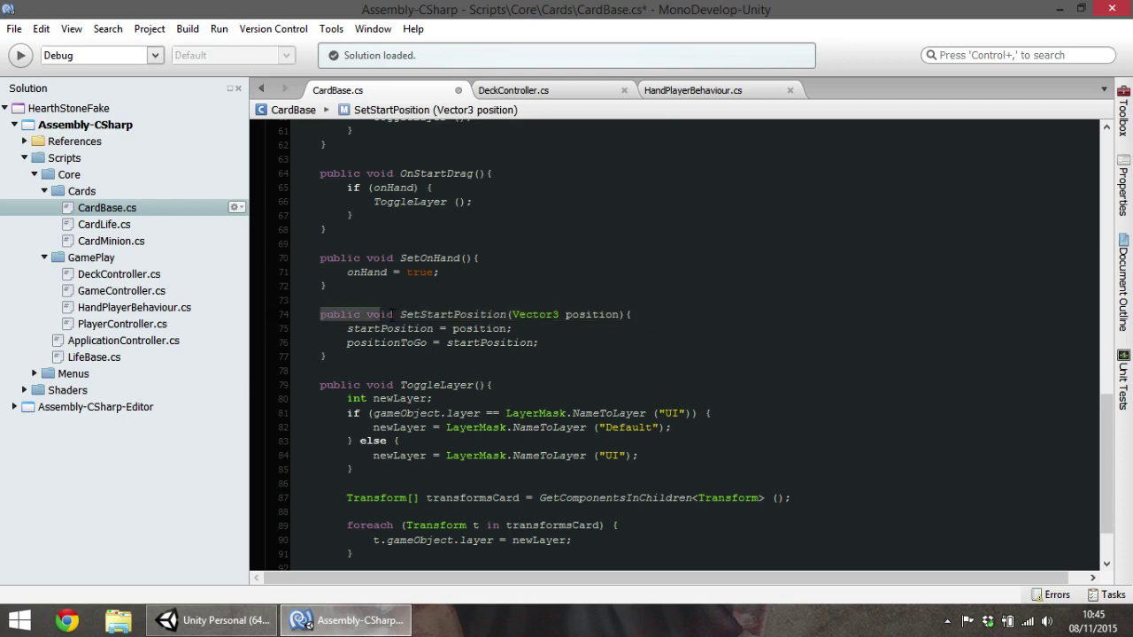
pyautogui.moveTo(325, 321); pyautogui.dragTo(580, 314)
pyautogui.click(621, 314)
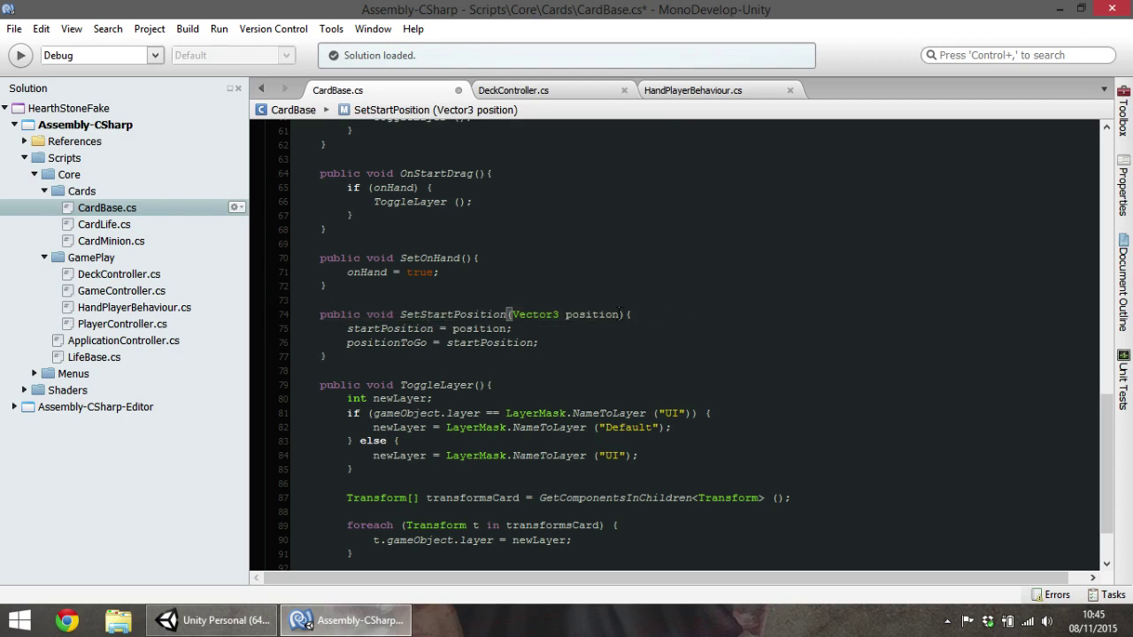
pyautogui.click(393, 329)
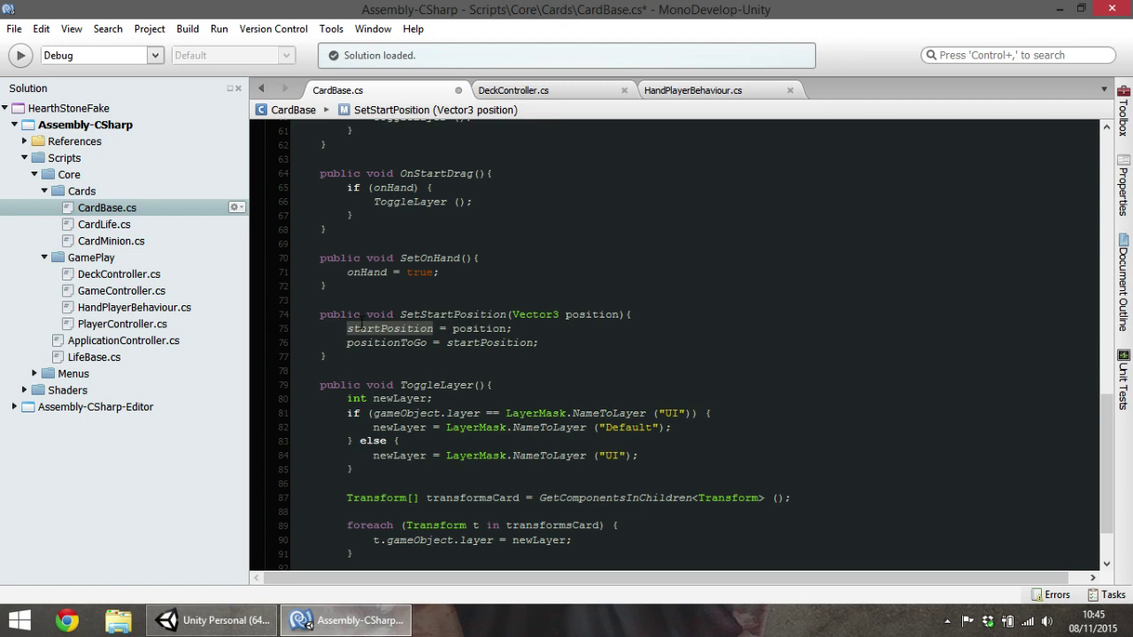
pyautogui.click(453, 328)
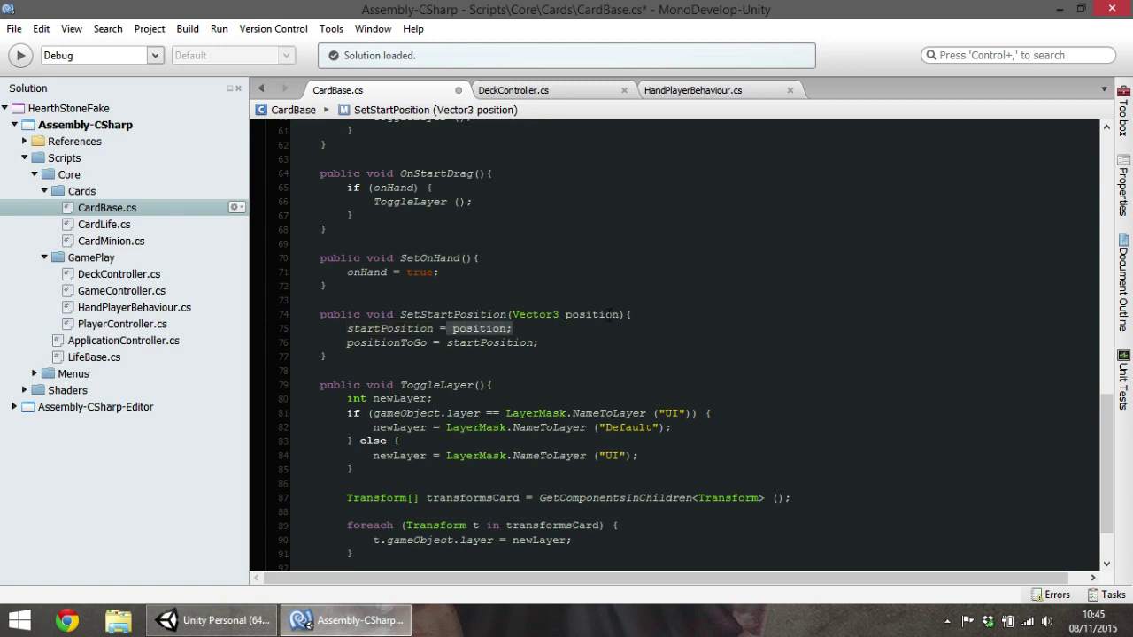
pyautogui.click(368, 342)
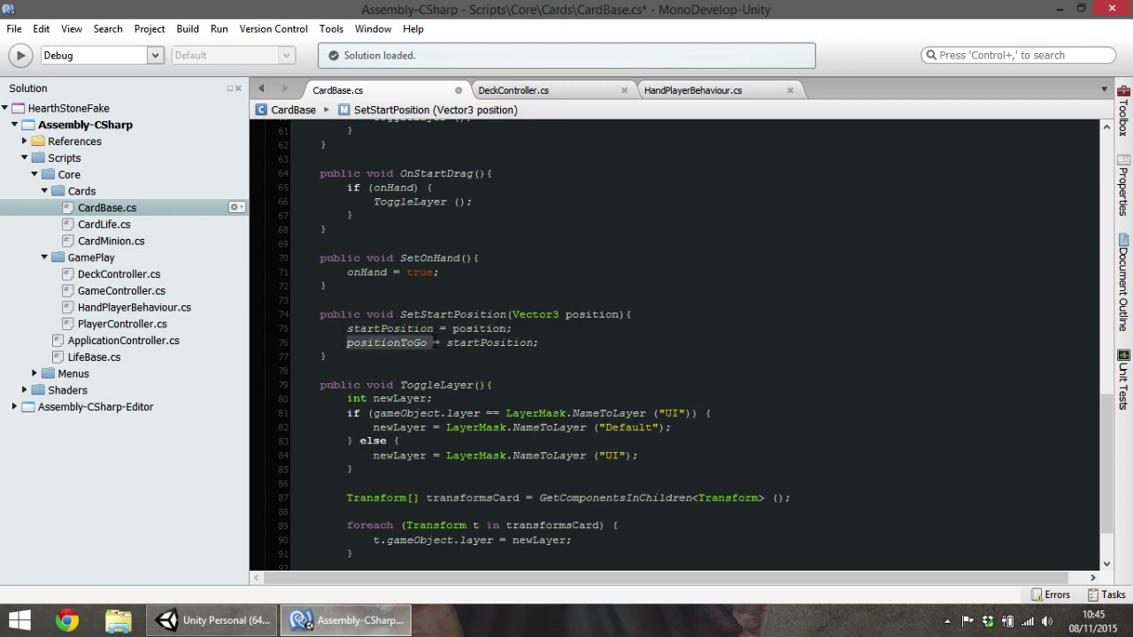
pyautogui.click(496, 342)
pyautogui.click(601, 344)
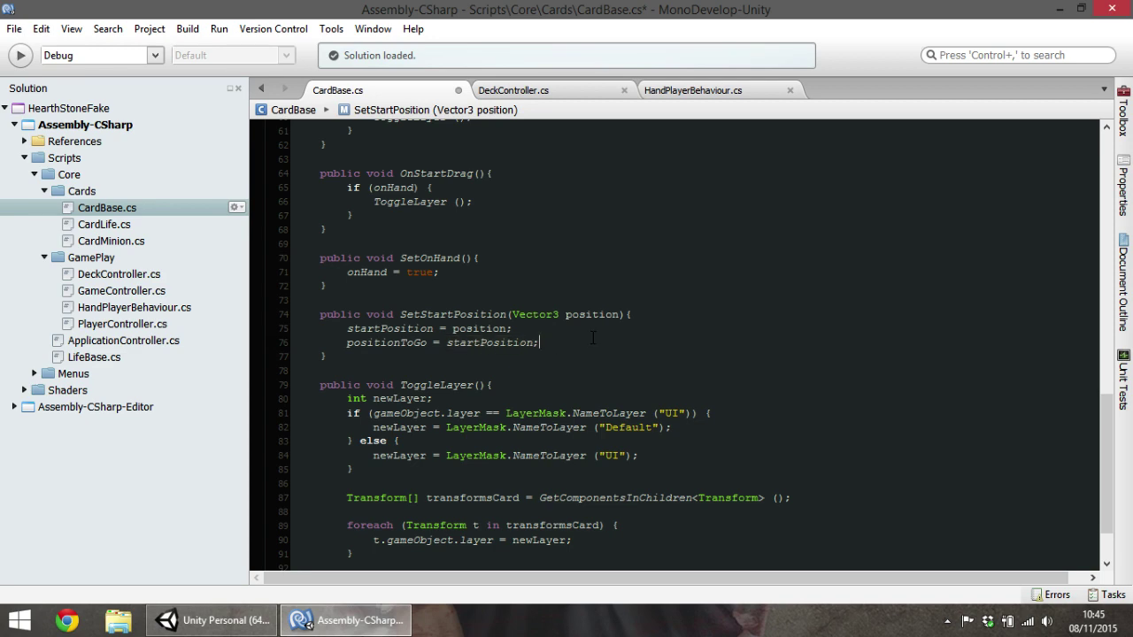
pyautogui.hotkey('ctrl', 's')
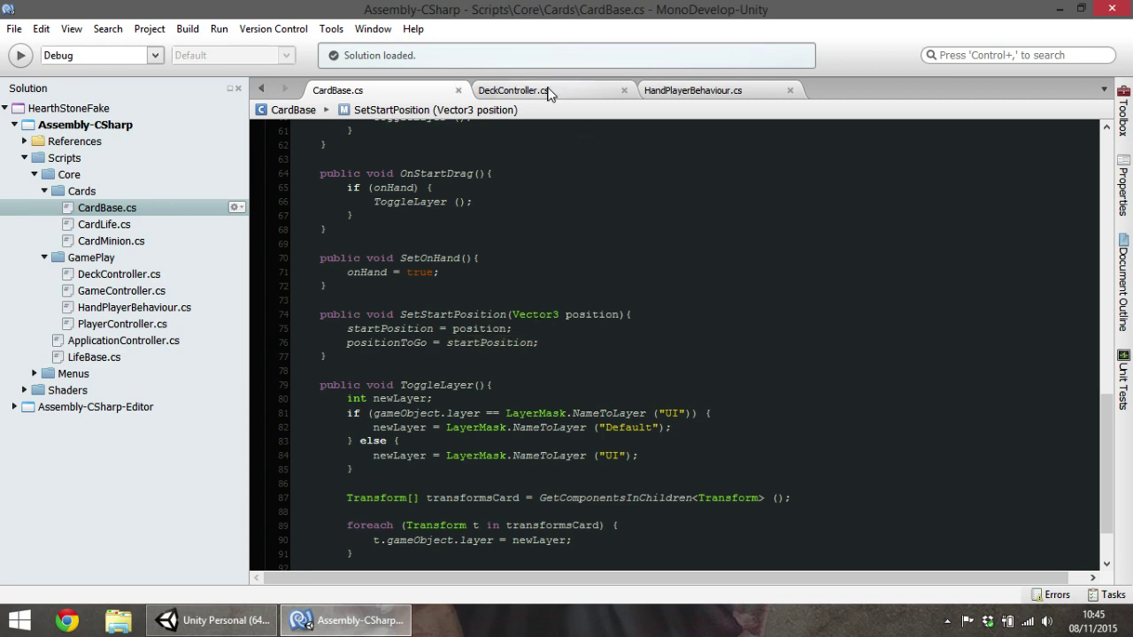
# Run the game, place the Geodude card on the board, stop it, and return to MonoDevelop
pyautogui.hotkey('alt', 'Tab')
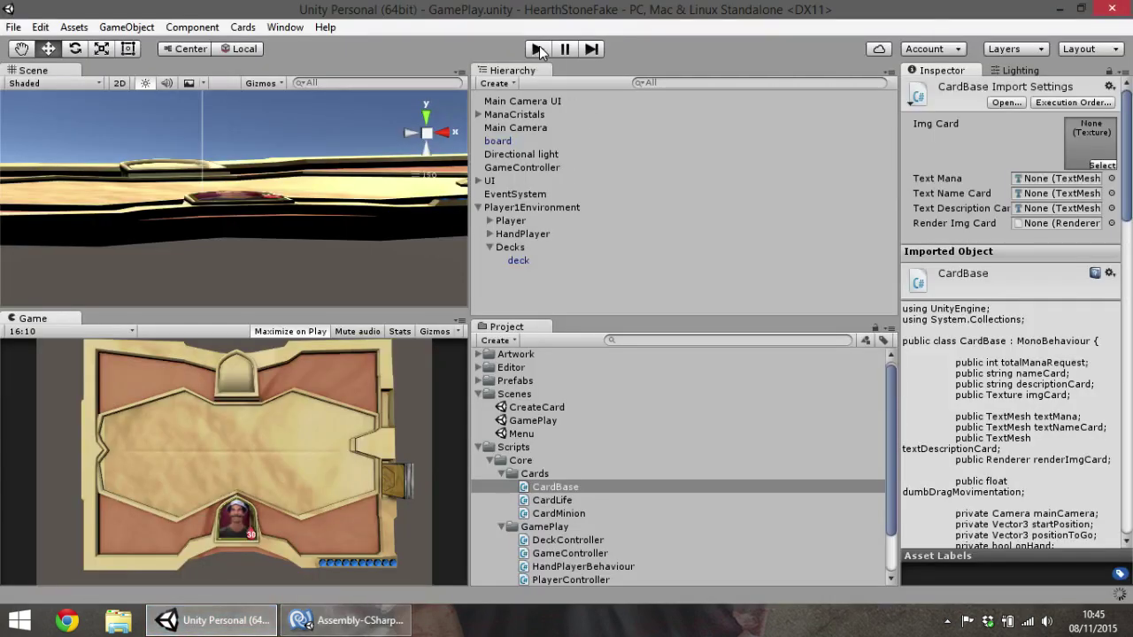
pyautogui.click(538, 48)
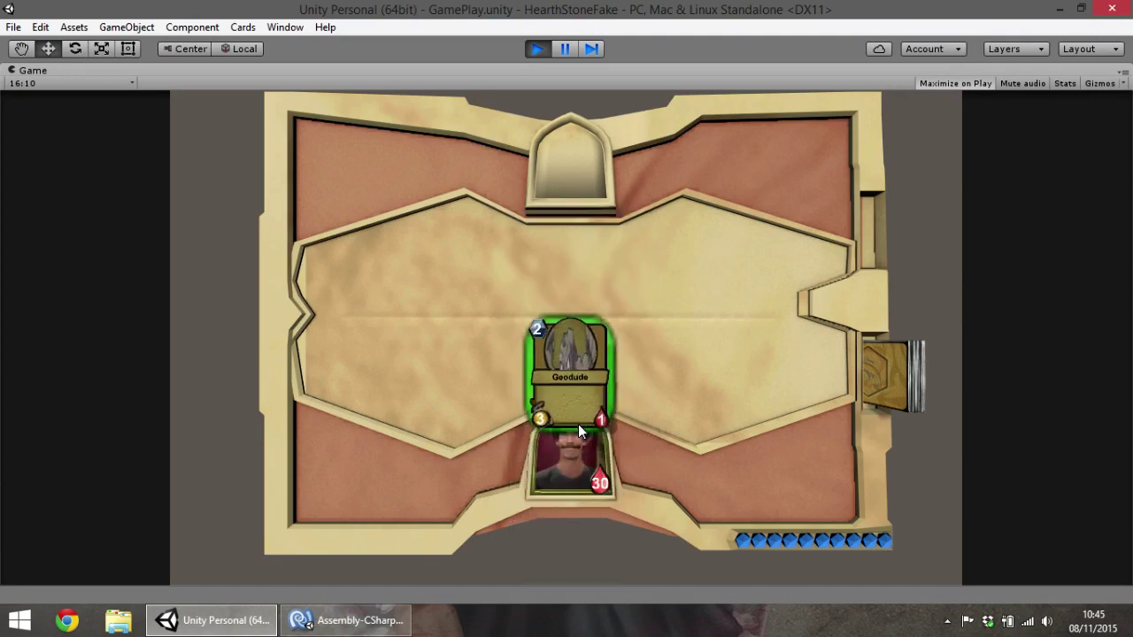
pyautogui.click(578, 424)
pyautogui.click(529, 54)
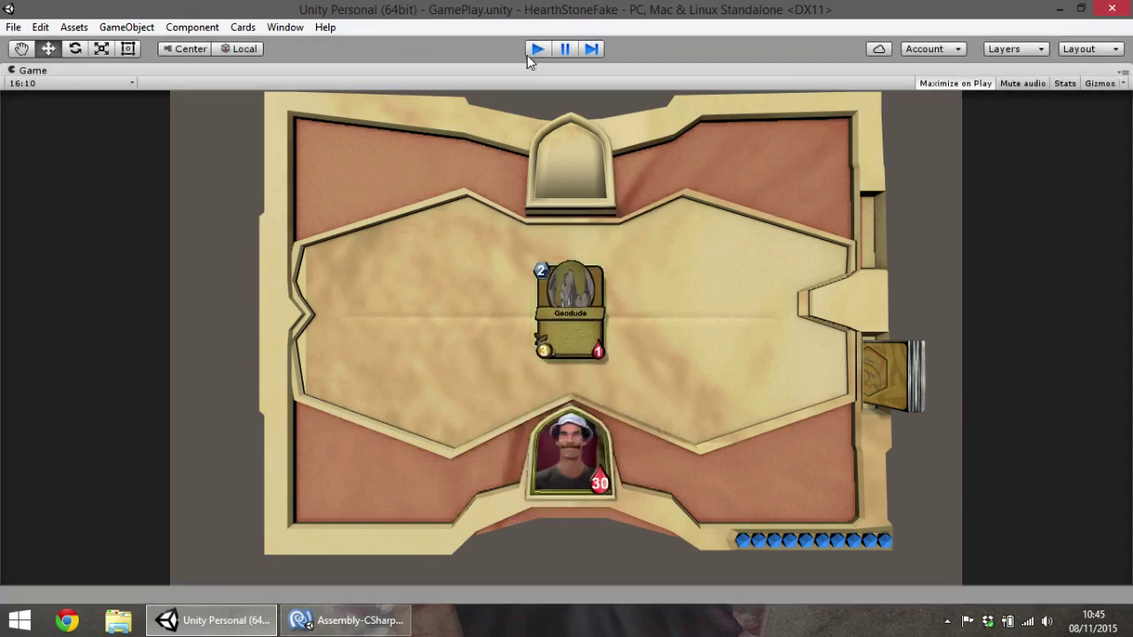
pyautogui.click(347, 620)
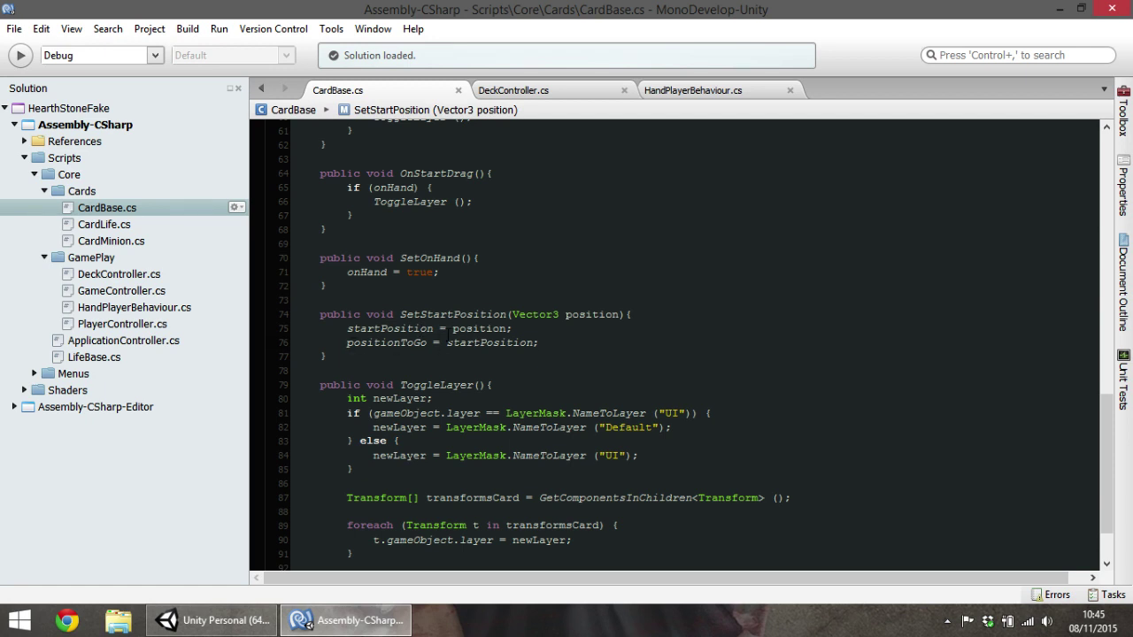
# Review DeckController's Update code around the SetOnHand call and the postionHand uses
pyautogui.click(552, 89)
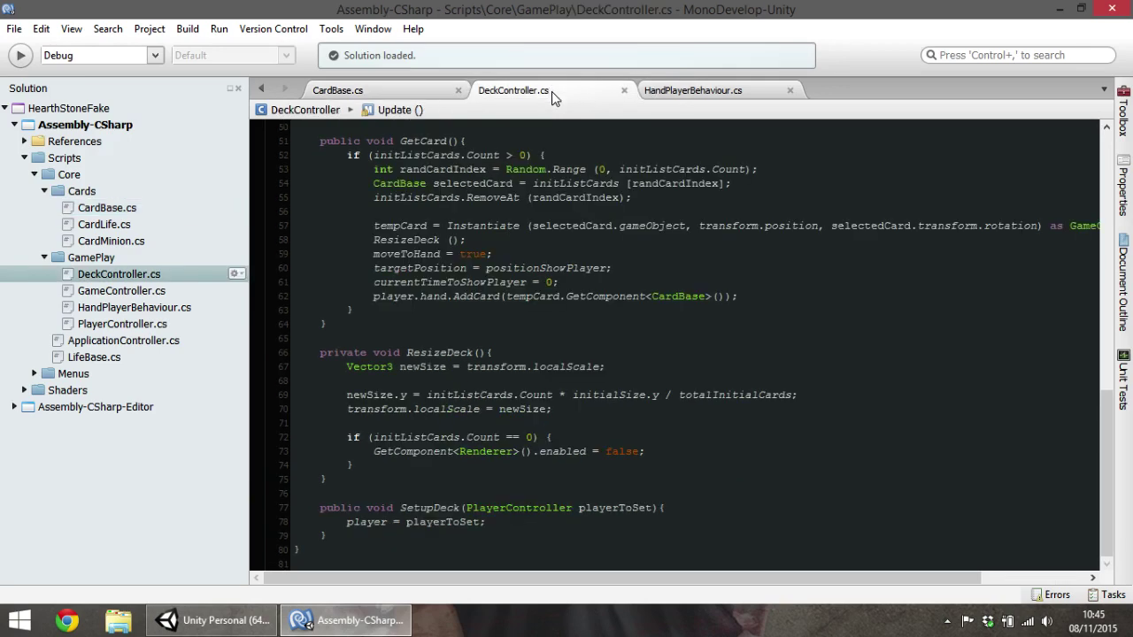
pyautogui.click(682, 91)
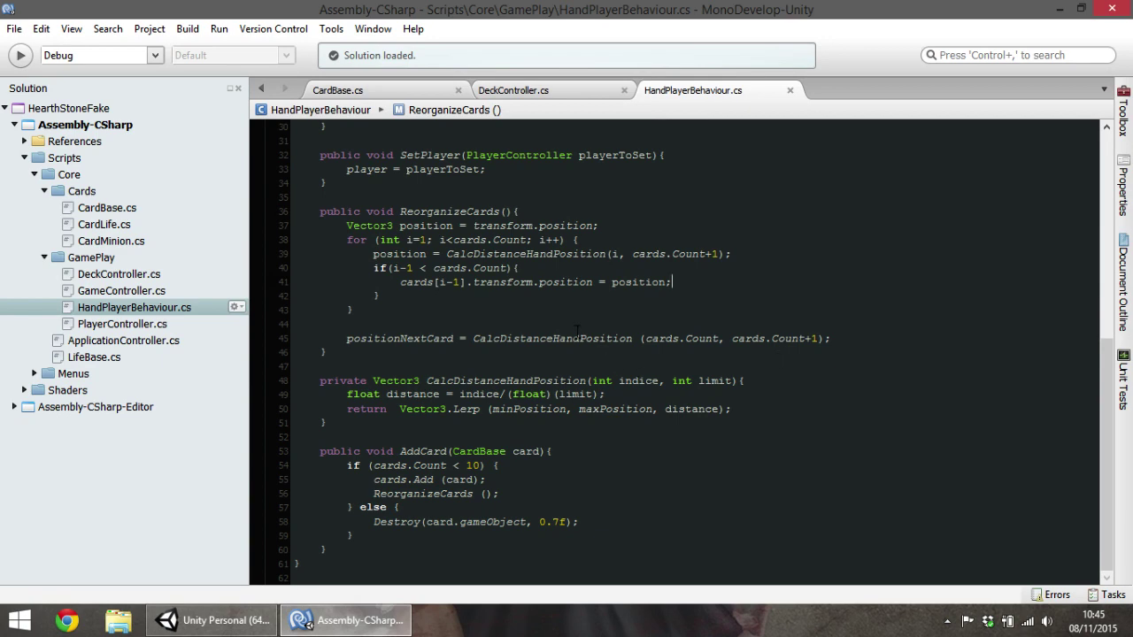
pyautogui.scroll(2, 645, 253)
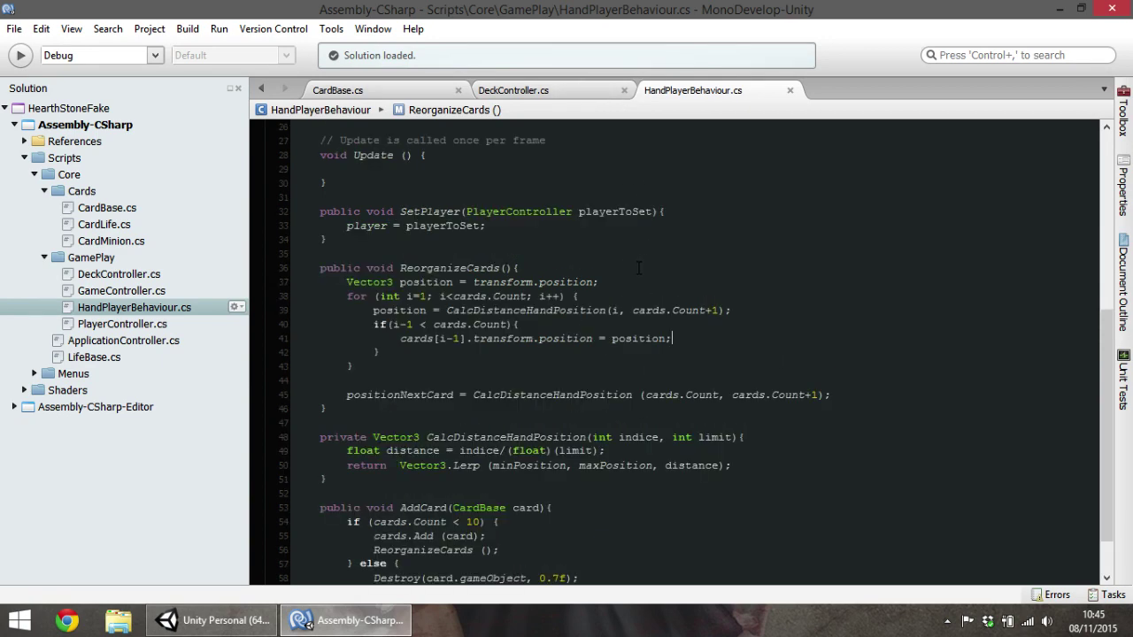
pyautogui.click(547, 91)
pyautogui.scroll(4, 606, 327)
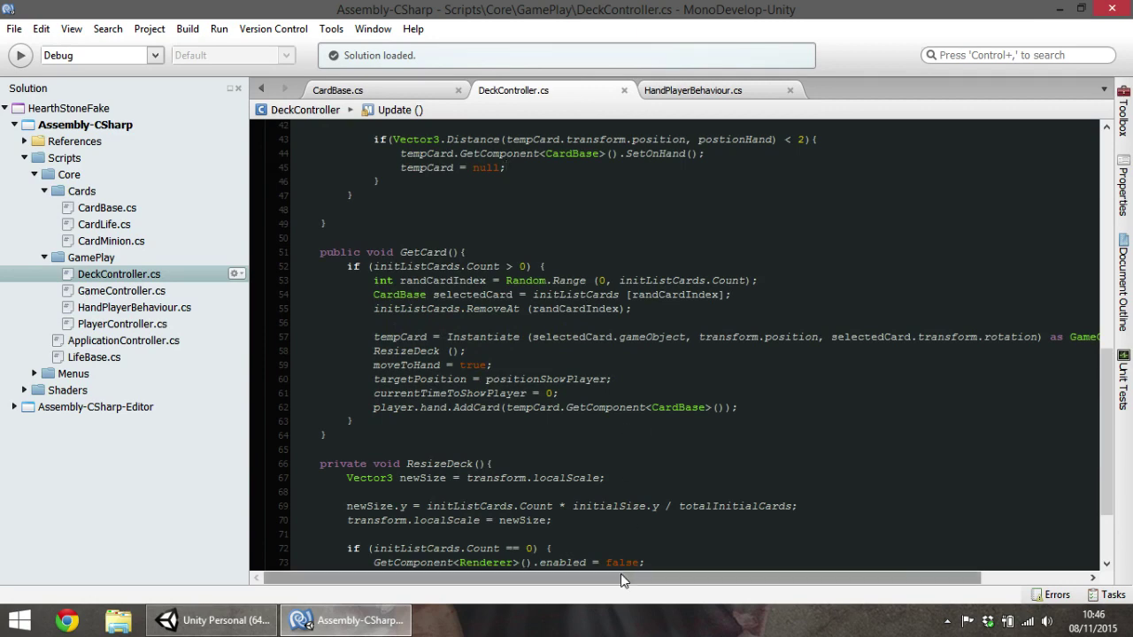
pyautogui.scroll(8, 663, 443)
pyautogui.click(706, 350)
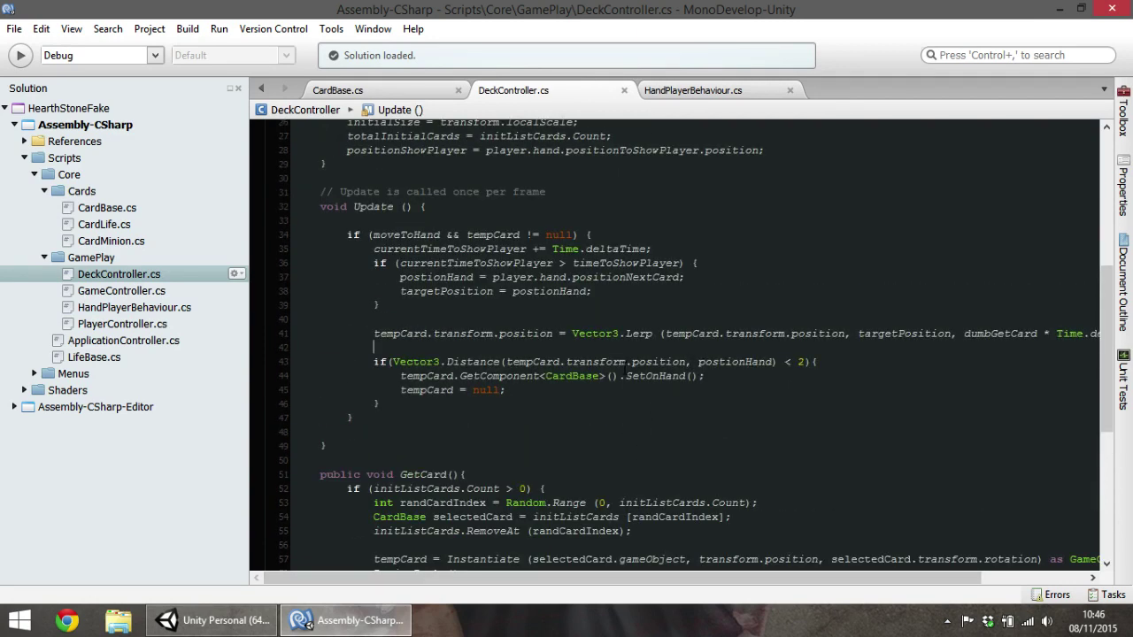
pyautogui.click(728, 363)
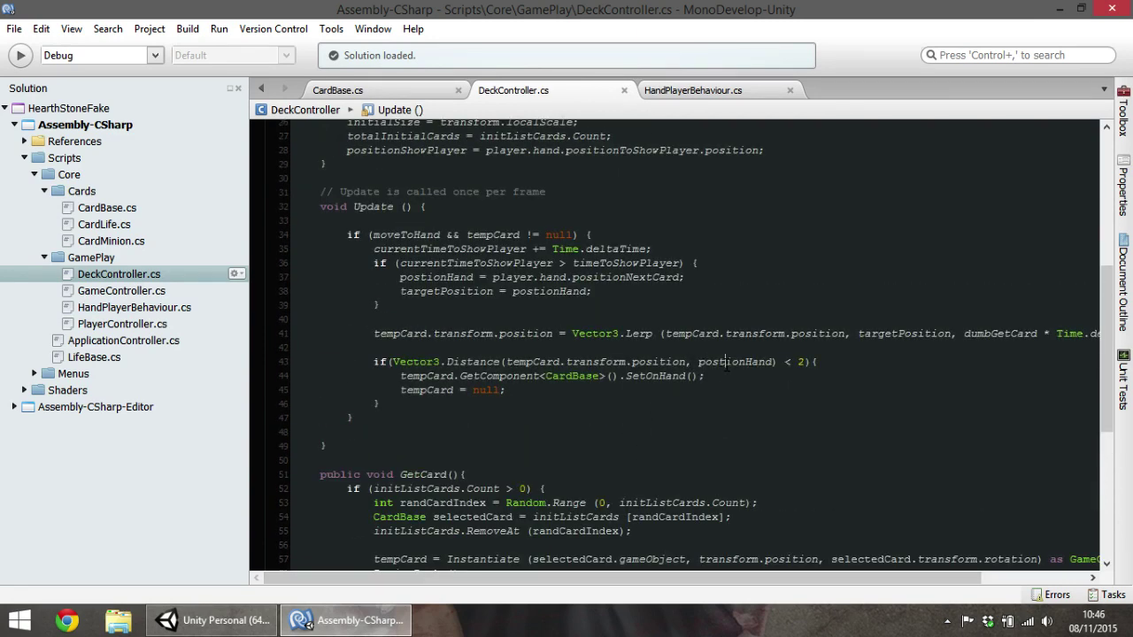
pyautogui.click(598, 390)
pyautogui.moveTo(399, 389); pyautogui.dragTo(580, 392)
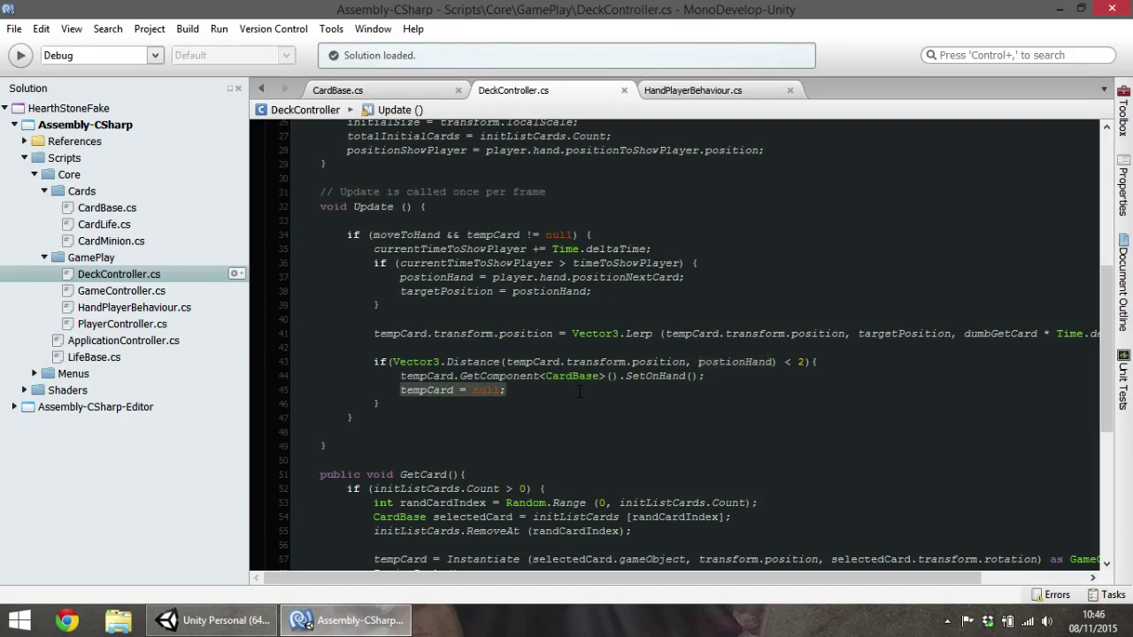
pyautogui.click(720, 361)
pyautogui.click(719, 386)
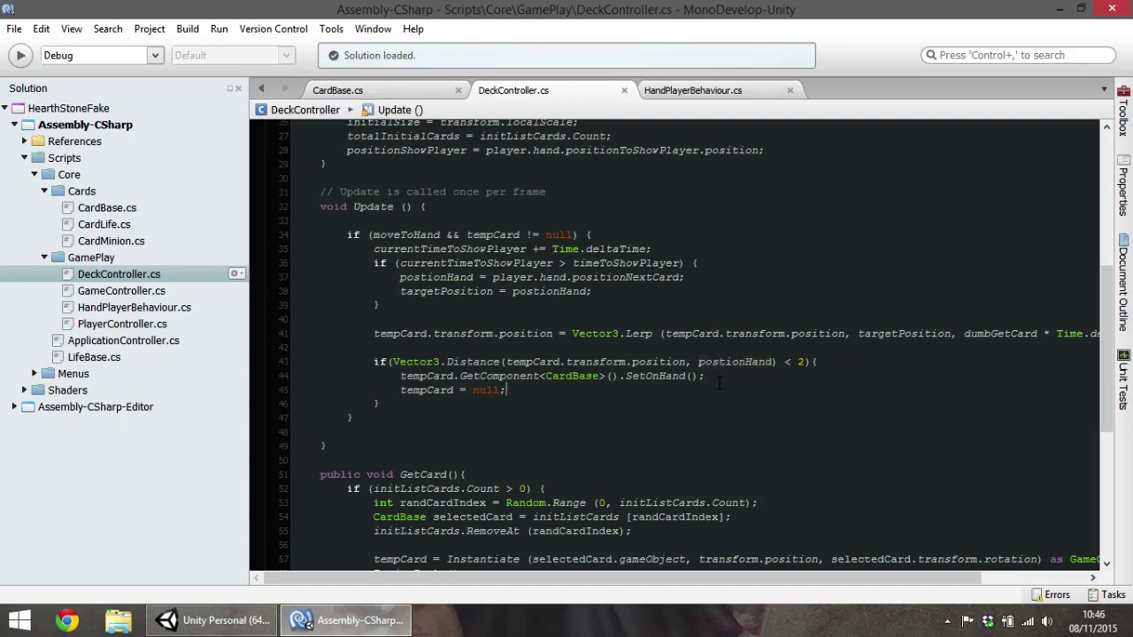
pyautogui.click(757, 379)
# Add tempCard.GetComponent<CardBase>().SetStartPosition(postionHand); after SetOnHand and save the script
pyautogui.press('Return')
pyautogui.write('tempCard.')
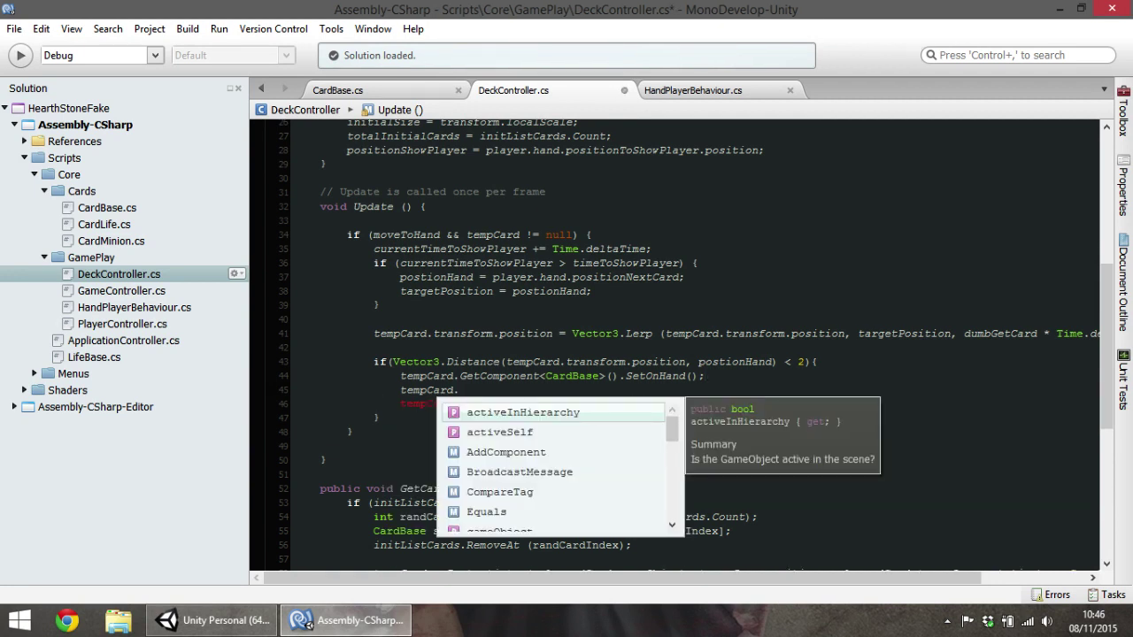
pyautogui.write('get')
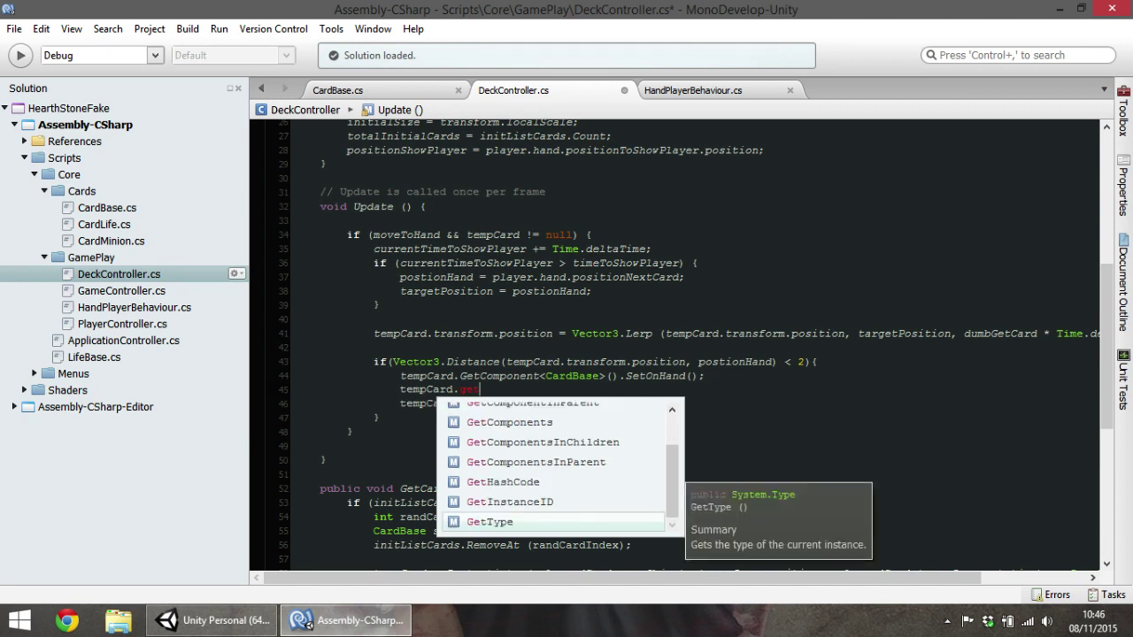
pyautogui.write('C')
pyautogui.press('Return')
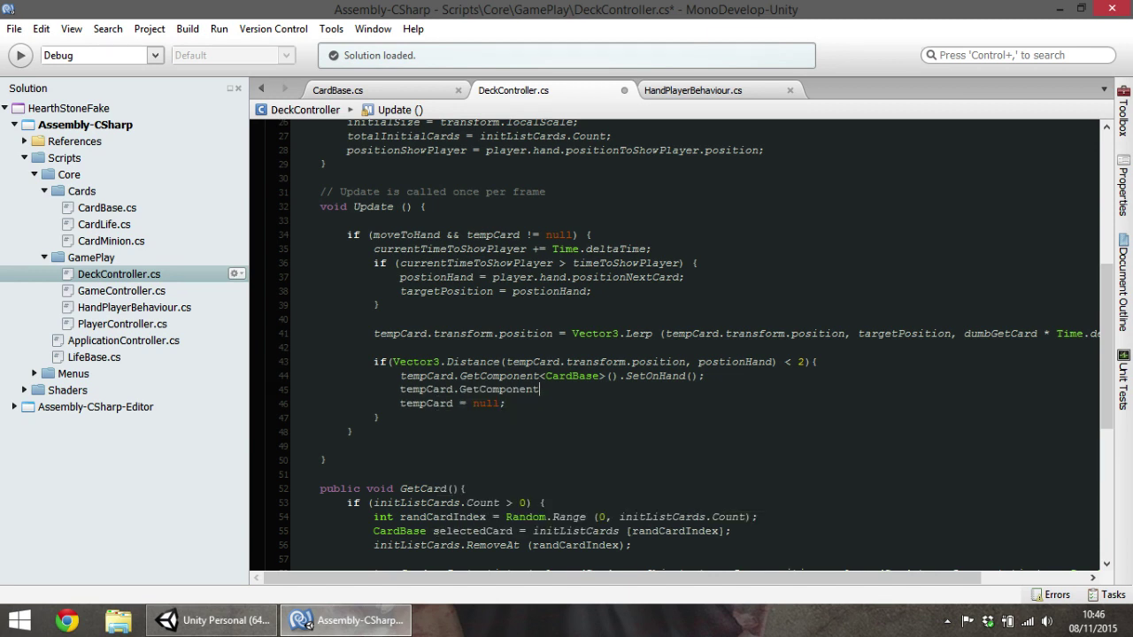
pyautogui.write('<Card')
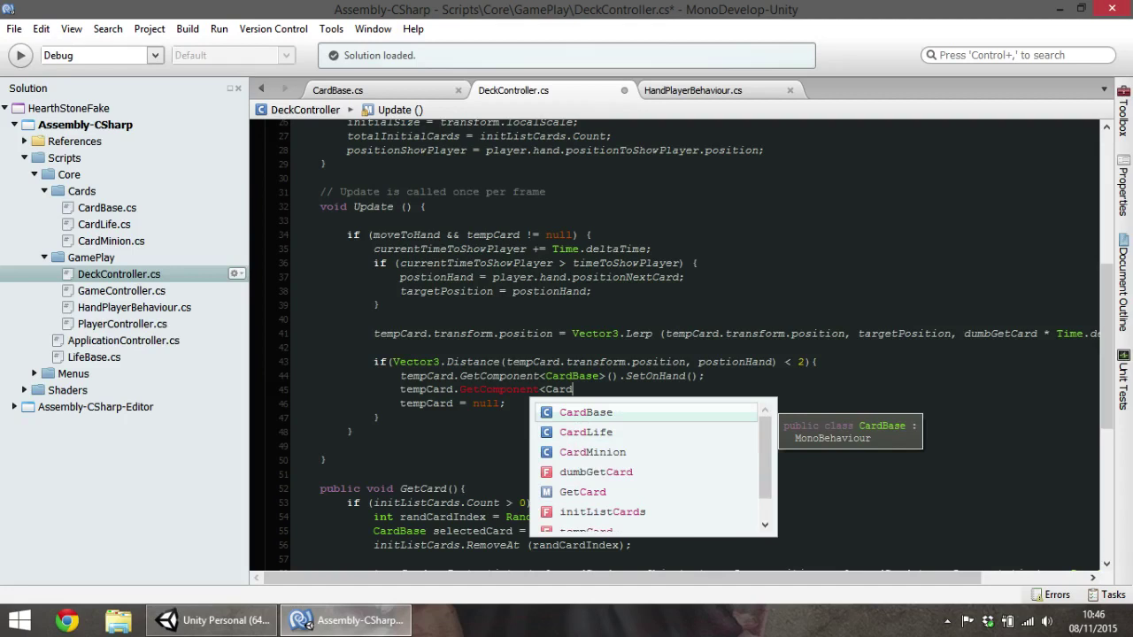
pyautogui.press('Return')
pyautogui.write('>()')
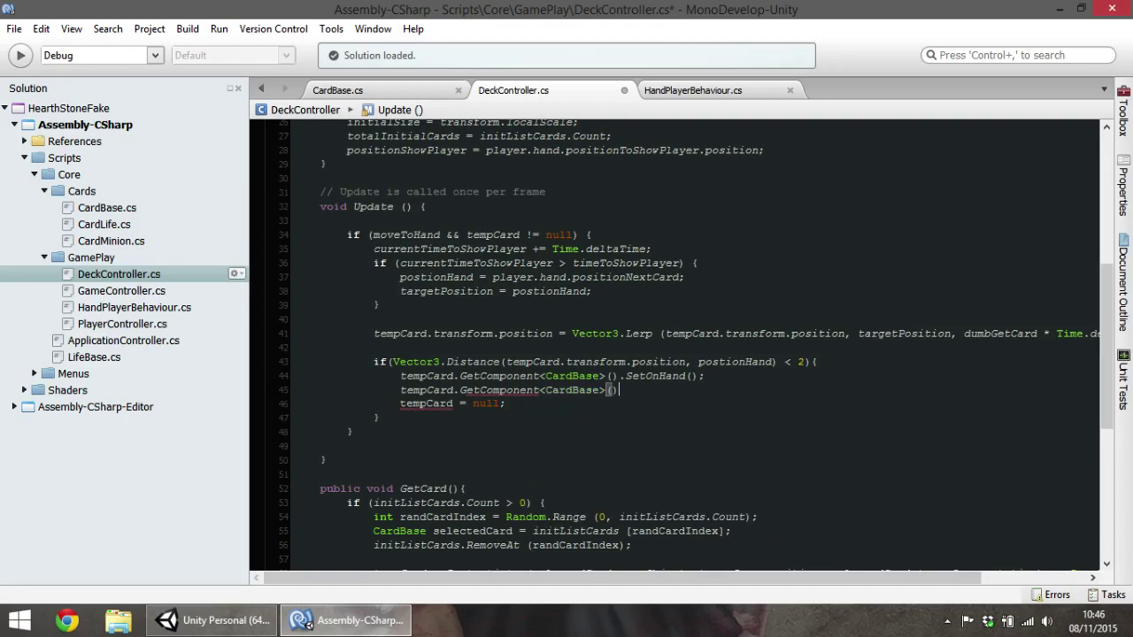
pyautogui.write('.')
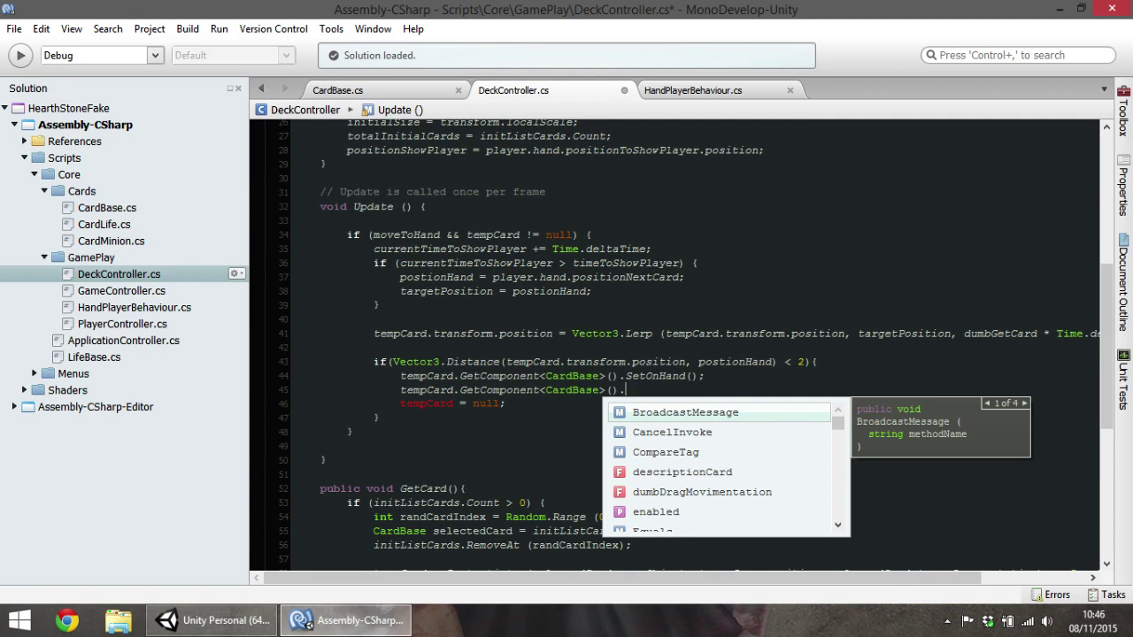
pyautogui.write('Set')
pyautogui.press('Down')
pyautogui.press('Return')
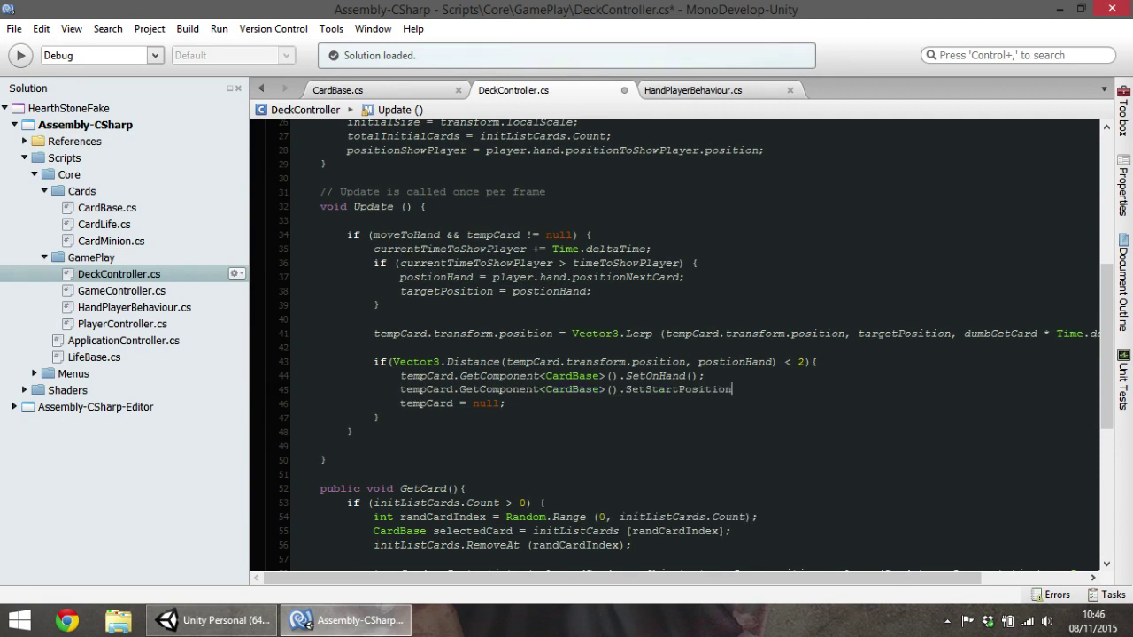
pyautogui.write('(')
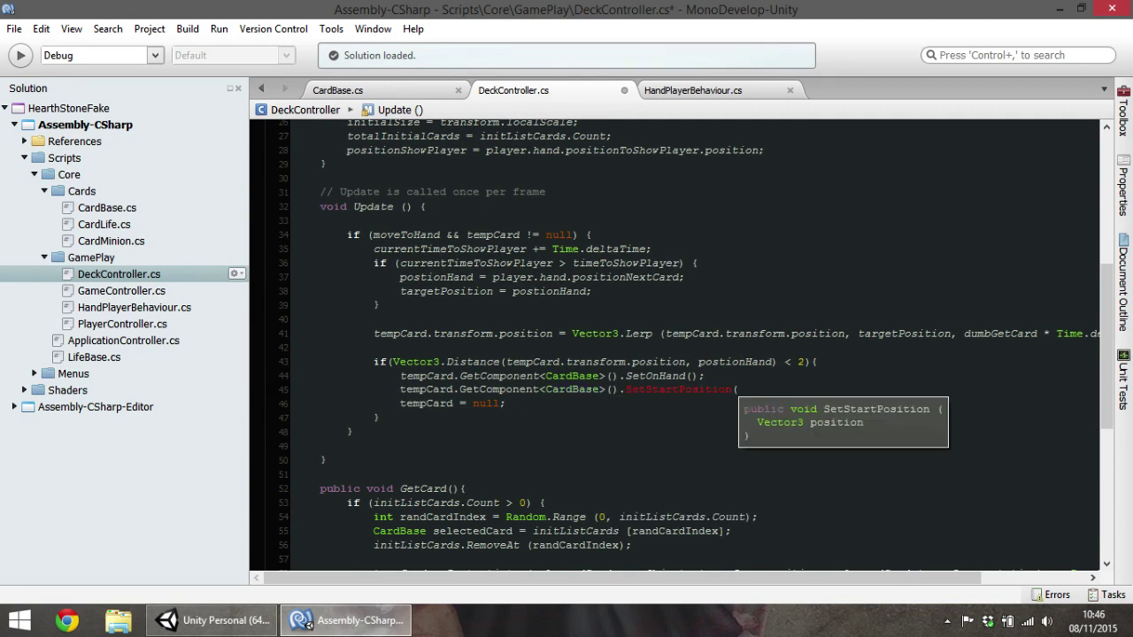
pyautogui.write('post')
pyautogui.press('Return')
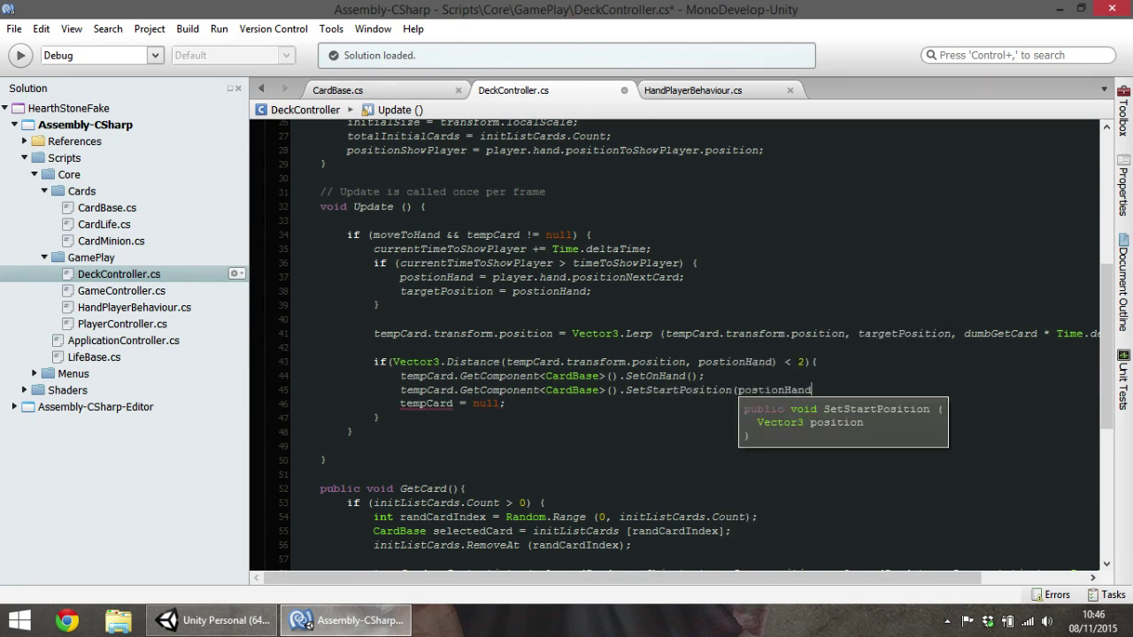
pyautogui.write(');')
pyautogui.click(608, 376)
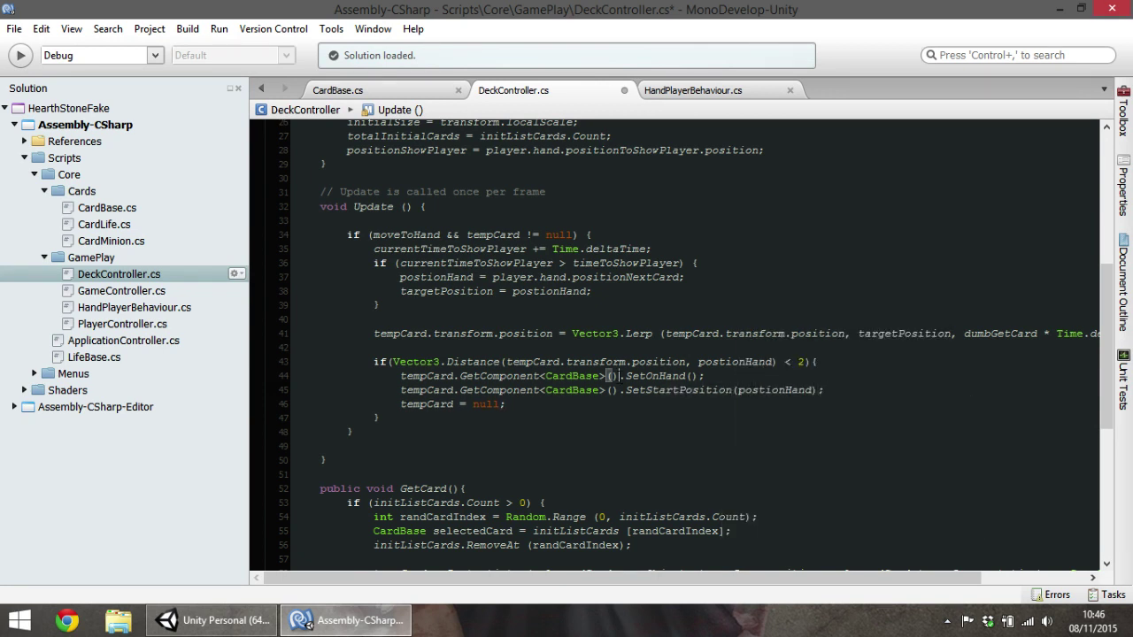
pyautogui.hotkey('ctrl', 's')
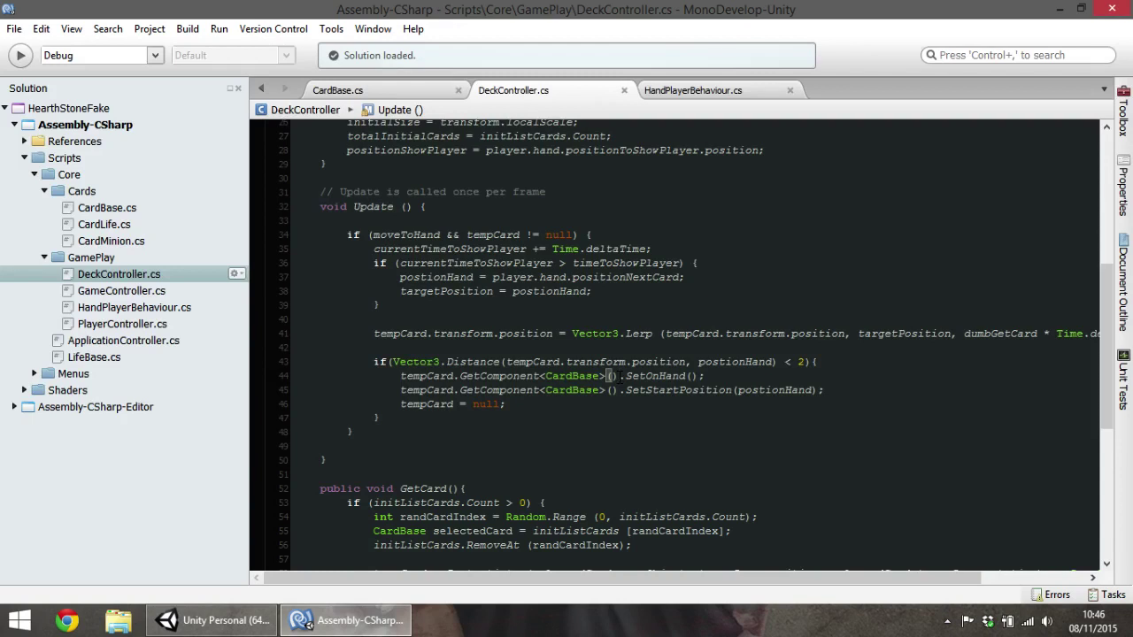
# Select the repeated GetComponent<CardBase>() call and open a new line inside the if block
pyautogui.click(620, 377)
pyautogui.moveTo(402, 376); pyautogui.dragTo(617, 376)
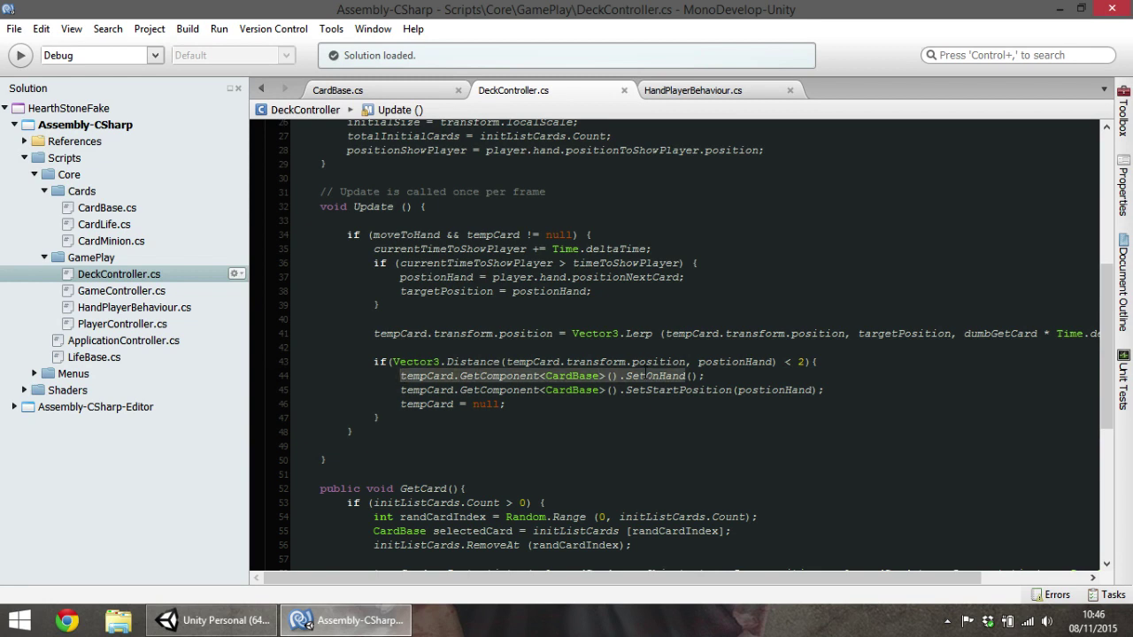
pyautogui.moveTo(401, 376); pyautogui.dragTo(618, 376)
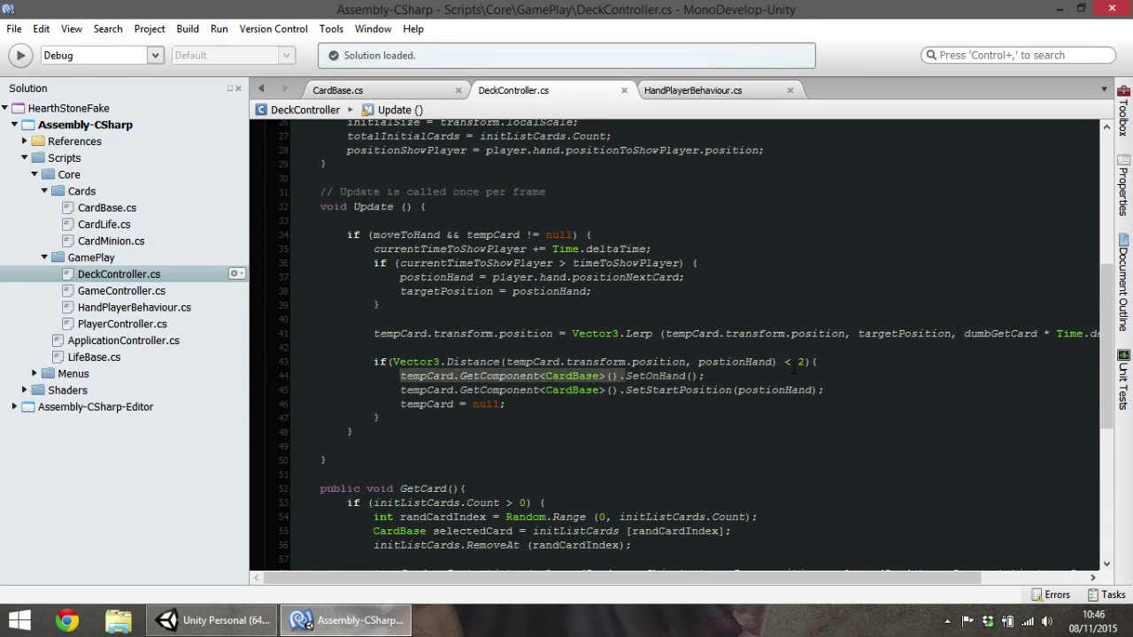
pyautogui.click(842, 361)
pyautogui.press('Return')
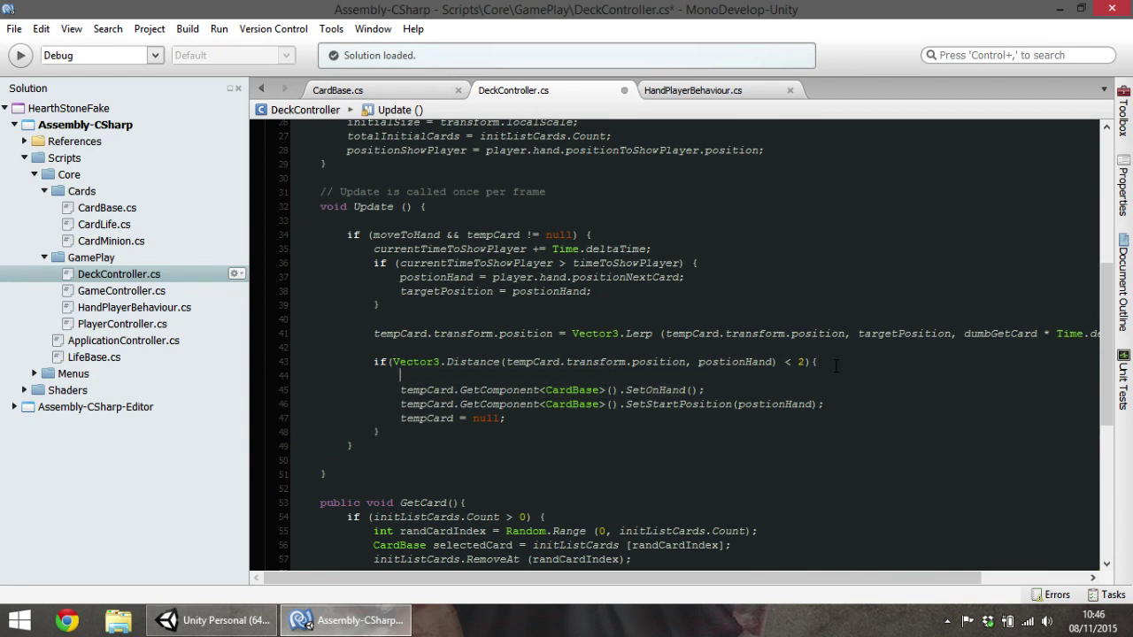
# Declare CardBase tempCardComponent = tempCard.GetComponent<CardBase>(); inside the if block
pyautogui.write('Card')
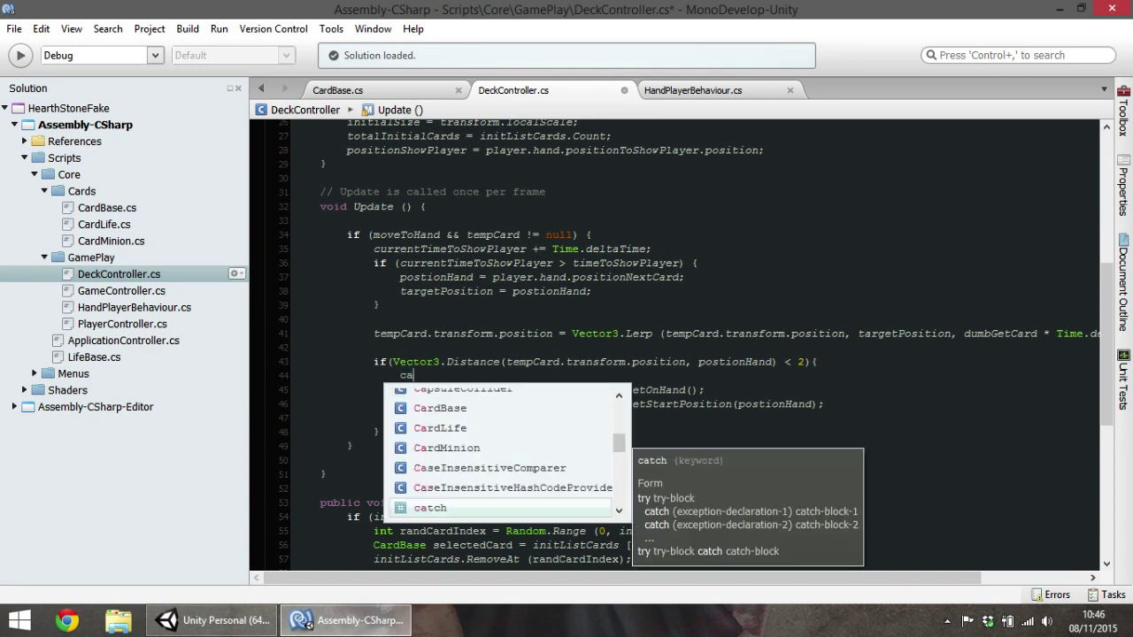
pyautogui.press('Return')
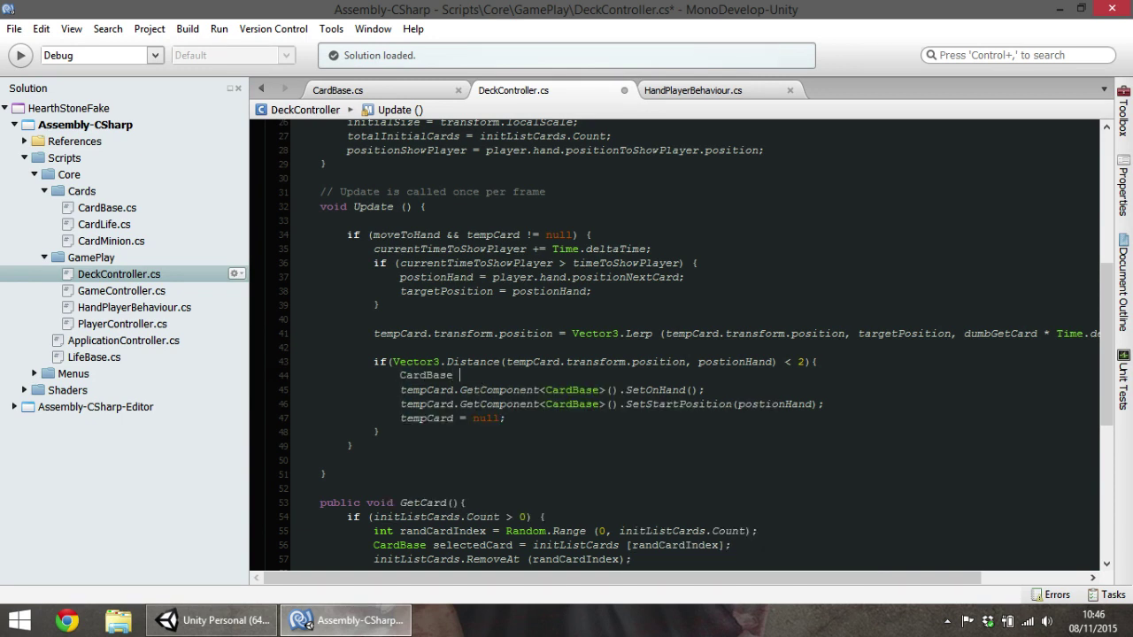
pyautogui.write('tem')
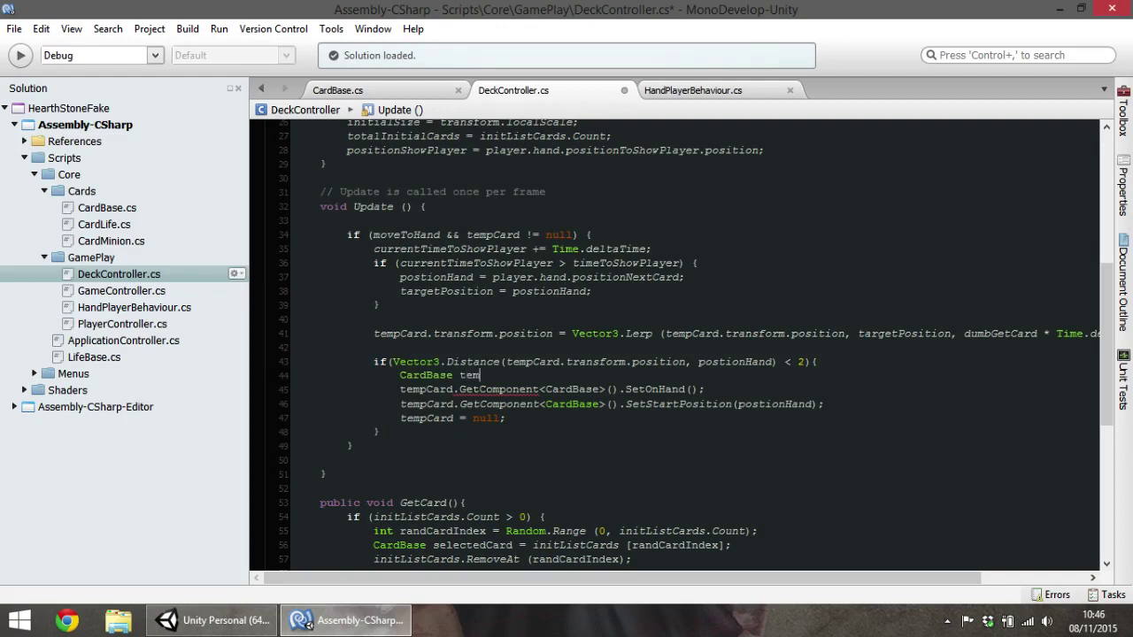
pyautogui.write('pCar')
pyautogui.write('Col')
pyautogui.press('BackSpace')
pyautogui.press('BackSpace')
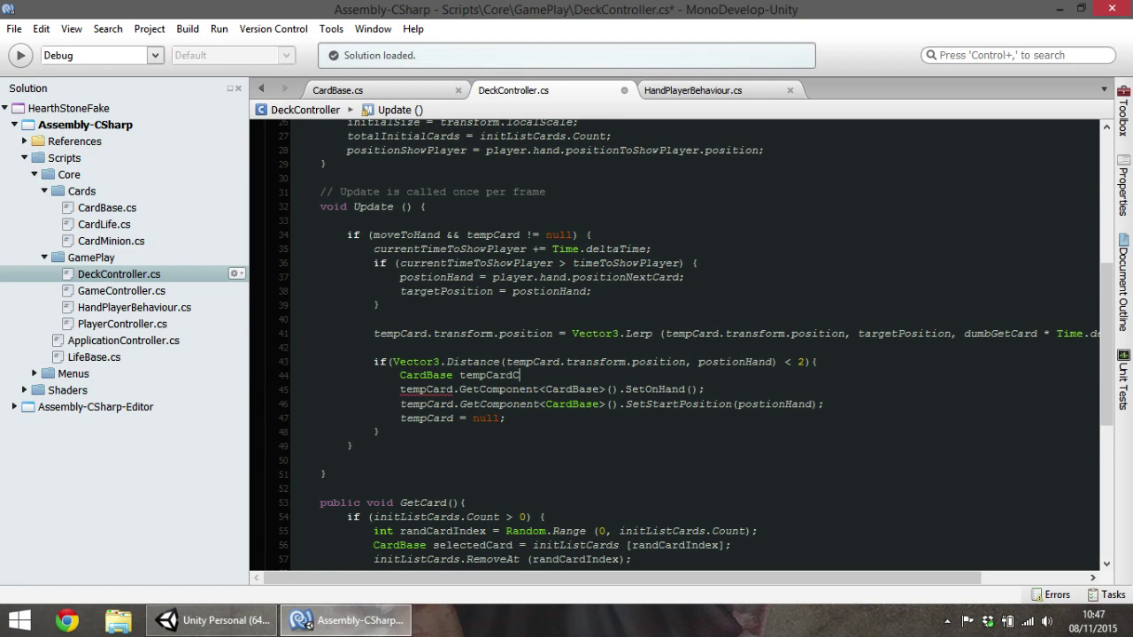
pyautogui.press('BackSpace')
pyautogui.press('BackSpace')
pyautogui.write('d')
pyautogui.write('Cp')
pyautogui.press('BackSpace')
pyautogui.write('ompone')
pyautogui.write('nt =')
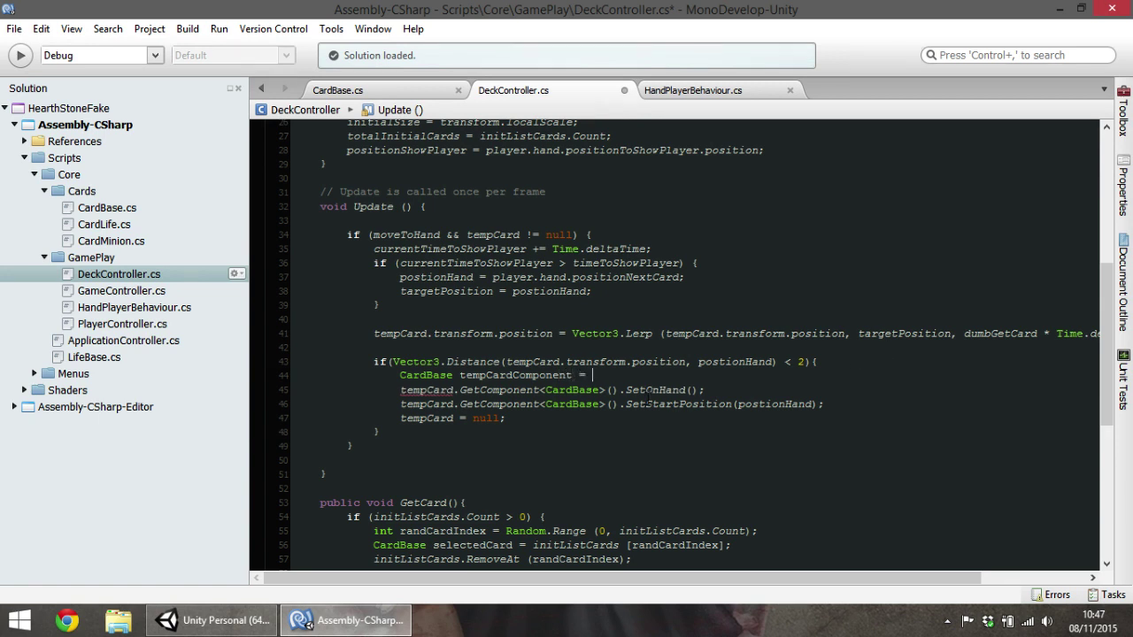
pyautogui.moveTo(618, 390); pyautogui.dragTo(401, 390)
pyautogui.hotkey('ctrl', 'c')
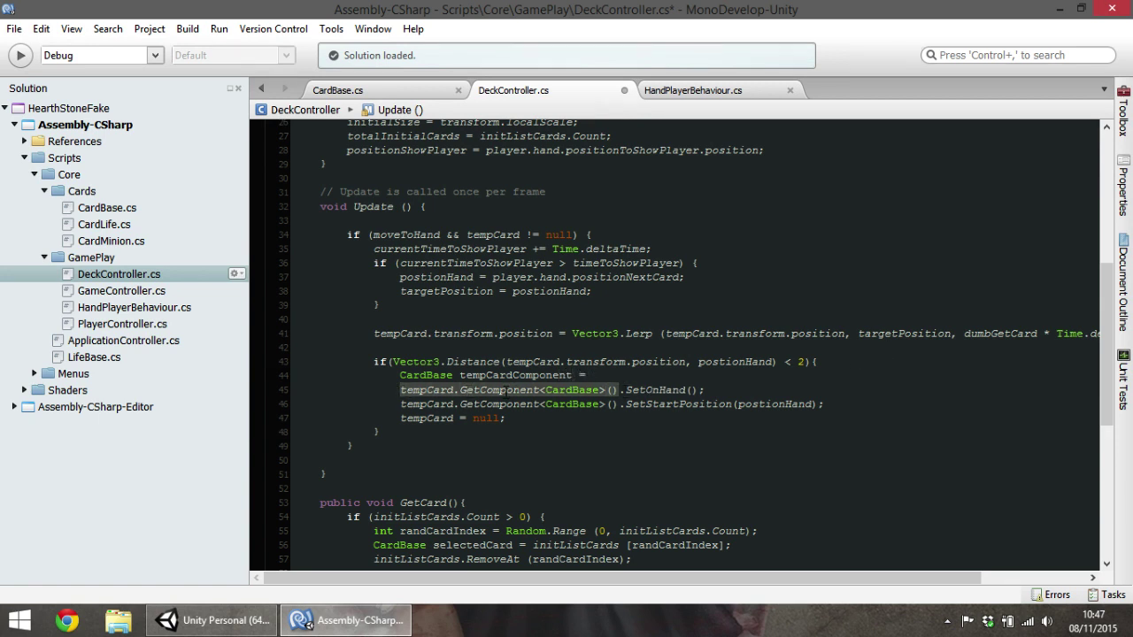
pyautogui.click(621, 376)
pyautogui.hotkey('ctrl', 'v')
pyautogui.write(';')
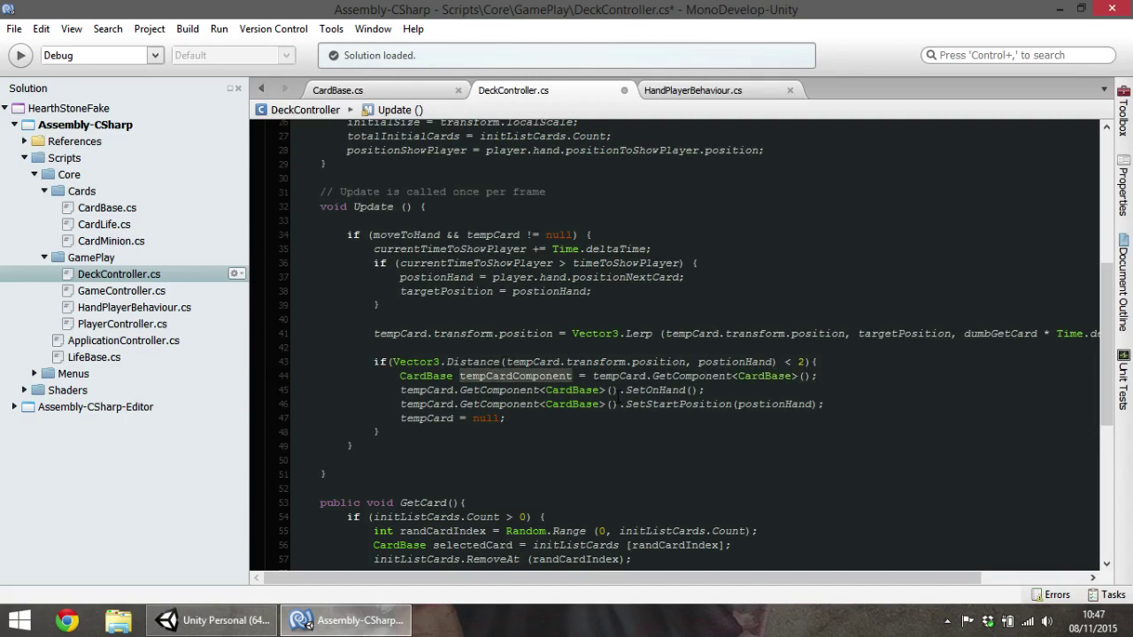
# Use tempCardComponent in place of the repeated GetComponent call, save DeckController.cs, and return to Unity
pyautogui.moveTo(618, 391)
pyautogui.mouseDown()
pyautogui.moveTo(401, 391)
pyautogui.moveTo(623, 405)
pyautogui.mouseUp()
pyautogui.write('tempCardComponent')
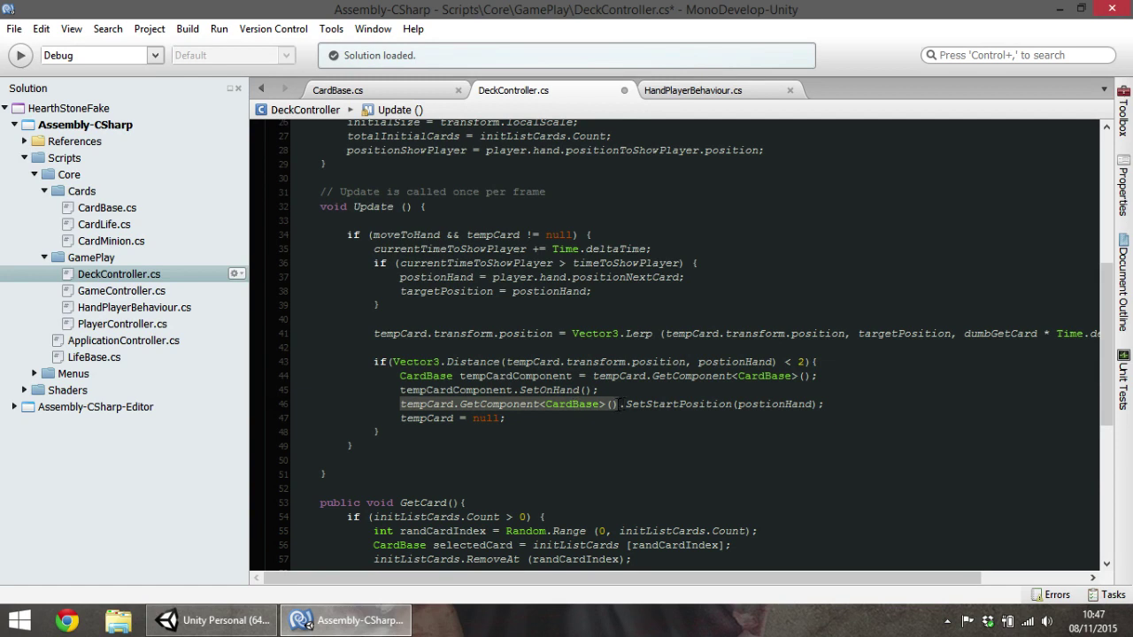
pyautogui.hotkey('ctrl', 'v')
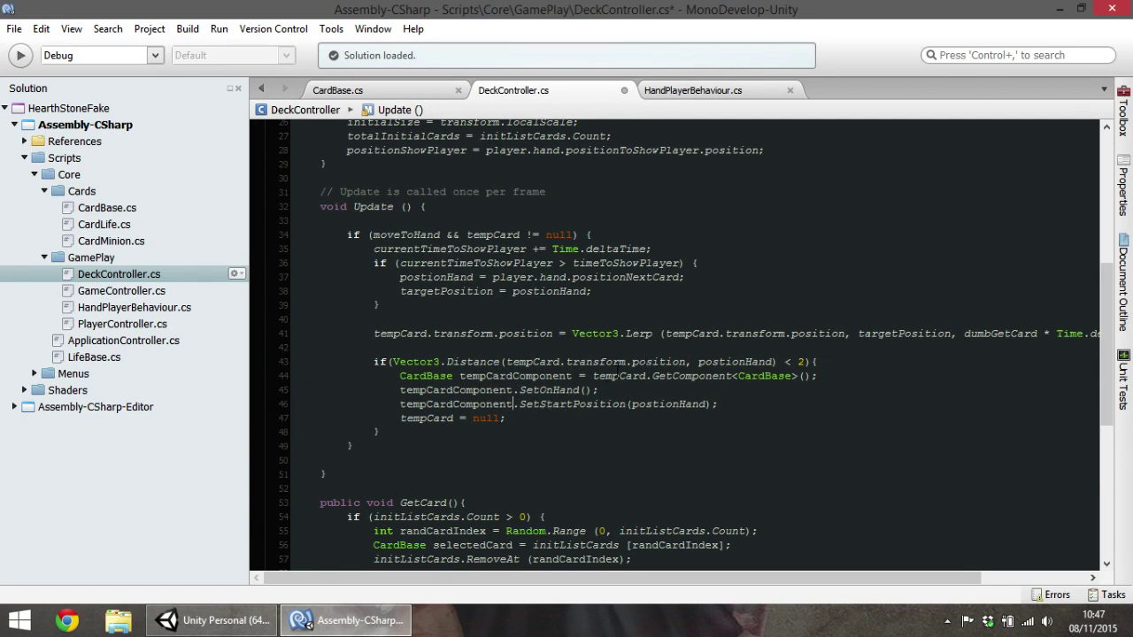
pyautogui.moveTo(612, 376); pyautogui.dragTo(850, 364)
pyautogui.click(602, 389)
pyautogui.moveTo(595, 376); pyautogui.dragTo(790, 376)
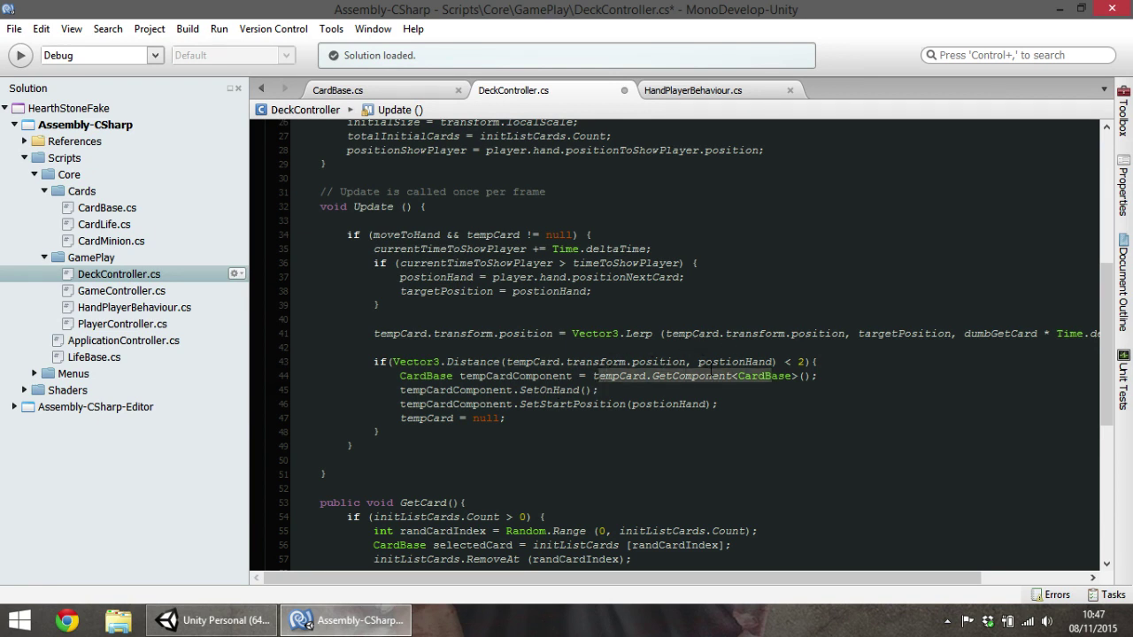
pyautogui.click(714, 377)
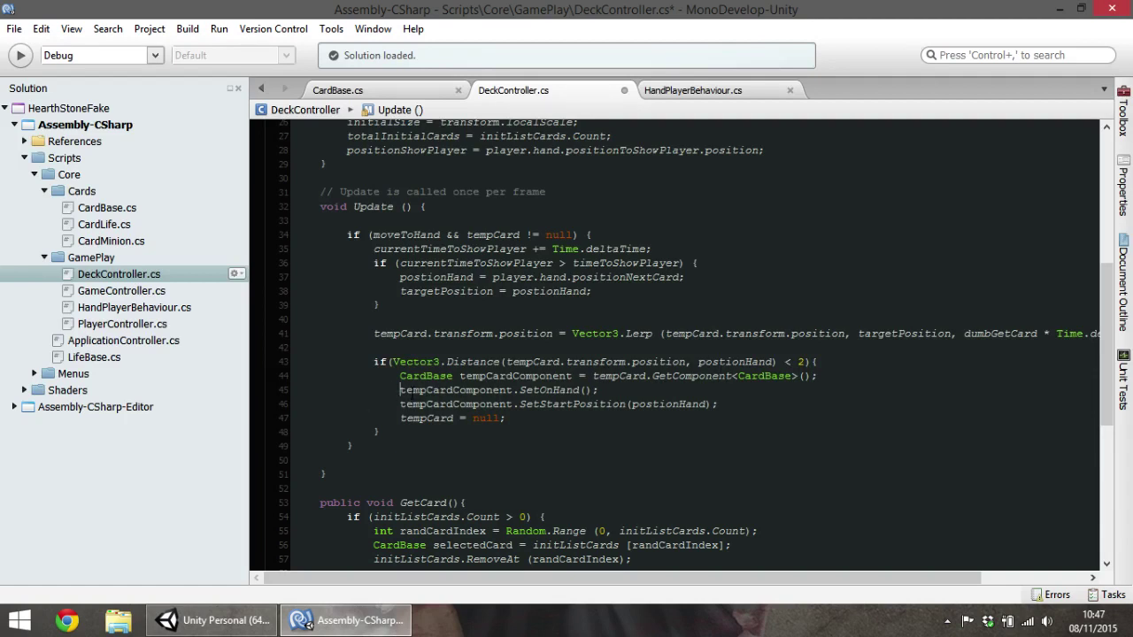
pyautogui.moveTo(400, 391); pyautogui.dragTo(599, 390)
pyautogui.moveTo(400, 405); pyautogui.dragTo(748, 405)
pyautogui.click(794, 376)
pyautogui.hotkey('ctrl', 's')
pyautogui.click(272, 605)
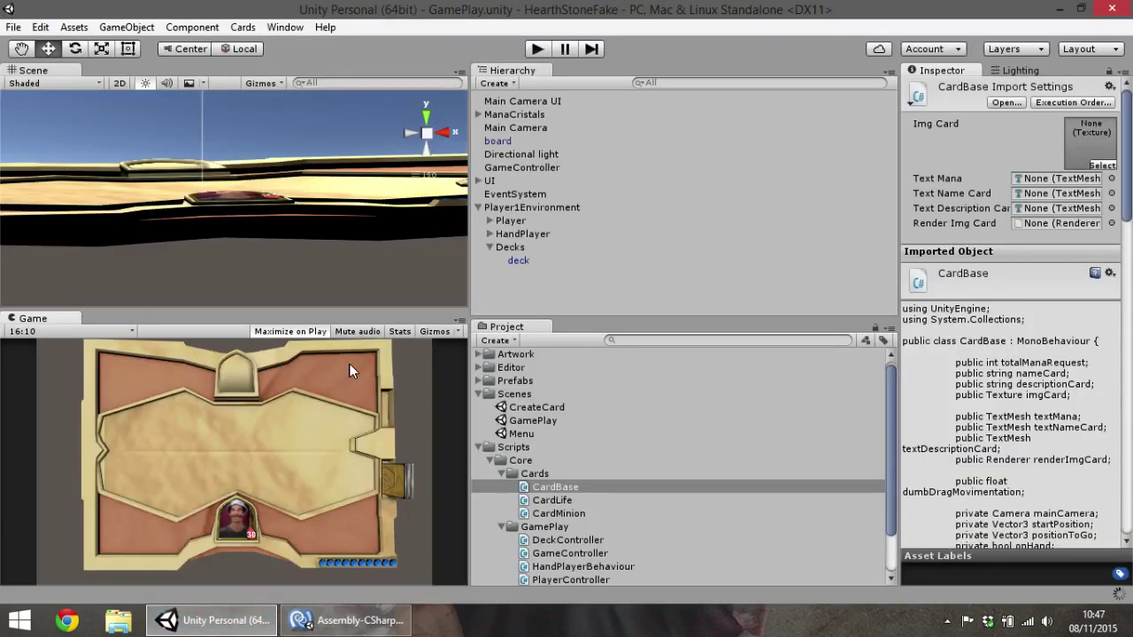
# Run a quick play test, stop it, and bring MonoDevelop back to the front
pyautogui.click(538, 49)
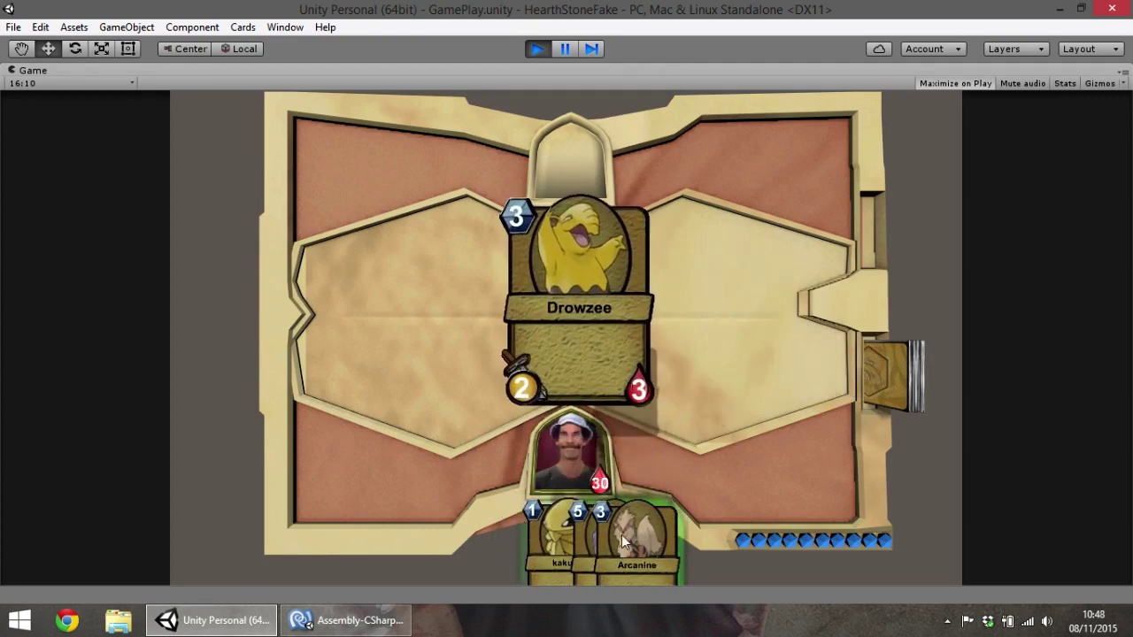
pyautogui.click(539, 49)
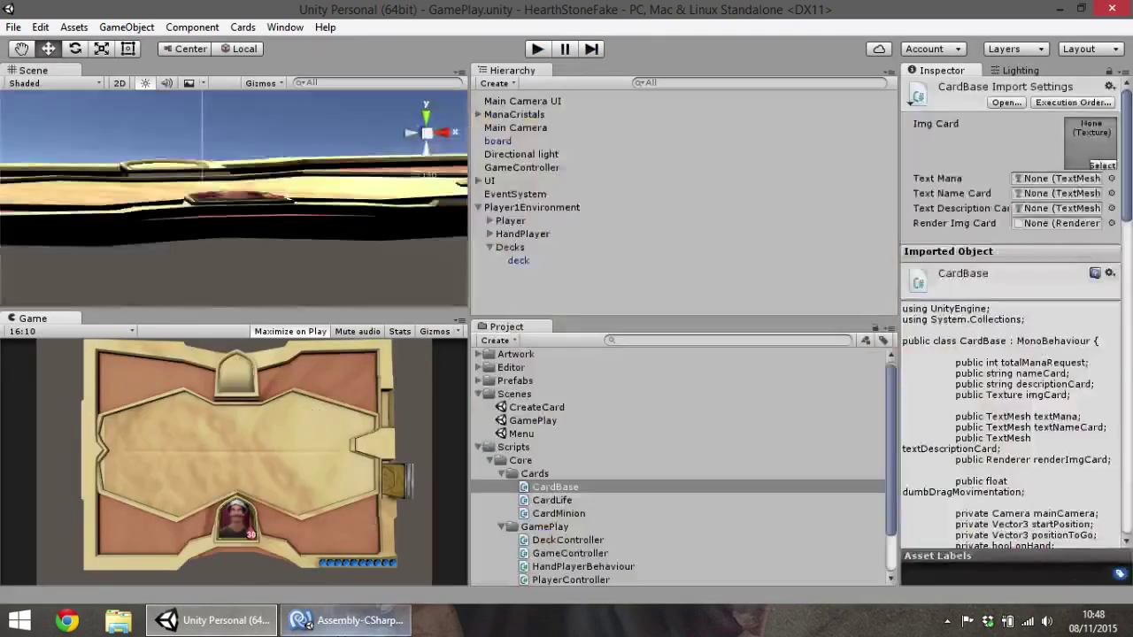
pyautogui.click(346, 620)
# In HandPlayerBehaviour.cs, remove transform.position from line 41's cards[i-1] assignment
pyautogui.click(681, 93)
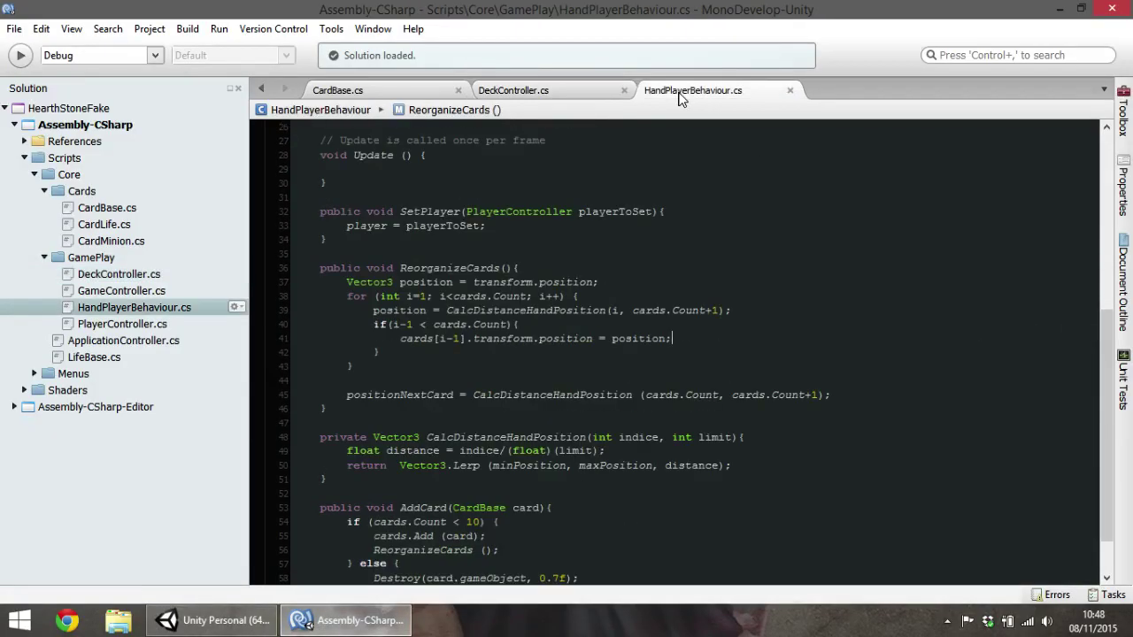
pyautogui.scroll(-1, 681, 283)
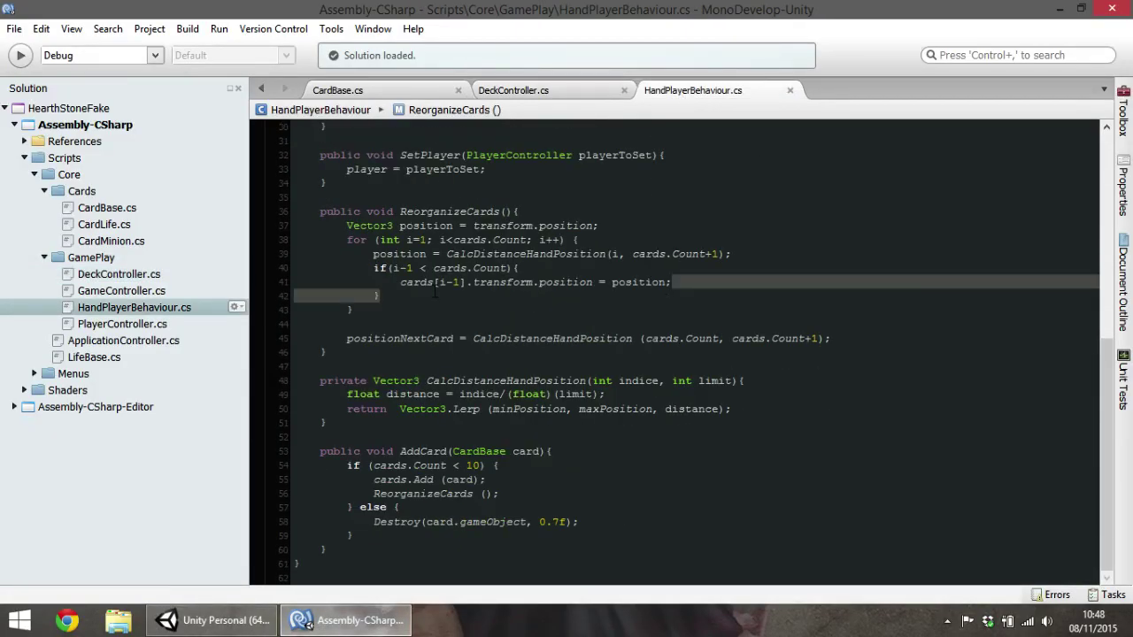
pyautogui.moveTo(683, 284); pyautogui.dragTo(401, 281)
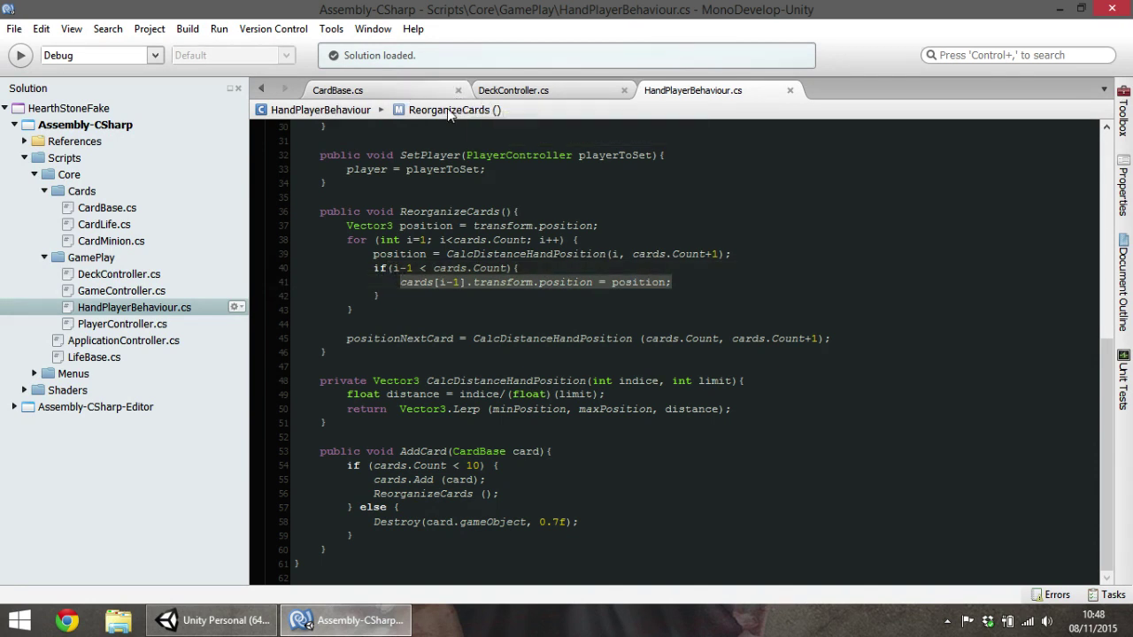
pyautogui.click(600, 281)
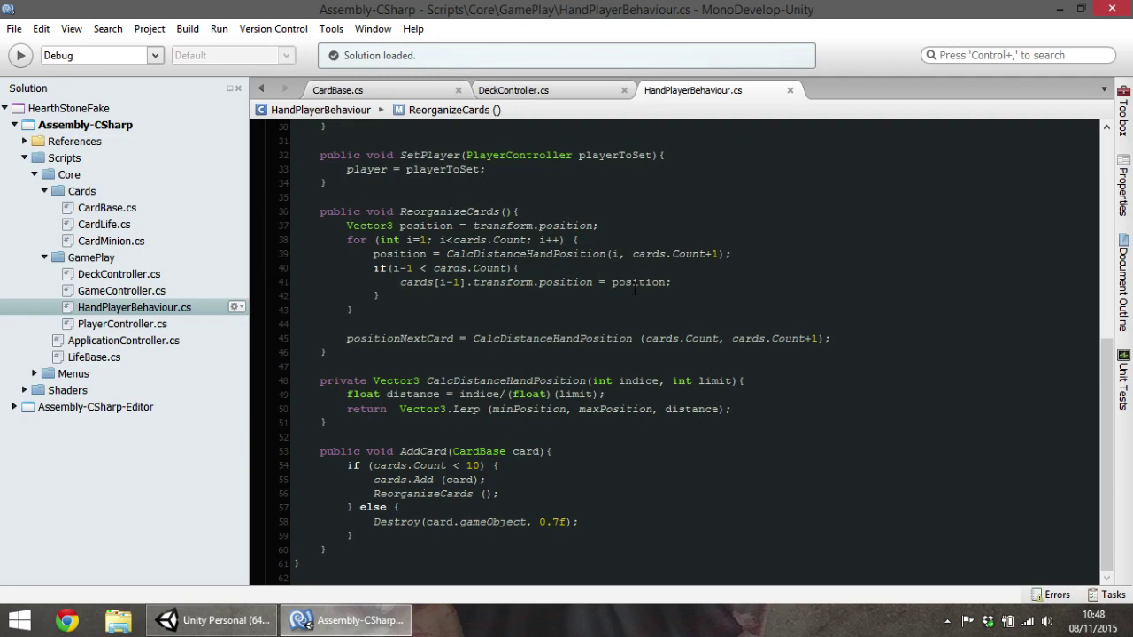
pyautogui.press('Left')
pyautogui.hotkey('ctrl', 'shift', 'Left')
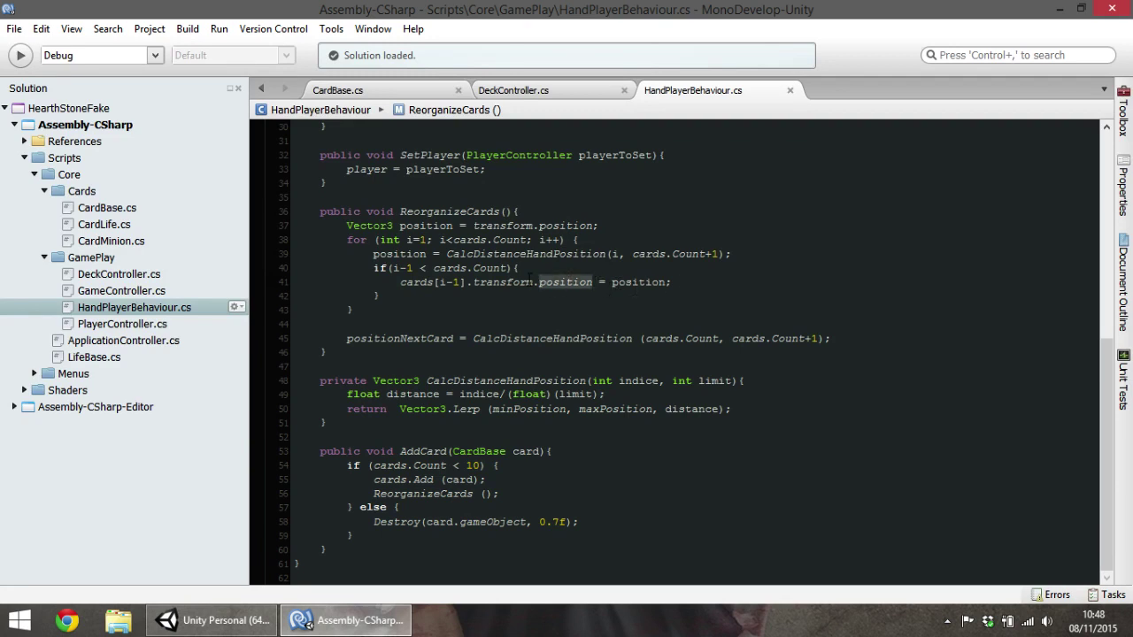
pyautogui.hotkey('ctrl', 'shift', 'Left')
pyautogui.write('ge')
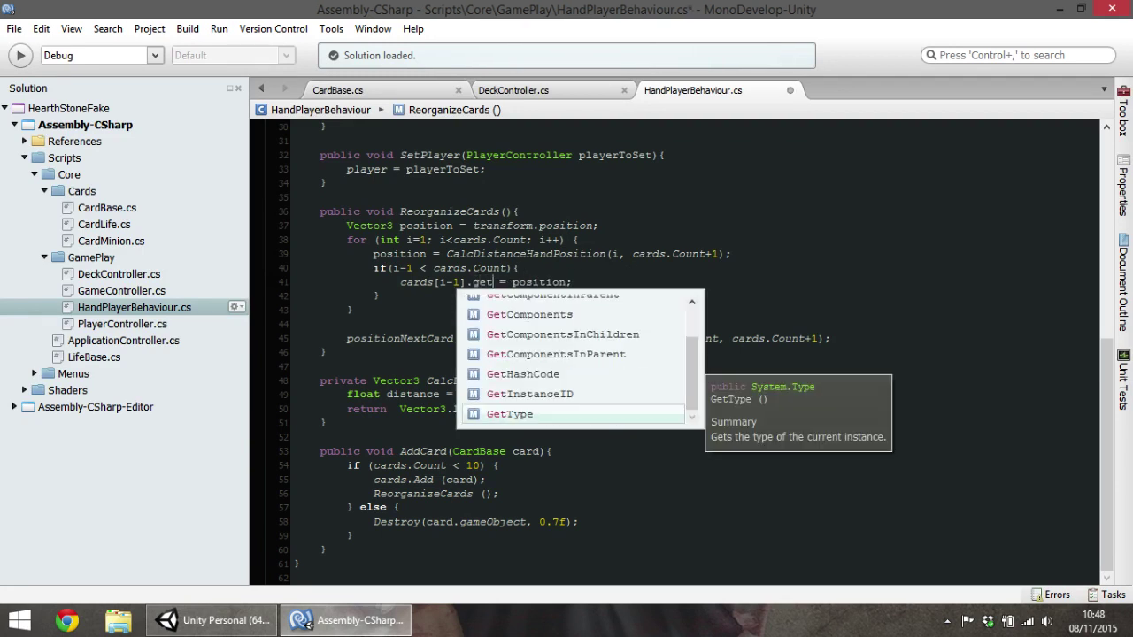
pyautogui.write('tC')
pyautogui.press('Return')
pyautogui.write('<')
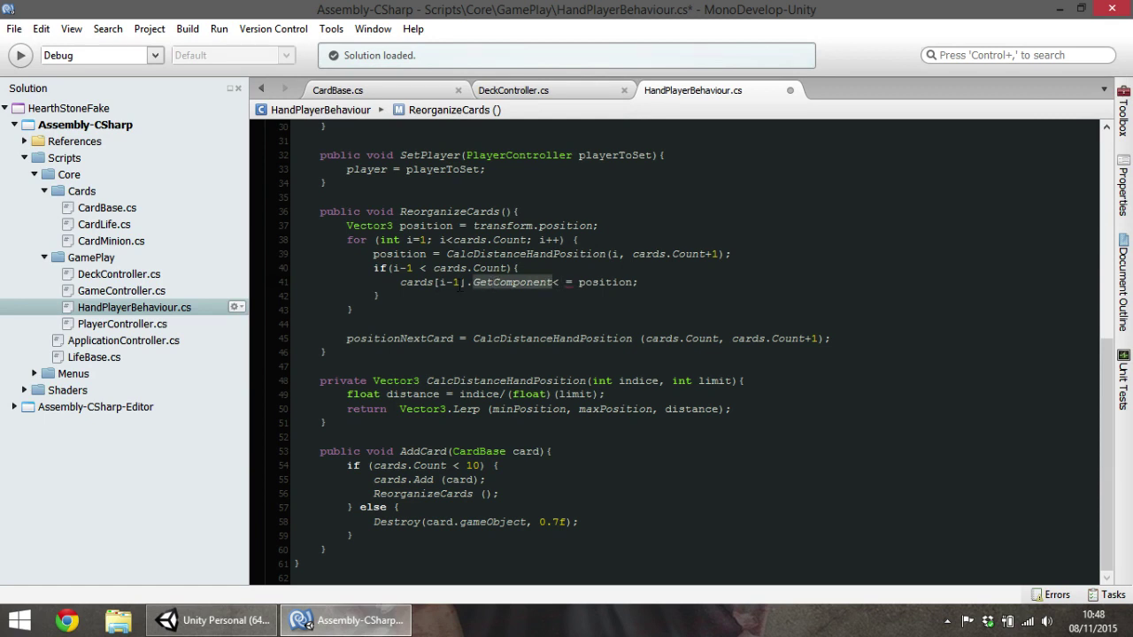
pyautogui.hotkey('ctrl', 'BackSpace')
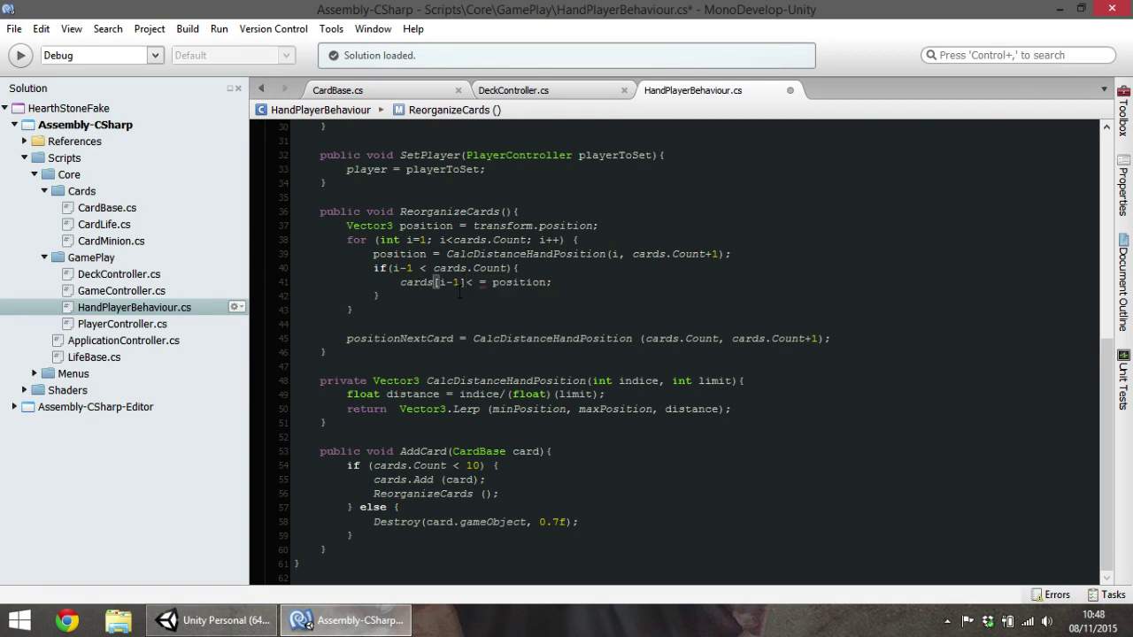
pyautogui.press('Delete')
# Make line 41 call cards[i-1].SetStartPosition(position), save, and return to Unity
pyautogui.write('.se')
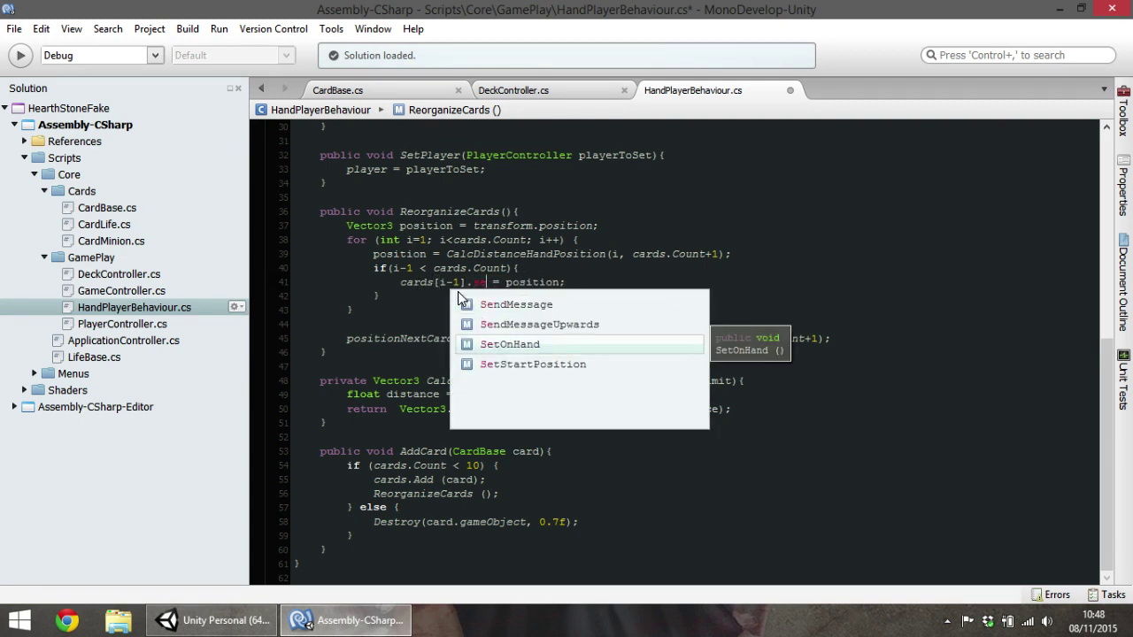
pyautogui.press('Down')
pyautogui.press('Return')
pyautogui.press('Delete')
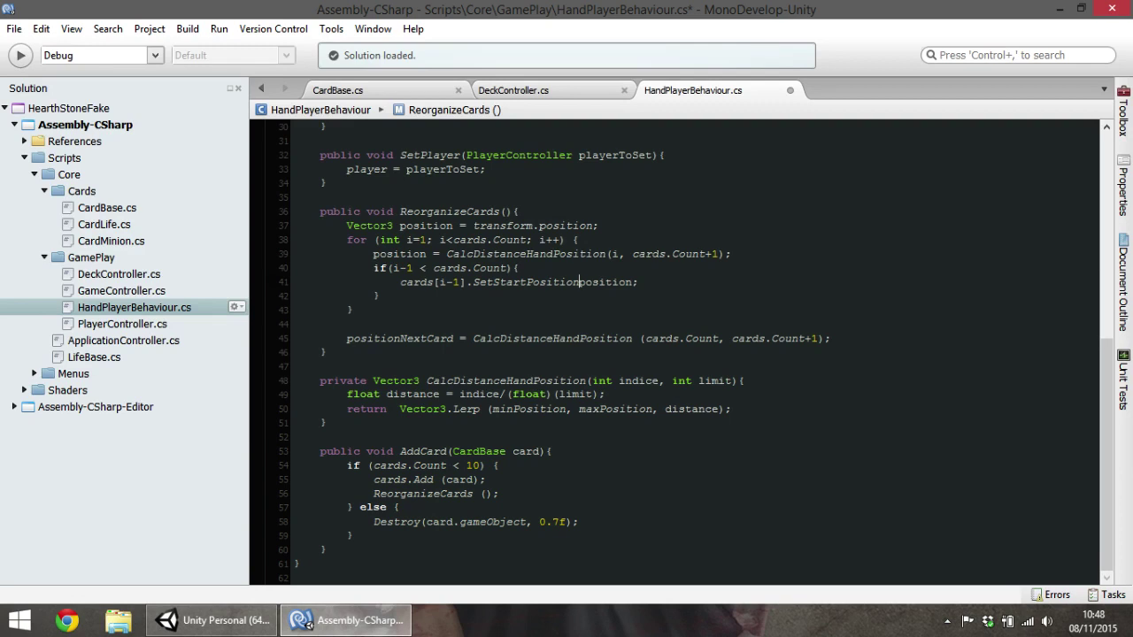
pyautogui.write('(')
pyautogui.click(642, 281)
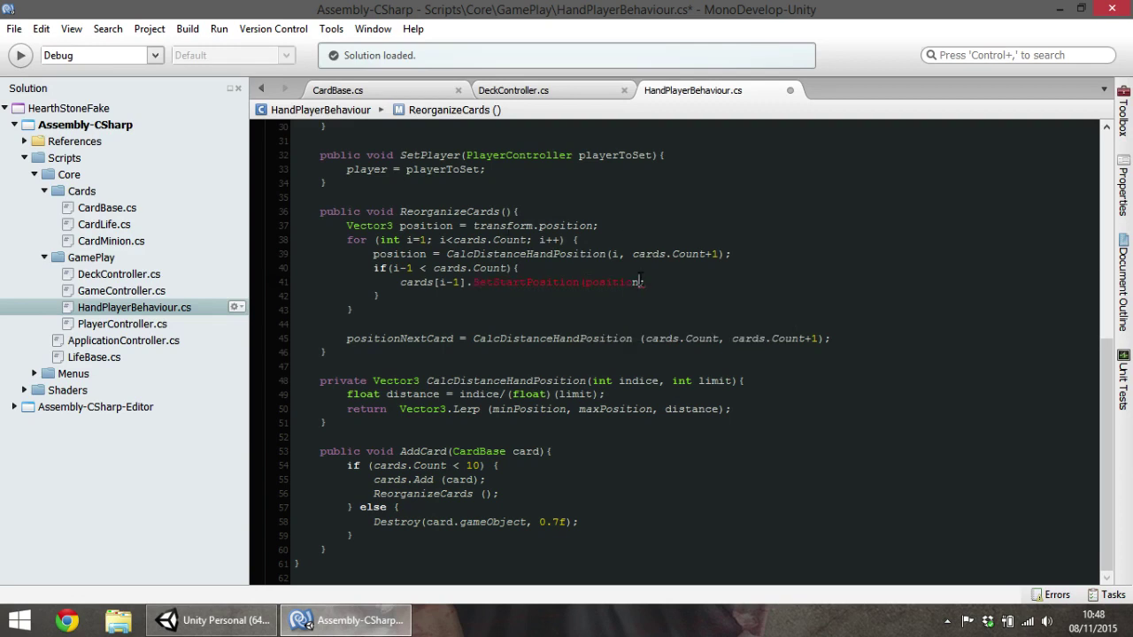
pyautogui.write(')')
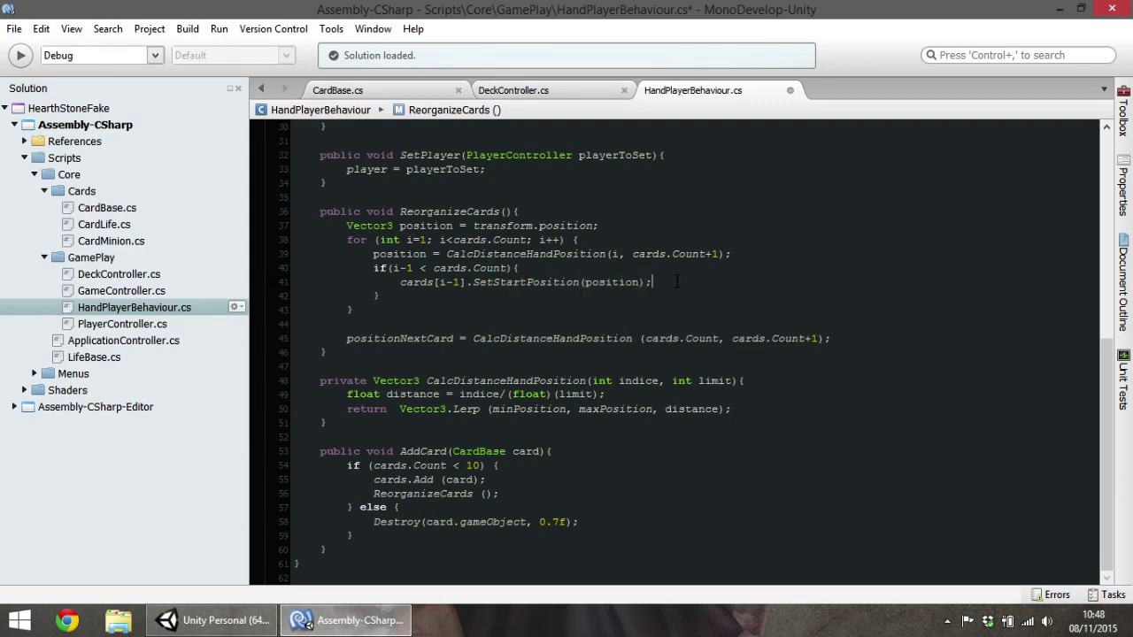
pyautogui.hotkey('ctrl', 's')
pyautogui.click(262, 621)
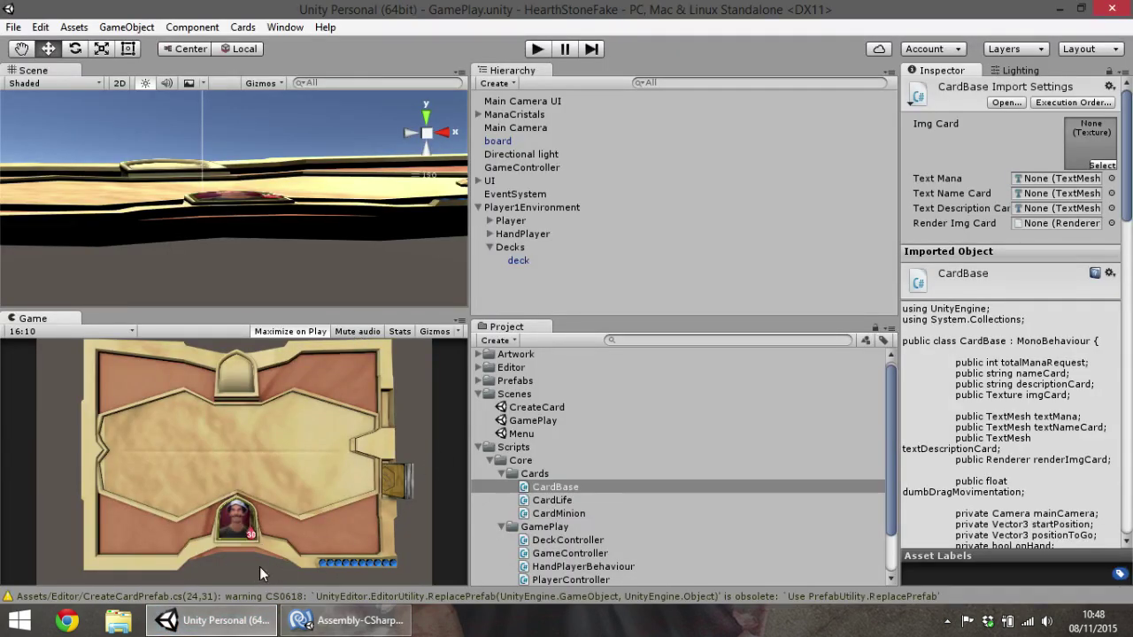
# Start the game and drag Diglett, Ivysaur, Cloyster and Beedrill onto the board, watching them return
pyautogui.click(537, 49)
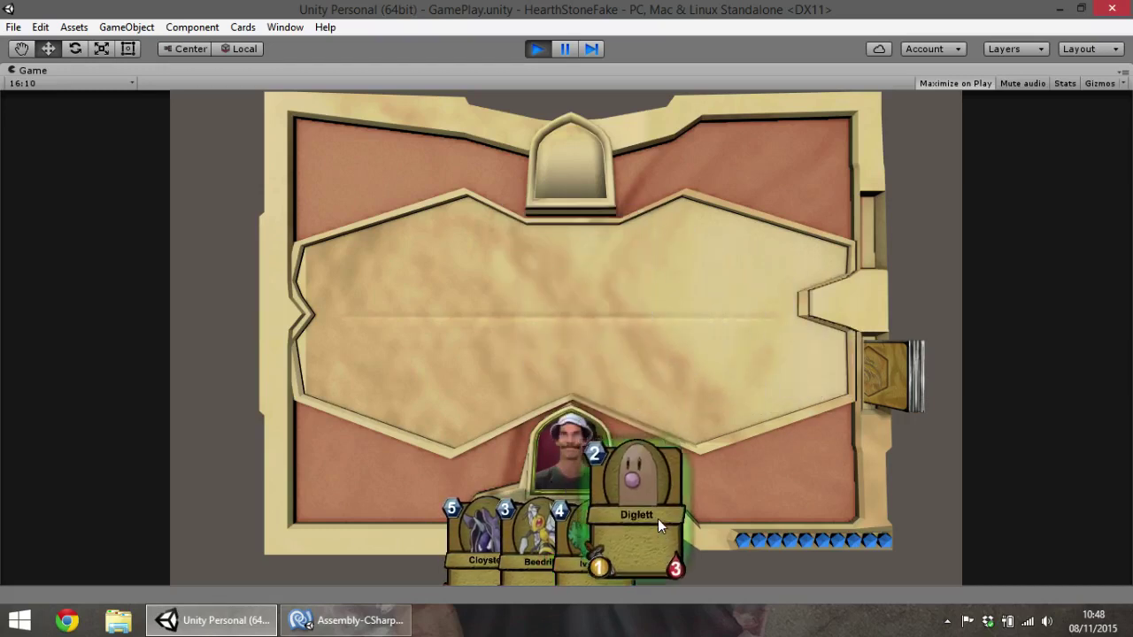
pyautogui.moveTo(641, 541); pyautogui.dragTo(275, 262)
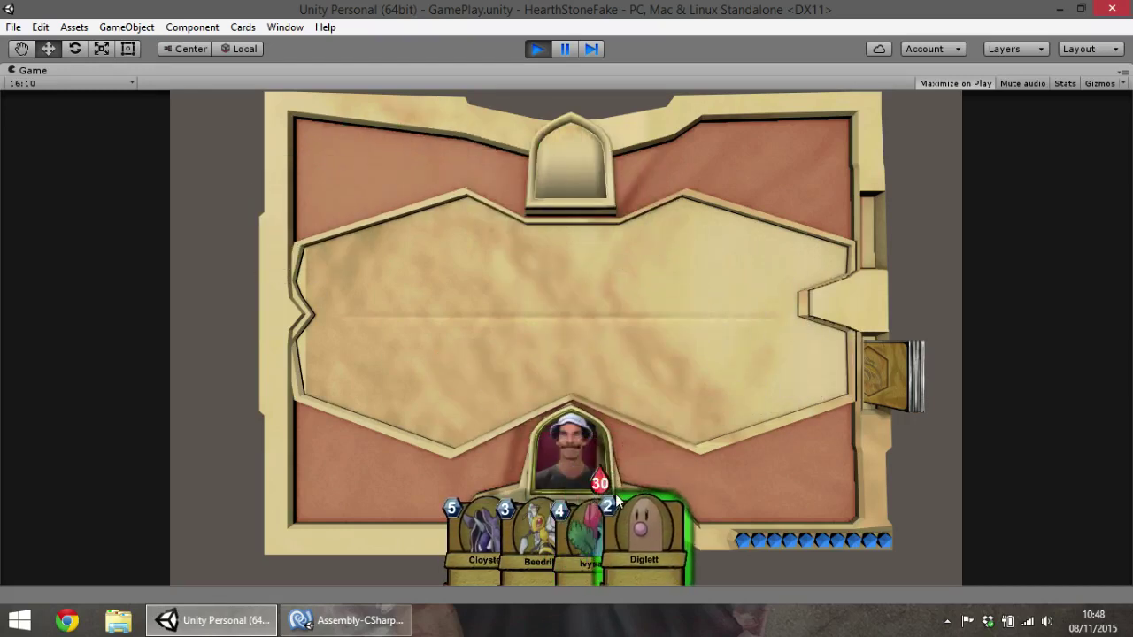
pyautogui.moveTo(581, 535); pyautogui.dragTo(363, 251)
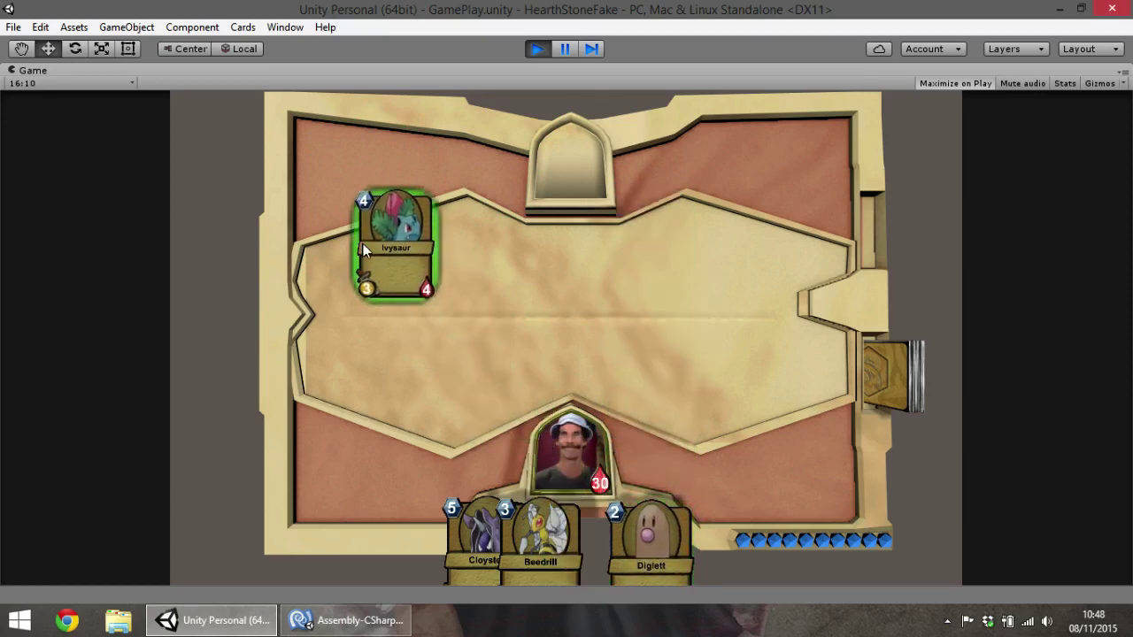
pyautogui.moveTo(525, 554); pyautogui.dragTo(418, 259)
pyautogui.moveTo(475, 542)
pyautogui.mouseDown()
pyautogui.moveTo(290, 212)
pyautogui.moveTo(152, 265)
pyautogui.mouseUp()
pyautogui.moveTo(530, 525); pyautogui.dragTo(701, 237)
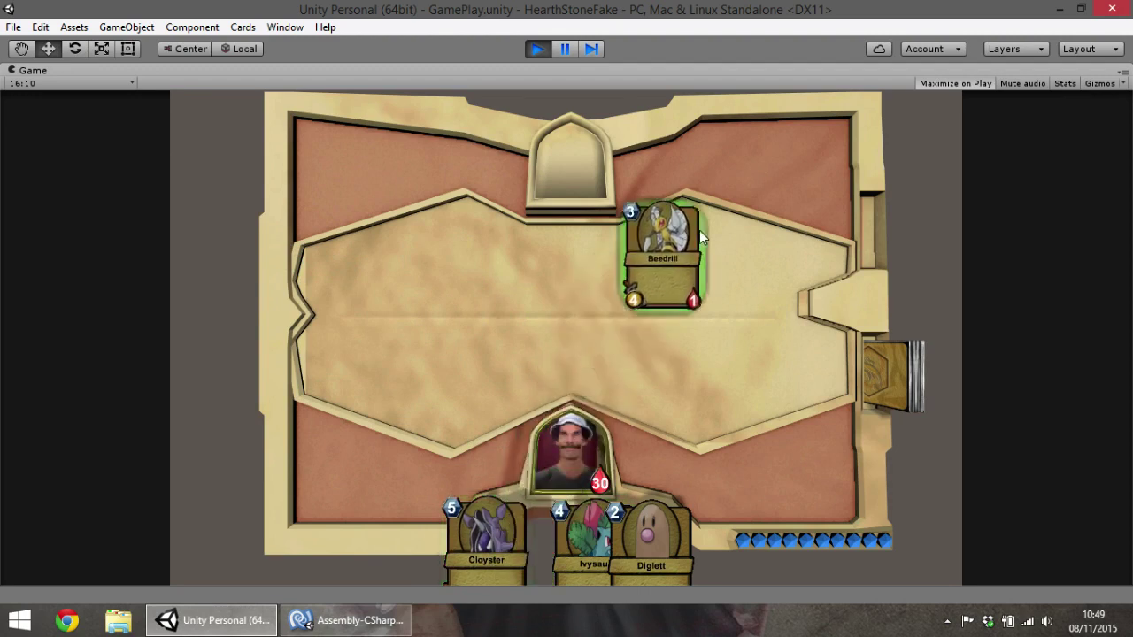
pyautogui.moveTo(575, 532); pyautogui.dragTo(554, 248)
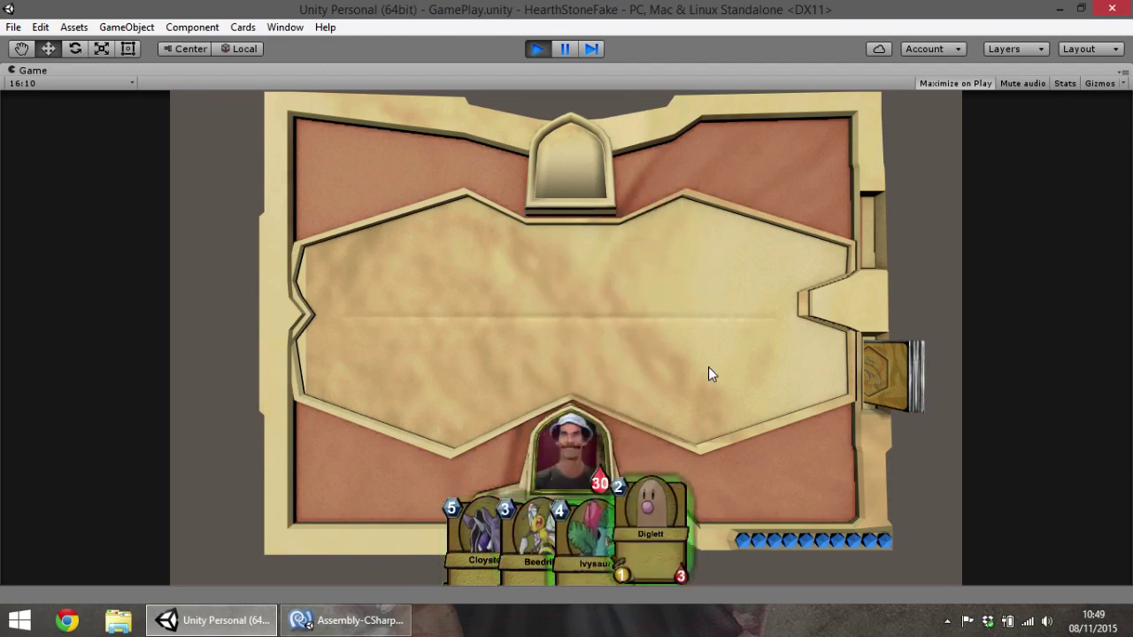
pyautogui.moveTo(709, 375); pyautogui.dragTo(754, 237)
pyautogui.moveTo(586, 531); pyautogui.dragTo(340, 229)
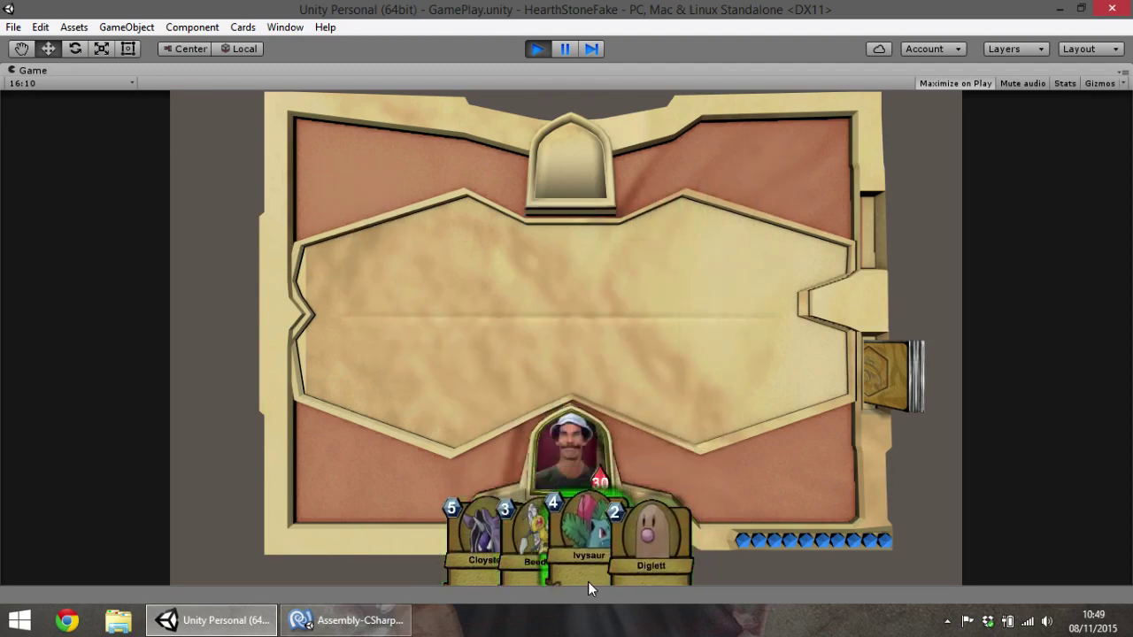
pyautogui.moveTo(540, 530); pyautogui.dragTo(494, 302)
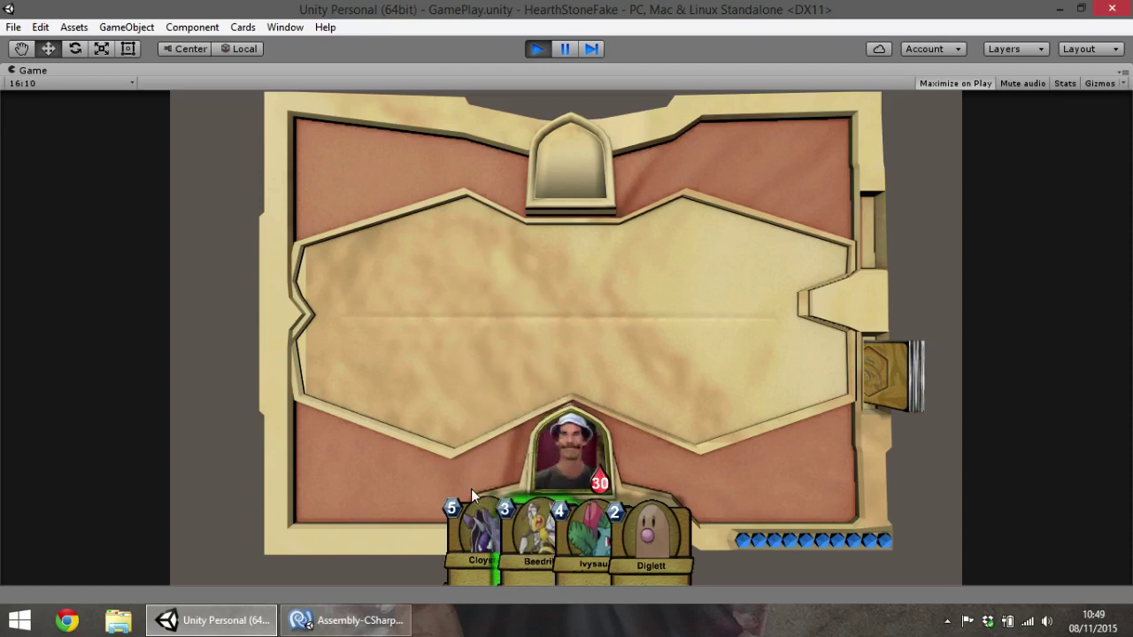
pyautogui.moveTo(475, 505); pyautogui.dragTo(441, 211)
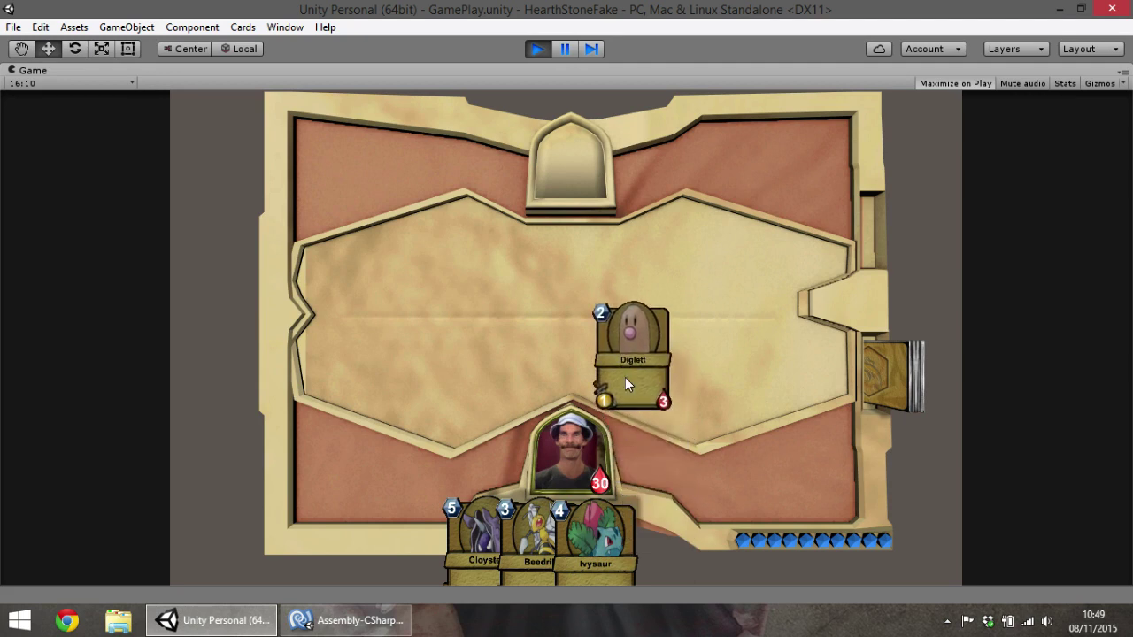
# Drag Diglett, Ivysaur and Beedrill up again to confirm they snap back into the hand
pyautogui.moveTo(649, 554); pyautogui.dragTo(655, 493)
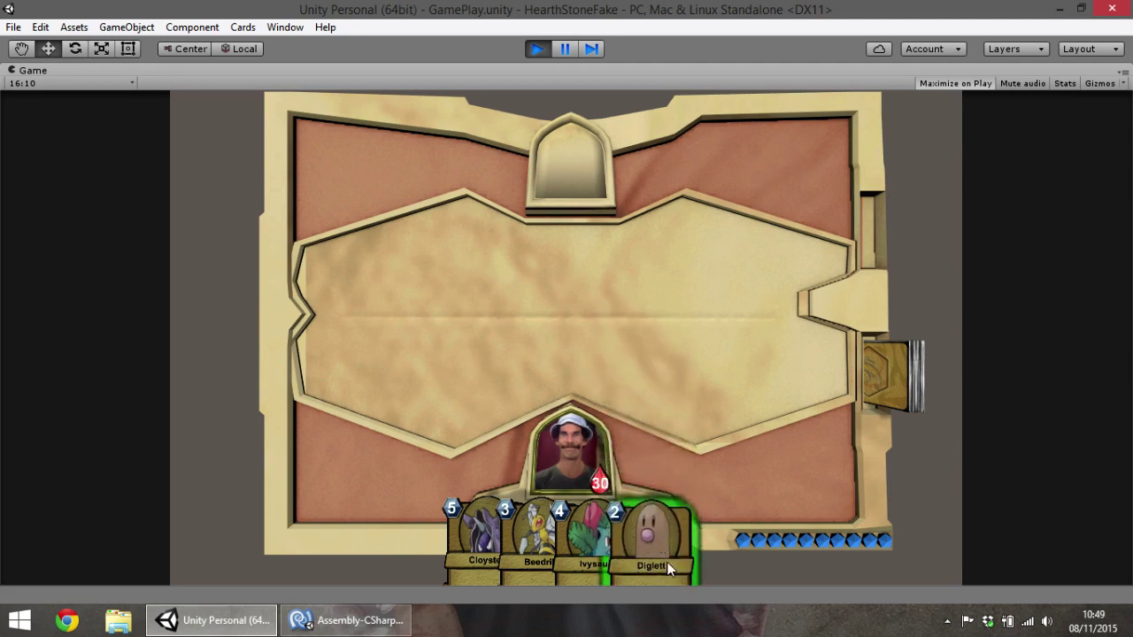
pyautogui.moveTo(586, 535); pyautogui.dragTo(542, 358)
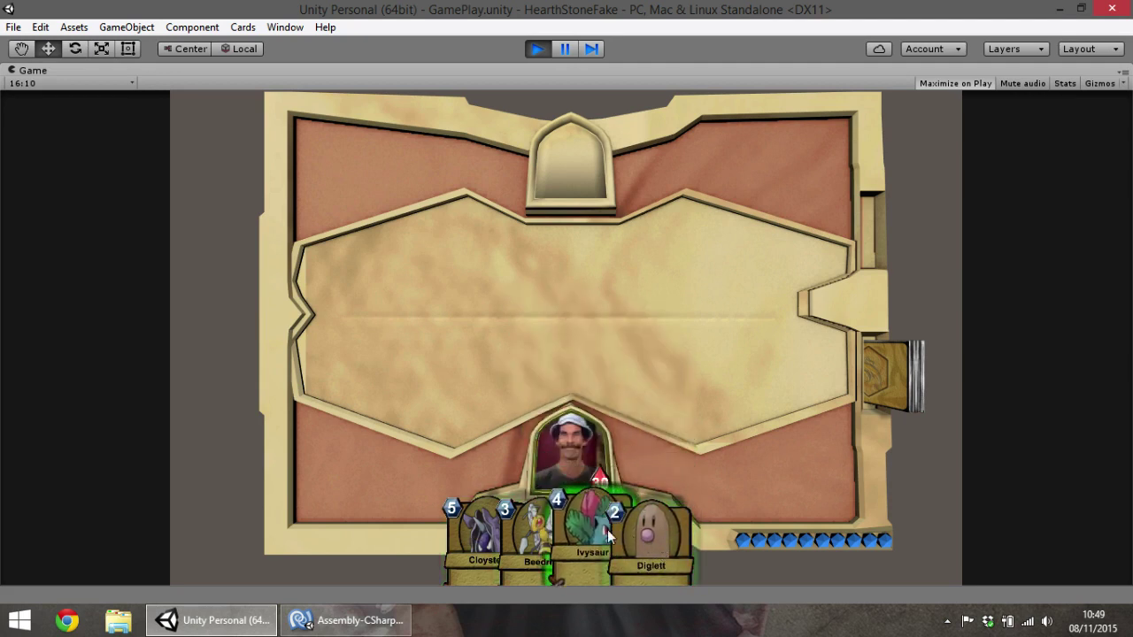
pyautogui.moveTo(662, 558); pyautogui.dragTo(623, 306)
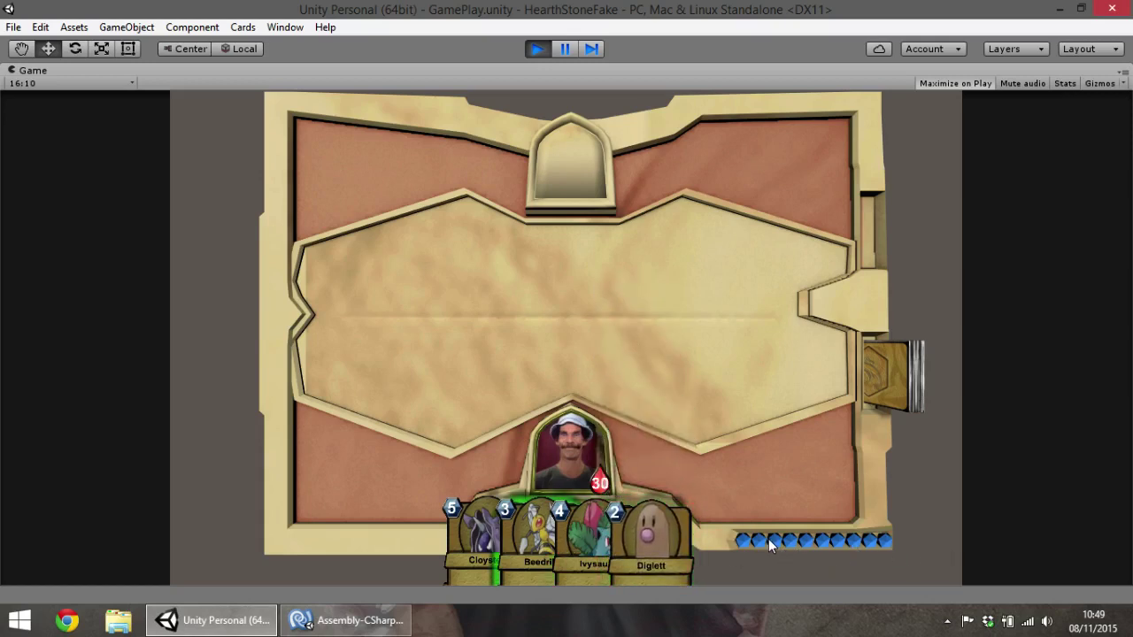
pyautogui.moveTo(624, 554)
pyautogui.mouseDown()
pyautogui.moveTo(660, 238)
pyautogui.moveTo(630, 551)
pyautogui.moveTo(608, 564)
pyautogui.moveTo(592, 383)
pyautogui.mouseUp()
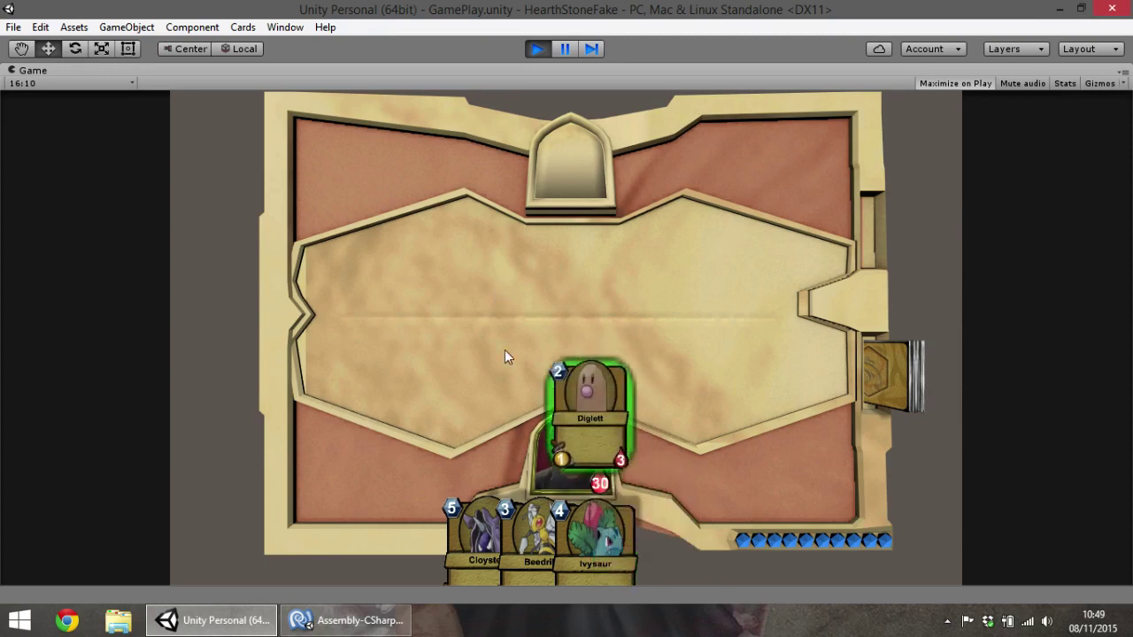
pyautogui.moveTo(511, 537)
pyautogui.mouseDown()
pyautogui.moveTo(486, 383)
pyautogui.moveTo(496, 523)
pyautogui.mouseUp()
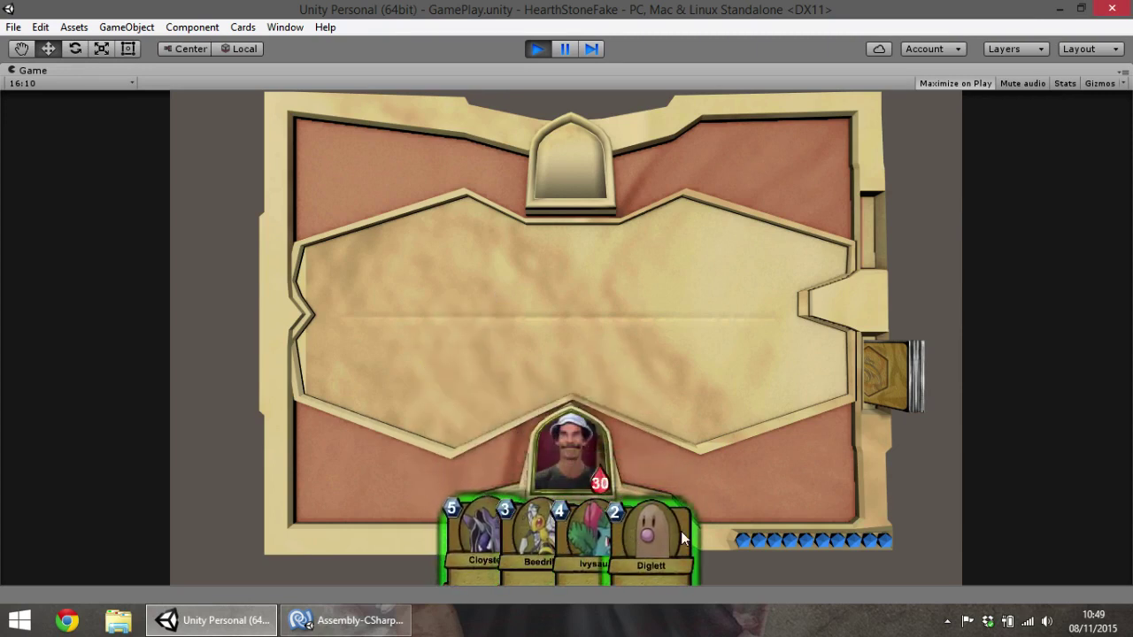
pyautogui.moveTo(624, 519)
pyautogui.mouseDown()
pyautogui.moveTo(594, 351)
pyautogui.moveTo(630, 454)
pyautogui.mouseUp()
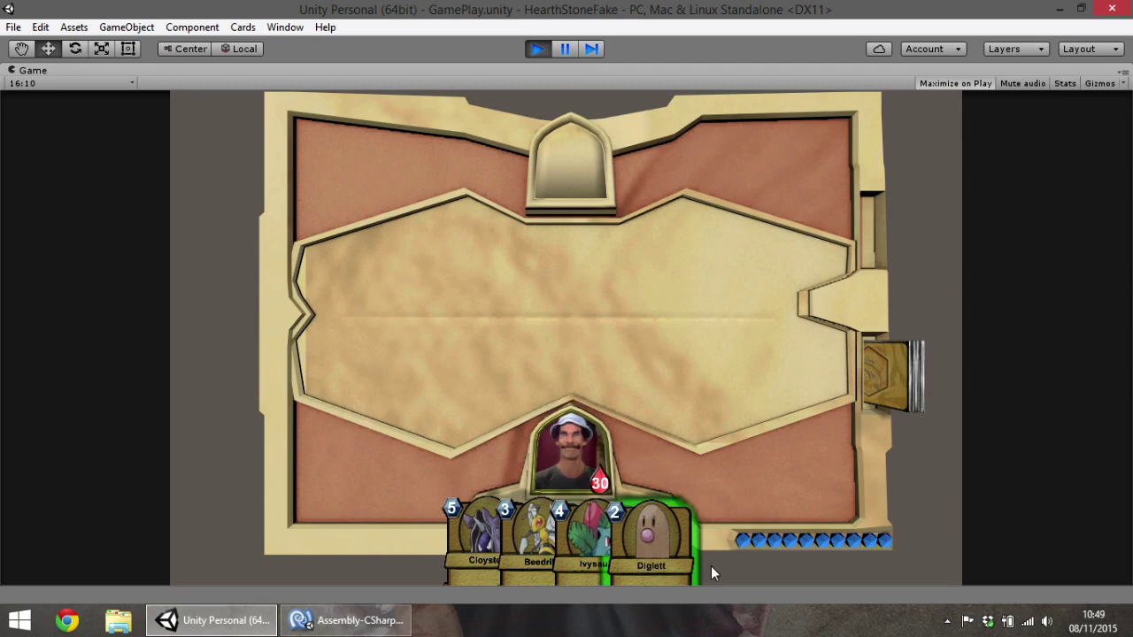
# Stop the game and open CardBase.cs in MonoDevelop
pyautogui.click(531, 48)
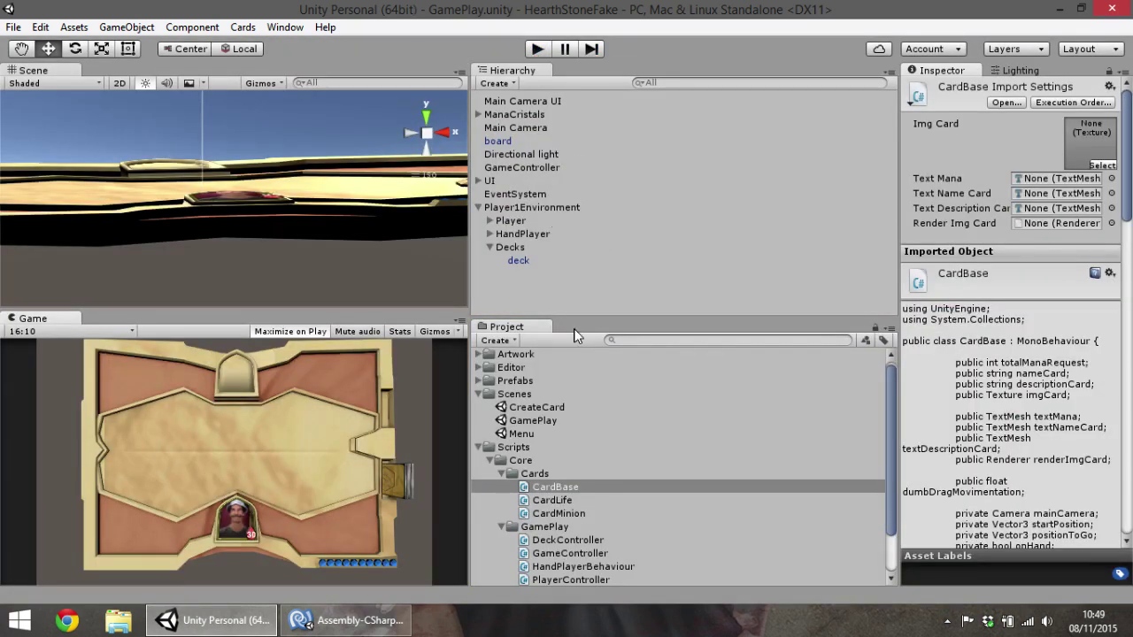
pyautogui.hotkey('alt', 'Tab')
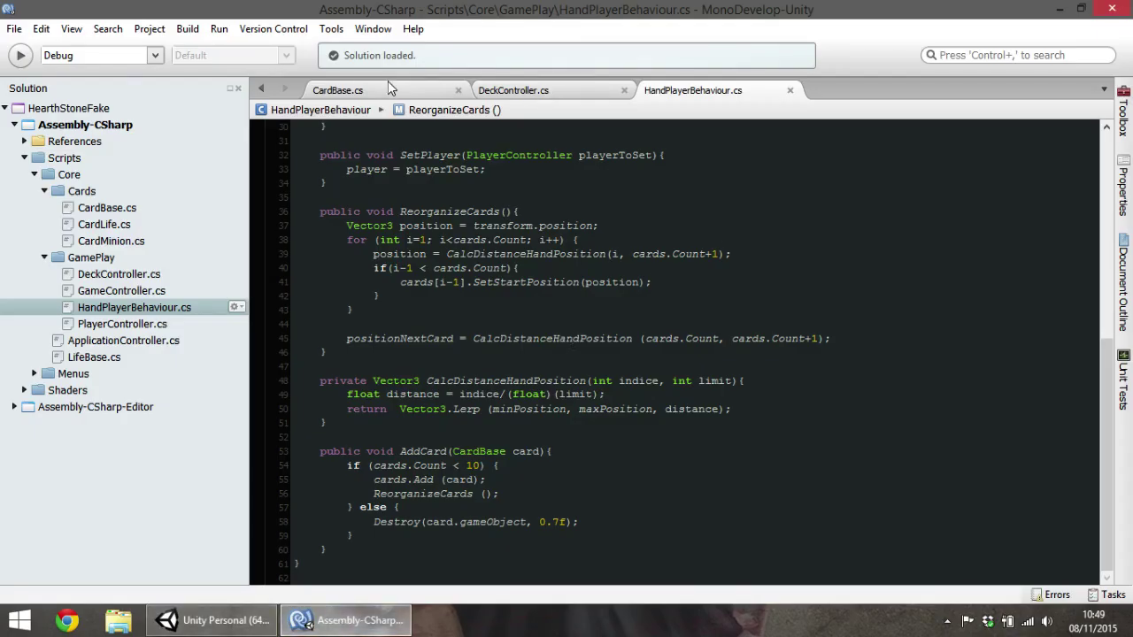
pyautogui.click(376, 91)
pyautogui.scroll(6, 563, 431)
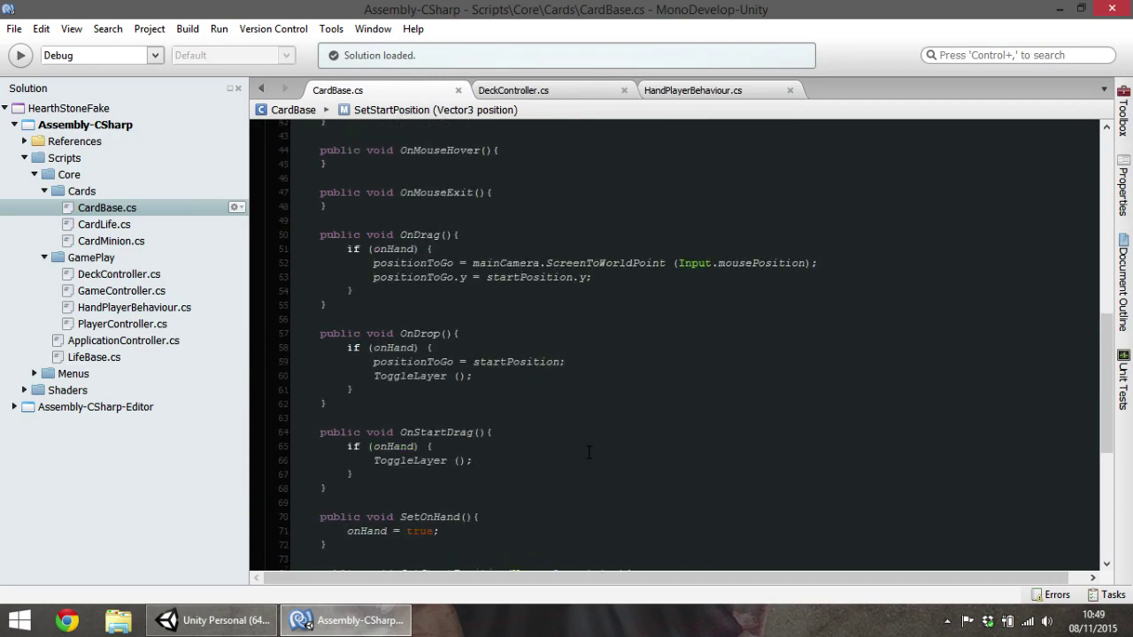
pyautogui.scroll(4, 583, 445)
pyautogui.scroll(-4, 466, 413)
pyautogui.scroll(6, 514, 503)
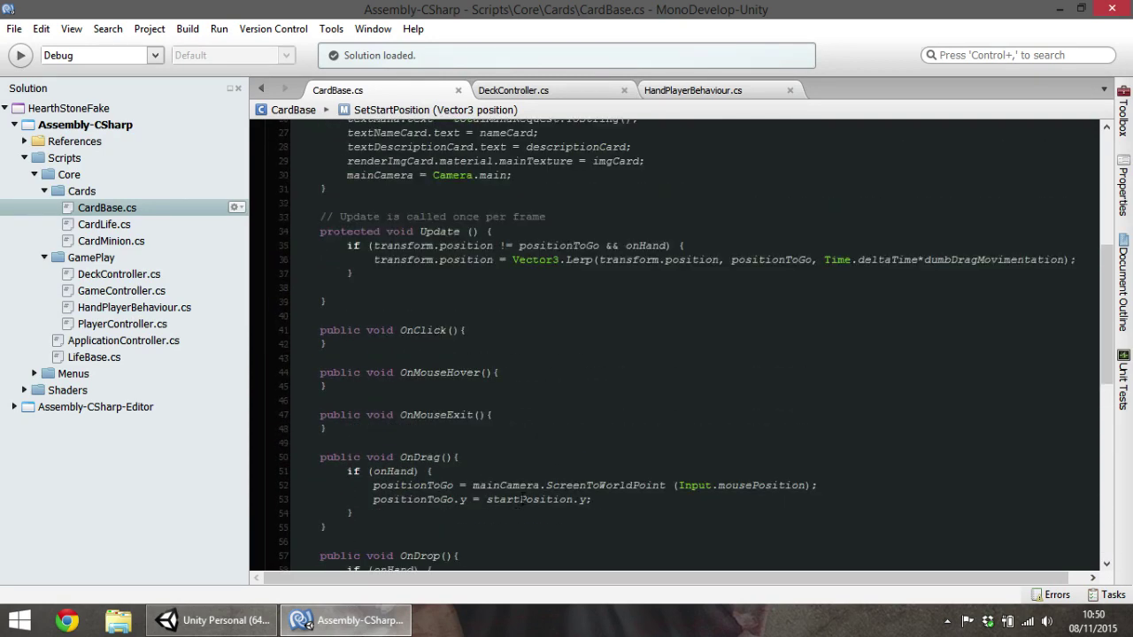
pyautogui.scroll(-3, 518, 399)
pyautogui.scroll(3, 562, 409)
# Inspect the empty OnMouseHover and OnMouseExit methods and the onHand assignment in SetOnHand
pyautogui.click(529, 371)
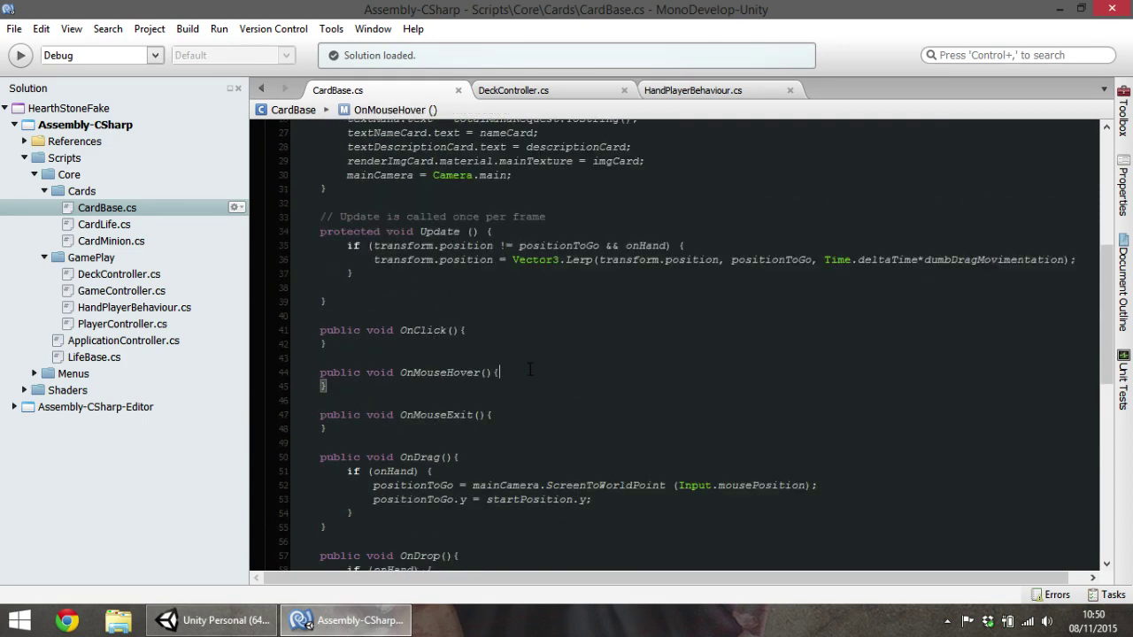
pyautogui.click(507, 419)
pyautogui.scroll(-5, 523, 417)
pyautogui.scroll(5, 566, 394)
pyautogui.scroll(-7, 602, 372)
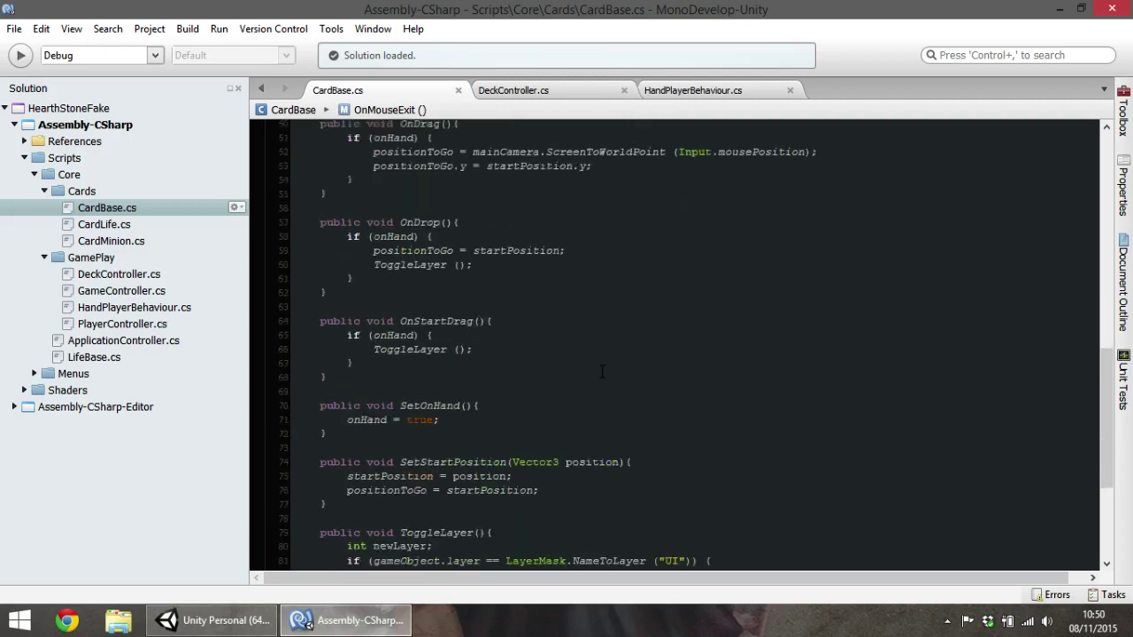
pyautogui.scroll(-5, 602, 372)
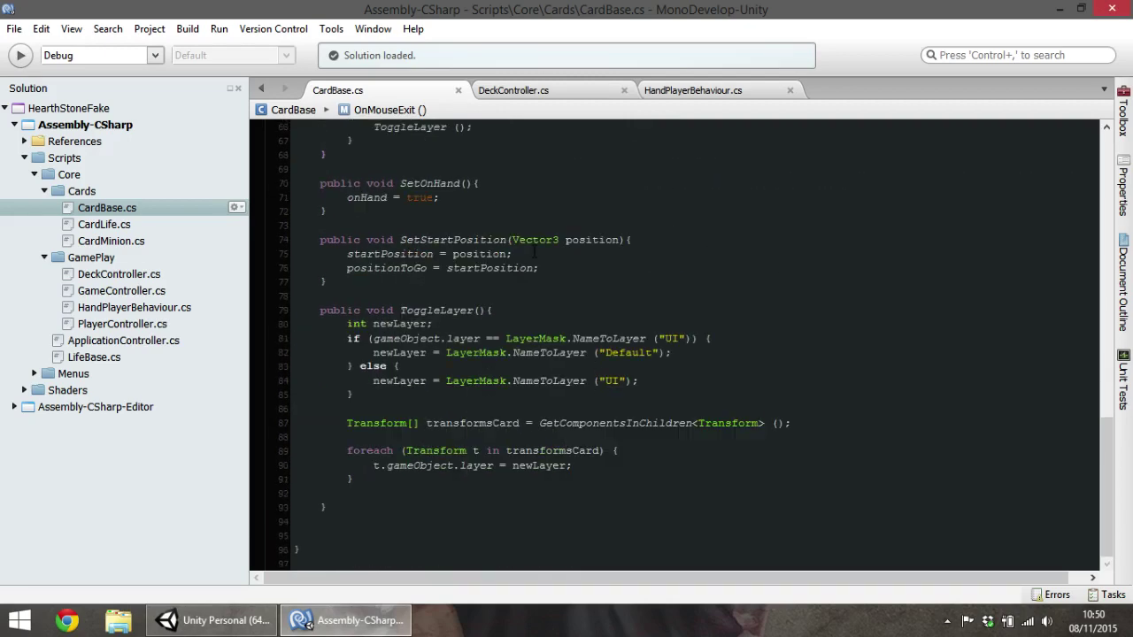
pyautogui.scroll(3, 531, 354)
pyautogui.click(479, 306)
pyautogui.scroll(5, 488, 314)
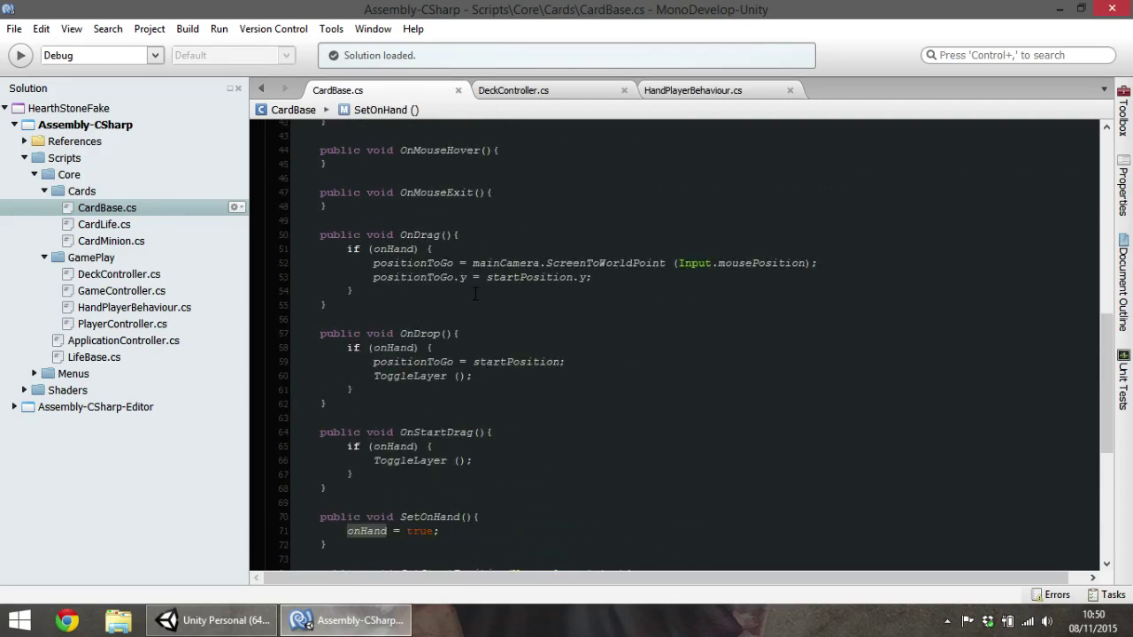
pyautogui.scroll(3, 475, 293)
pyautogui.click(538, 265)
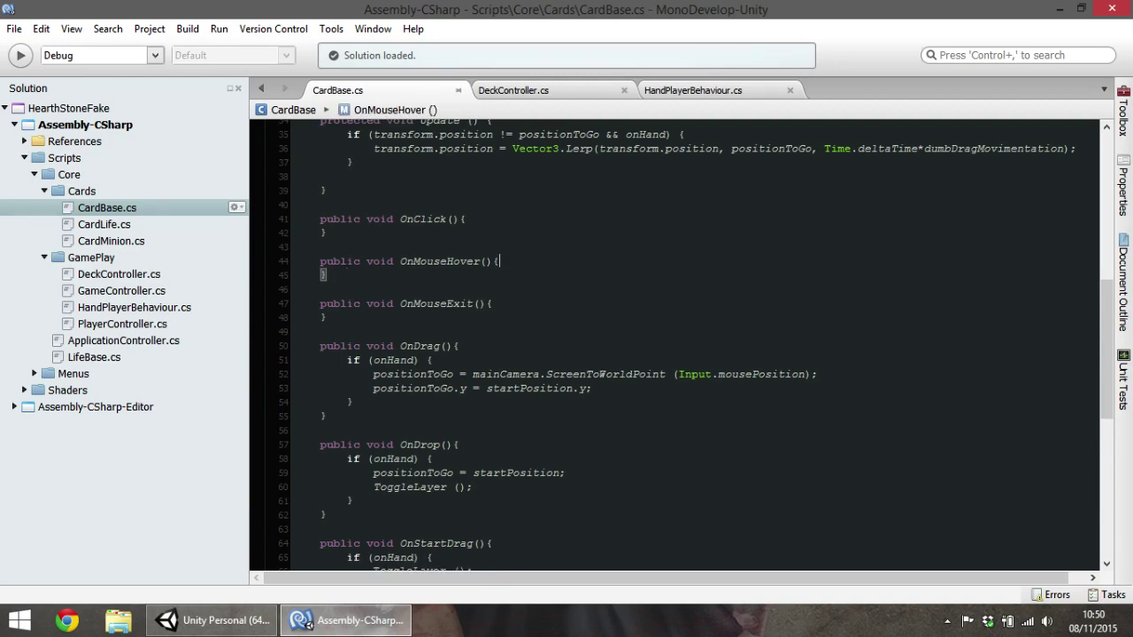
pyautogui.scroll(4, 479, 246)
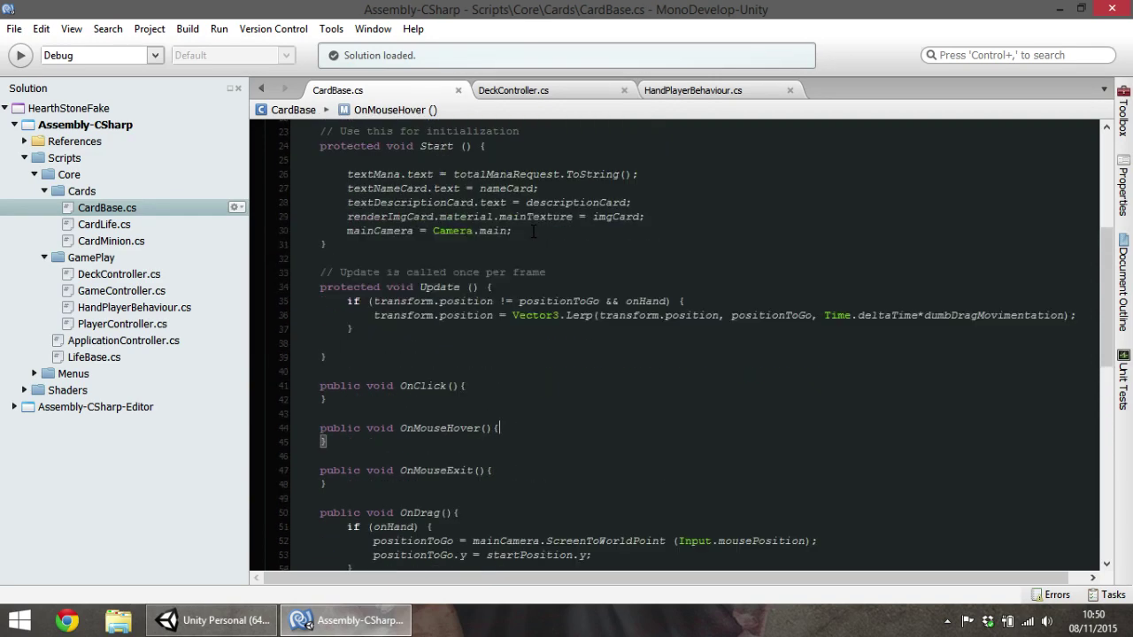
pyautogui.scroll(3, 479, 246)
pyautogui.scroll(3, 479, 246)
# Add a private bool inZoom field below onHand and save
pyautogui.click(472, 330)
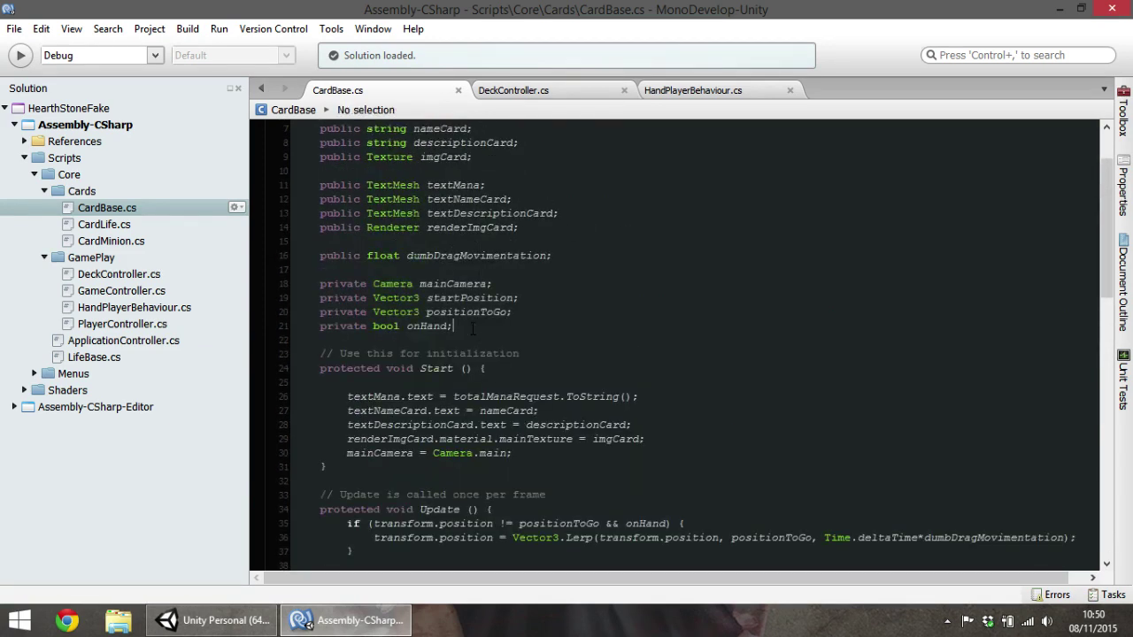
pyautogui.press('Return')
pyautogui.write('private')
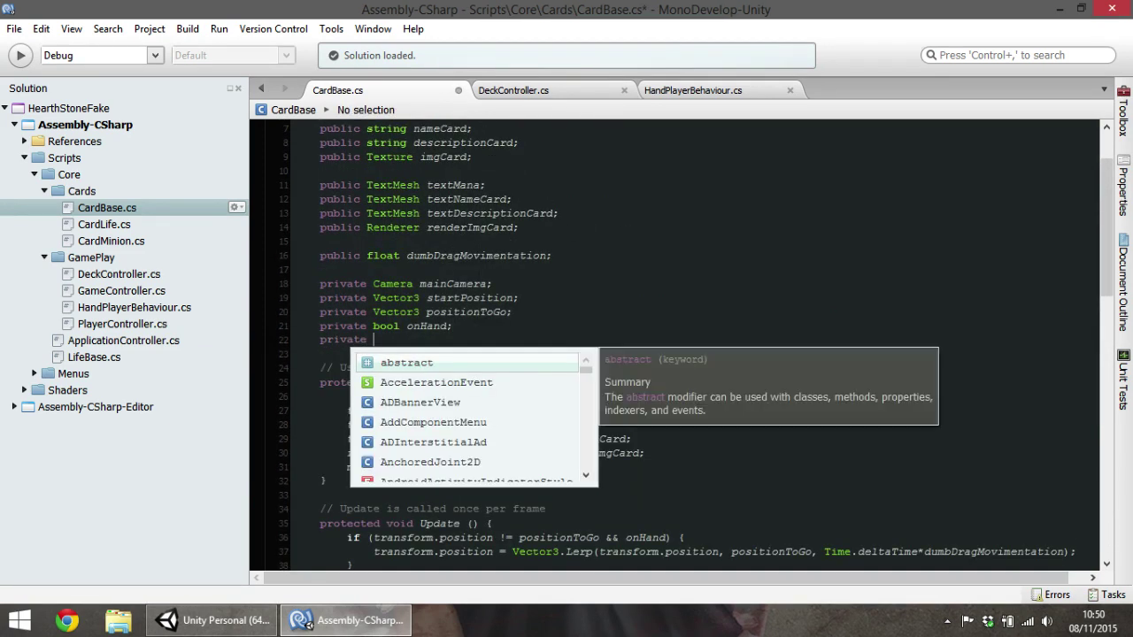
pyautogui.write(' bool z')
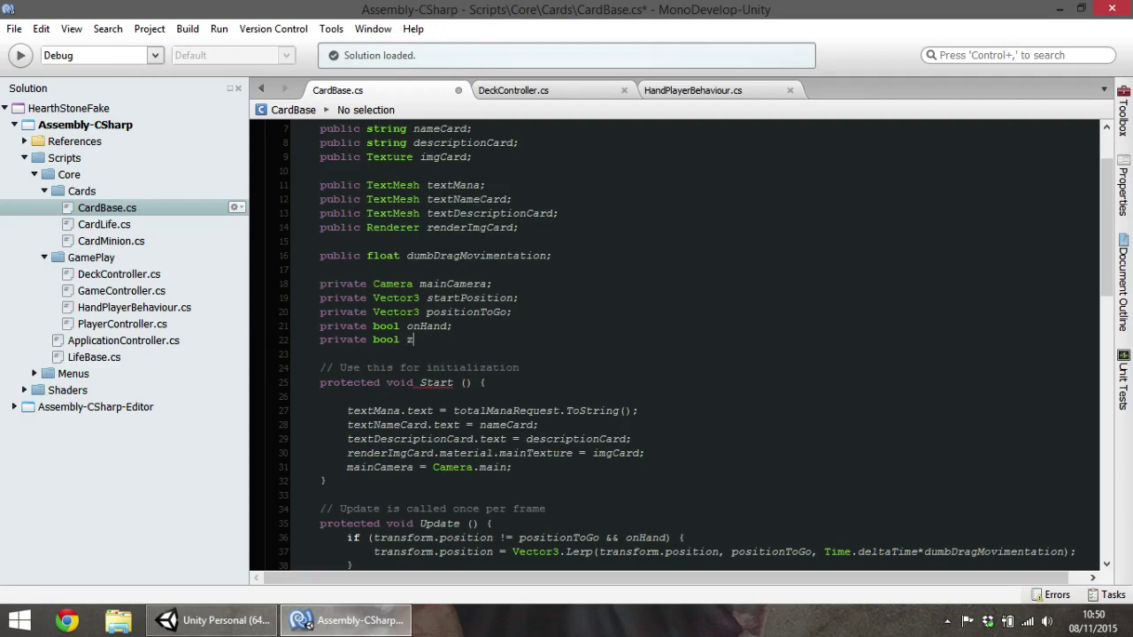
pyautogui.write('o')
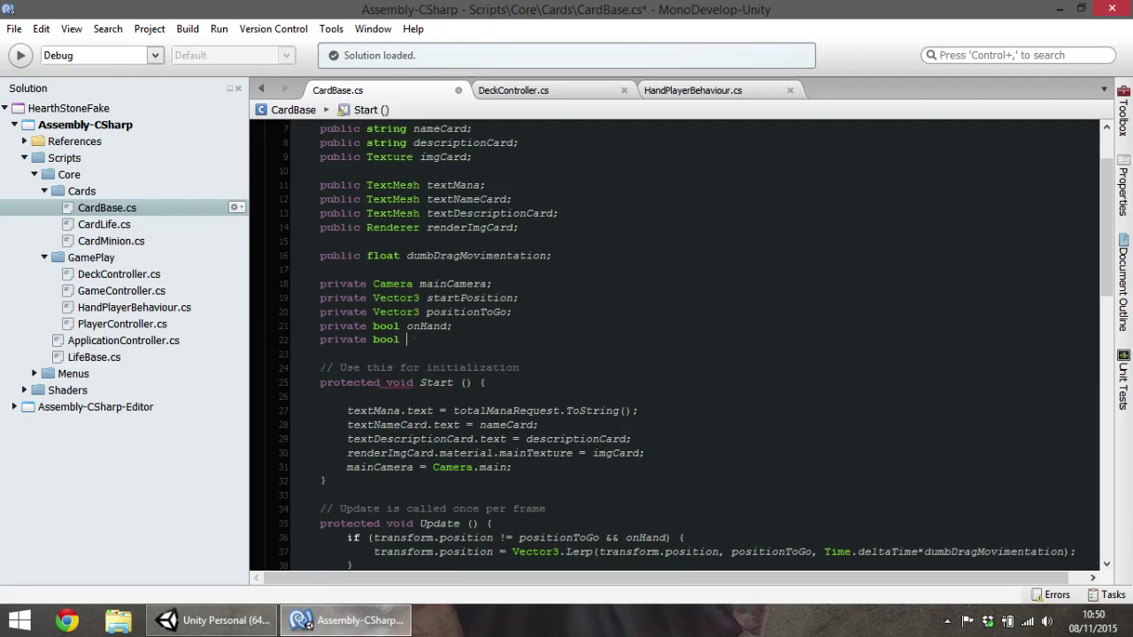
pyautogui.write('inZoom;')
pyautogui.hotkey('ctrl', 's')
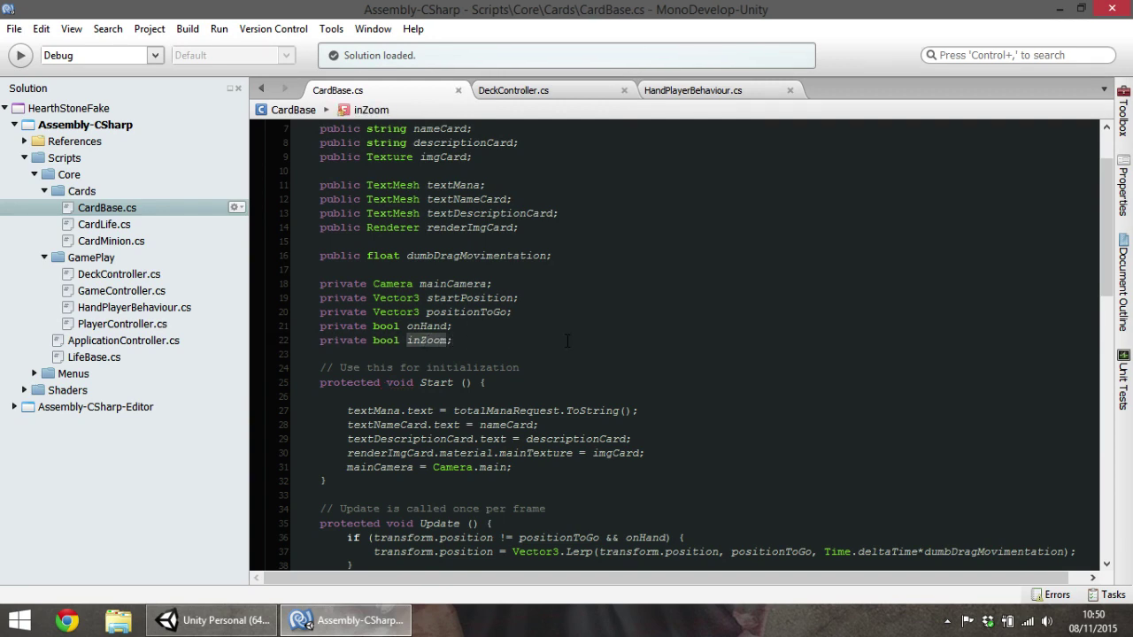
pyautogui.scroll(-8, 577, 352)
pyautogui.scroll(-8, 570, 378)
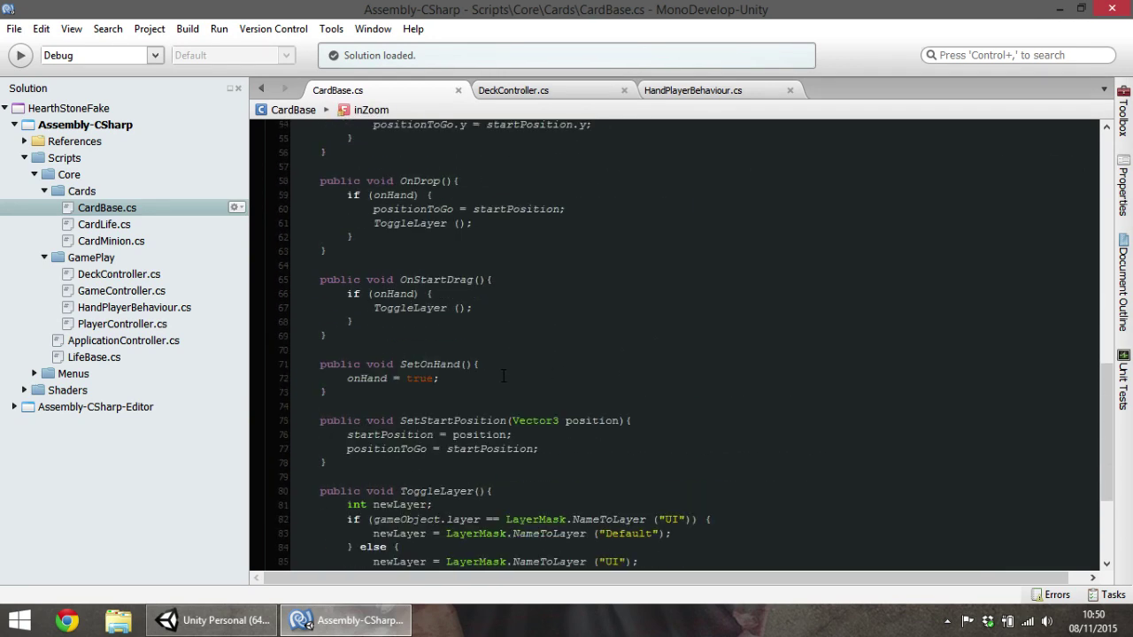
pyautogui.scroll(3, 504, 372)
pyautogui.scroll(3, 476, 366)
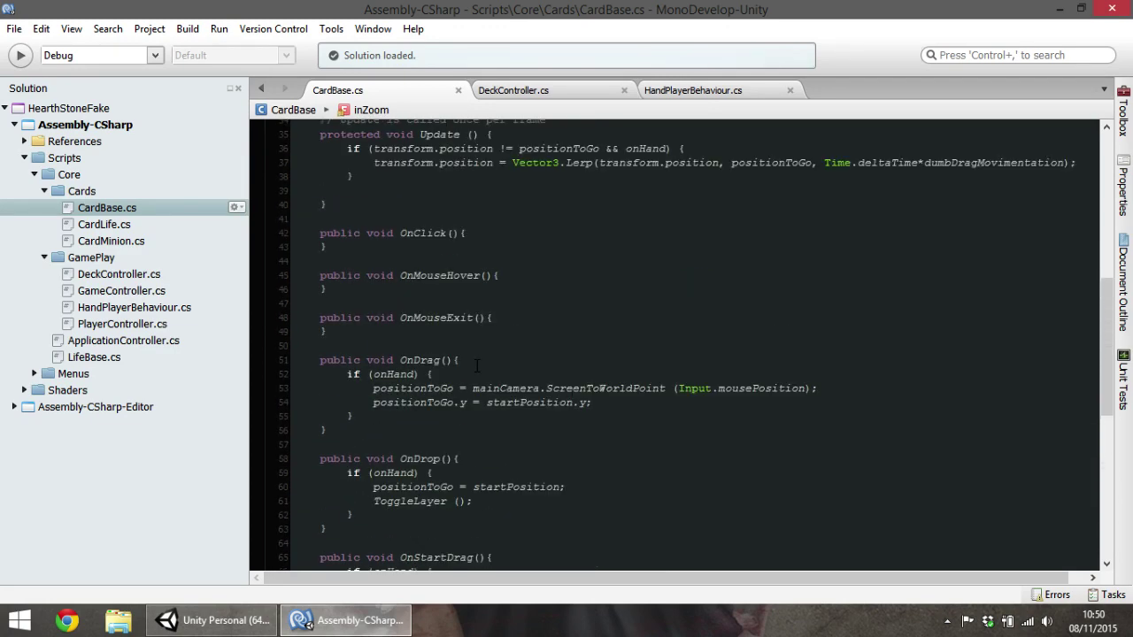
# Write inZoom = true in OnMouseHover and inZoom = false in OnMouseExit, save, and return to Unity
pyautogui.click(519, 277)
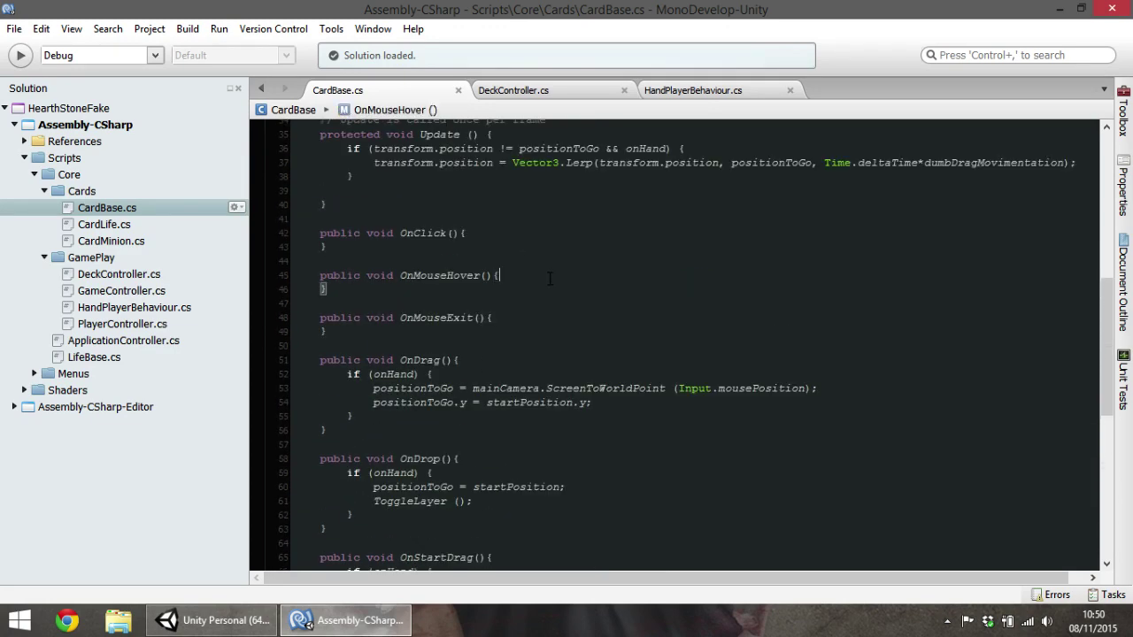
pyautogui.press('Return')
pyautogui.write('inZoom ')
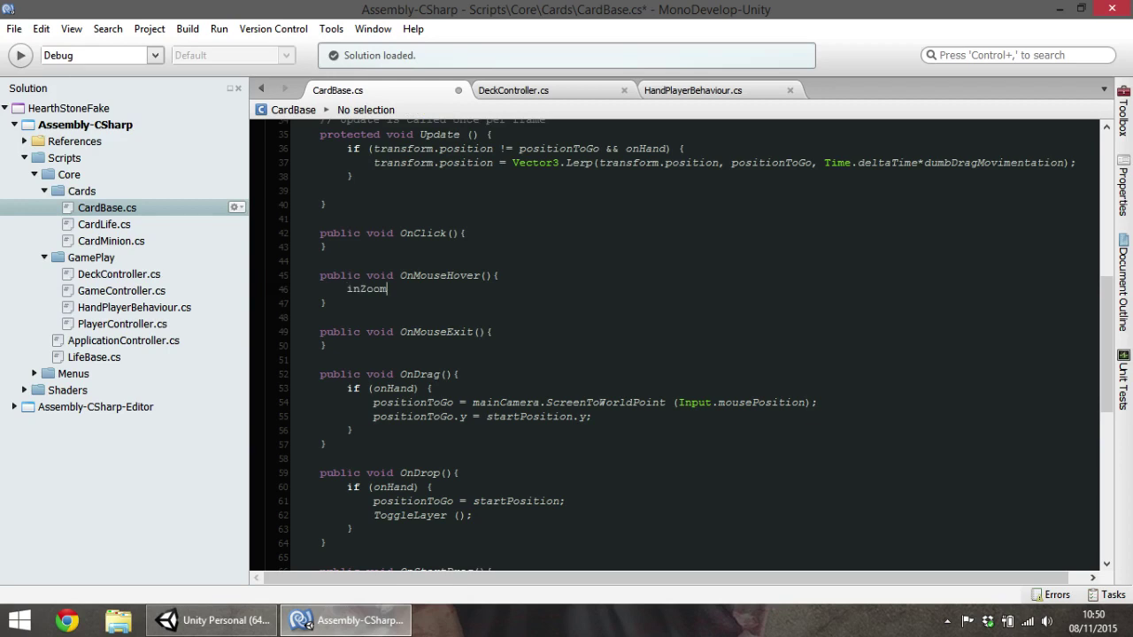
pyautogui.write('= true;')
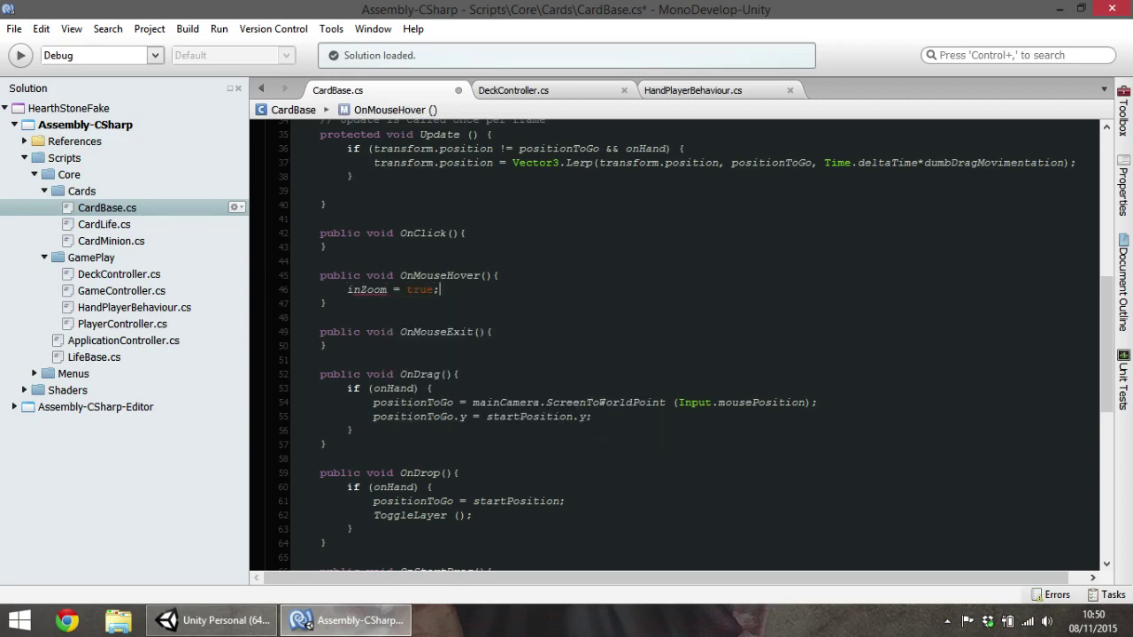
pyautogui.click(494, 333)
pyautogui.press('Return')
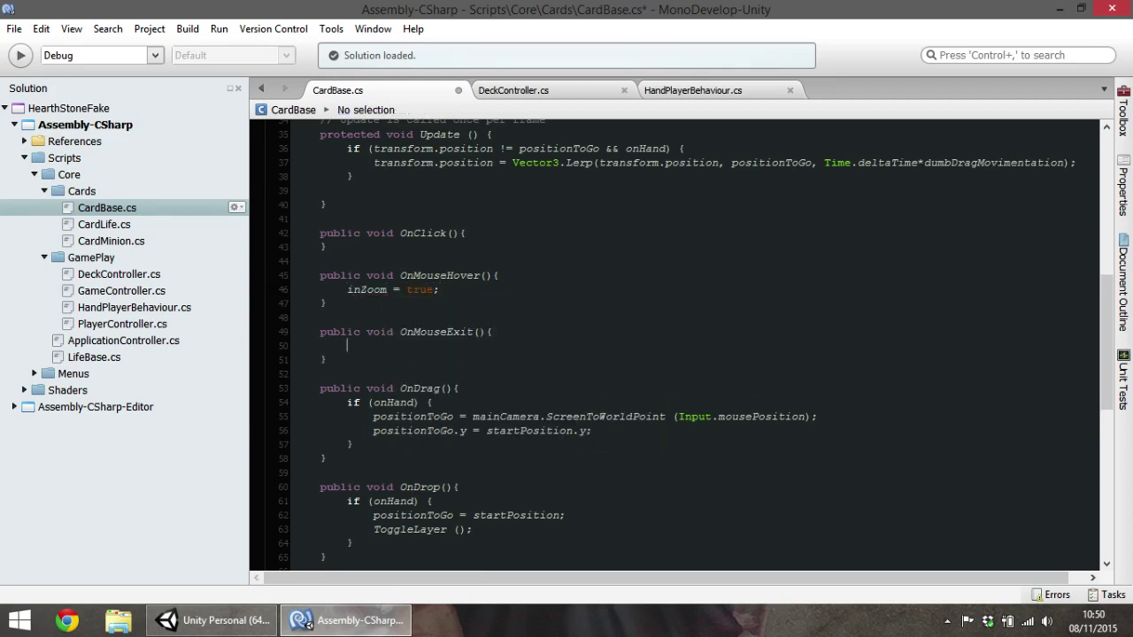
pyautogui.write('in')
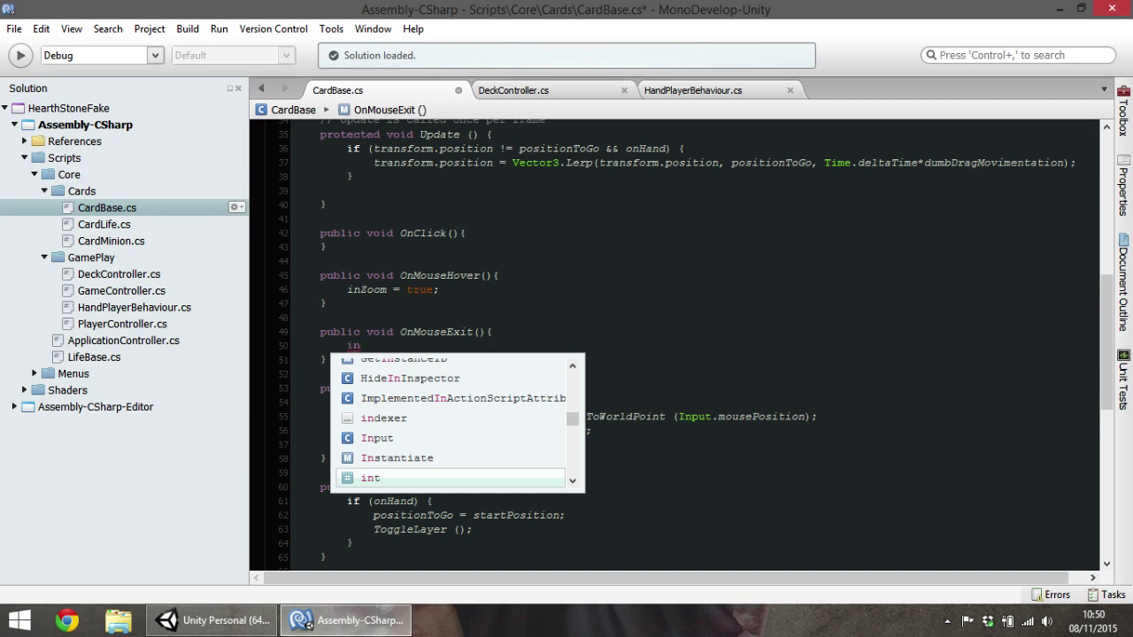
pyautogui.write('Zoom')
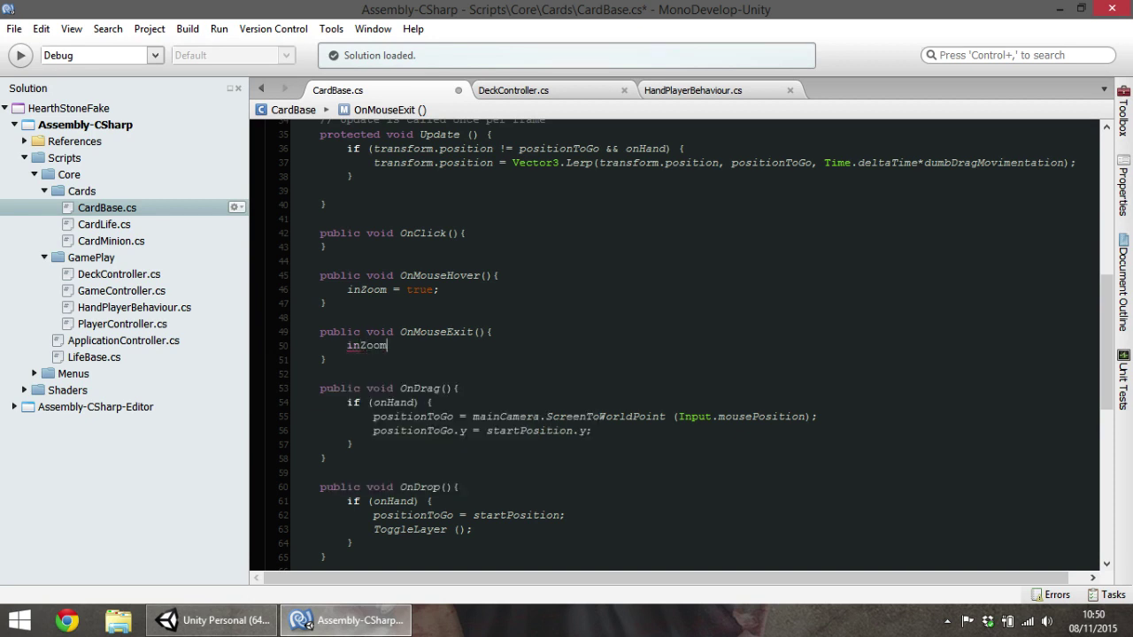
pyautogui.write(' = false;')
pyautogui.hotkey('ctrl', 's')
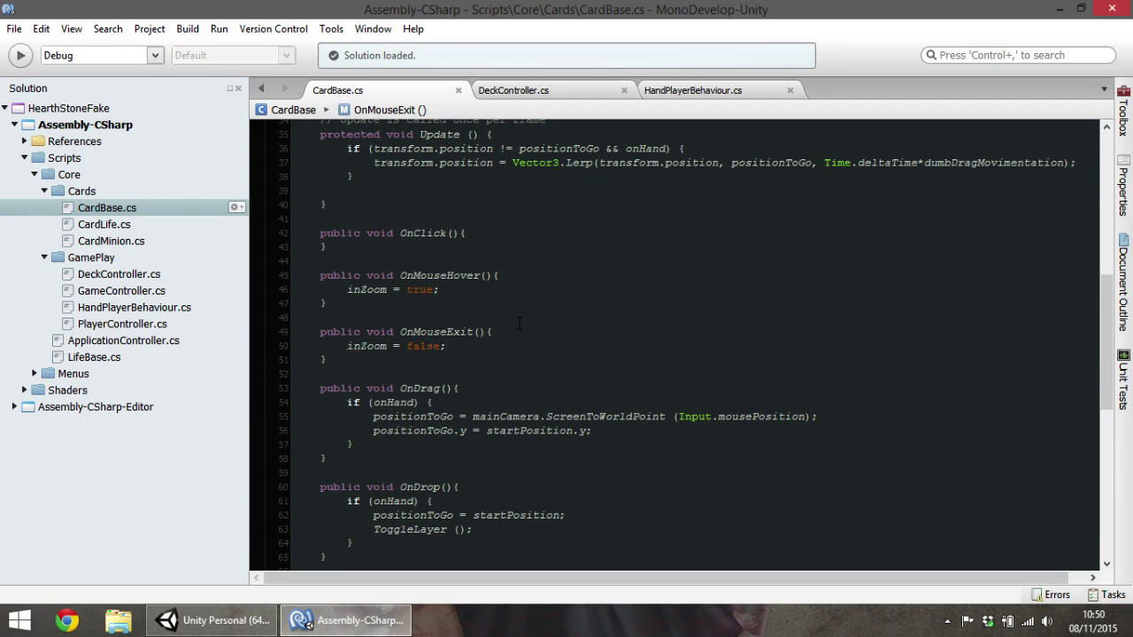
pyautogui.click(212, 620)
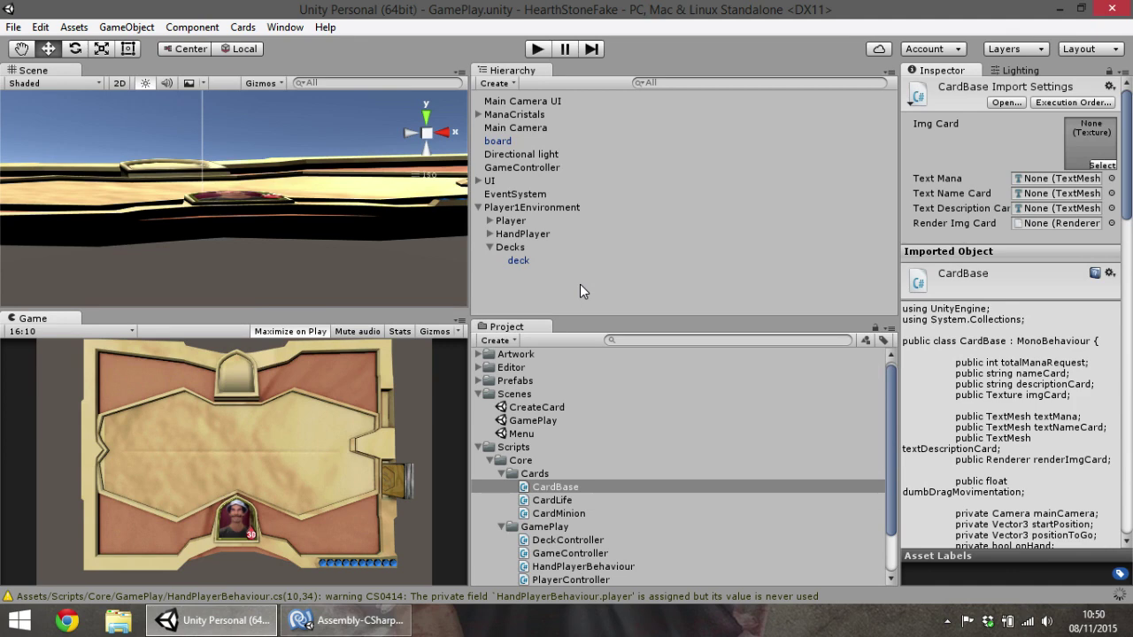
# Start an if (inHand) { block after inZoom = false in OnMouseExit
pyautogui.click(345, 620)
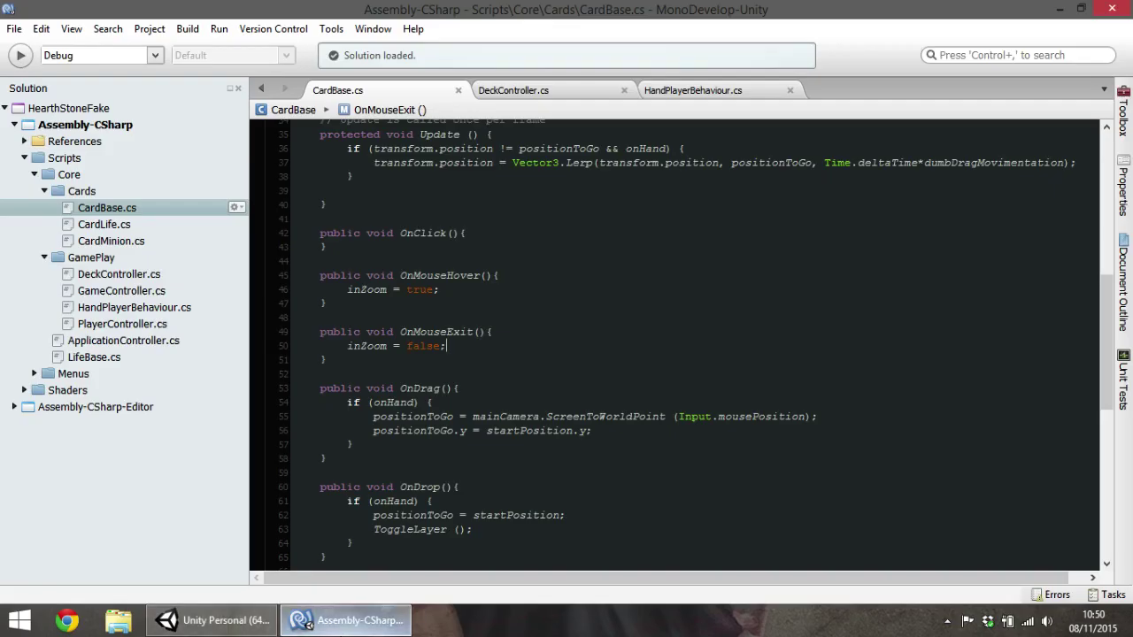
pyautogui.click(482, 276)
pyautogui.click(476, 346)
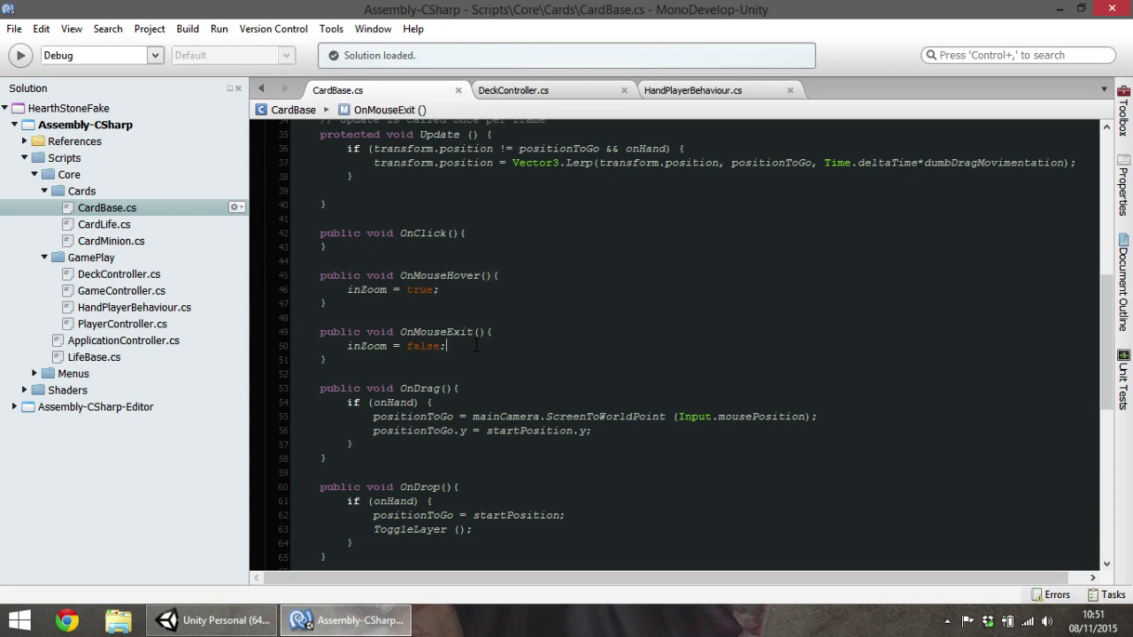
pyautogui.press('Return')
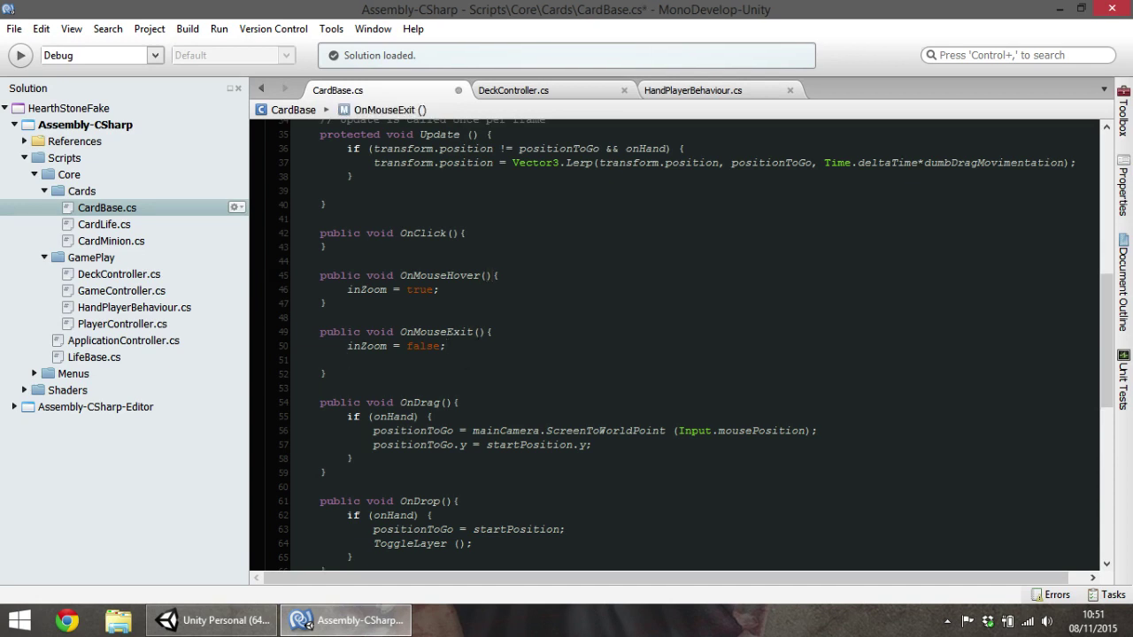
pyautogui.write('sta')
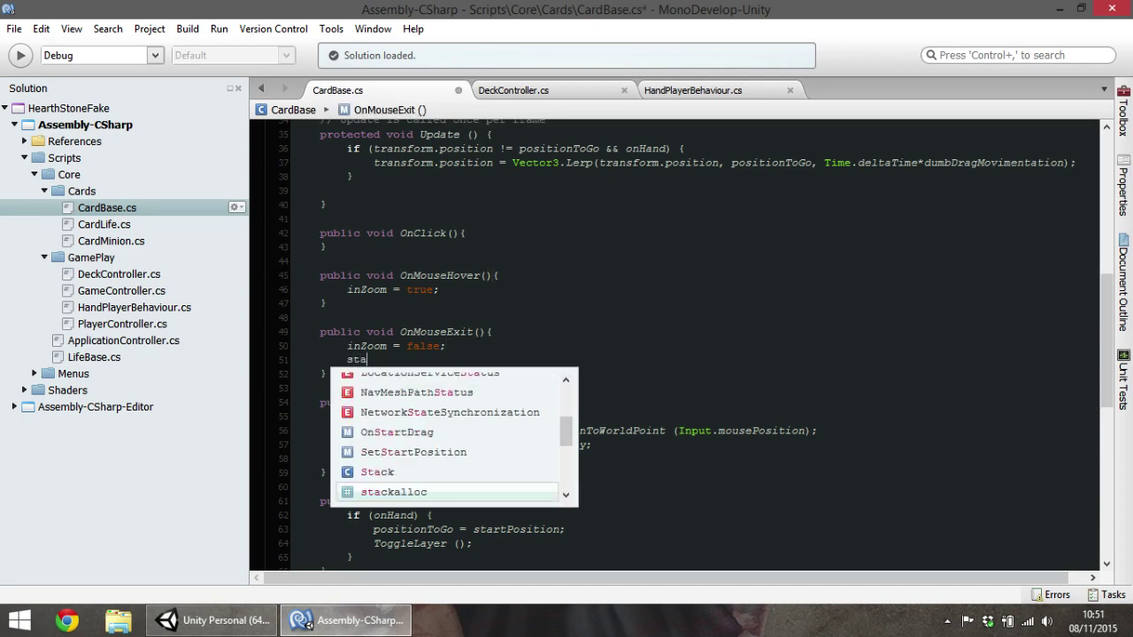
pyautogui.press('BackSpace')
pyautogui.press('BackSpace')
pyautogui.press('BackSpace')
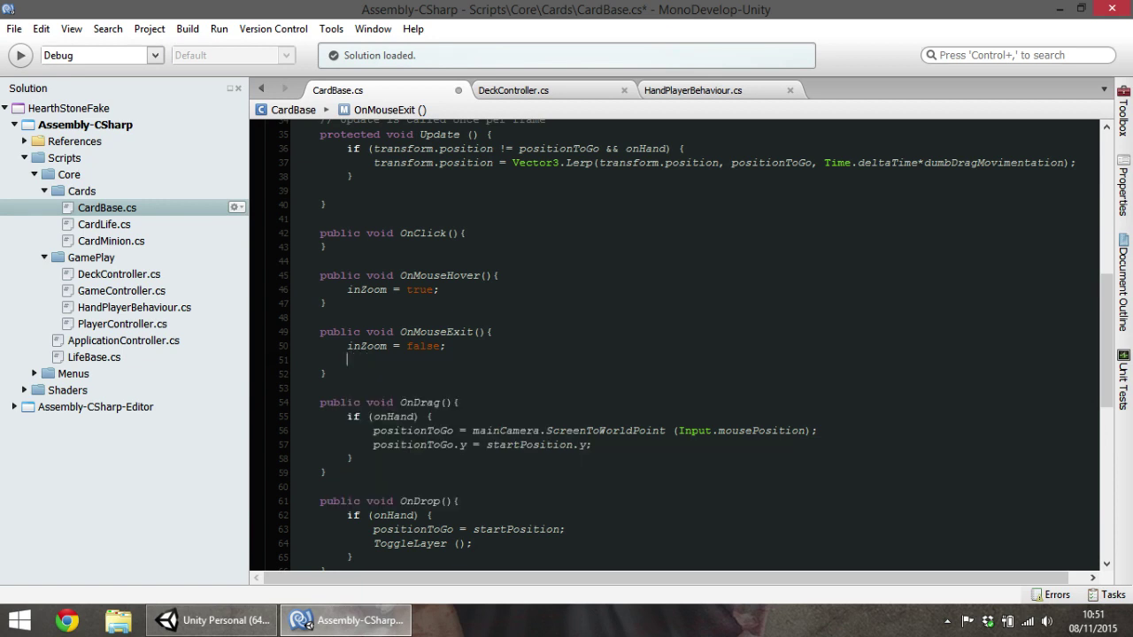
pyautogui.write('if')
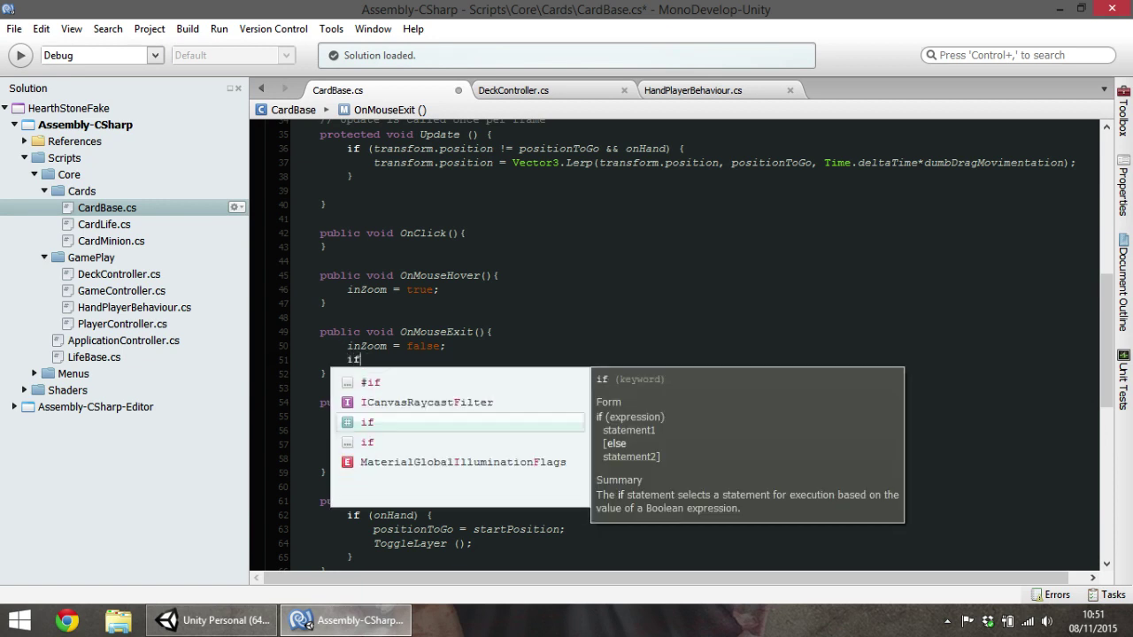
pyautogui.write('(ing')
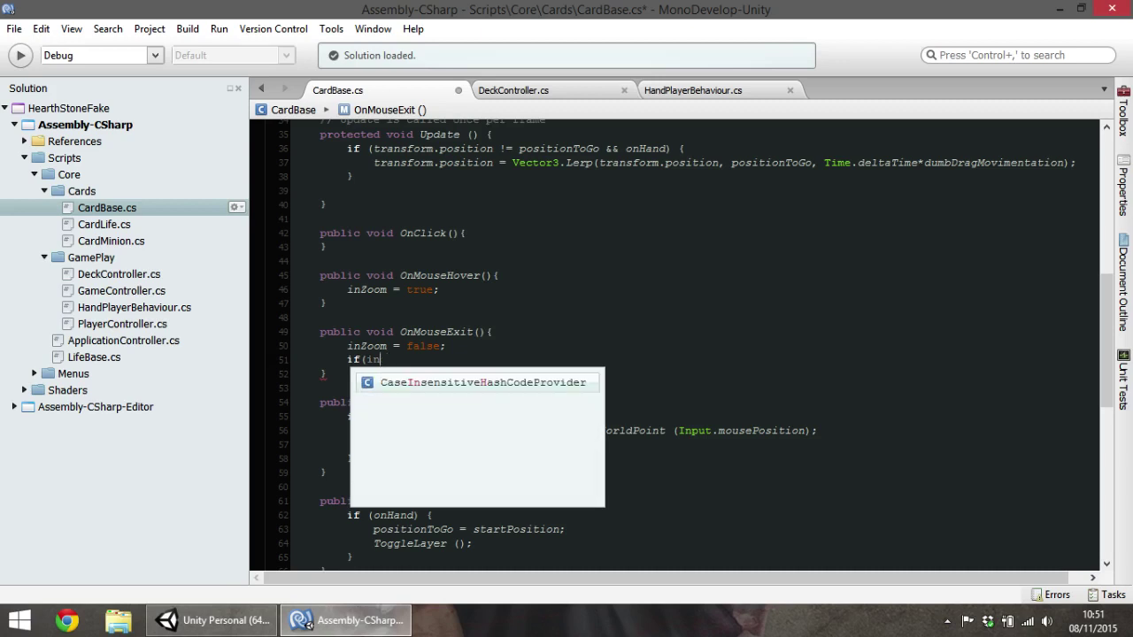
pyautogui.press('BackSpace')
pyautogui.press('BackSpace')
pyautogui.press('BackSpace')
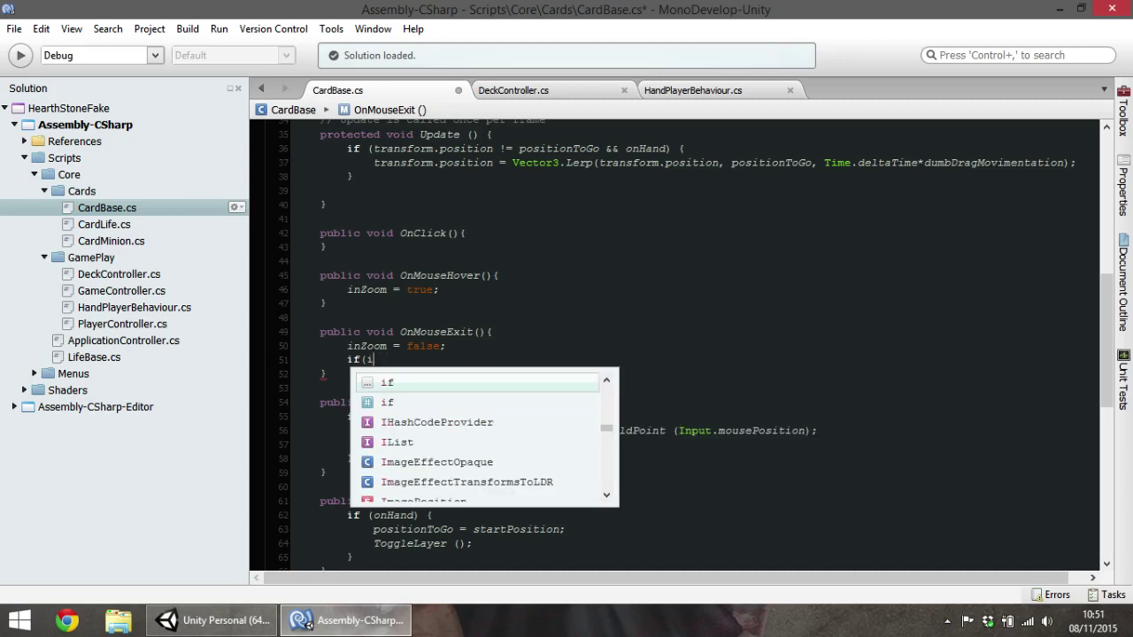
pyautogui.write('!in')
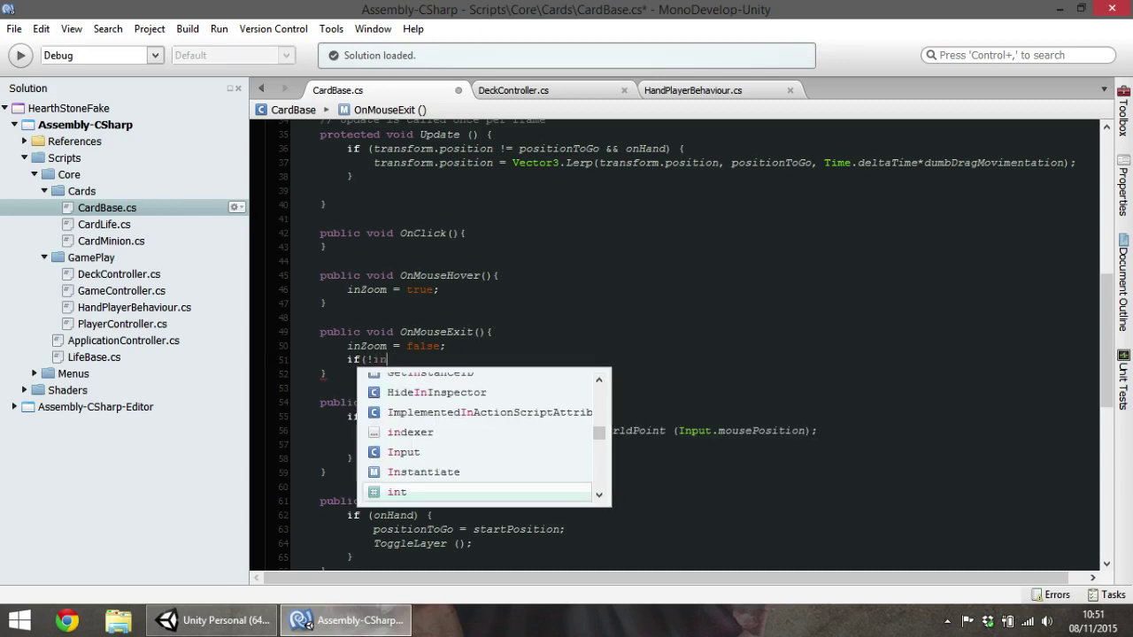
pyautogui.write('Hand')
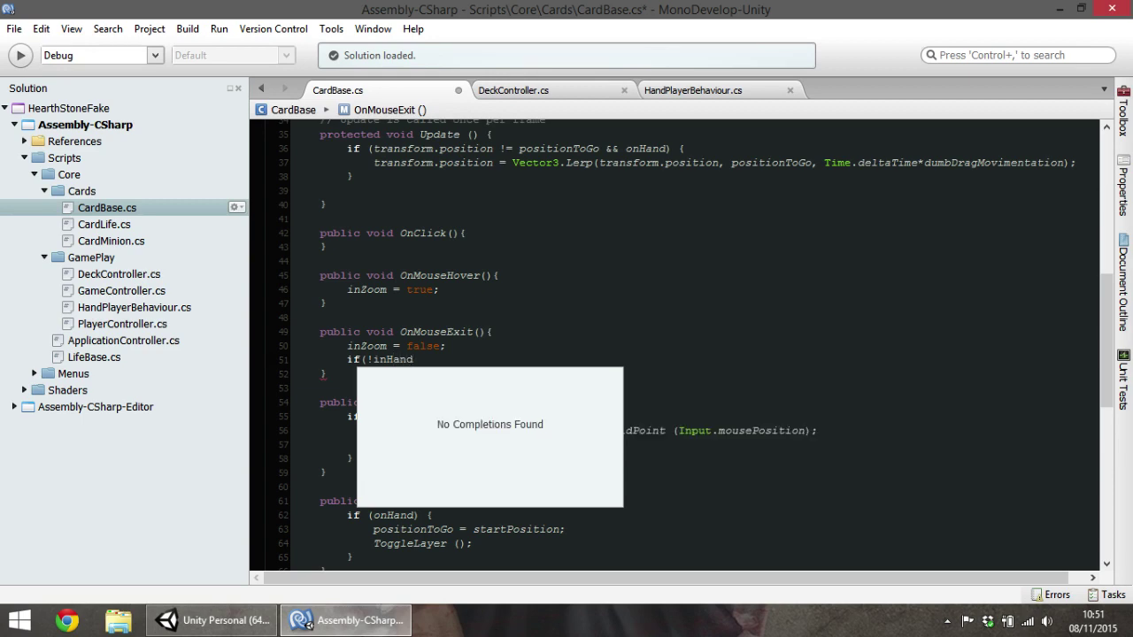
pyautogui.write(')')
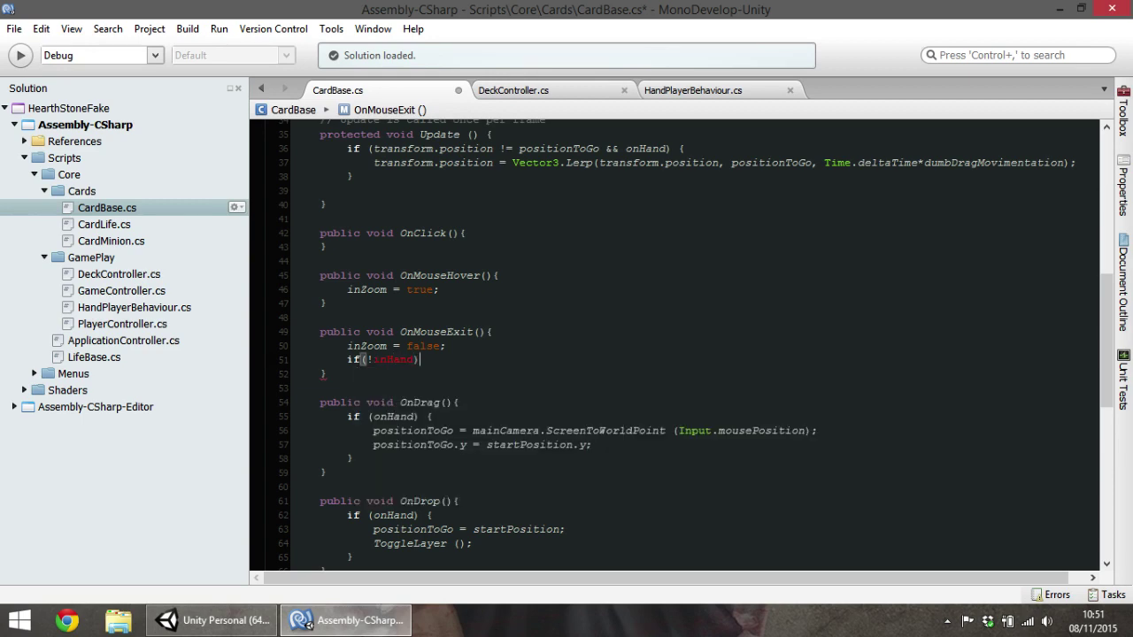
pyautogui.press('Return')
pyautogui.write('{')
# Correct the condition to onHand, copying the name from OnDrop, and tidy the block's lines
pyautogui.scroll(-6, 467, 368)
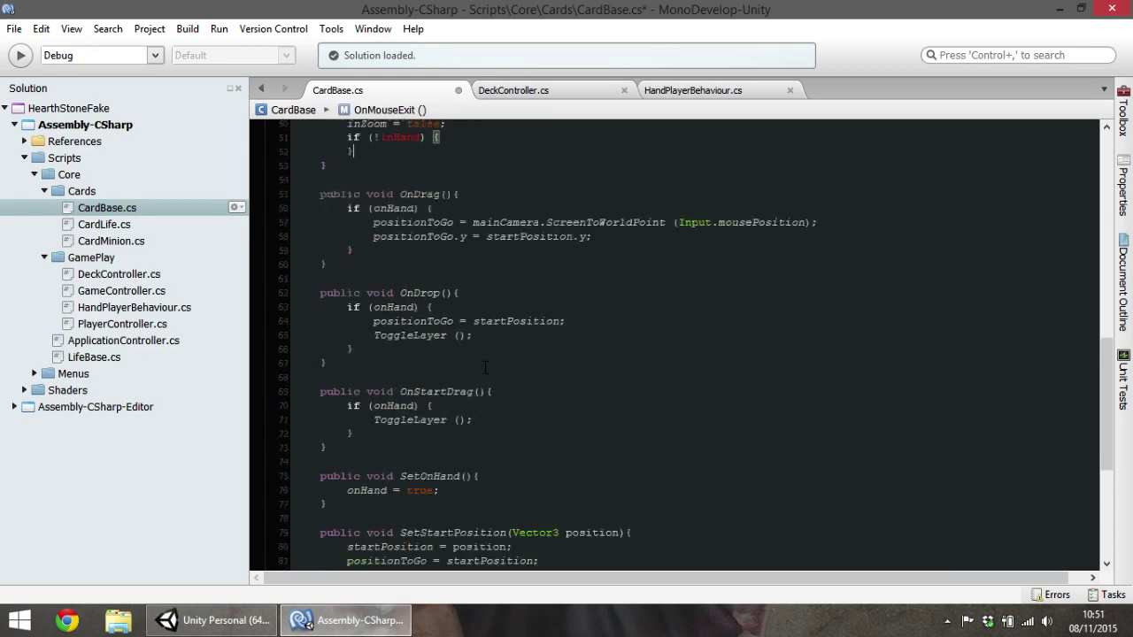
pyautogui.scroll(2, 468, 369)
pyautogui.doubleClick(391, 363)
pyautogui.hotkey('ctrl', 'c')
pyautogui.doubleClick(401, 193)
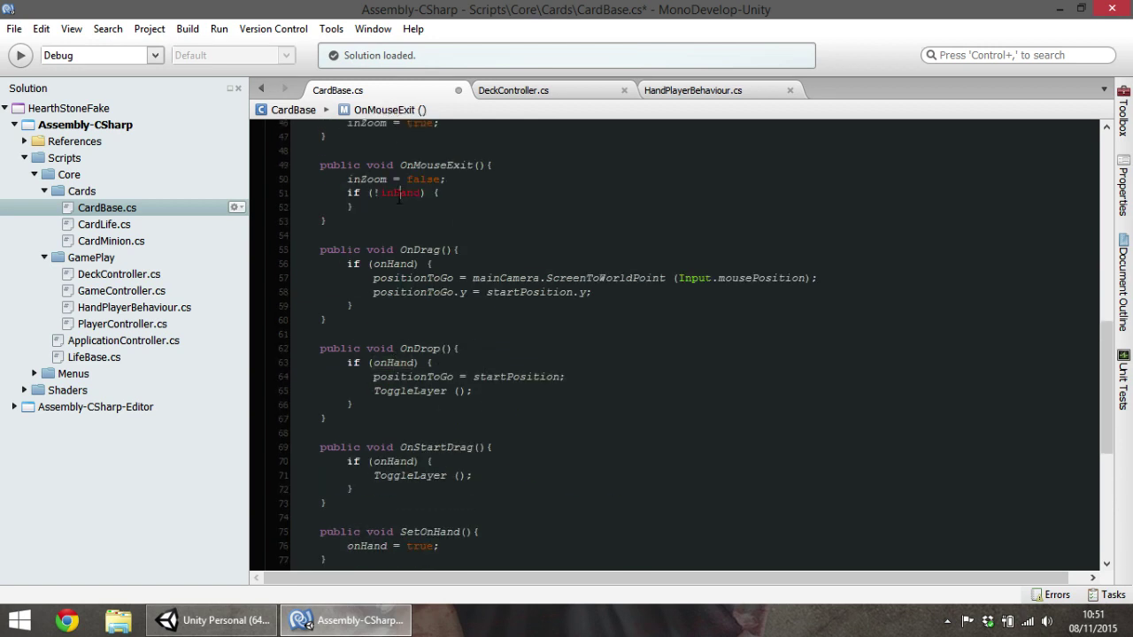
pyautogui.hotkey('ctrl', 'v')
pyautogui.scroll(1, 471, 216)
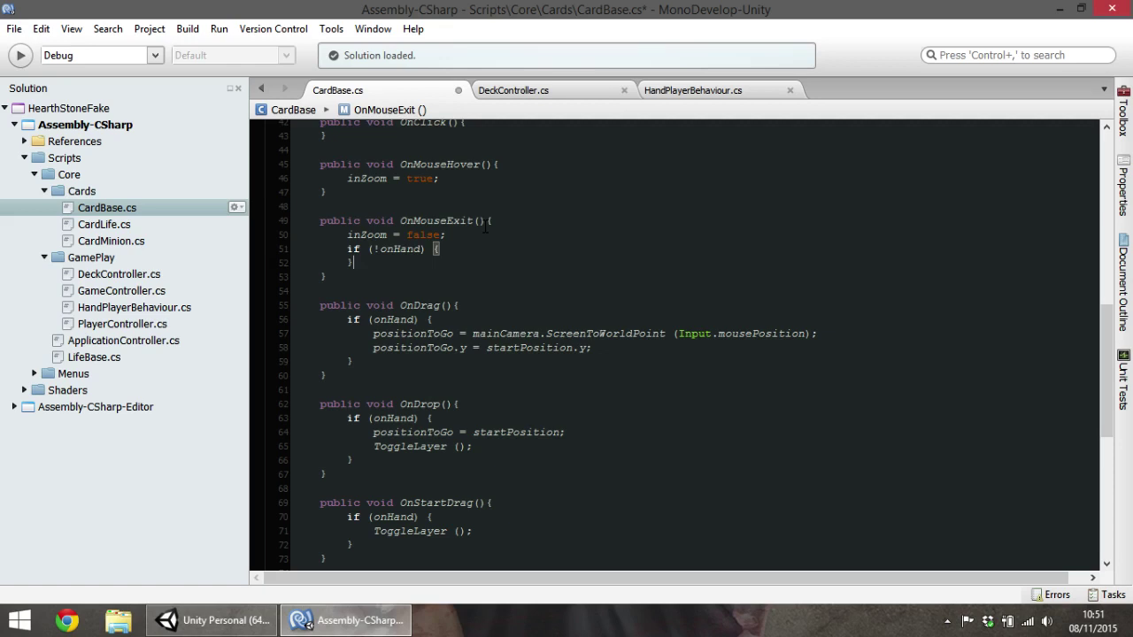
pyautogui.press('Return')
pyautogui.press('BackSpace')
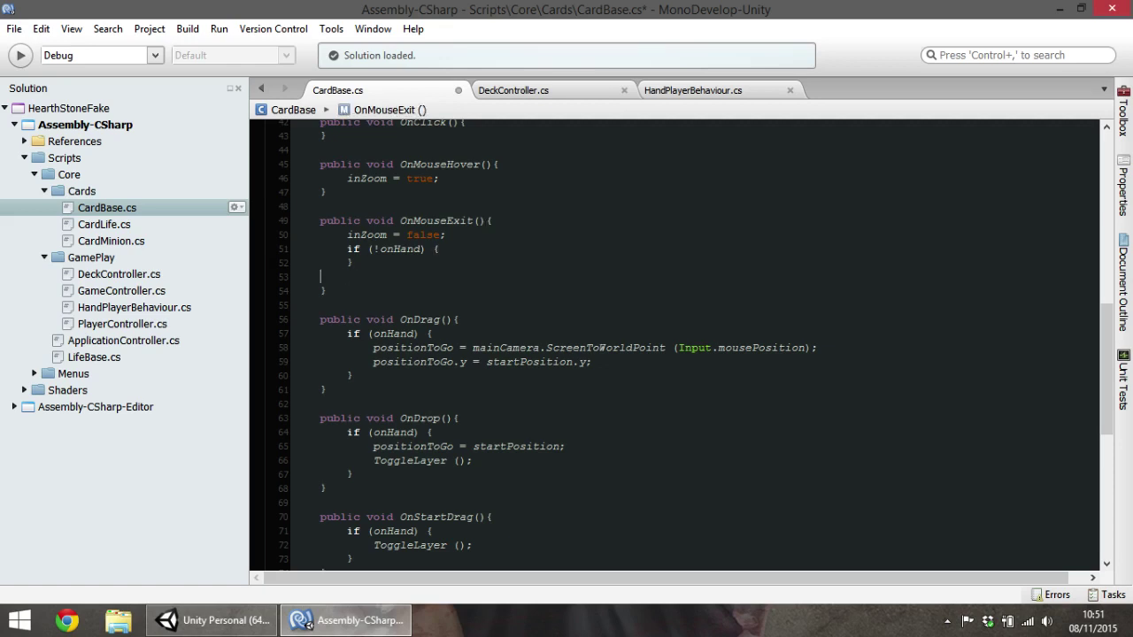
pyautogui.press('BackSpace')
pyautogui.press('BackSpace')
pyautogui.press('Return')
pyautogui.press('BackSpace')
# Set positionToGo = startPosition inside the onHand block and save CardBase.cs
pyautogui.click(399, 261)
pyautogui.write('po')
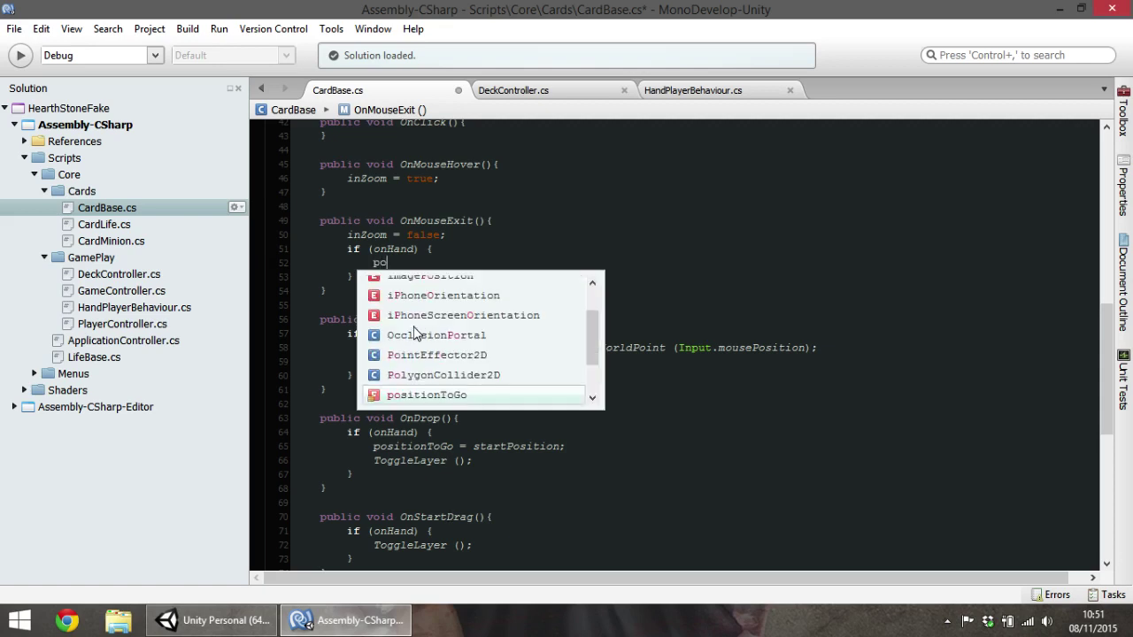
pyautogui.write('si')
pyautogui.press('Return')
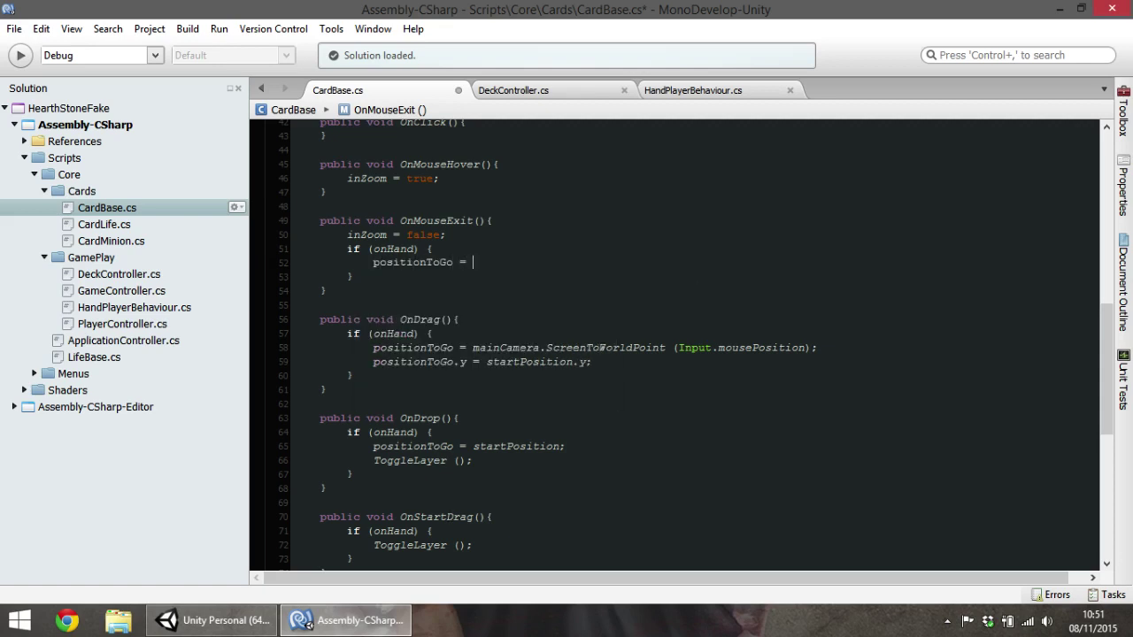
pyautogui.write('start')
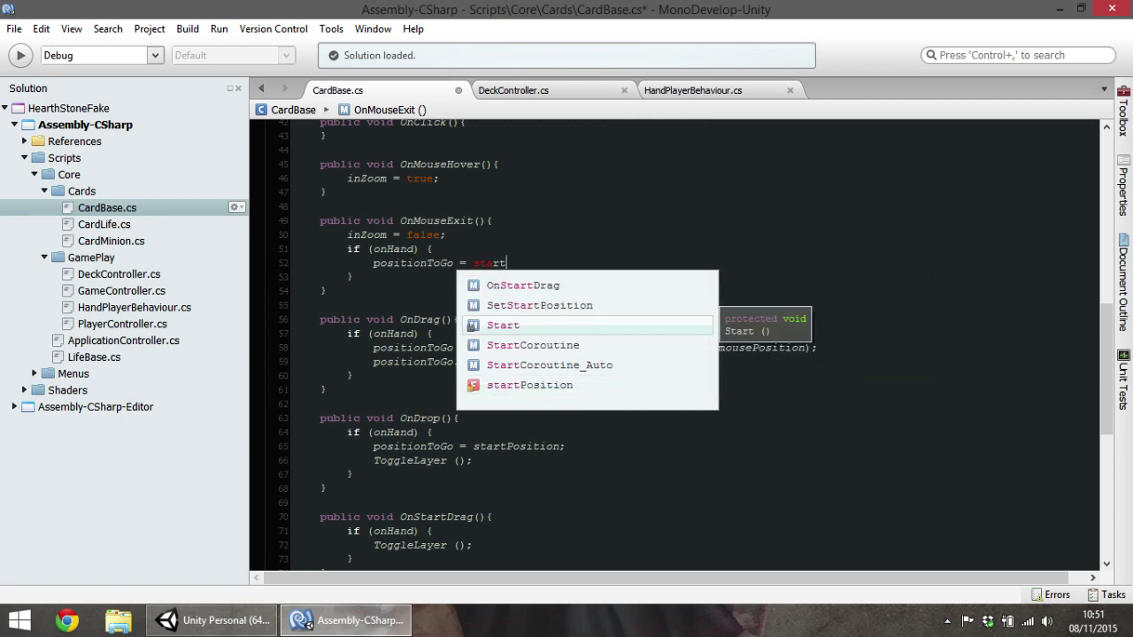
pyautogui.write('Position;')
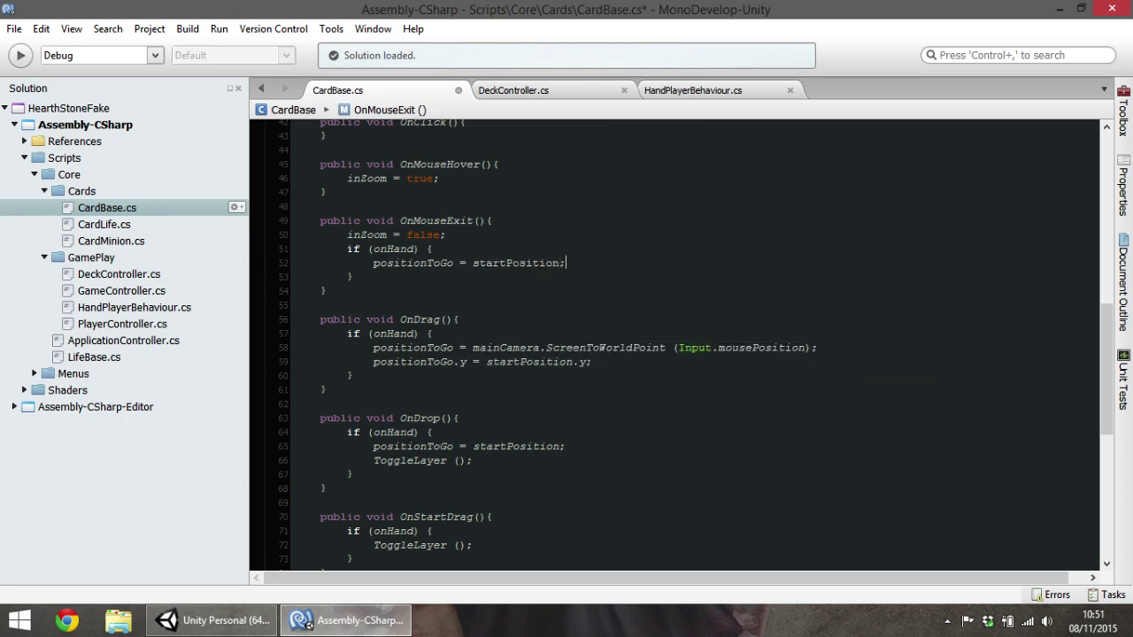
pyautogui.scroll(-5, 501, 428)
pyautogui.scroll(-2, 501, 429)
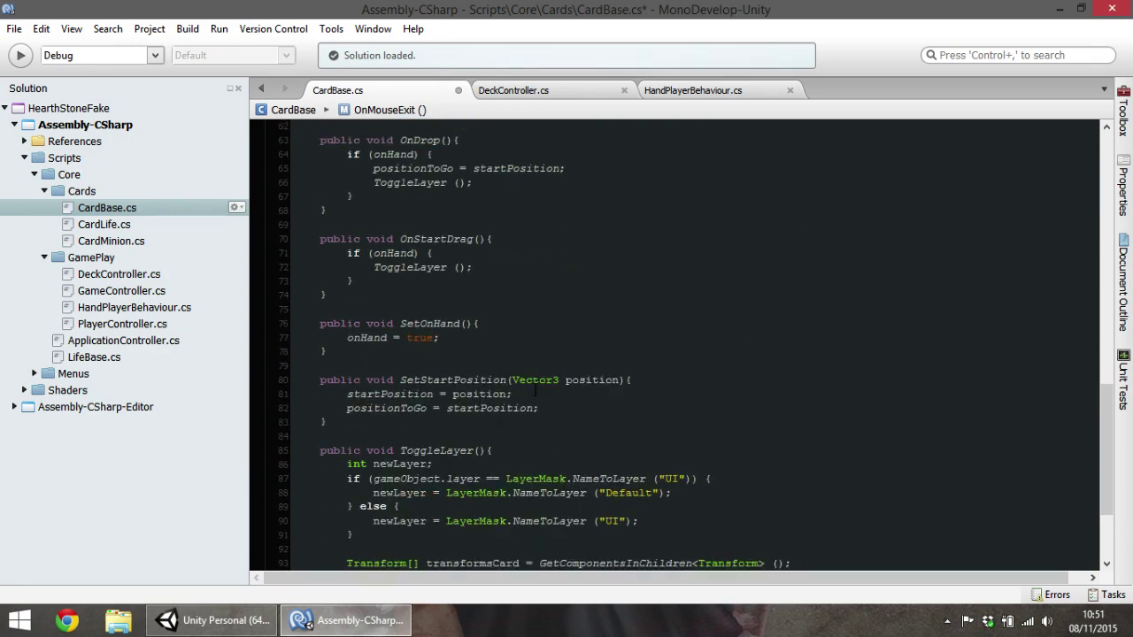
pyautogui.scroll(2, 416, 396)
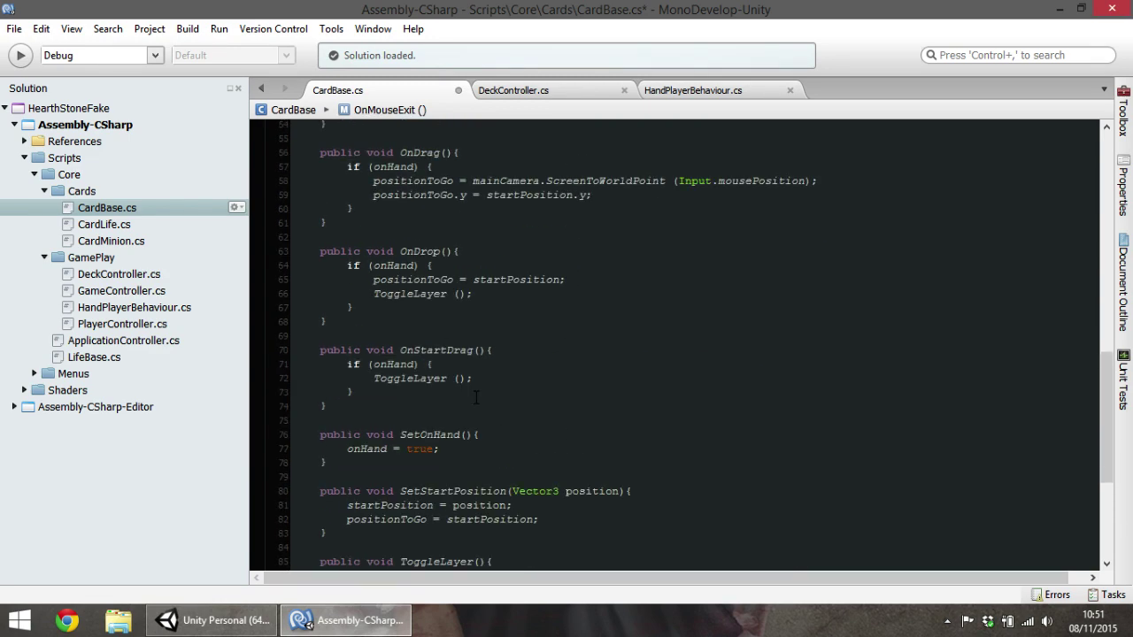
pyautogui.scroll(4, 416, 396)
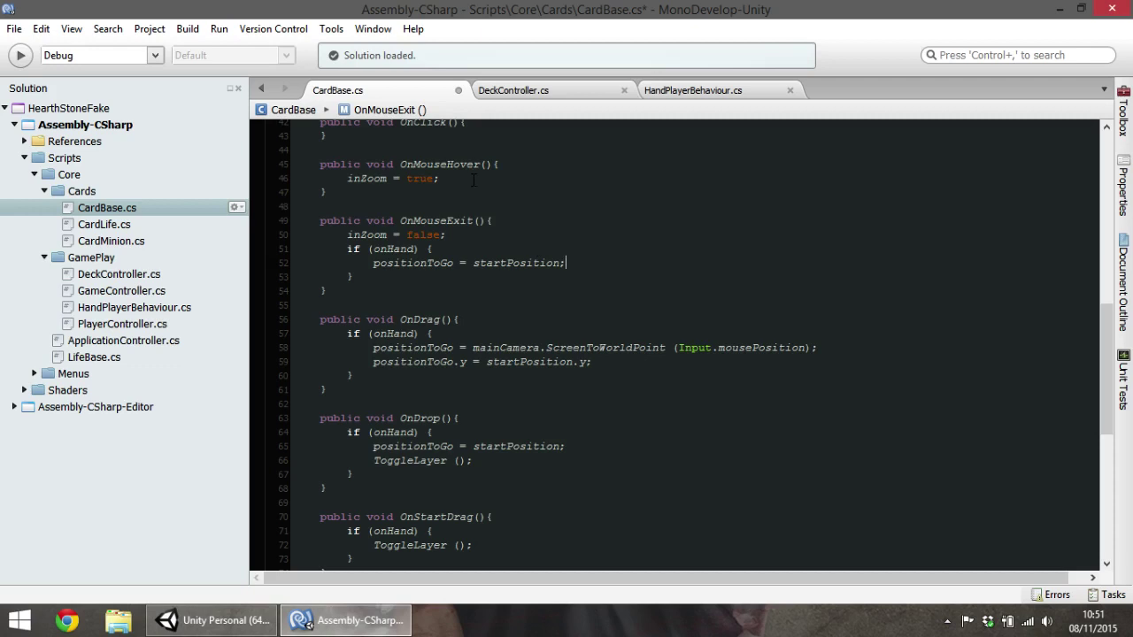
pyautogui.click(484, 249)
pyautogui.hotkey('ctrl', 's')
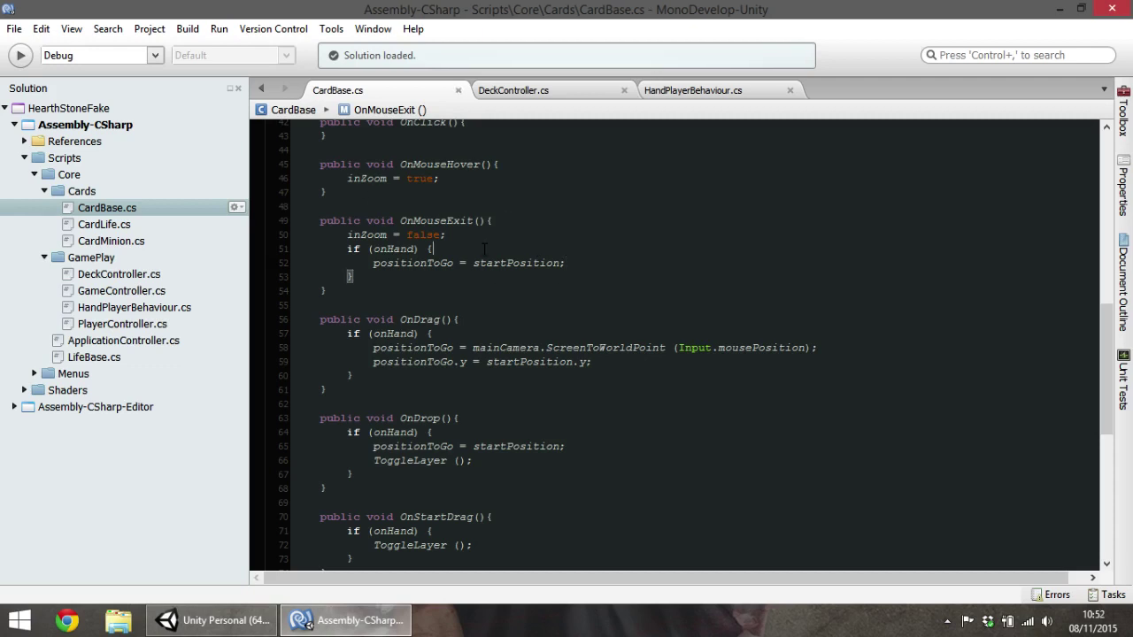
pyautogui.moveTo(352, 277); pyautogui.dragTo(347, 249)
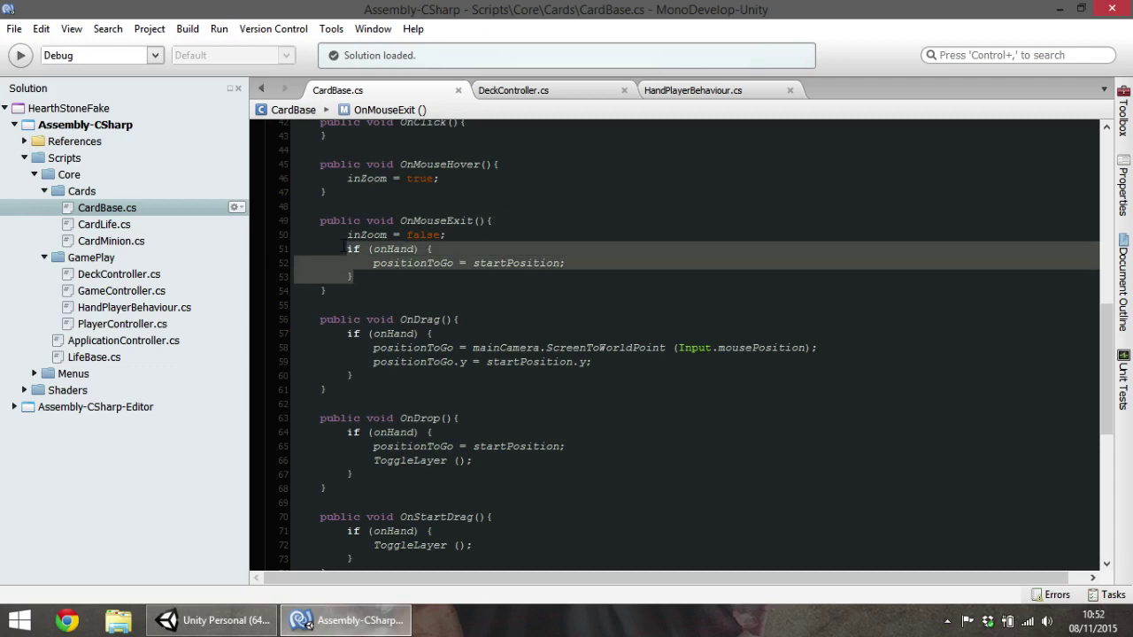
pyautogui.scroll(3, 447, 266)
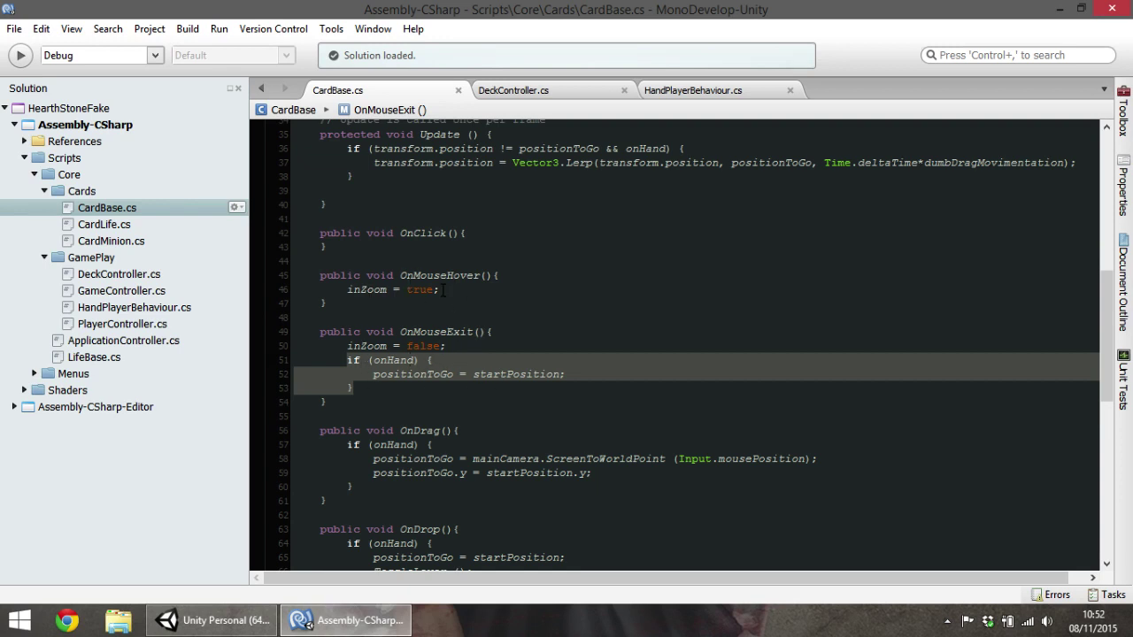
pyautogui.moveTo(354, 387); pyautogui.dragTo(347, 358)
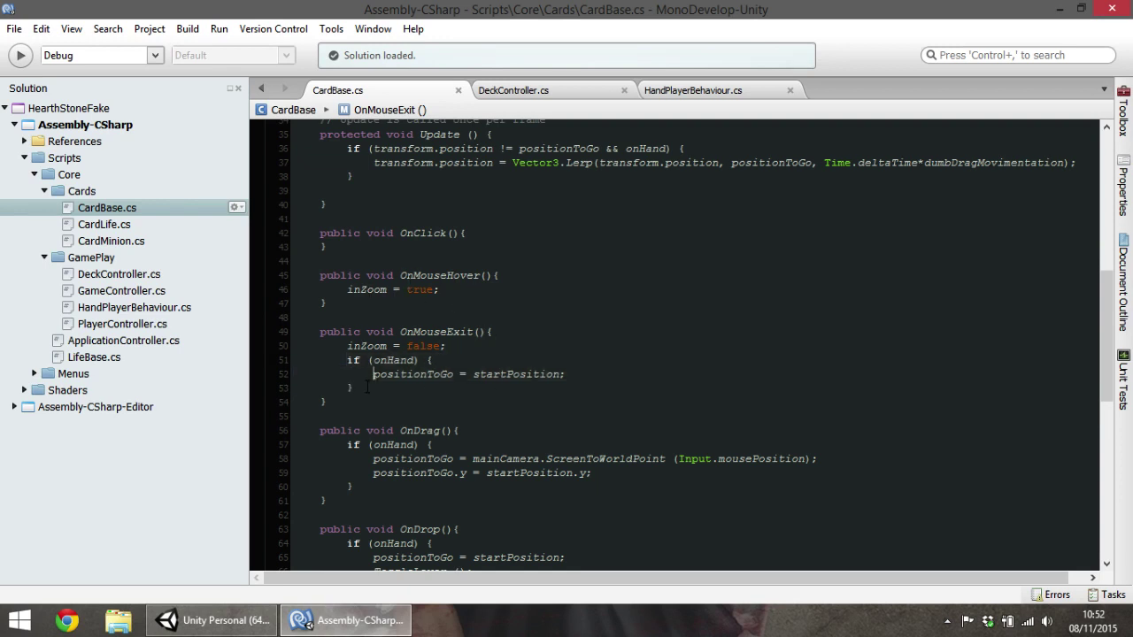
# Paste the copied if (onHand) block after inZoom = true in OnMouseHover
pyautogui.hotkey('ctrl', 'c')
pyautogui.click(477, 290)
pyautogui.press('Return')
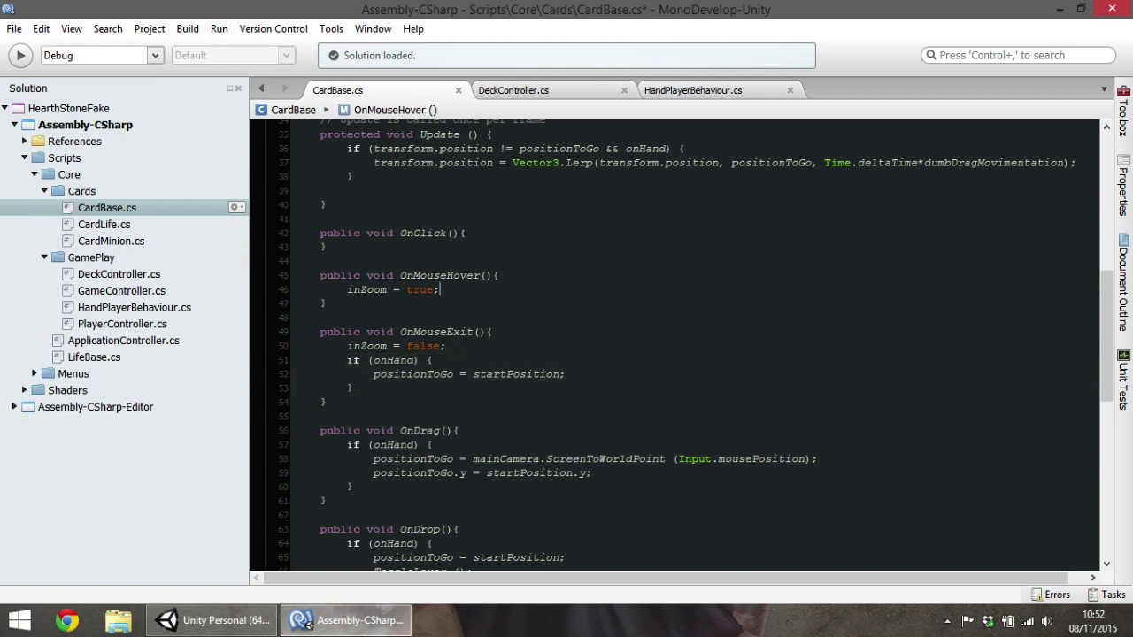
pyautogui.hotkey('ctrl', 'v')
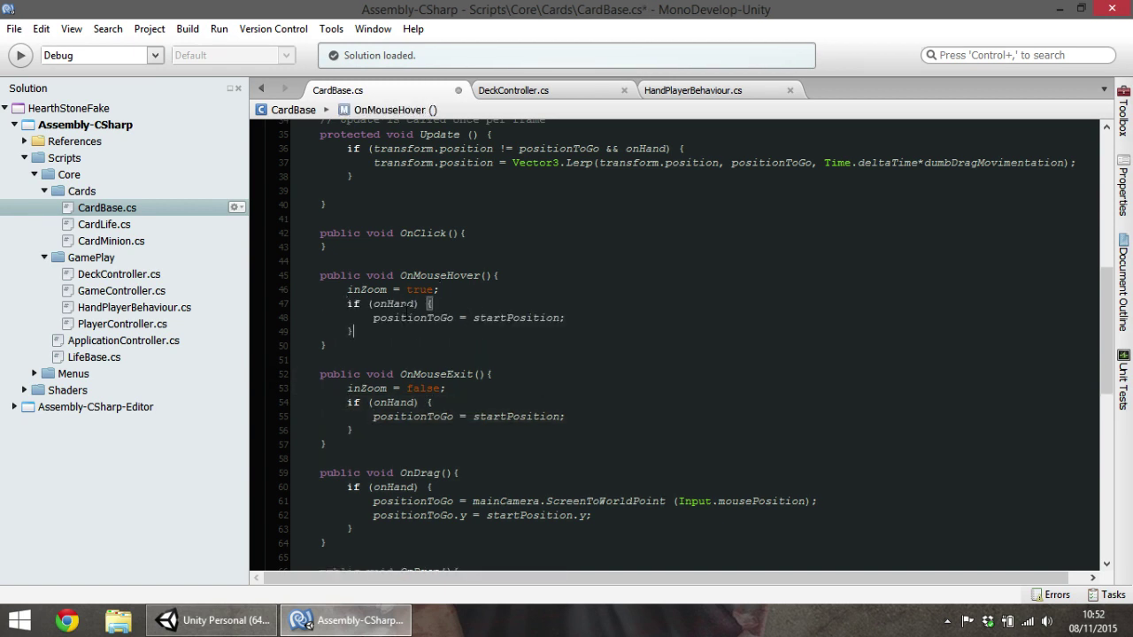
# Delete the inZoom = false and inZoom = true lines and the private bool inZoom declaration
pyautogui.moveTo(448, 388); pyautogui.dragTo(225, 391)
pyautogui.press('BackSpace')
pyautogui.press('BackSpace')
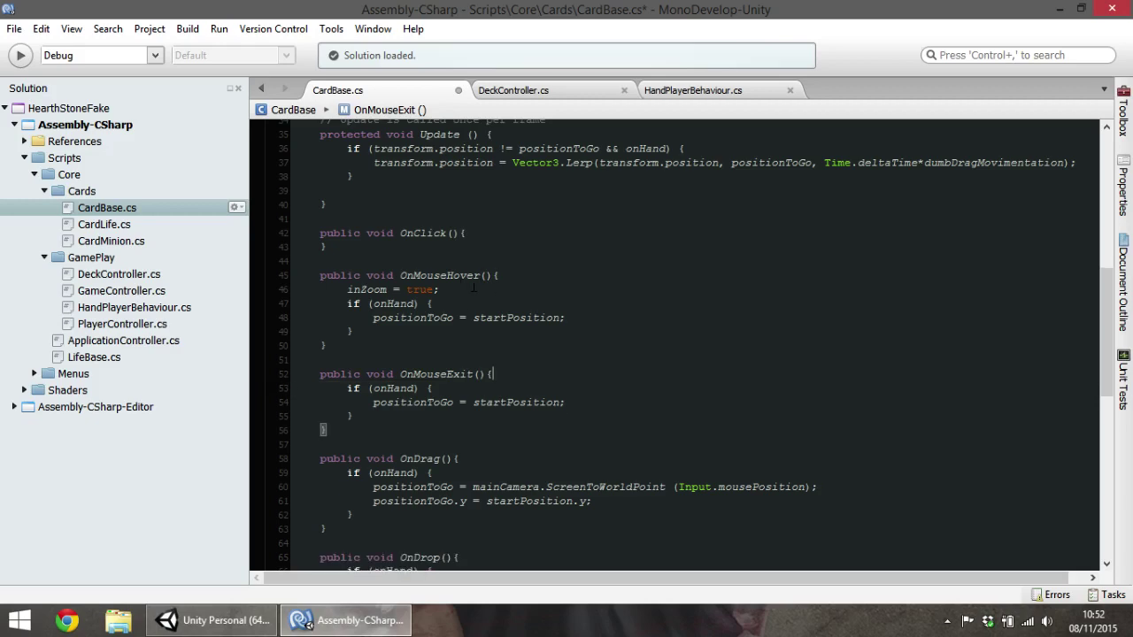
pyautogui.moveTo(440, 289); pyautogui.dragTo(181, 288)
pyautogui.press('BackSpace')
pyautogui.press('BackSpace')
pyautogui.scroll(5, 530, 317)
pyautogui.scroll(4, 529, 317)
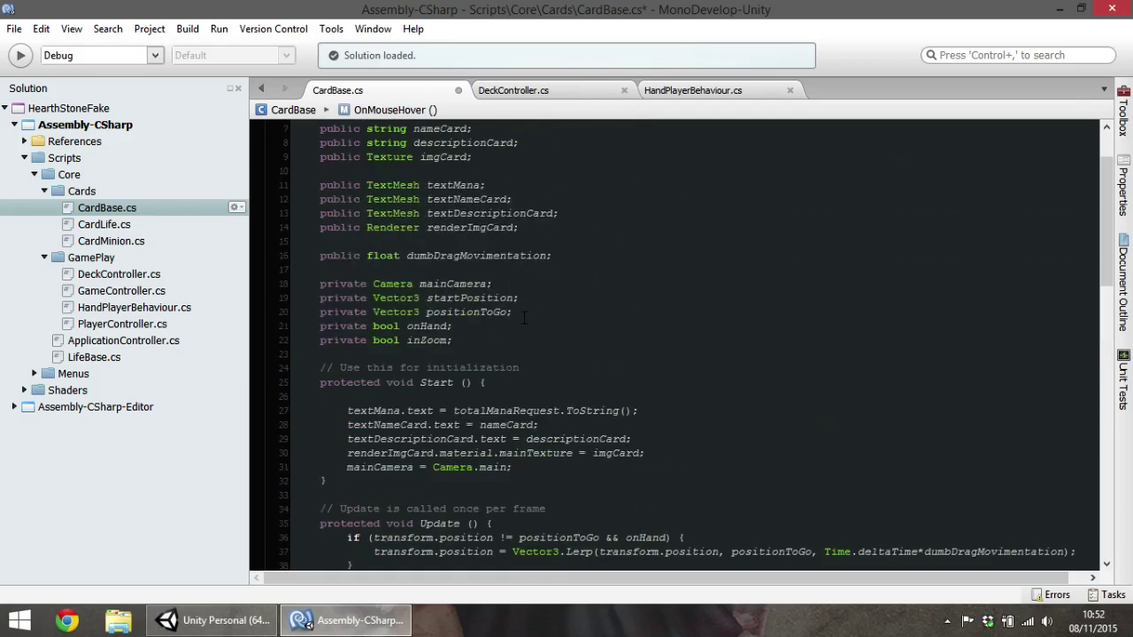
pyautogui.moveTo(468, 342); pyautogui.dragTo(74, 335)
pyautogui.press('BackSpace')
pyautogui.scroll(-7, 450, 331)
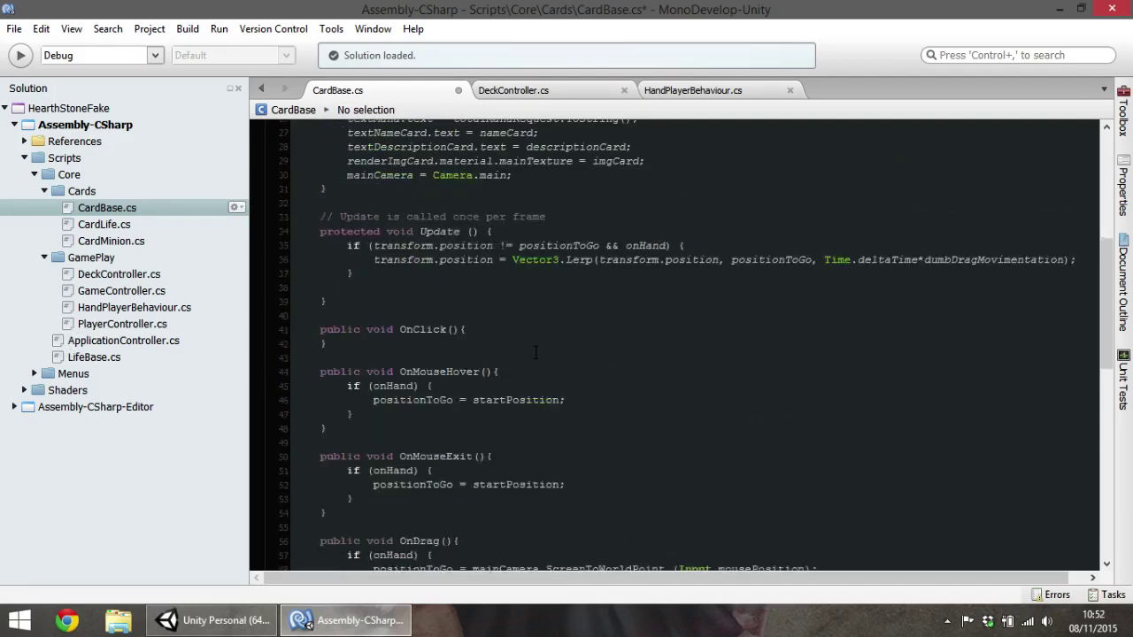
pyautogui.scroll(-4, 449, 331)
pyautogui.scroll(3, 450, 331)
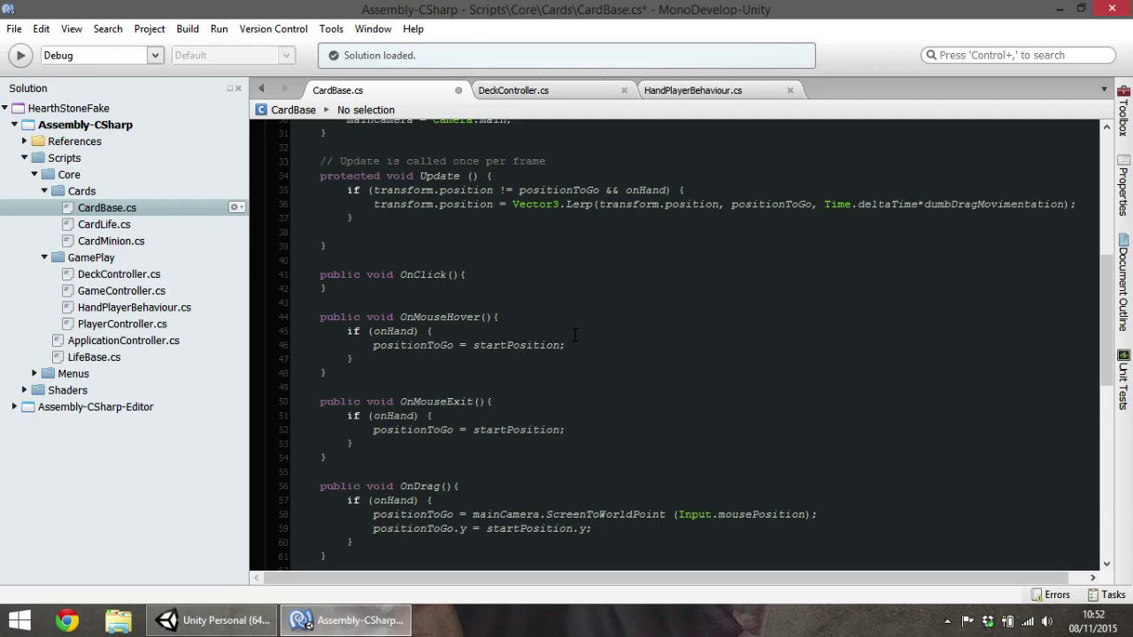
pyautogui.scroll(4, 595, 304)
pyautogui.scroll(3, 595, 304)
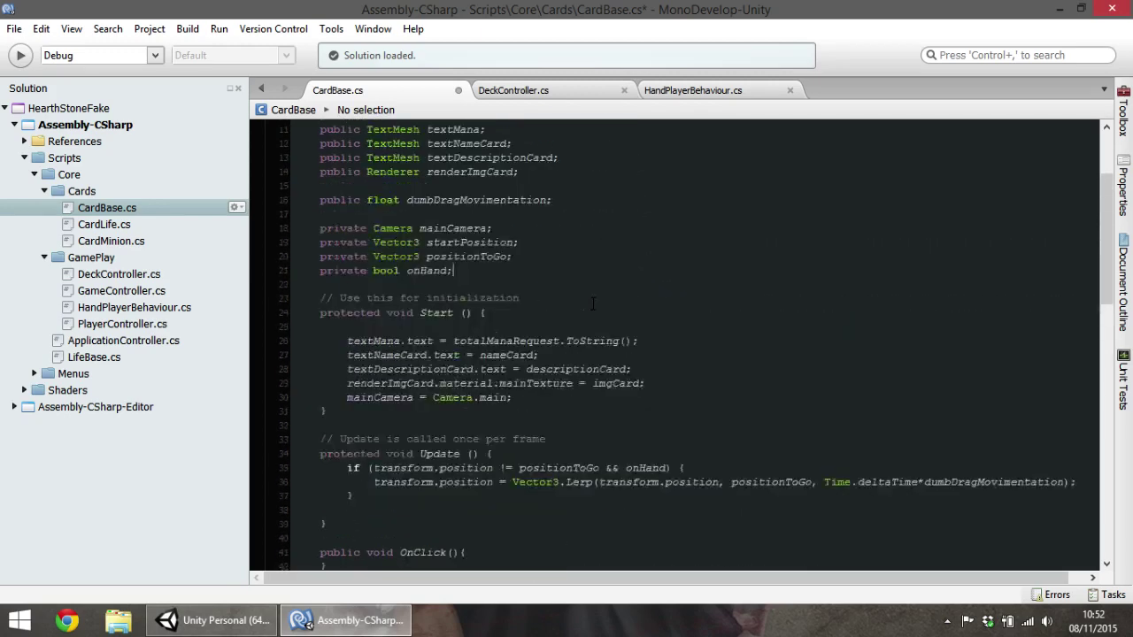
pyautogui.scroll(2, 594, 303)
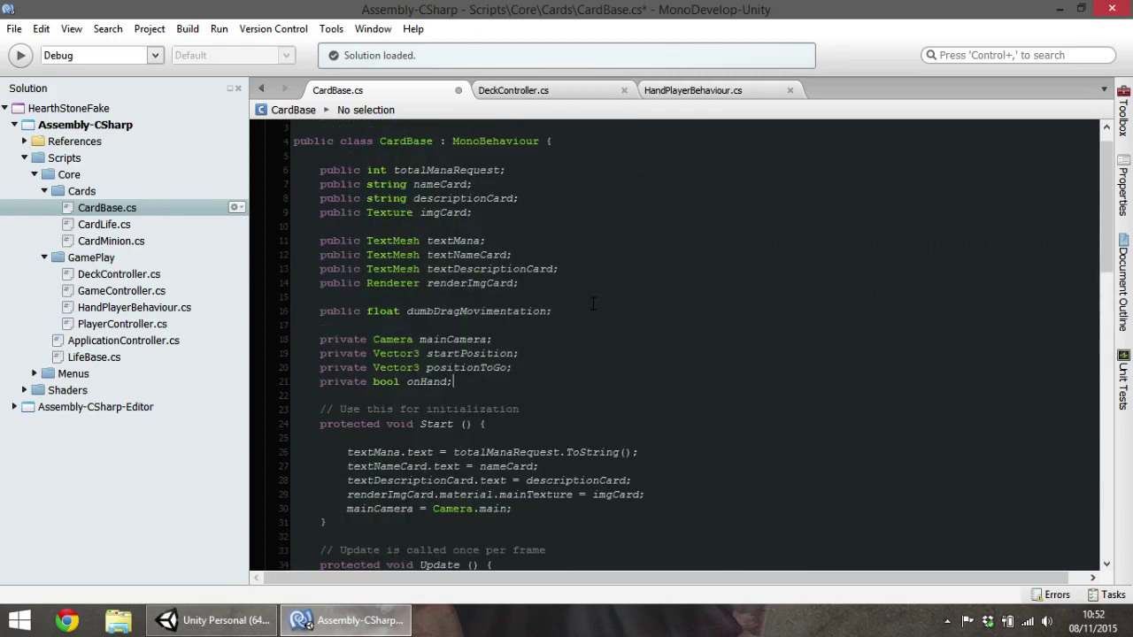
# Add 'private Vector3 zoomPosition;' among CardBase's private fields and save CardBase.cs
pyautogui.click(209, 624)
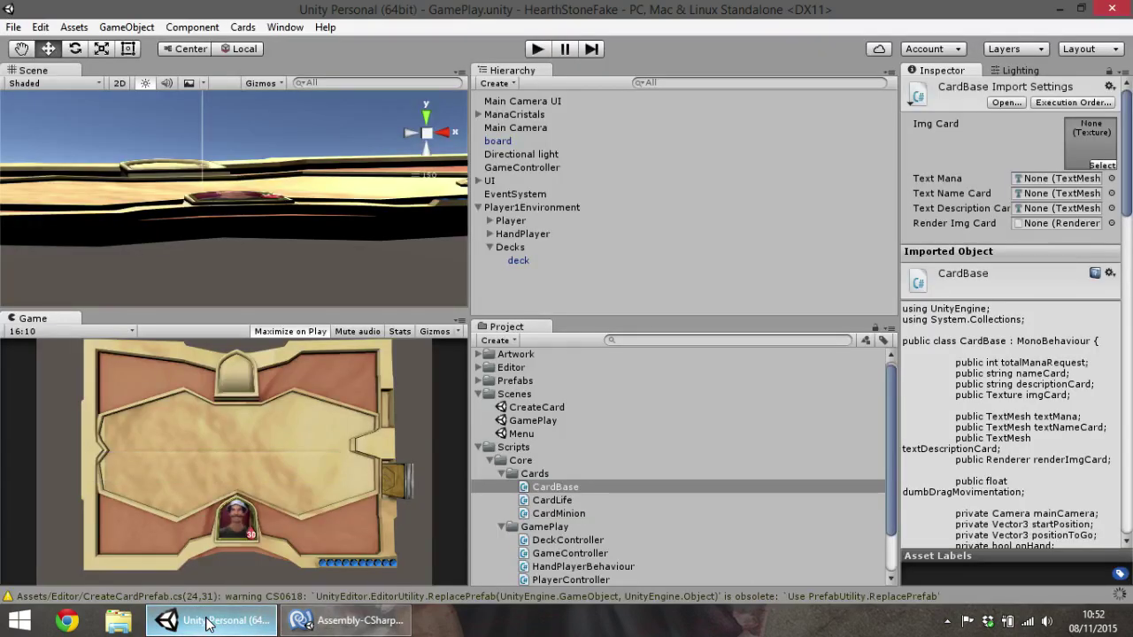
pyautogui.click(345, 621)
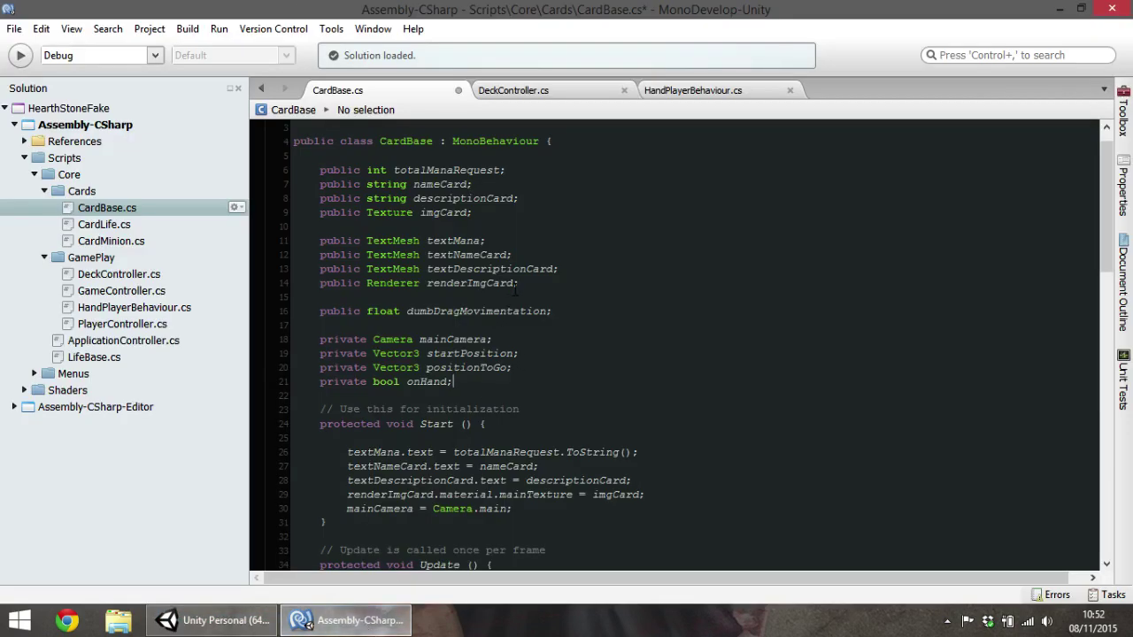
pyautogui.click(530, 371)
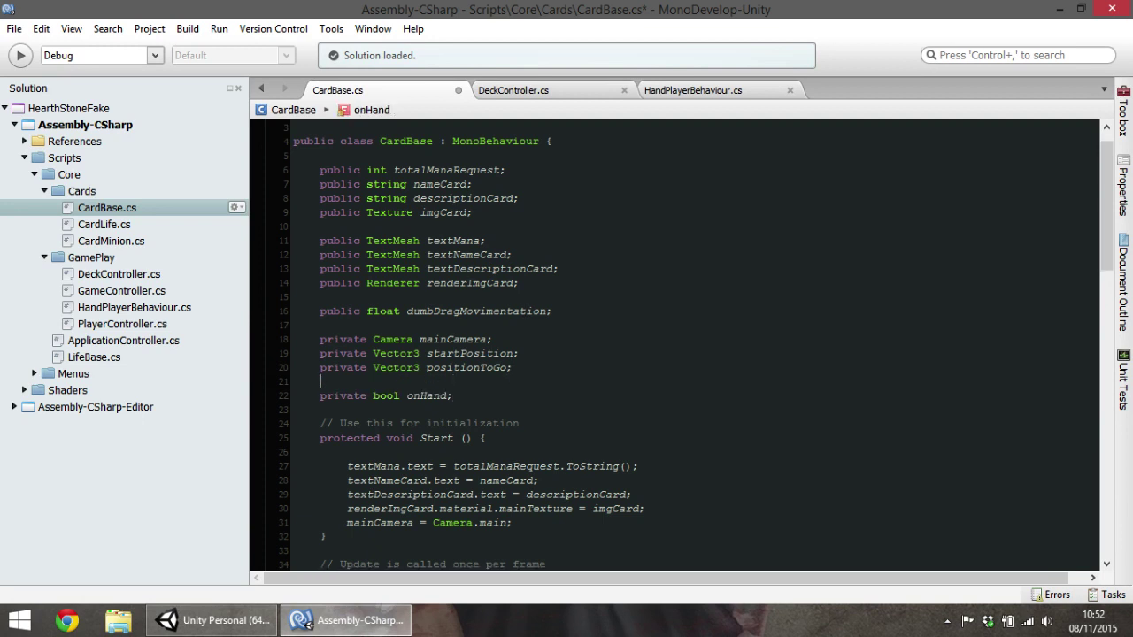
pyautogui.press('Home')
pyautogui.press('Return')
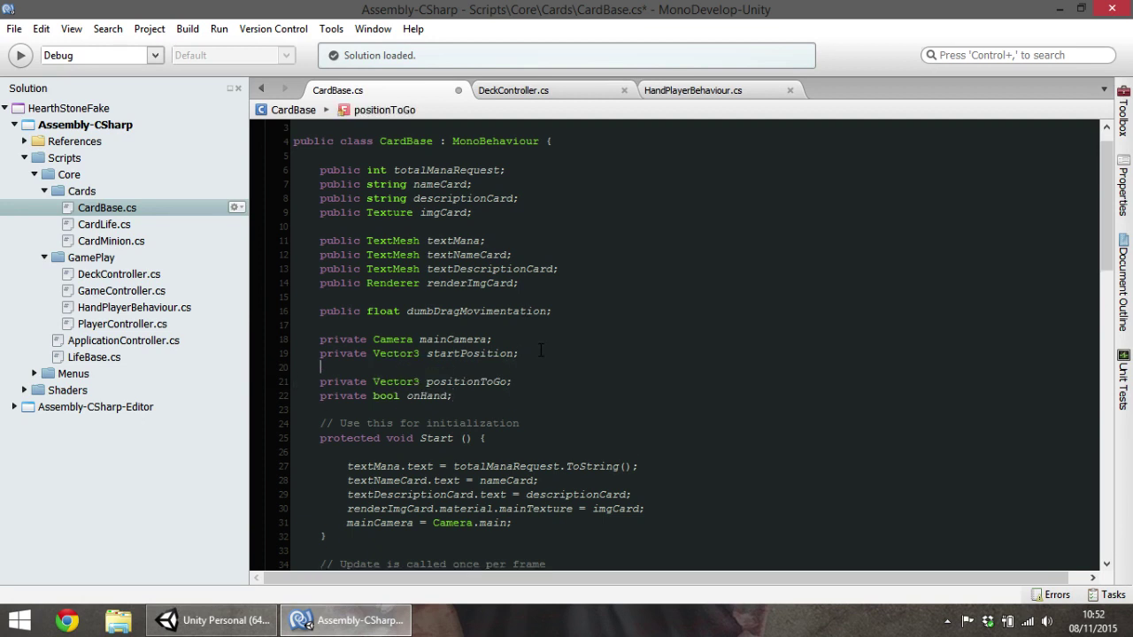
pyautogui.press('Up')
pyautogui.write('pri')
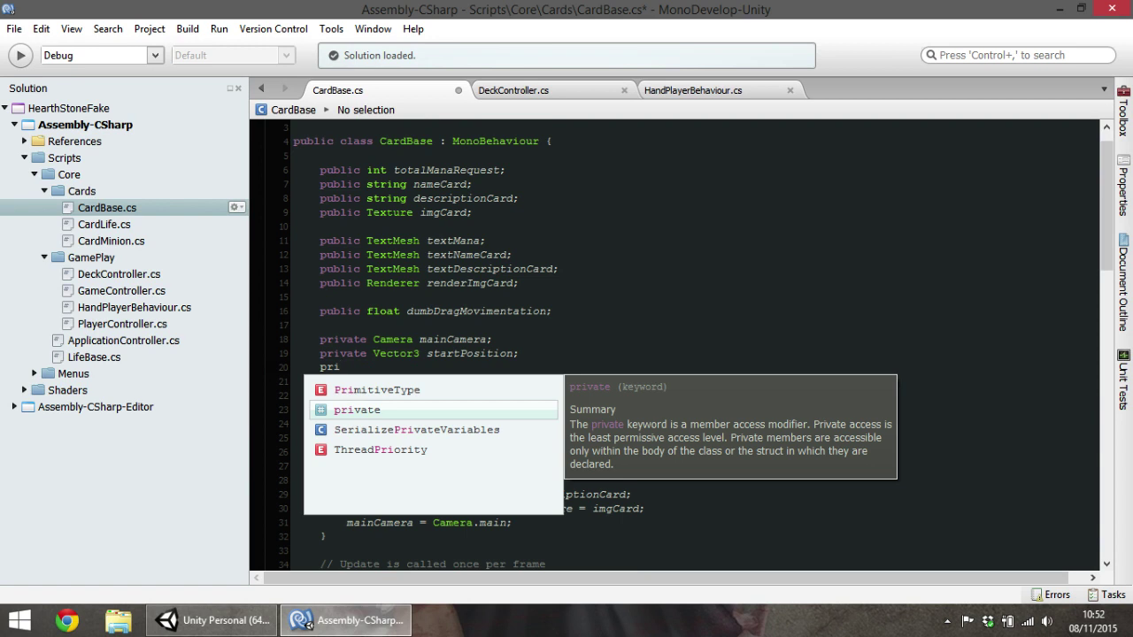
pyautogui.write('vate V')
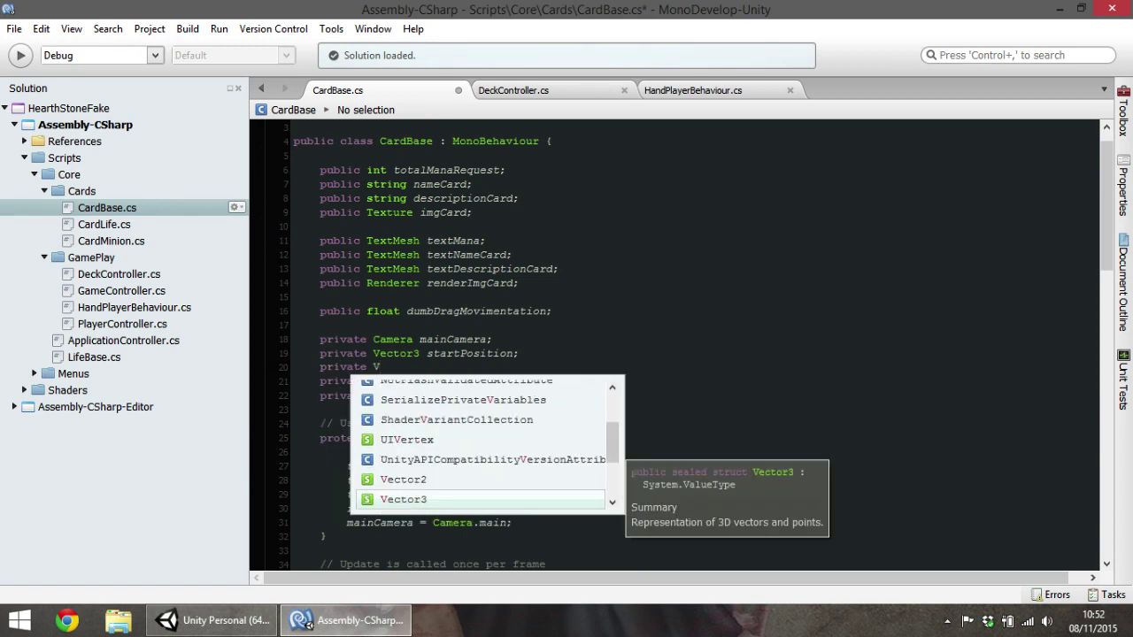
pyautogui.press('Return')
pyautogui.write('zoo')
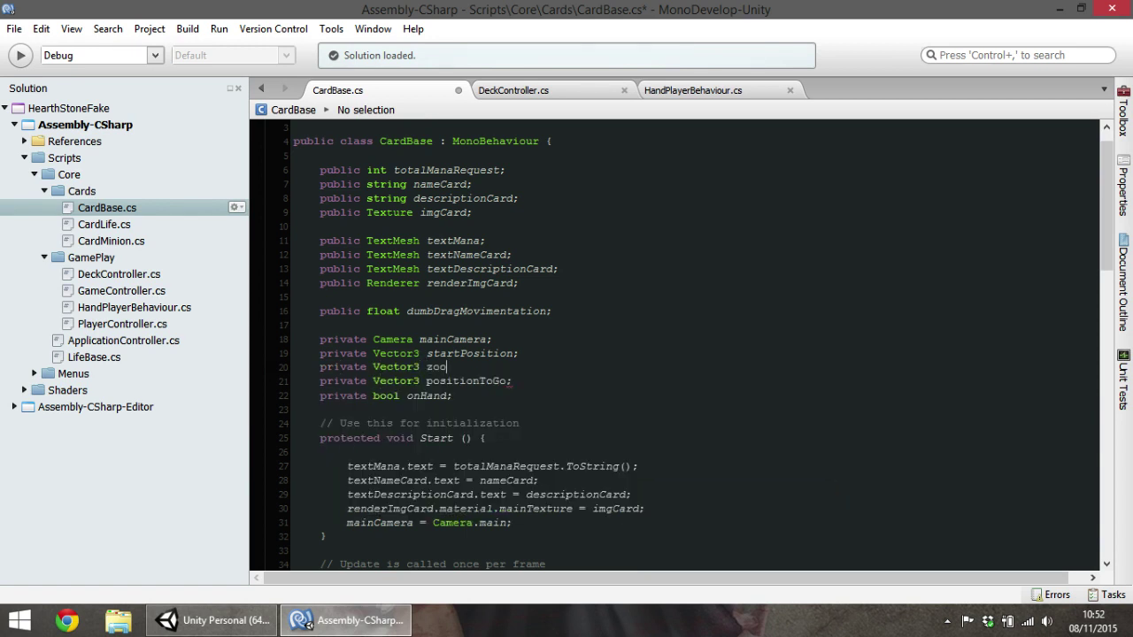
pyautogui.write('mPositi')
pyautogui.write('on;')
pyautogui.hotkey('ctrl', 's')
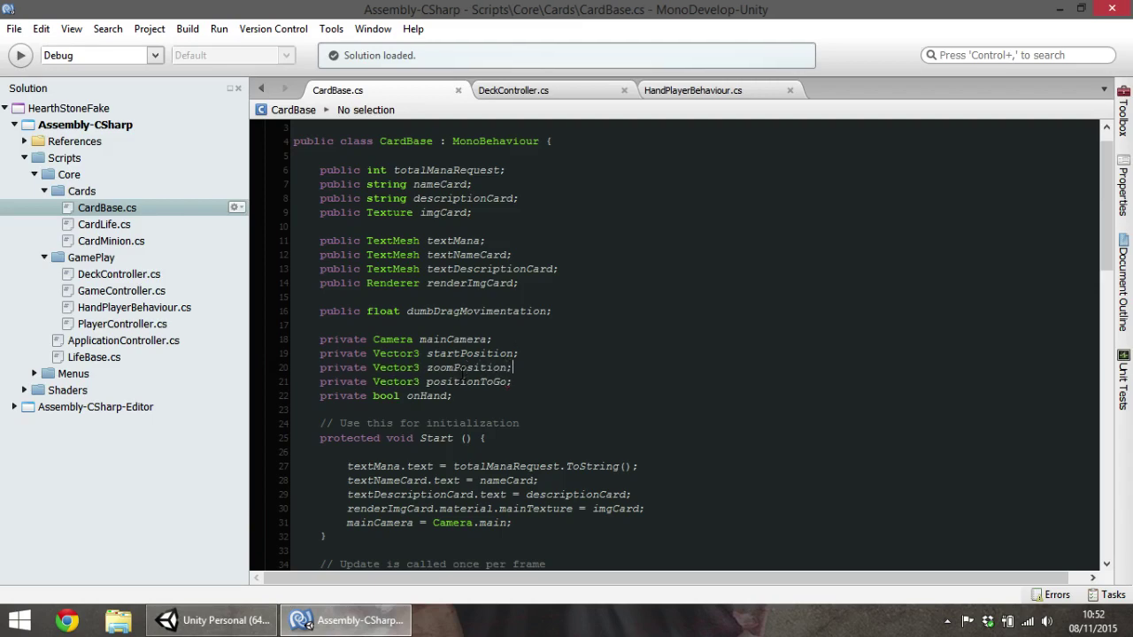
pyautogui.scroll(-8, 571, 411)
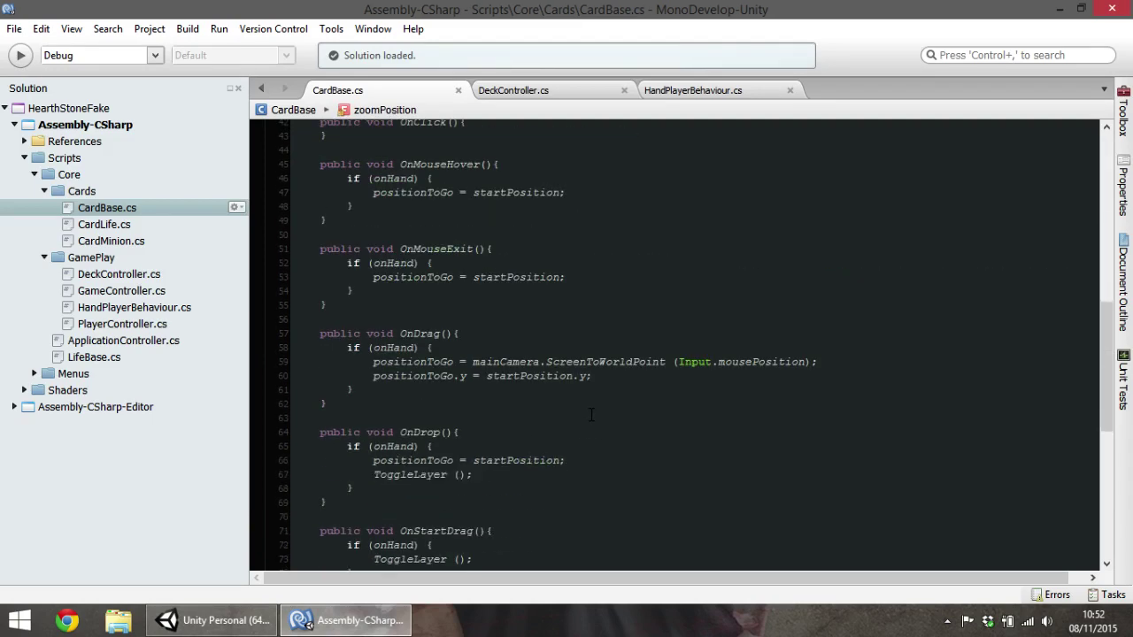
pyautogui.scroll(-10, 592, 414)
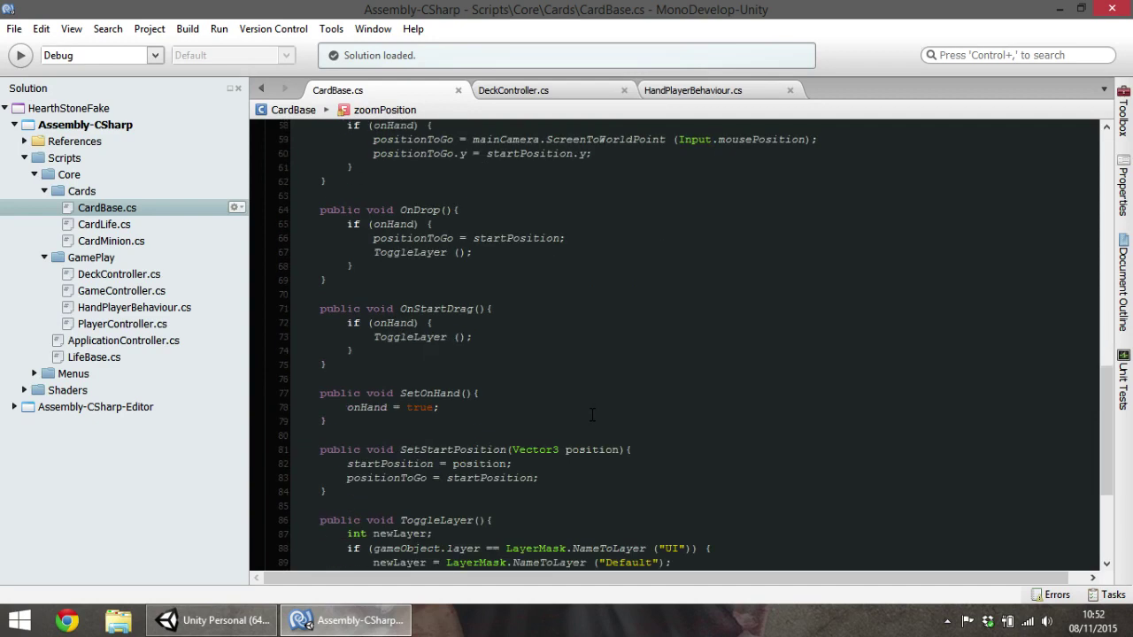
# In SetStartPosition, add a zoomPosition assignment from startPosition plus offeetZoomPositon
pyautogui.click(560, 481)
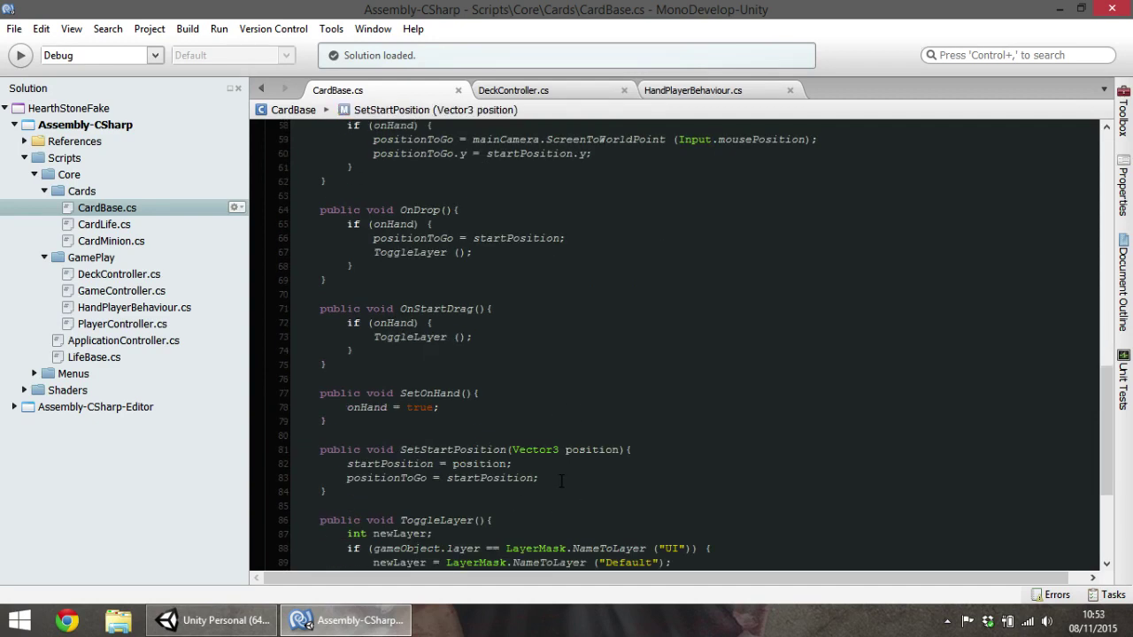
pyautogui.press('Return')
pyautogui.write('zoomPosition')
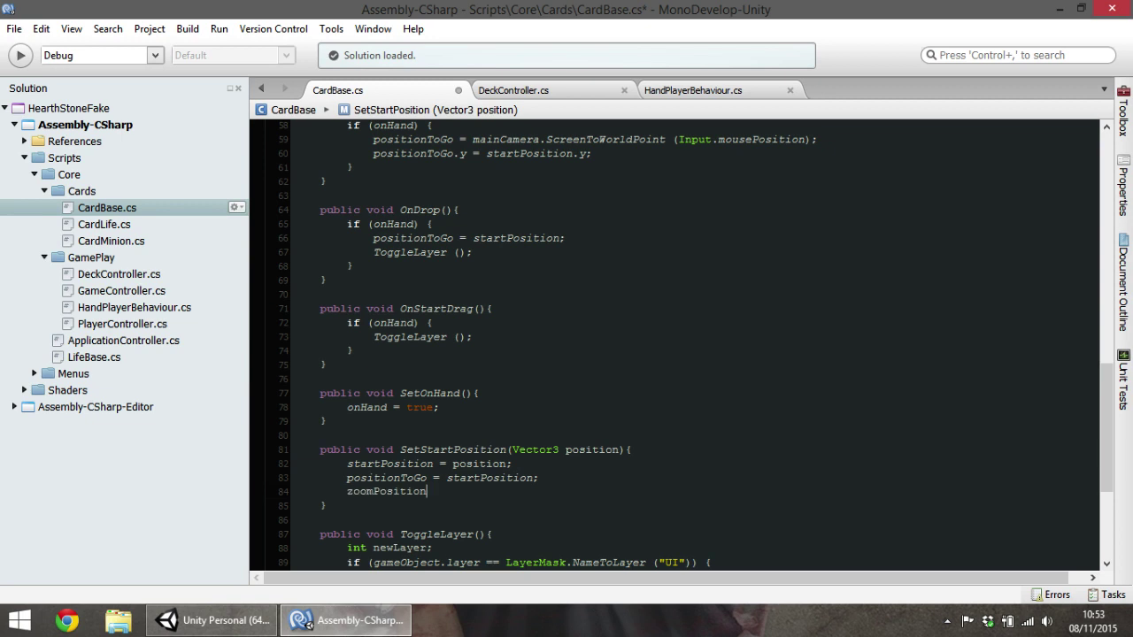
pyautogui.write(' = sta')
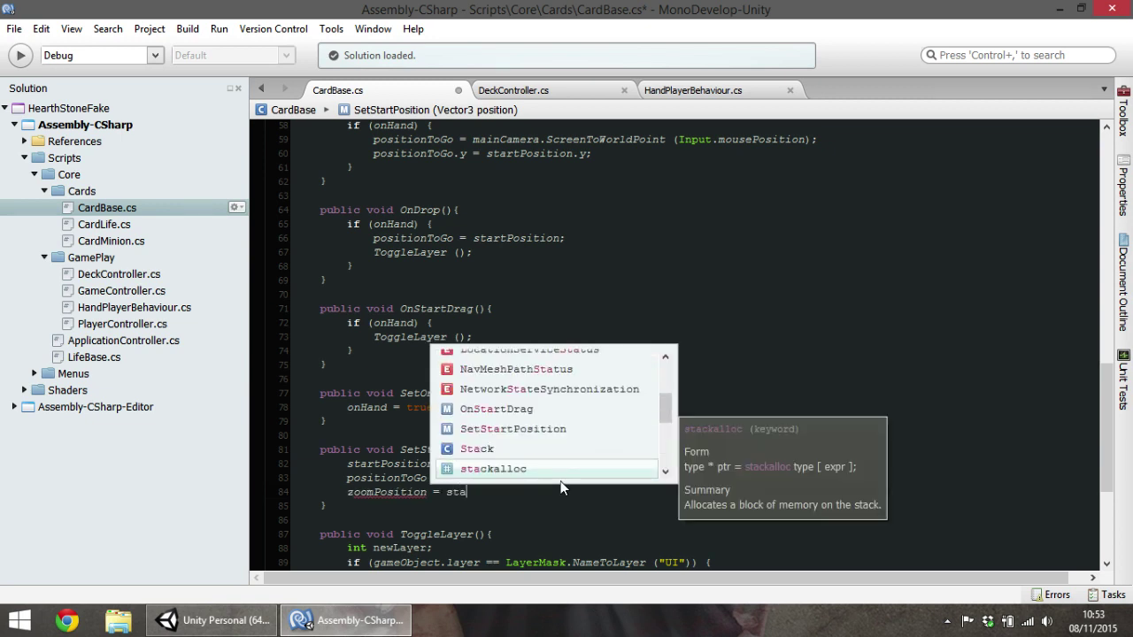
pyautogui.write('r')
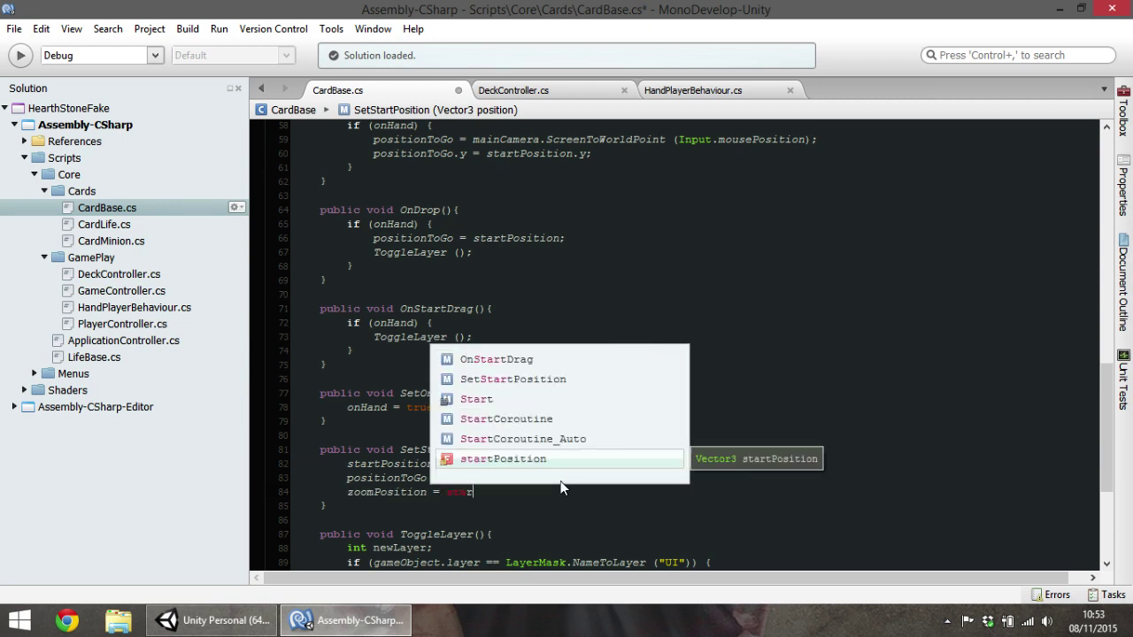
pyautogui.press('Return')
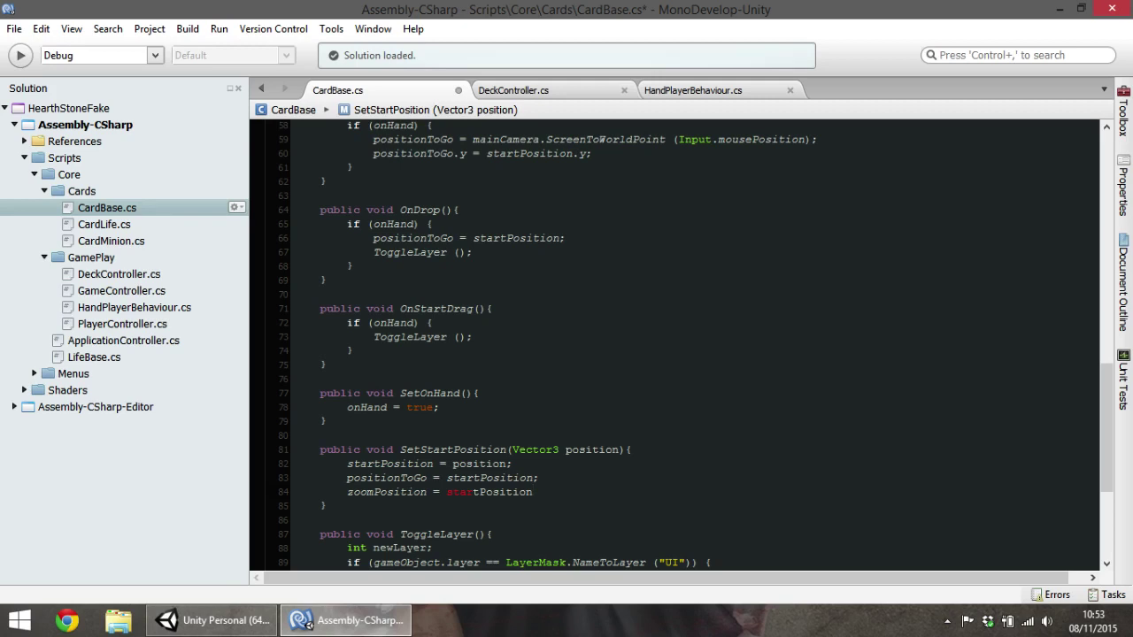
pyautogui.write(' + of')
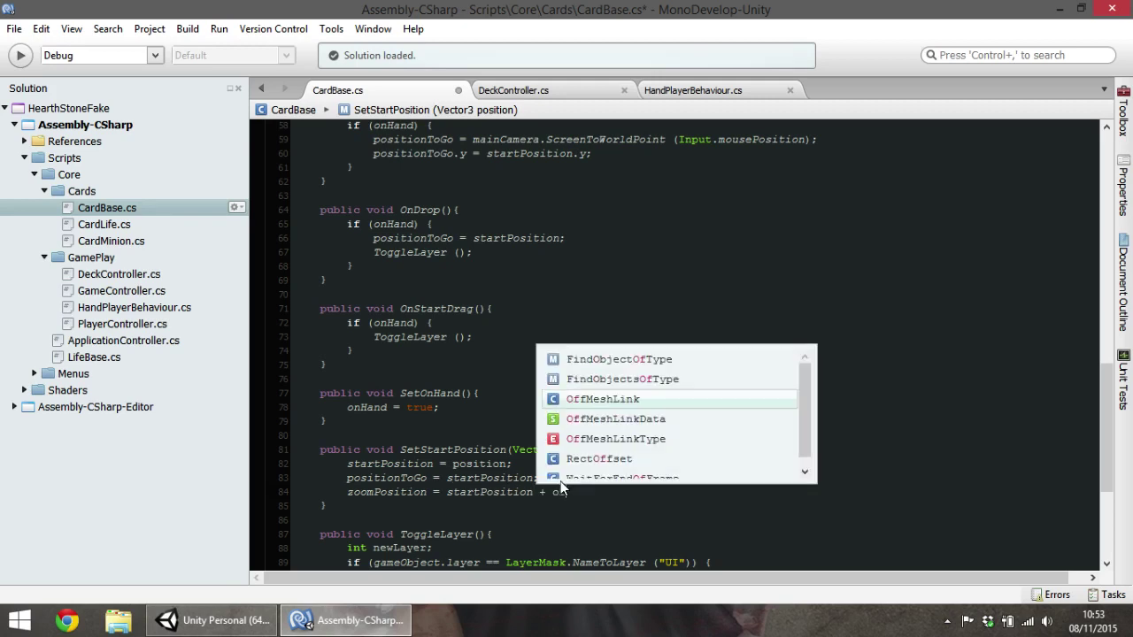
pyautogui.write('fe')
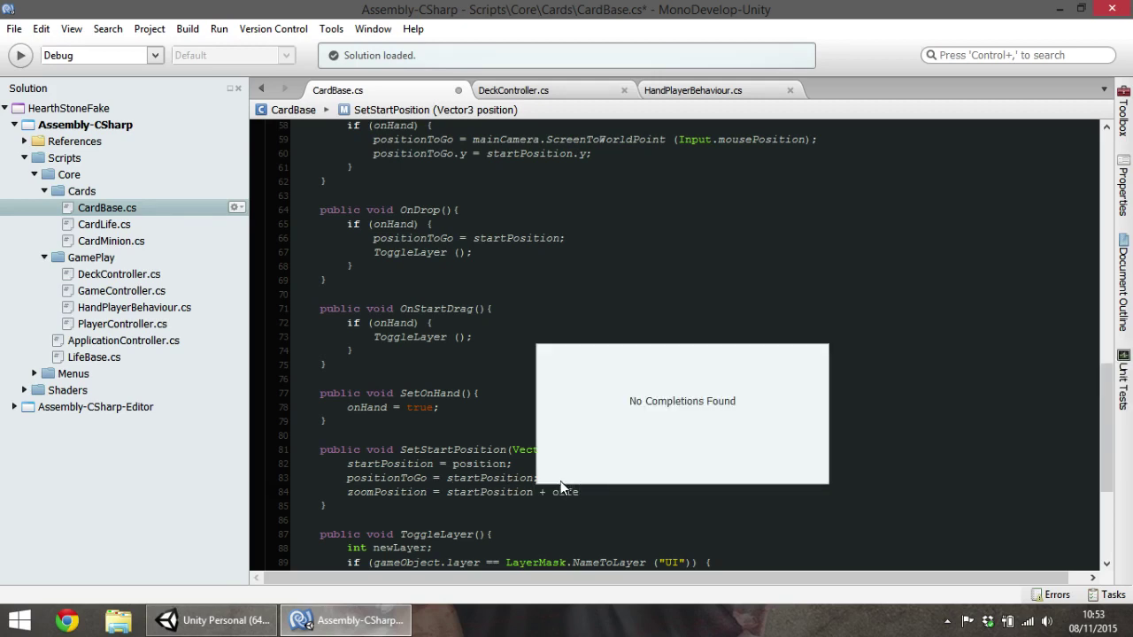
pyautogui.write('etZo')
pyautogui.write('omPosito')
pyautogui.write('n;')
pyautogui.scroll(3, 620, 487)
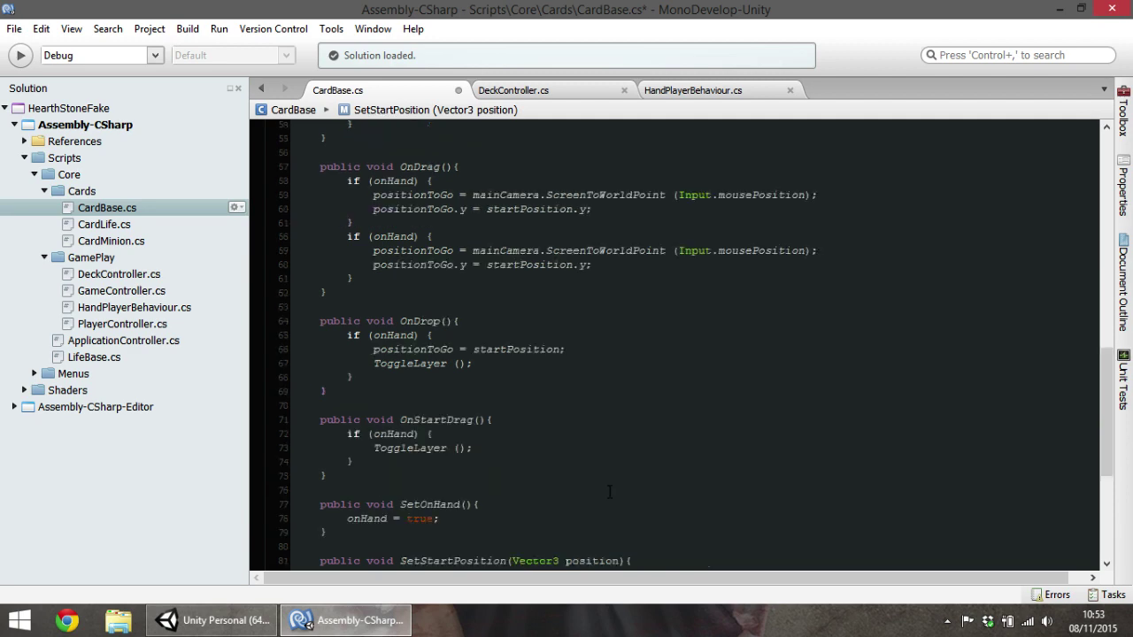
pyautogui.scroll(15, 611, 489)
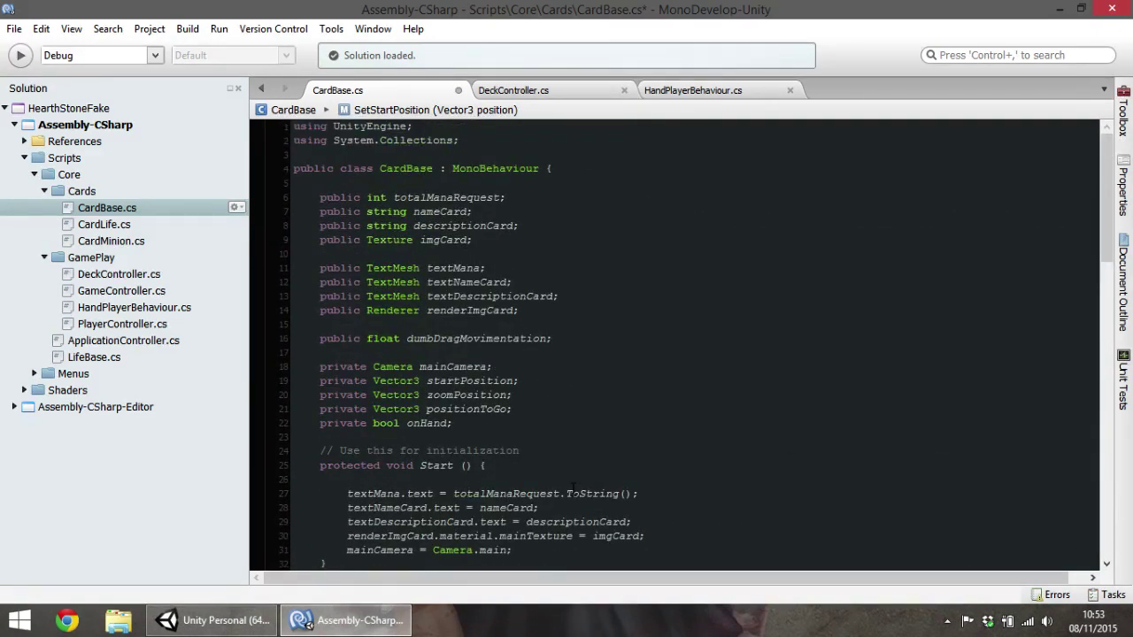
pyautogui.moveTo(572, 488)
# Add 'public Vector3 offsetZoomPositon;' below dumbDragMovimentation, save, and return to Unity
pyautogui.click(511, 417)
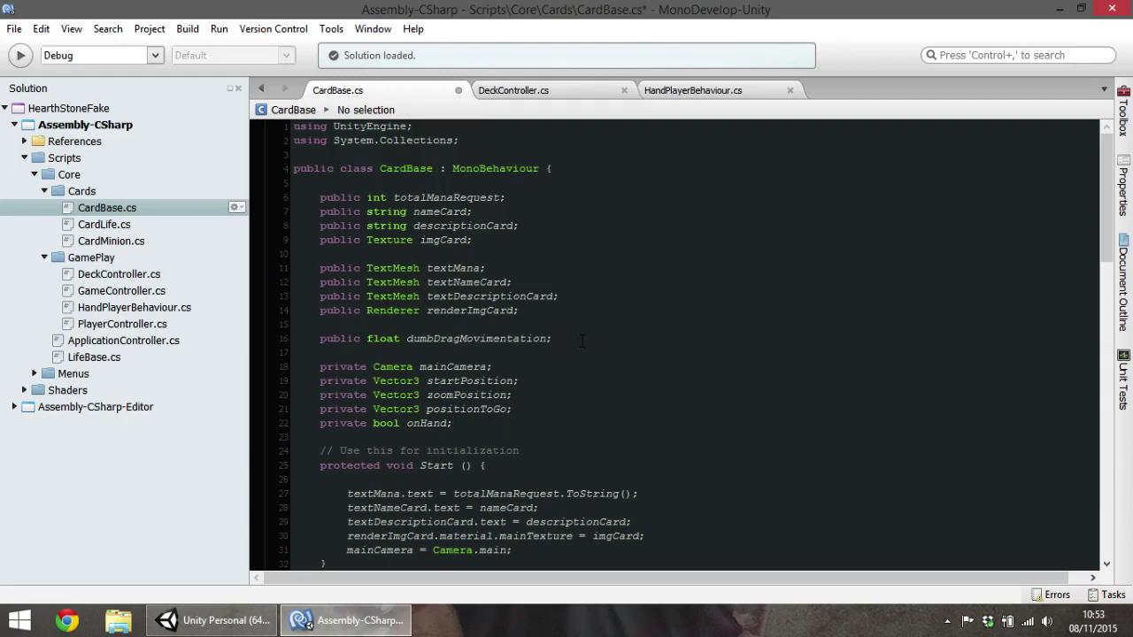
pyautogui.press('Return')
pyautogui.write('publi')
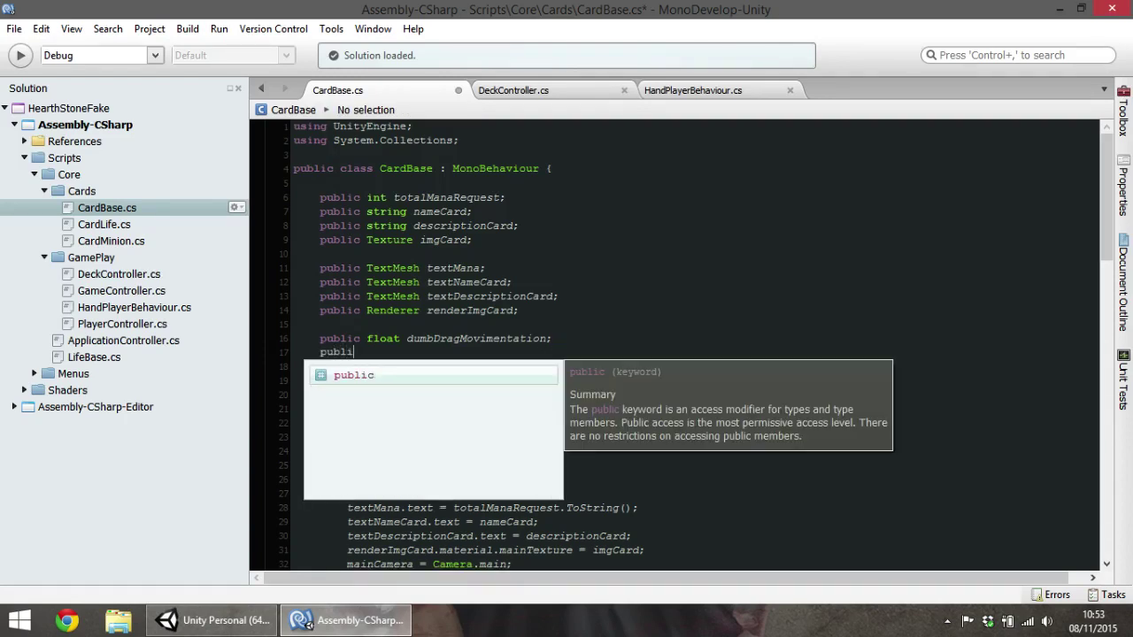
pyautogui.write('c Ve')
pyautogui.press('Return')
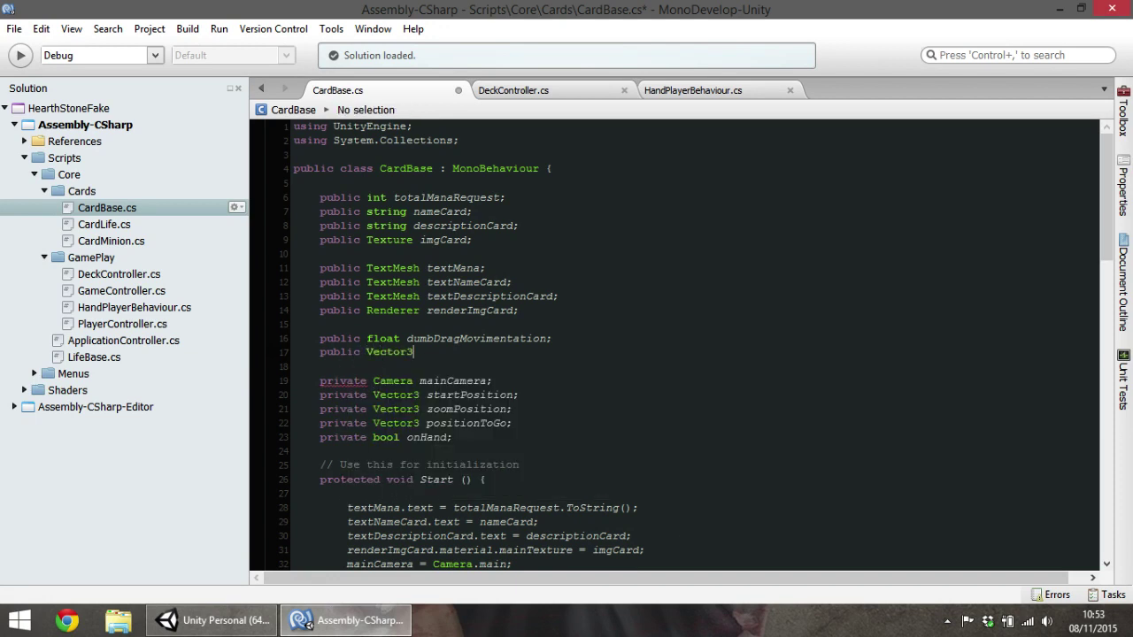
pyautogui.write('offsetZoomPositon;')
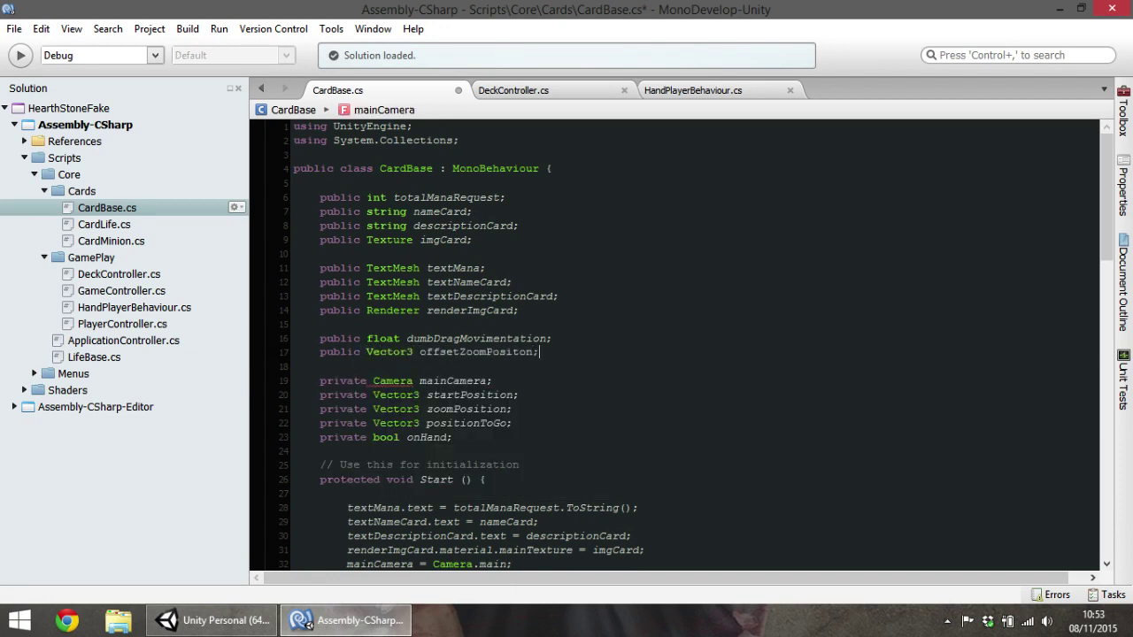
pyautogui.hotkey('ctrl', 's')
pyautogui.click(213, 619)
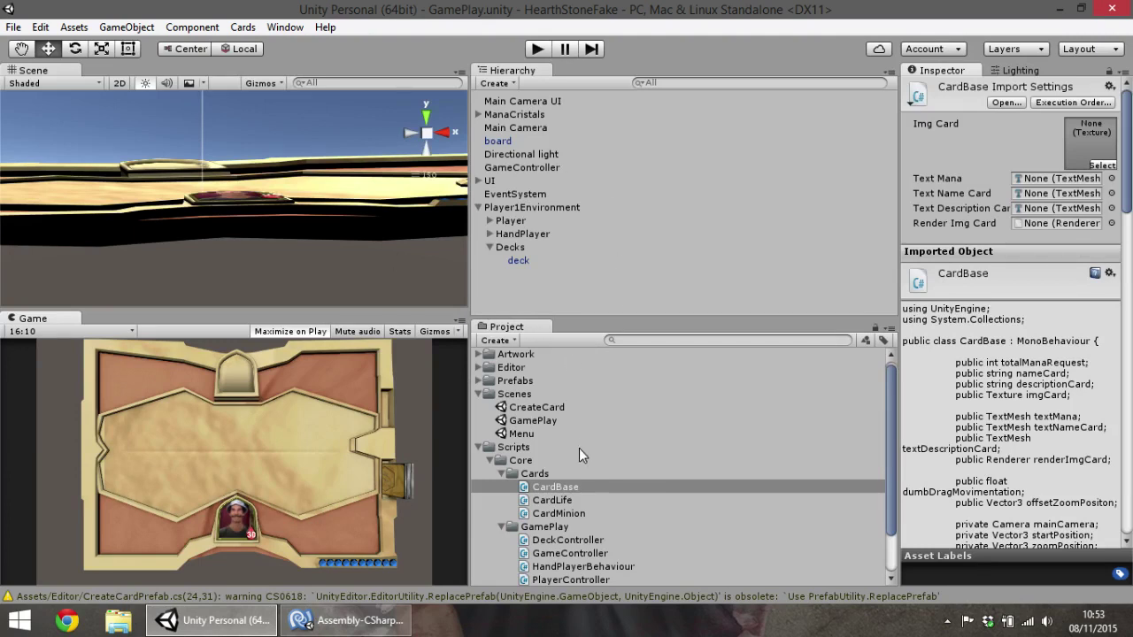
# Select the CardAlakazam prefab under Prefabs to view its Offset Zoom Positon (0, 0, 0)
pyautogui.click(481, 380)
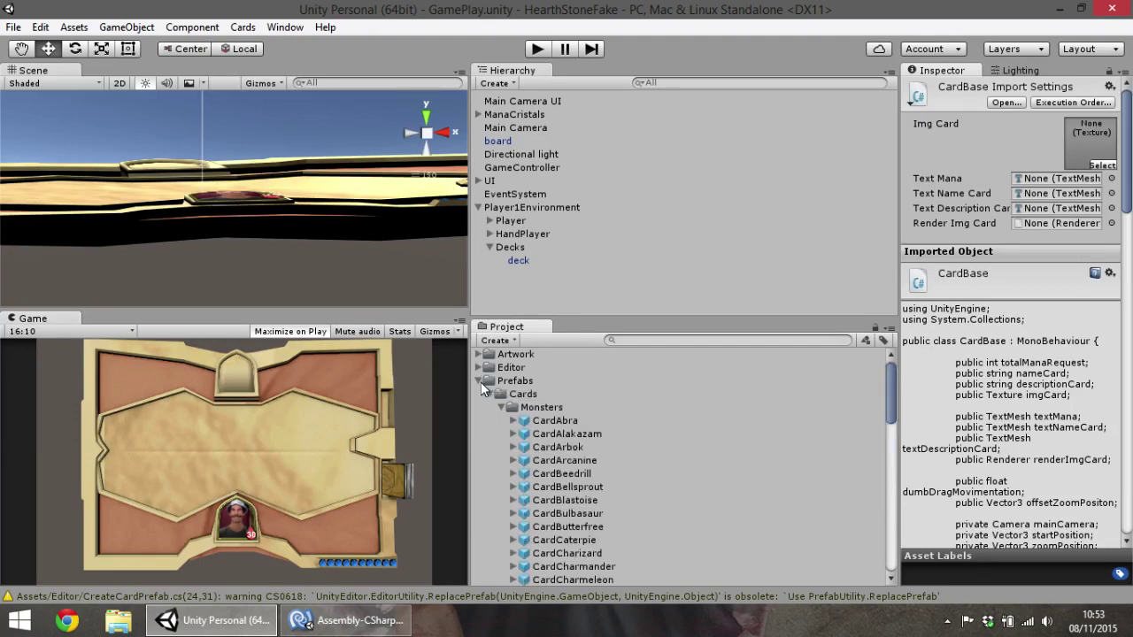
pyautogui.click(551, 434)
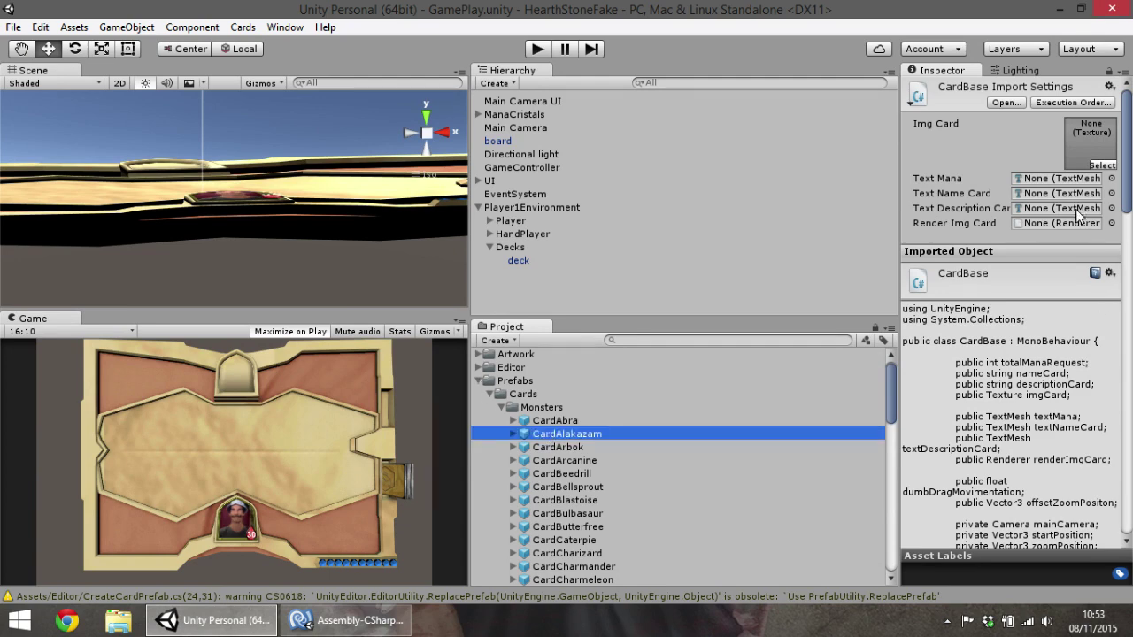
pyautogui.scroll(-3, 1039, 246)
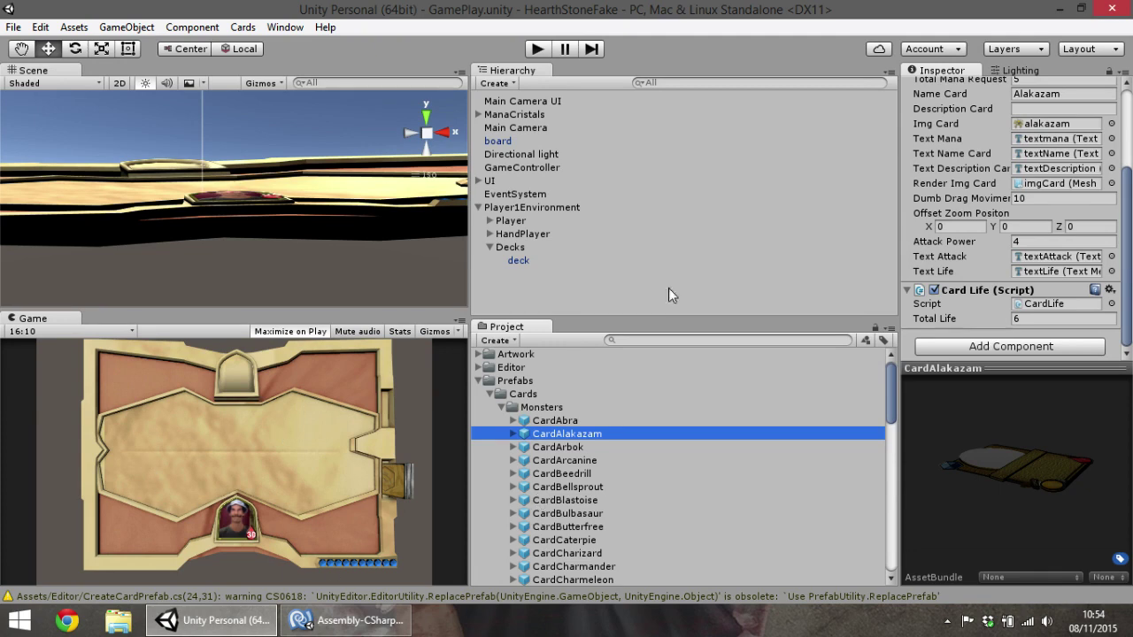
# Inspect the FirstCard prefab and its Offset Zoom Position Y value
pyautogui.scroll(4, 1089, 272)
pyautogui.scroll(-2, 567, 443)
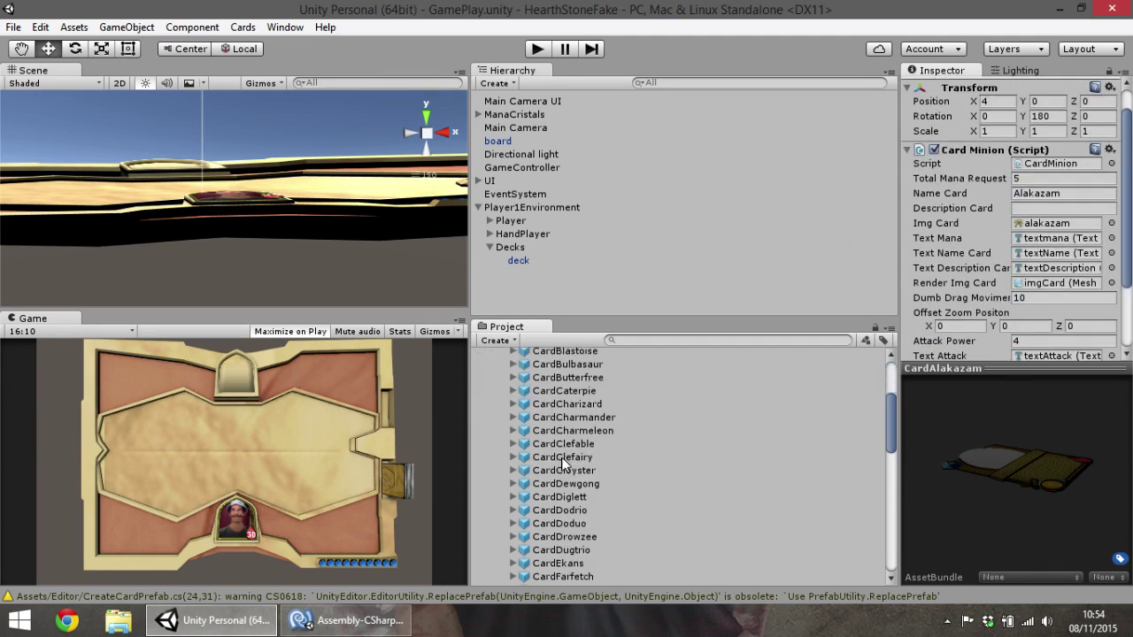
pyautogui.scroll(-6, 561, 456)
pyautogui.scroll(-2, 557, 460)
pyautogui.click(554, 461)
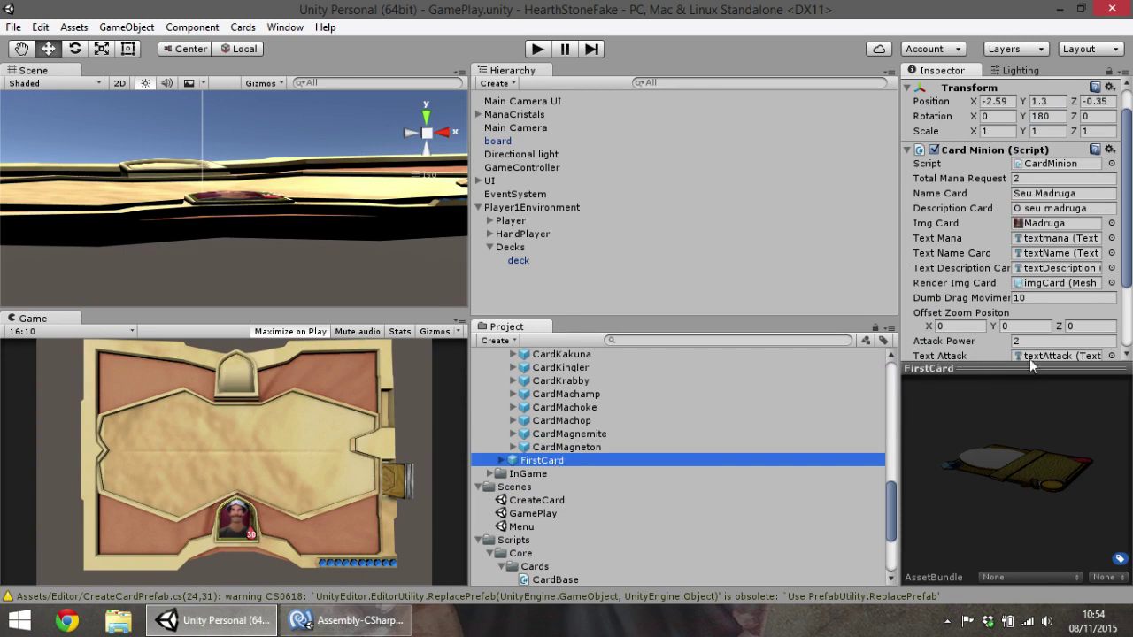
pyautogui.scroll(-4, 979, 307)
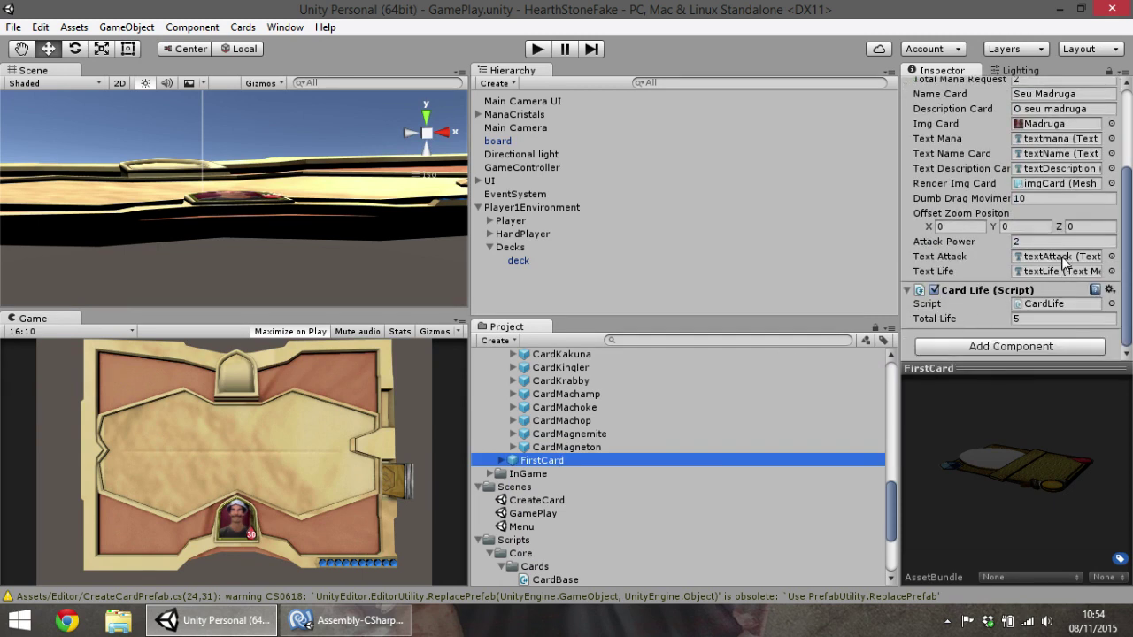
pyautogui.click(1032, 228)
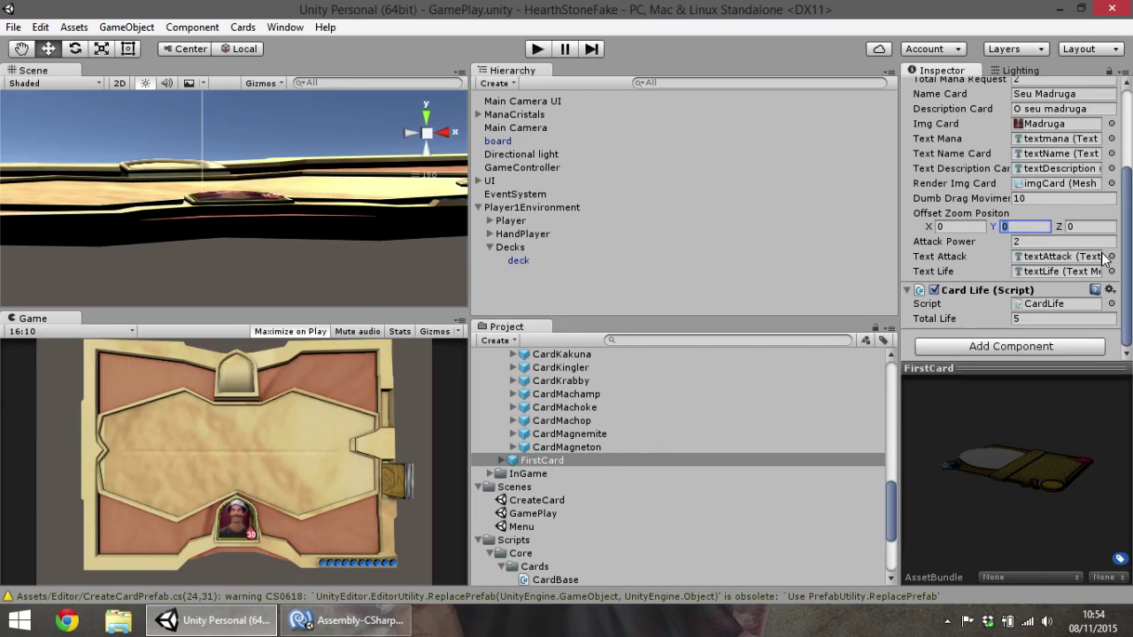
# Multi-select the card prefabs from CardAbra through CardMagneton in the Project panel
pyautogui.scroll(3, 1105, 257)
pyautogui.scroll(10, 689, 460)
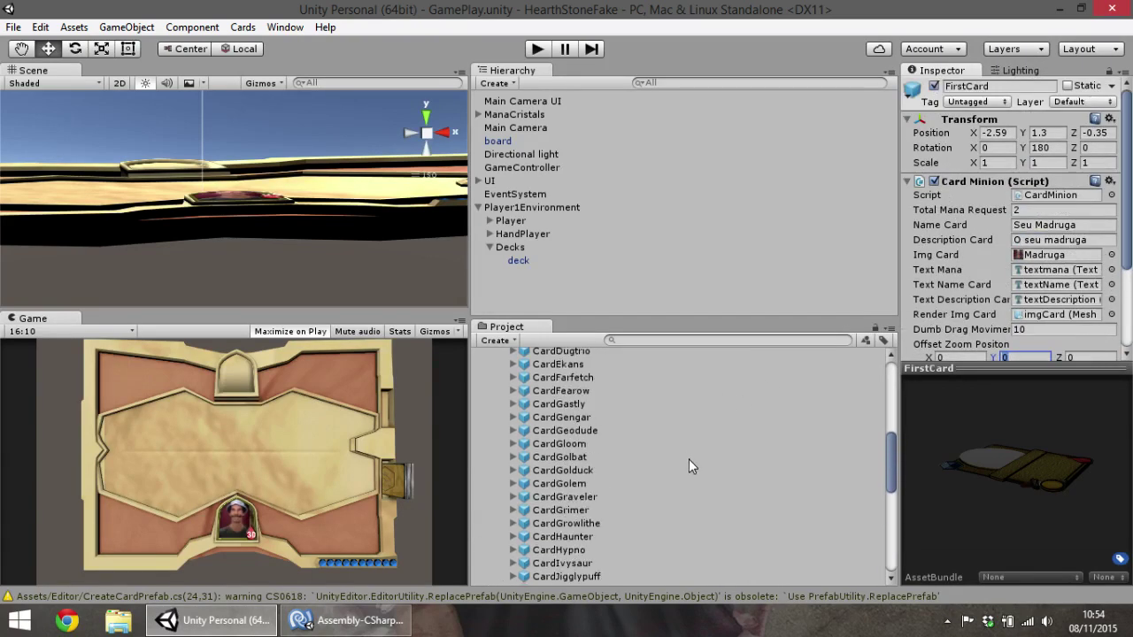
pyautogui.scroll(8, 689, 460)
pyautogui.click(555, 420)
pyautogui.scroll(-7, 611, 436)
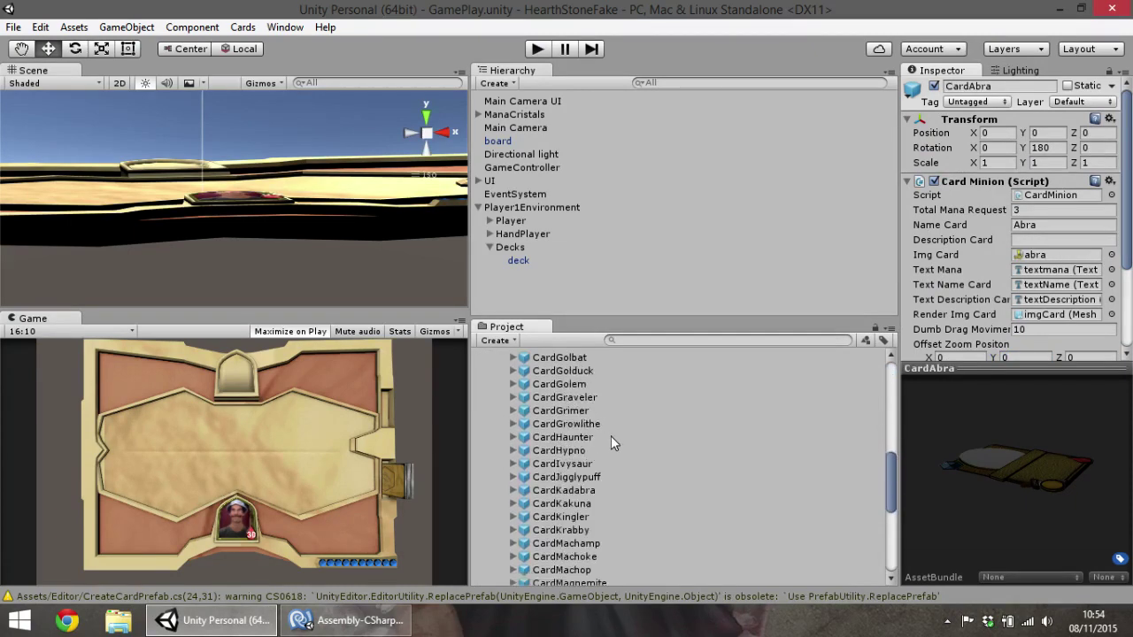
pyautogui.scroll(-11, 606, 440)
pyautogui.keyDown('shift'); pyautogui.click(580, 447); pyautogui.keyUp('shift')
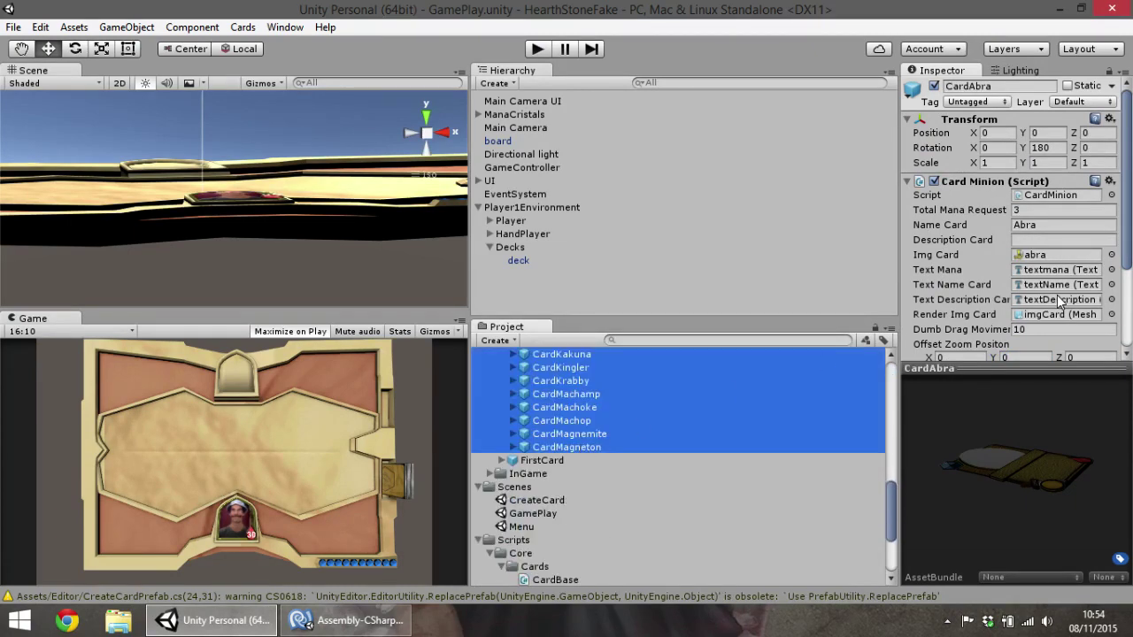
# Enter 10 as the shared Offset Zoom Position Y for the selected prefabs and start Play mode
pyautogui.scroll(-3, 1129, 270)
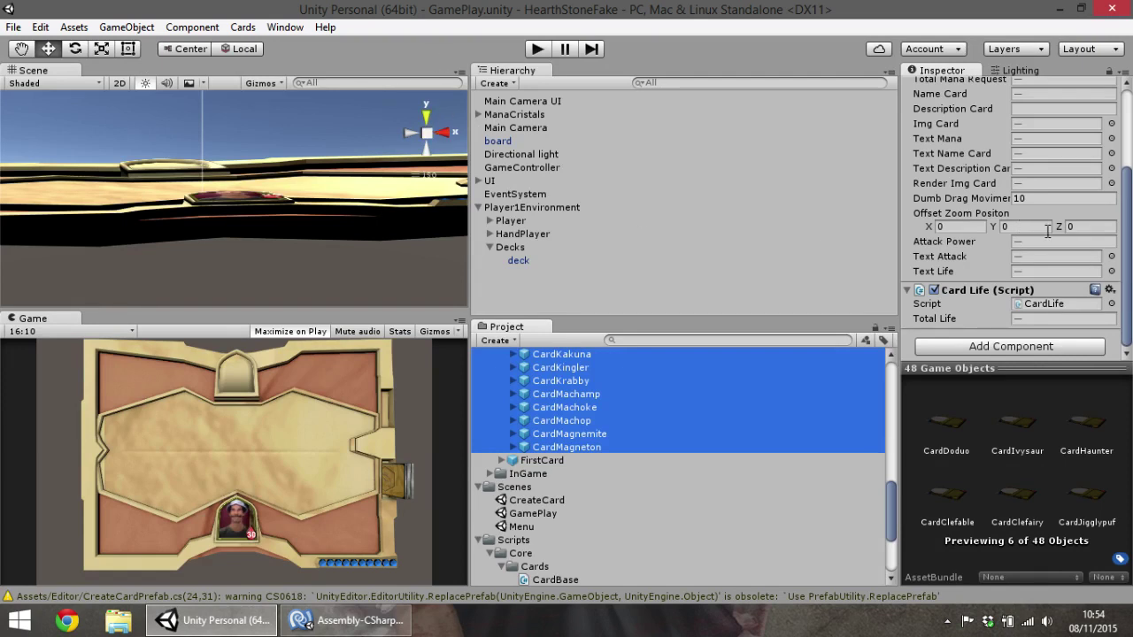
pyautogui.click(1031, 225)
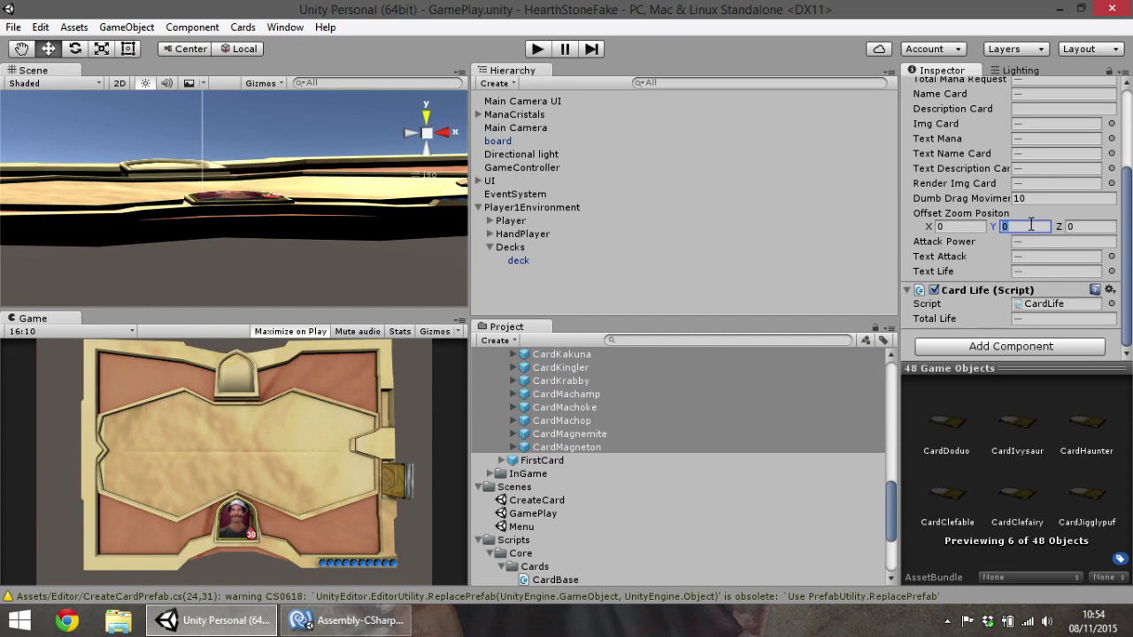
pyautogui.write('10')
pyautogui.click(1082, 228)
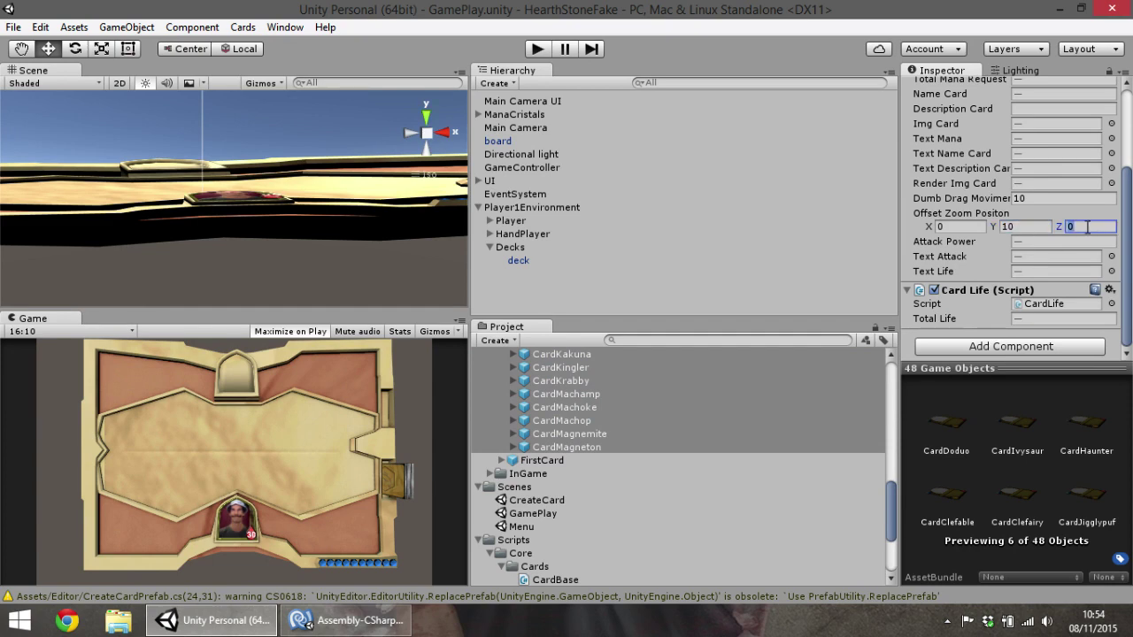
pyautogui.click(537, 52)
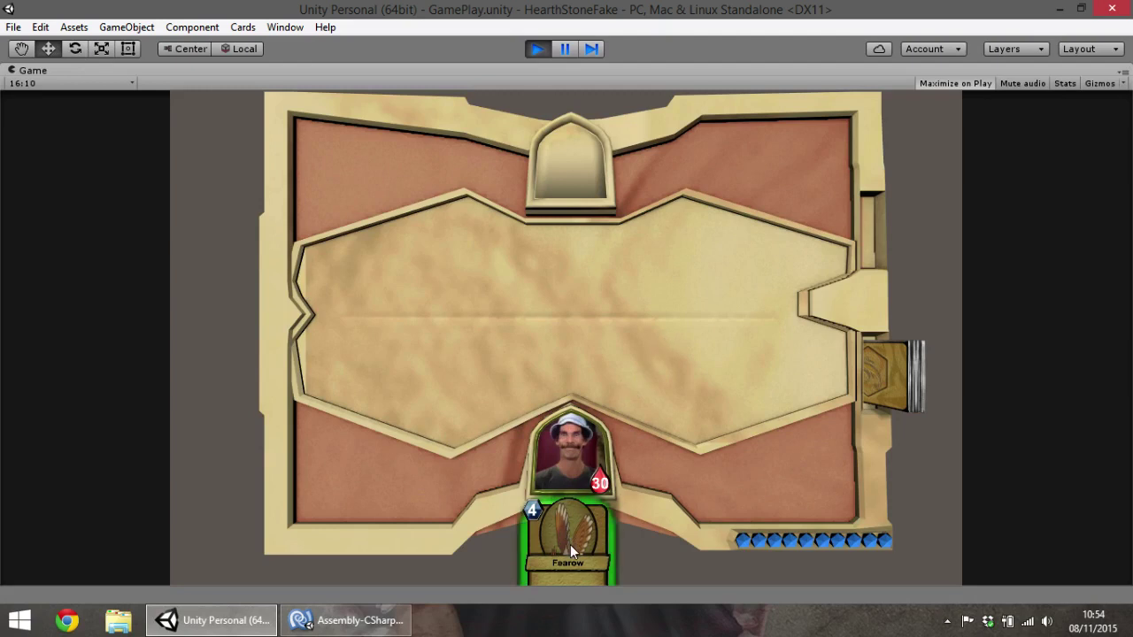
# Drag the Fearow card toward the board, stop play mode, and switch to CardBase.cs in MonoDevelop
pyautogui.moveTo(570, 544)
pyautogui.mouseDown()
pyautogui.moveTo(550, 373)
pyautogui.moveTo(579, 558)
pyautogui.mouseUp()
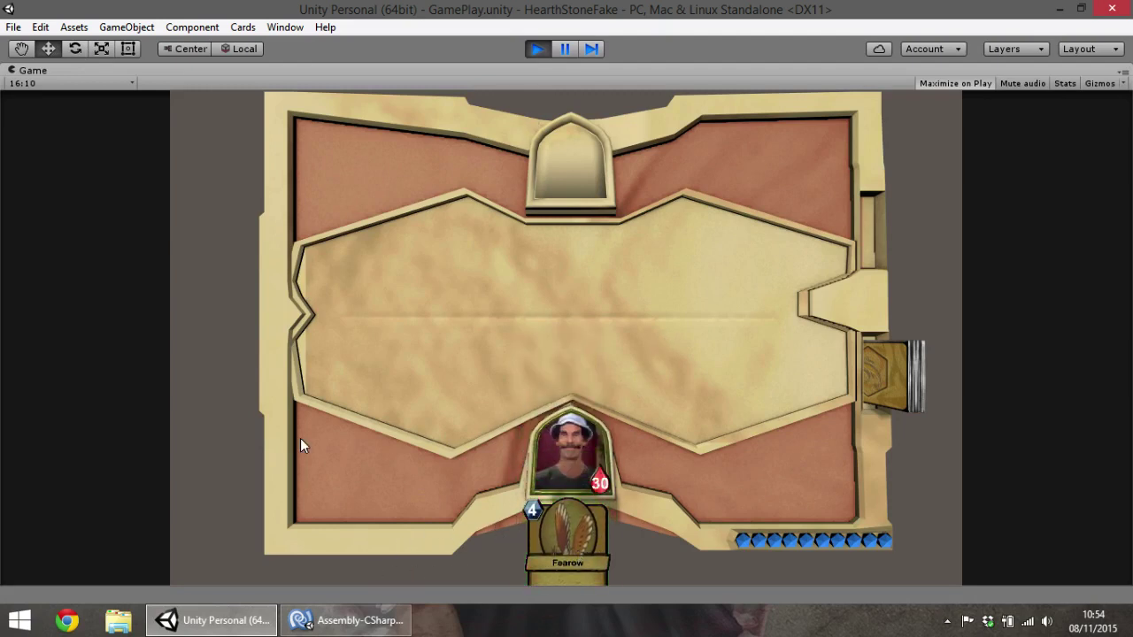
pyautogui.click(538, 49)
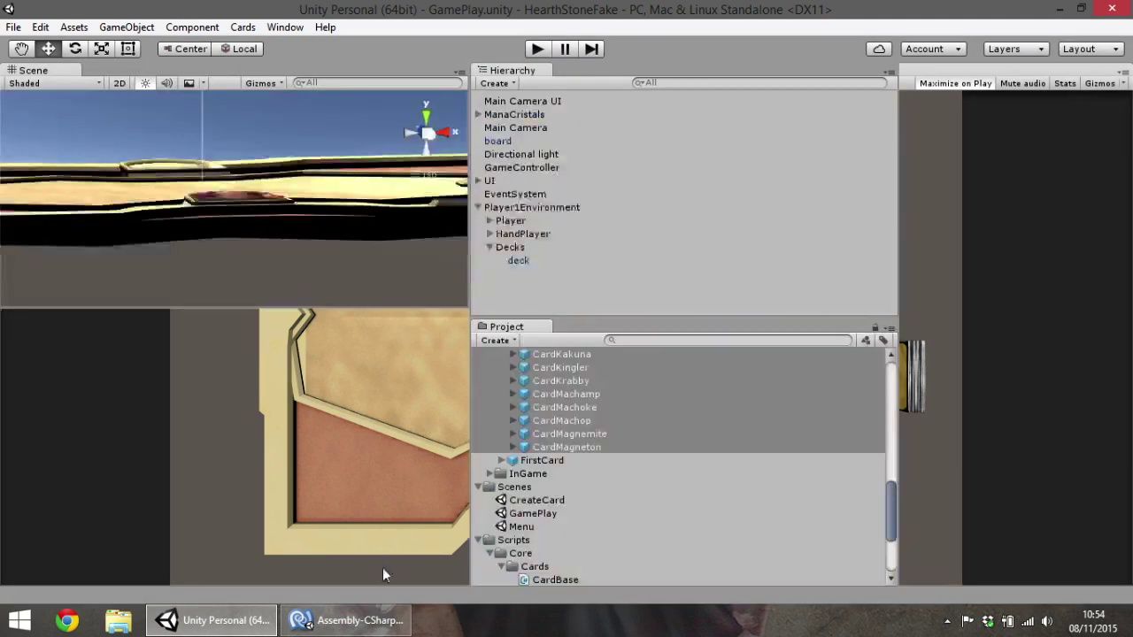
pyautogui.click(363, 621)
# Trace offsetZoomPositon in CardBase.cs to line 85 of SetStartPosition, then return to Unity
pyautogui.click(502, 352)
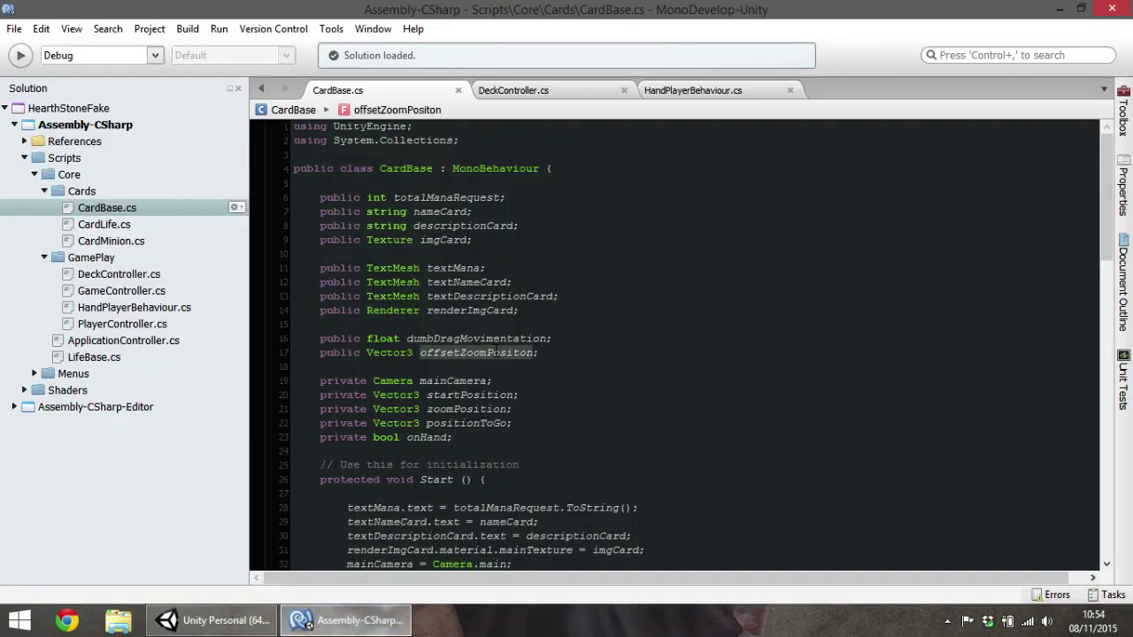
pyautogui.click(600, 405)
pyautogui.scroll(-10, 602, 389)
pyautogui.scroll(-5, 604, 363)
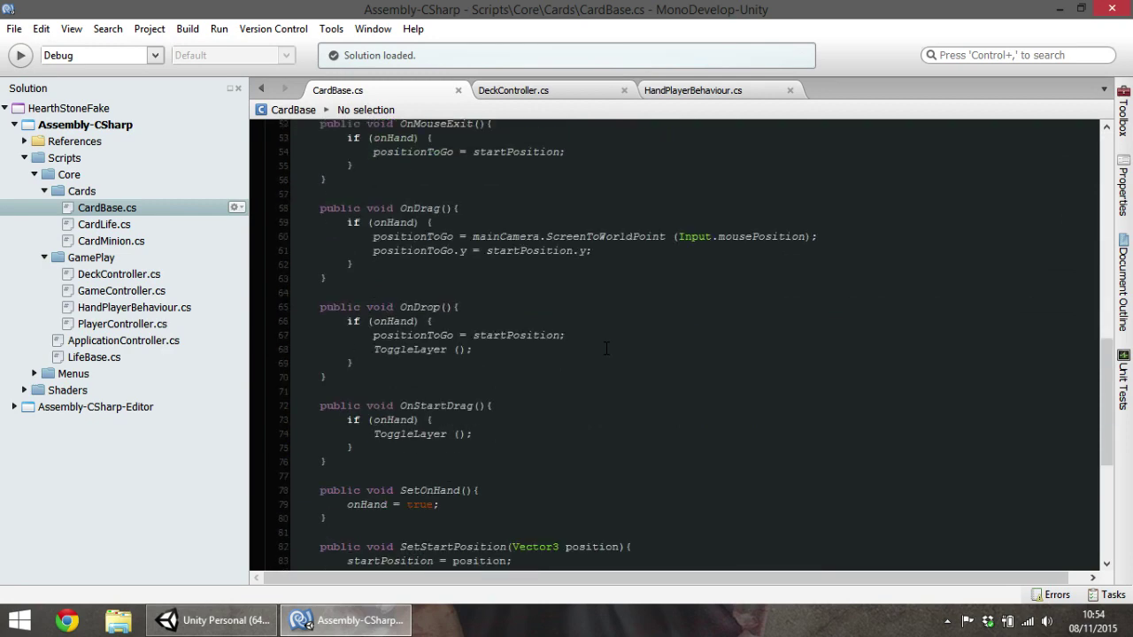
pyautogui.scroll(-5, 607, 348)
pyautogui.scroll(-1, 590, 353)
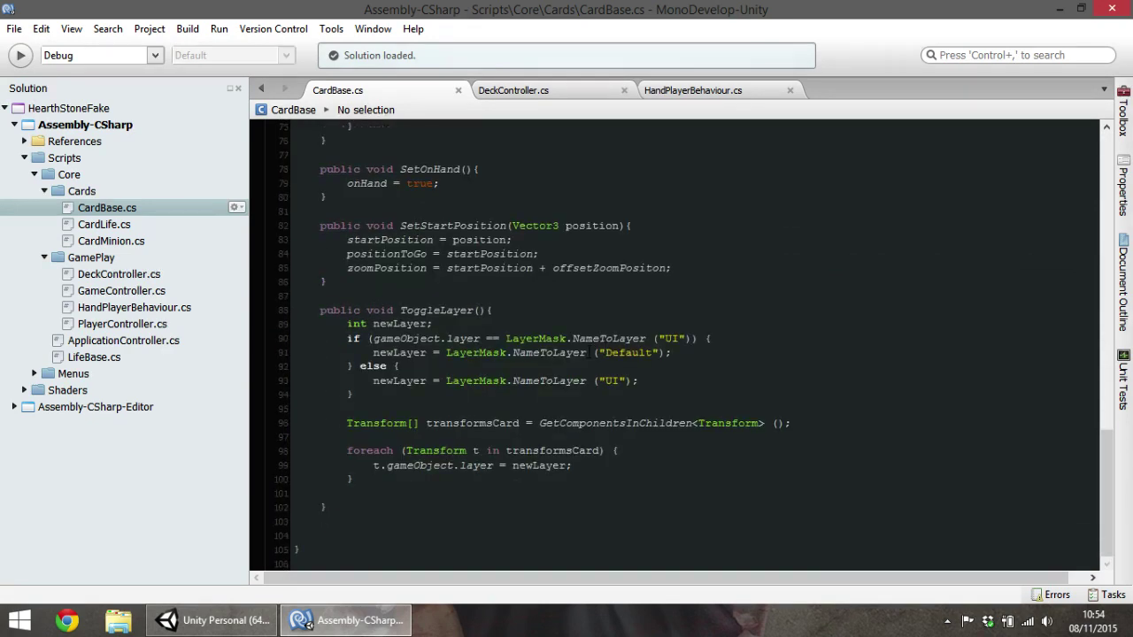
pyautogui.click(482, 269)
pyautogui.press('Down')
pyautogui.moveTo(691, 271); pyautogui.dragTo(556, 270)
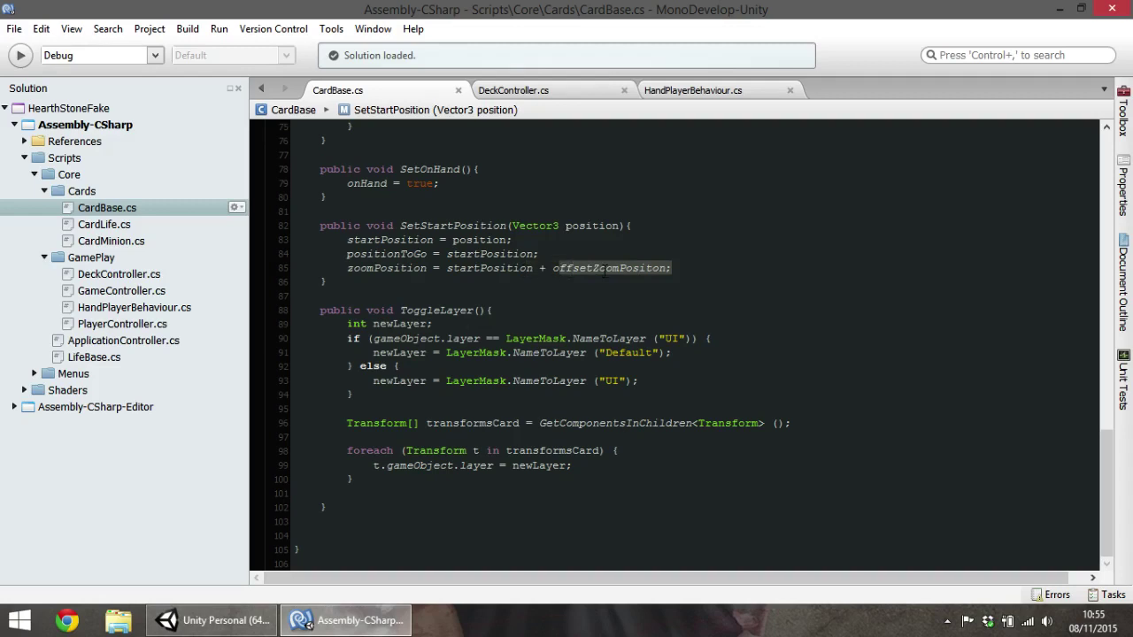
pyautogui.click(605, 270)
pyautogui.click(358, 625)
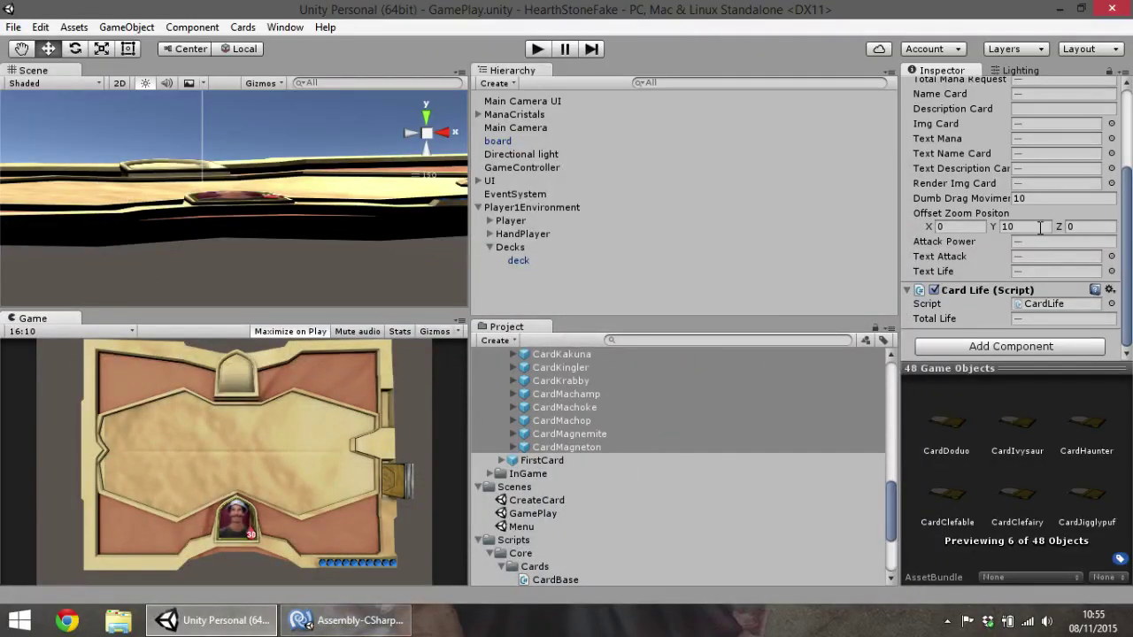
# Check the zoom offset on CardKingler, CardMachop, CardAlakazam, CardAbra, CardArcanine and CardBlastoise
pyautogui.click(619, 367)
pyautogui.click(592, 413)
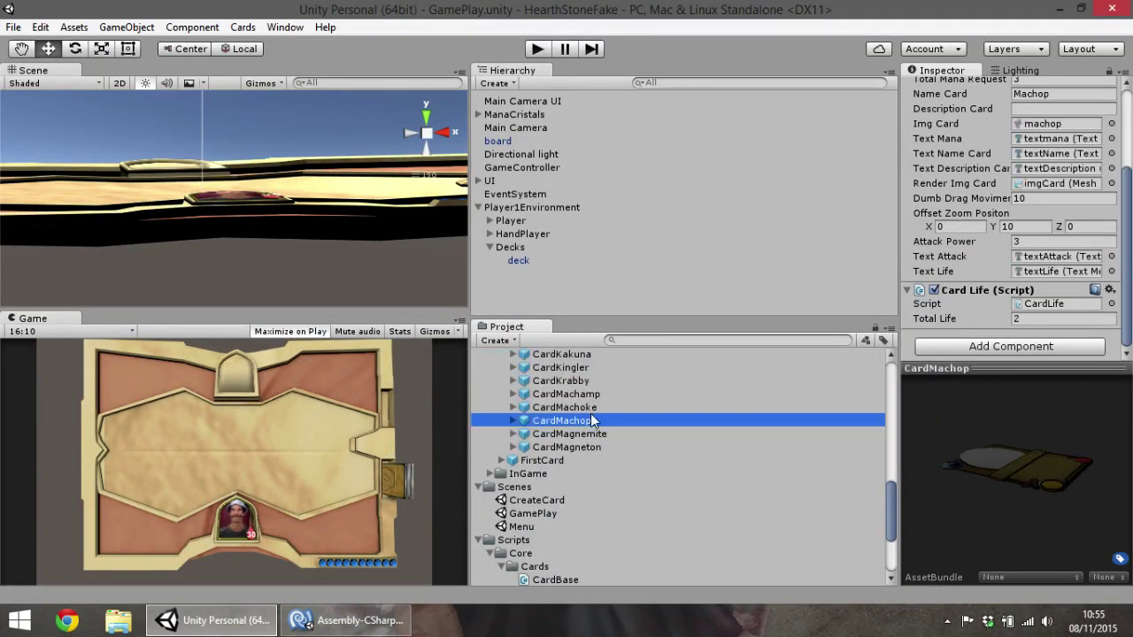
pyautogui.scroll(4, 602, 402)
pyautogui.click(602, 438)
pyautogui.press('Up')
pyautogui.press('Up')
pyautogui.press('Up')
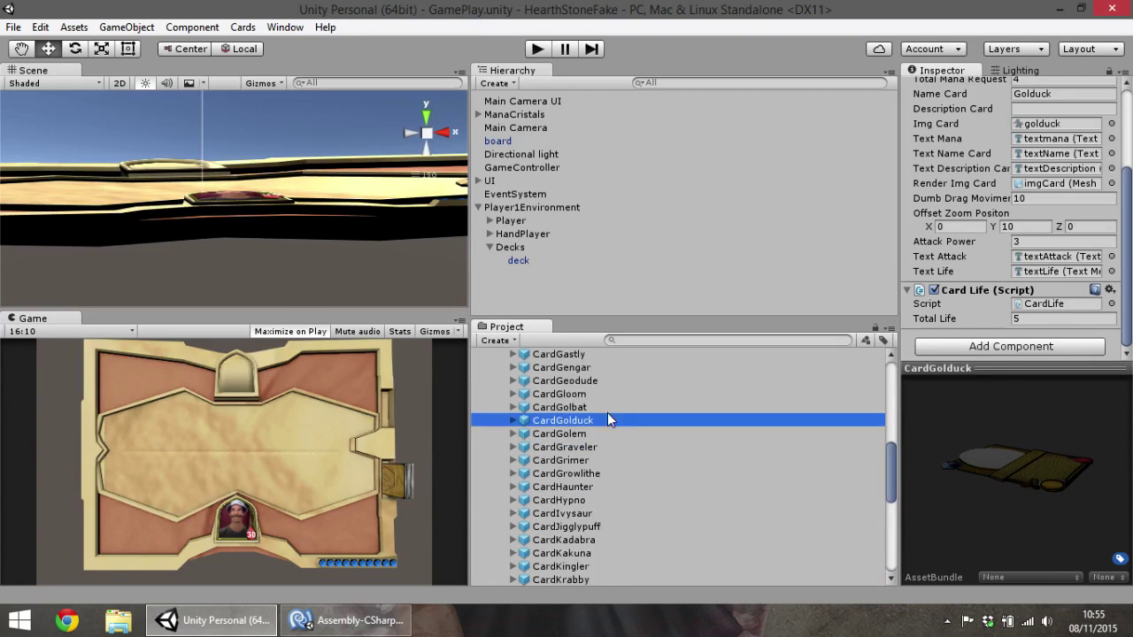
pyautogui.press('Up')
pyautogui.press('Up')
pyautogui.press('Up')
pyautogui.press('Up')
pyautogui.press('Up')
pyautogui.press('Up')
pyautogui.press('Up')
pyautogui.press('Up')
pyautogui.press('Up')
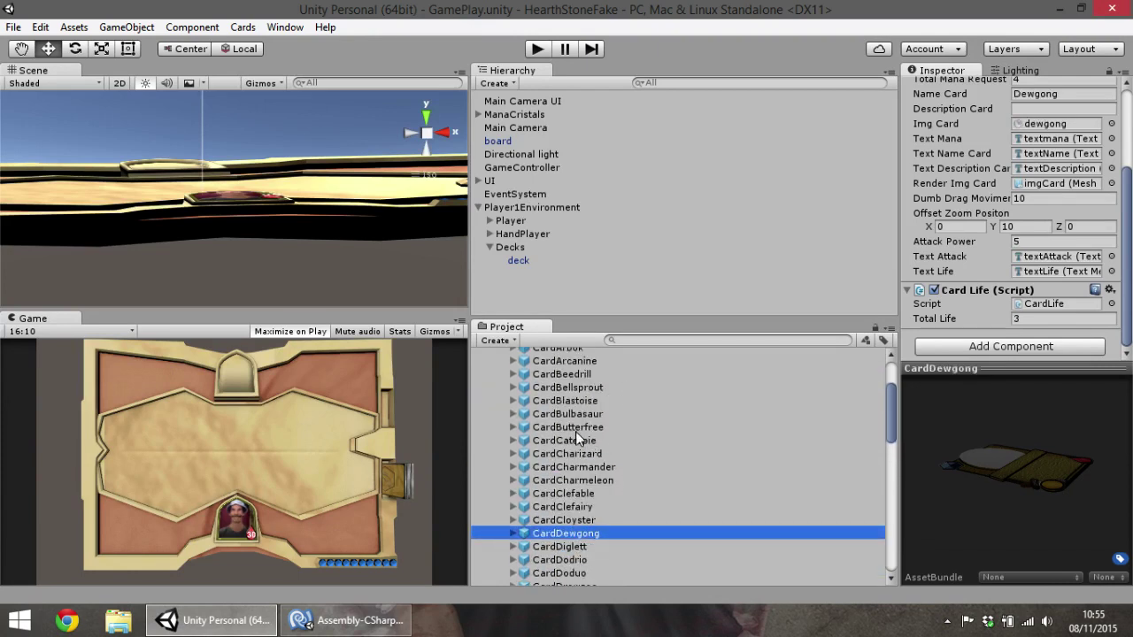
pyautogui.scroll(3, 576, 440)
pyautogui.click(575, 433)
pyautogui.click(571, 421)
pyautogui.click(567, 460)
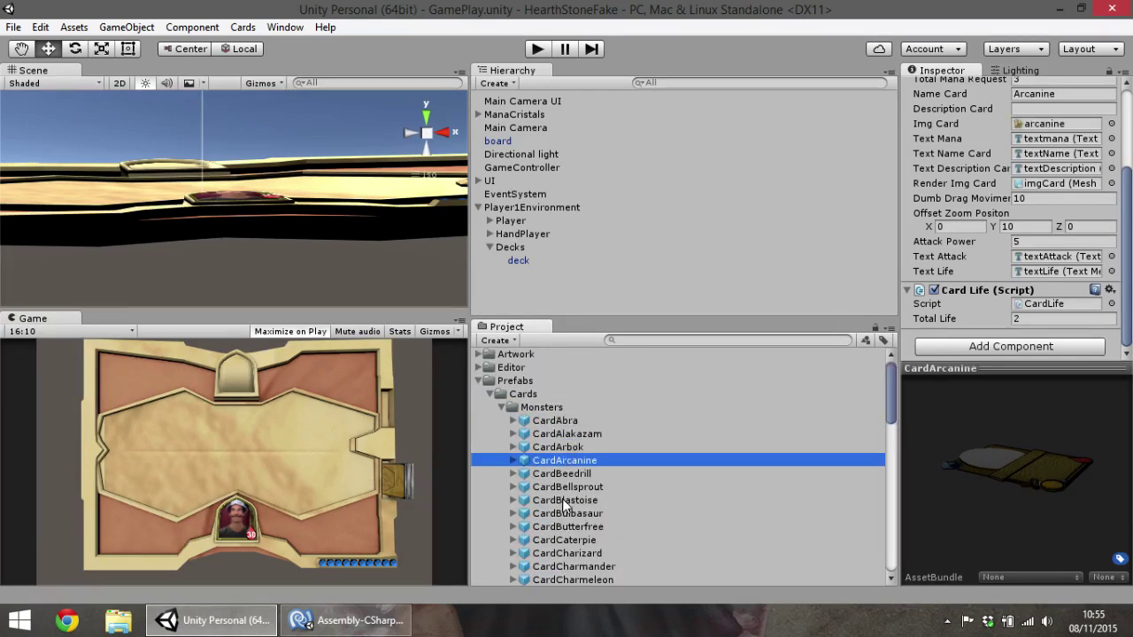
pyautogui.click(564, 500)
# Check CardGolduck, CardKingler, CardMagneton, CardMachop and CardMachoke, select Machoke's Z field, and return to MonoDevelop
pyautogui.scroll(-3, 567, 496)
pyautogui.click(571, 470)
pyautogui.scroll(-5, 584, 478)
pyautogui.click(592, 474)
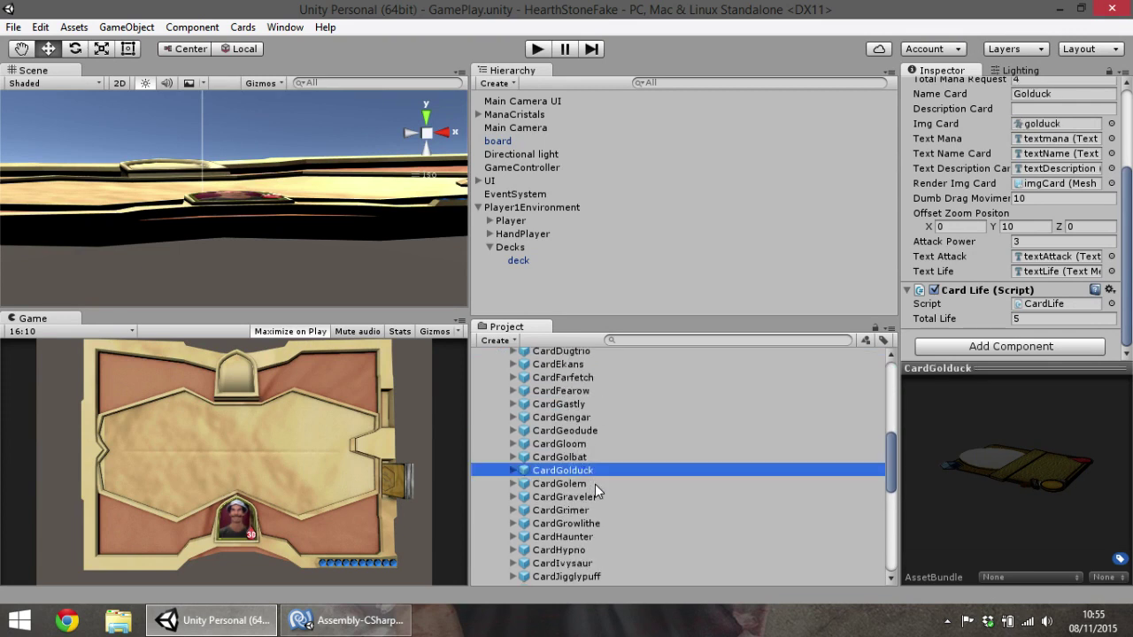
pyautogui.scroll(-3, 595, 484)
pyautogui.click(602, 466)
pyautogui.scroll(-3, 609, 473)
pyautogui.click(583, 398)
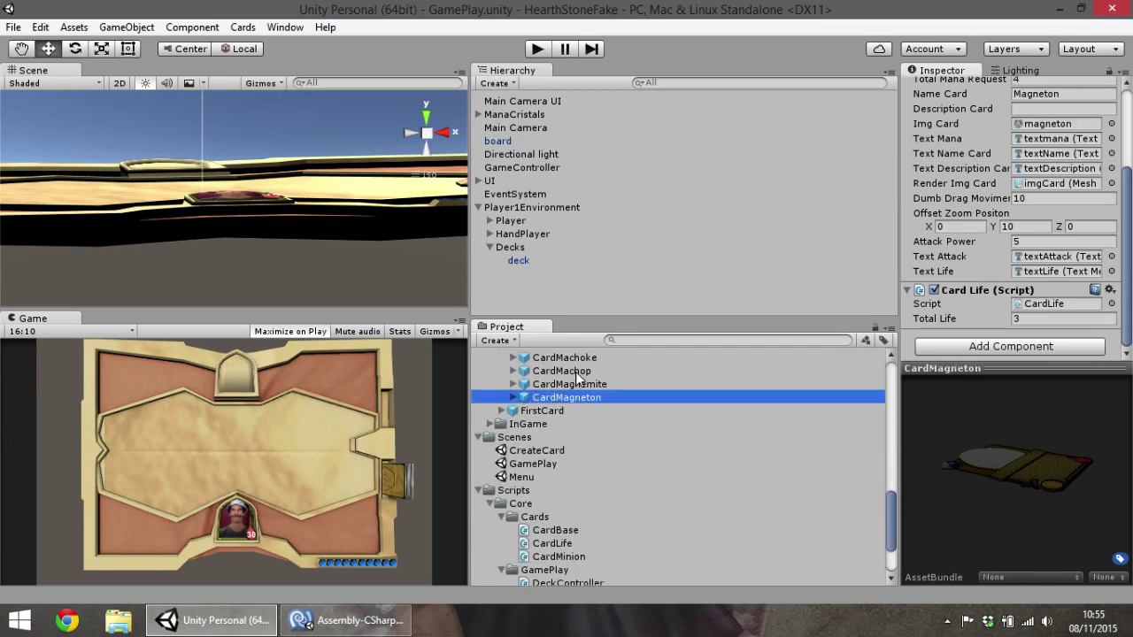
pyautogui.click(581, 371)
pyautogui.click(581, 358)
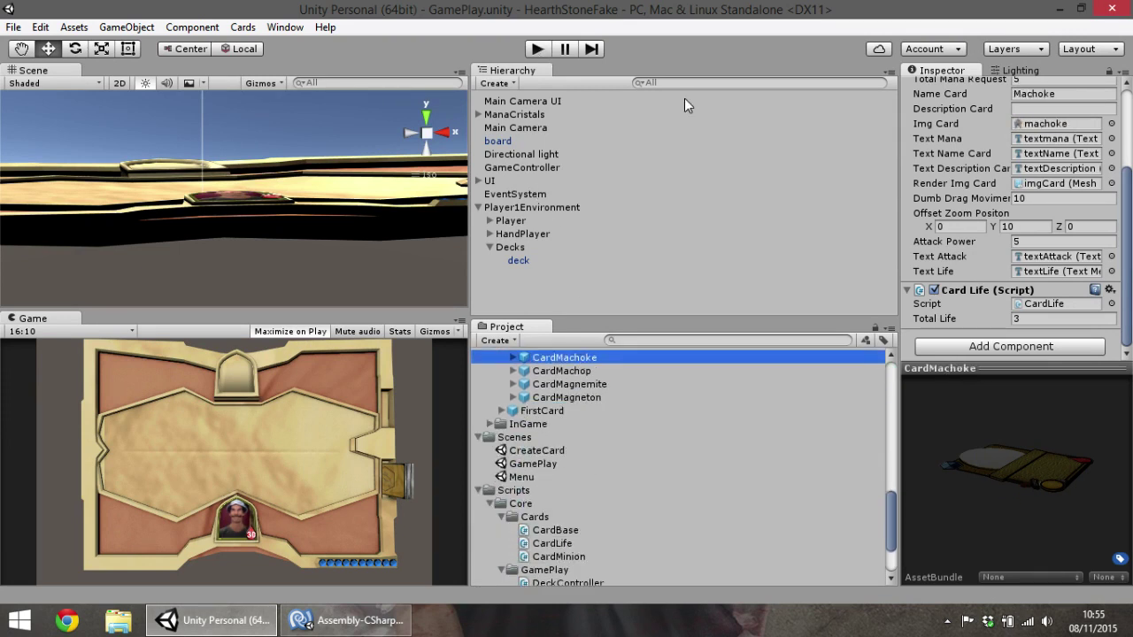
pyautogui.click(1080, 229)
pyautogui.write('10')
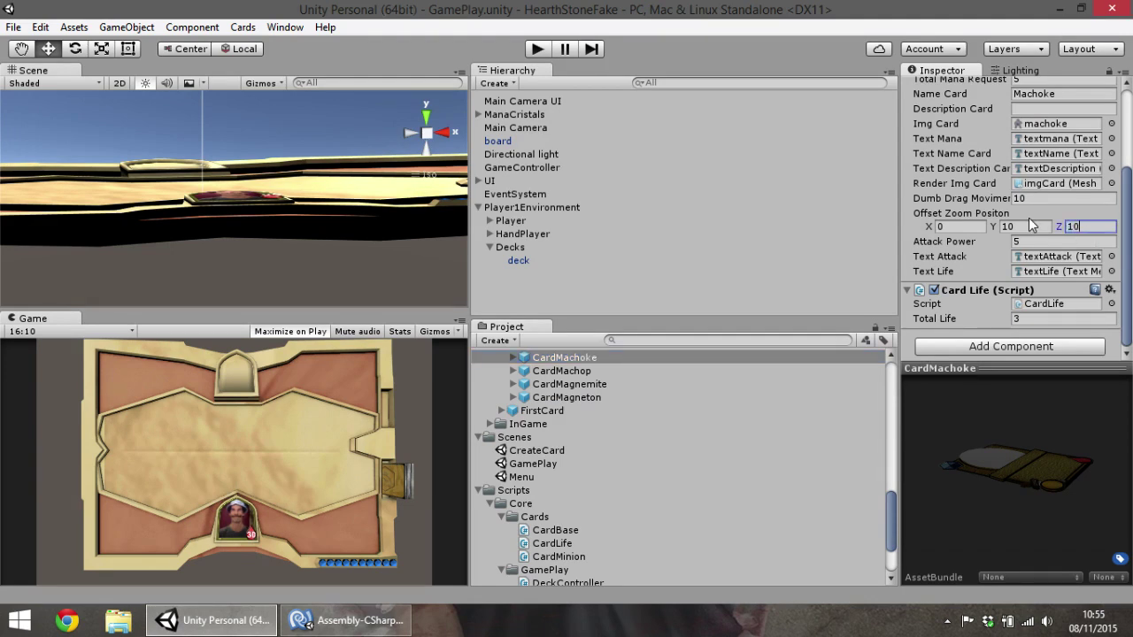
pyautogui.click(354, 620)
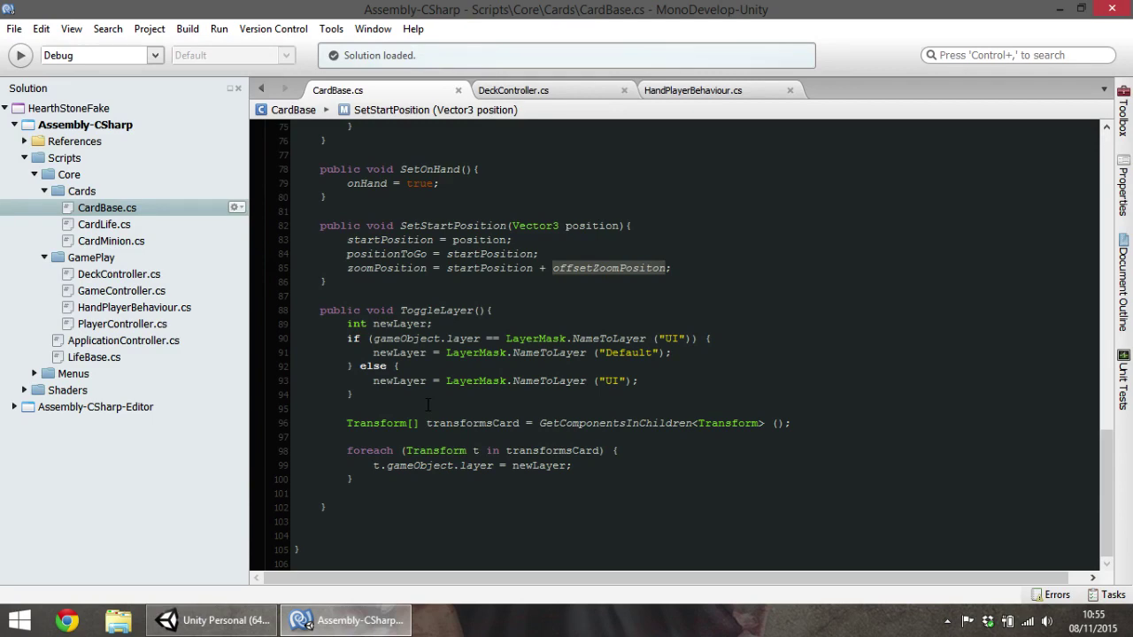
# Review the OnDrop check and the ToggleLayer call on line 68 in CardBase.cs
pyautogui.scroll(4, 517, 311)
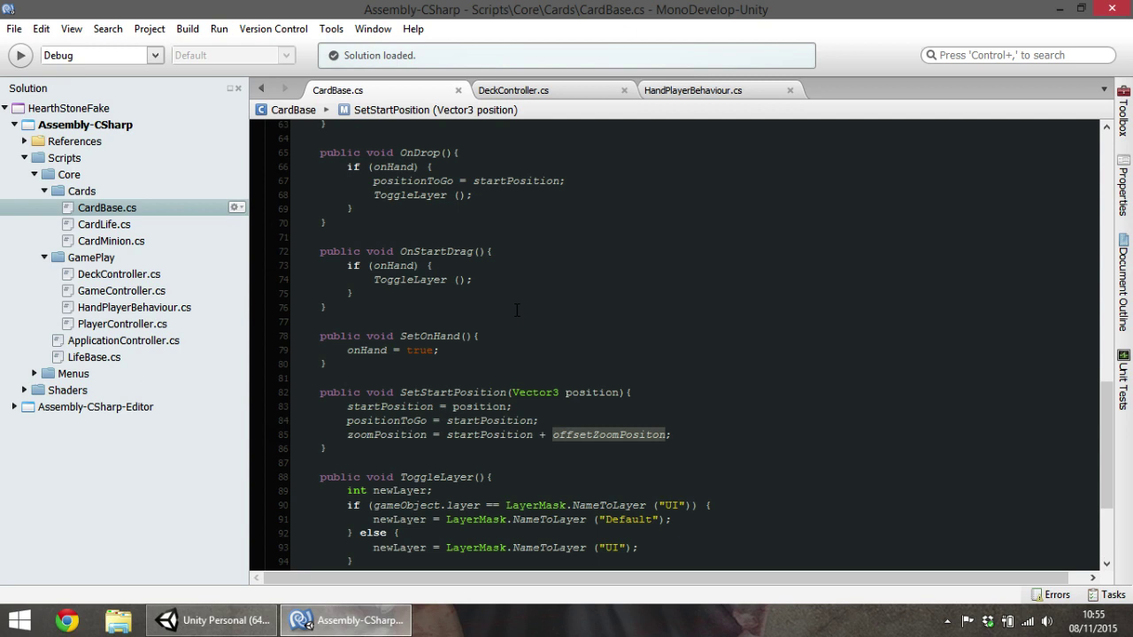
pyautogui.scroll(4, 517, 310)
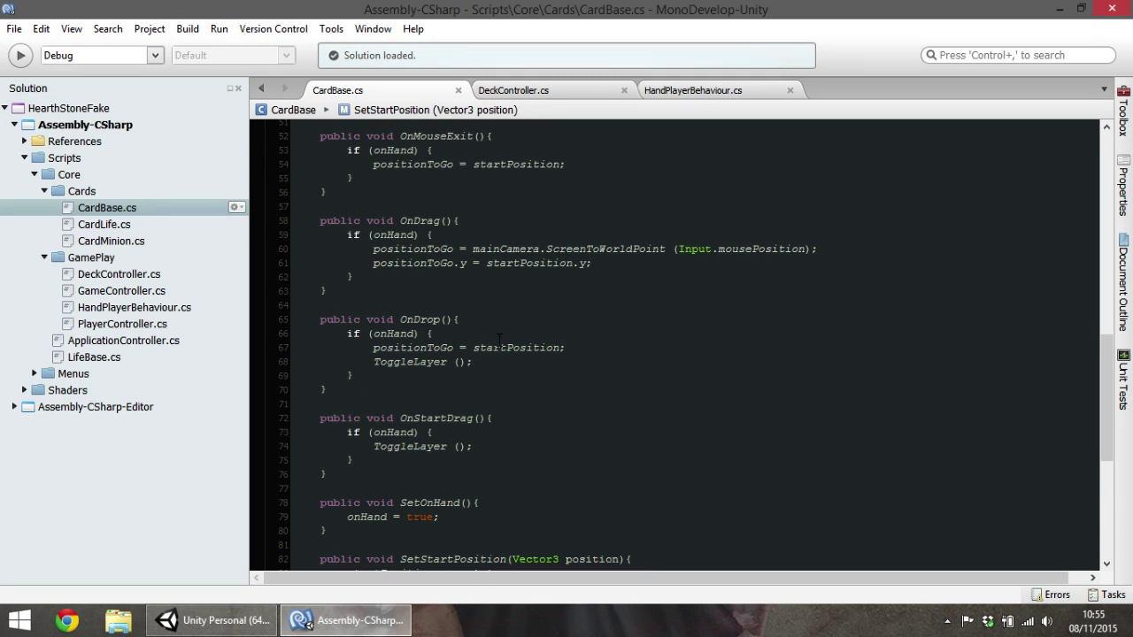
pyautogui.moveTo(348, 334); pyautogui.dragTo(556, 370)
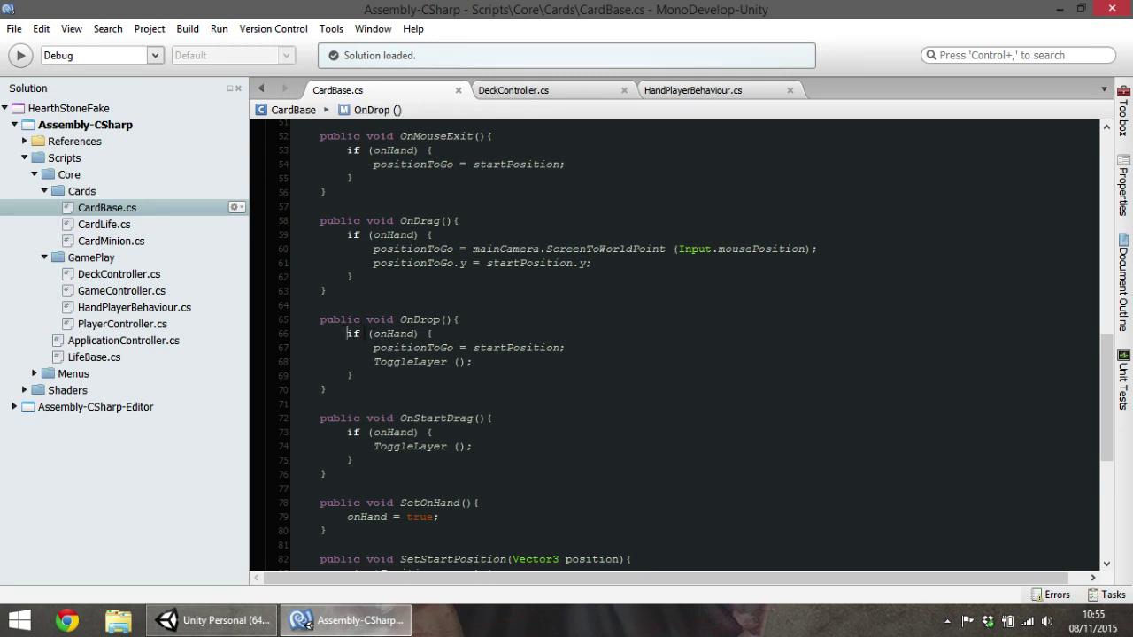
pyautogui.press('Escape')
pyautogui.moveTo(549, 360)
pyautogui.mouseDown()
pyautogui.moveTo(296, 362)
pyautogui.moveTo(320, 362)
pyautogui.mouseUp()
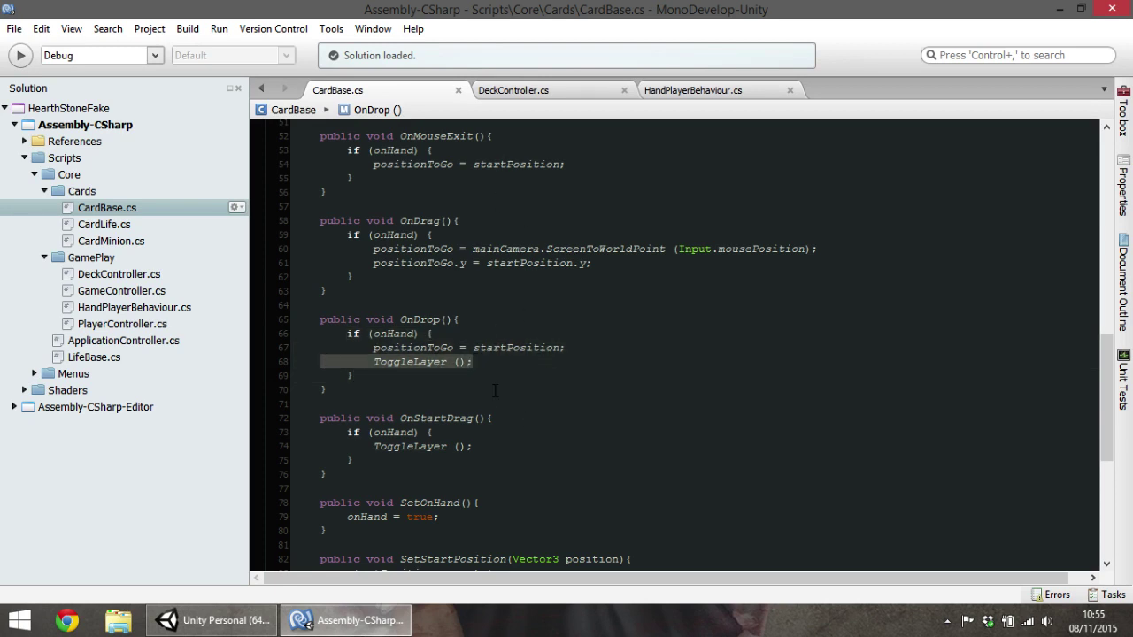
# In OnMouseHover, replace startPosition with zoomPosition using autocomplete
pyautogui.scroll(-3, 503, 435)
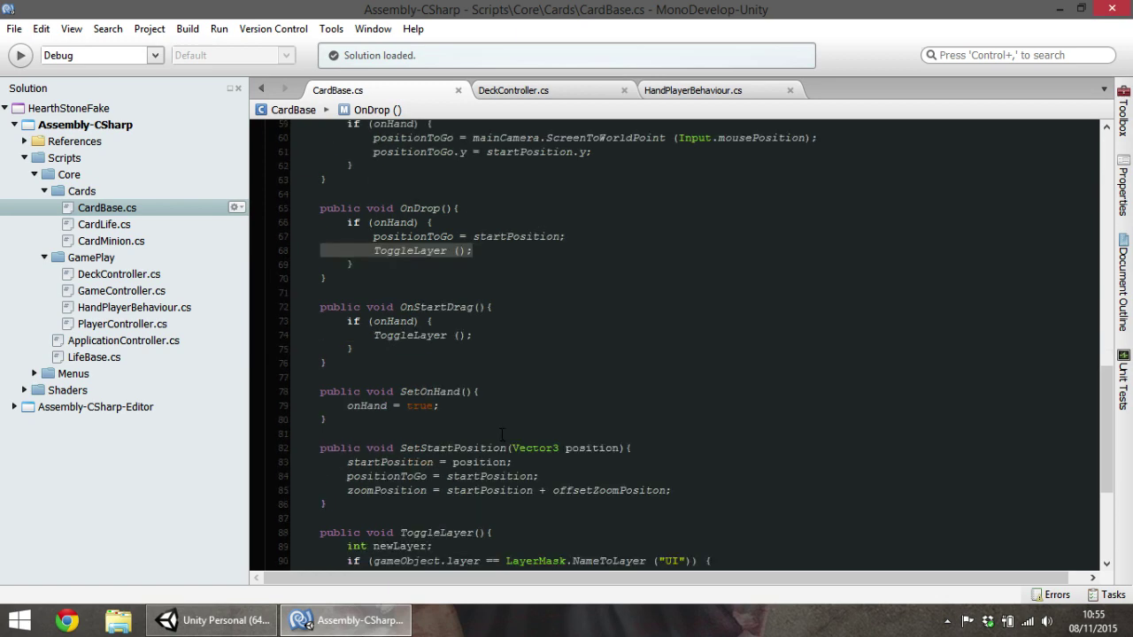
pyautogui.scroll(1, 503, 435)
pyautogui.scroll(5, 507, 424)
pyautogui.scroll(3, 506, 424)
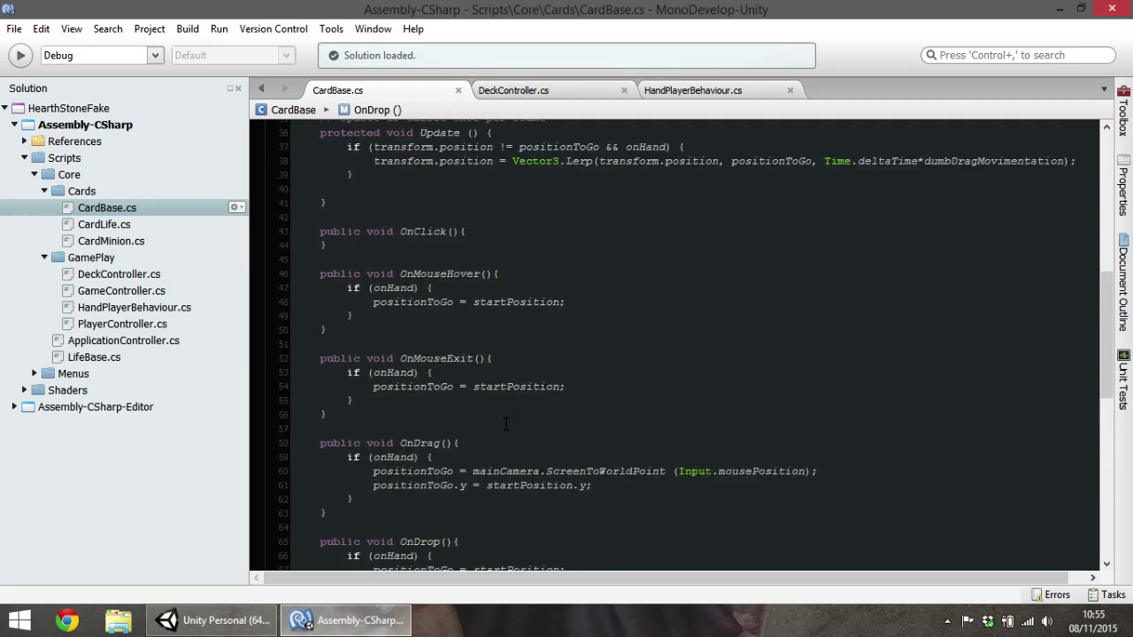
pyautogui.moveTo(347, 288); pyautogui.dragTo(624, 316)
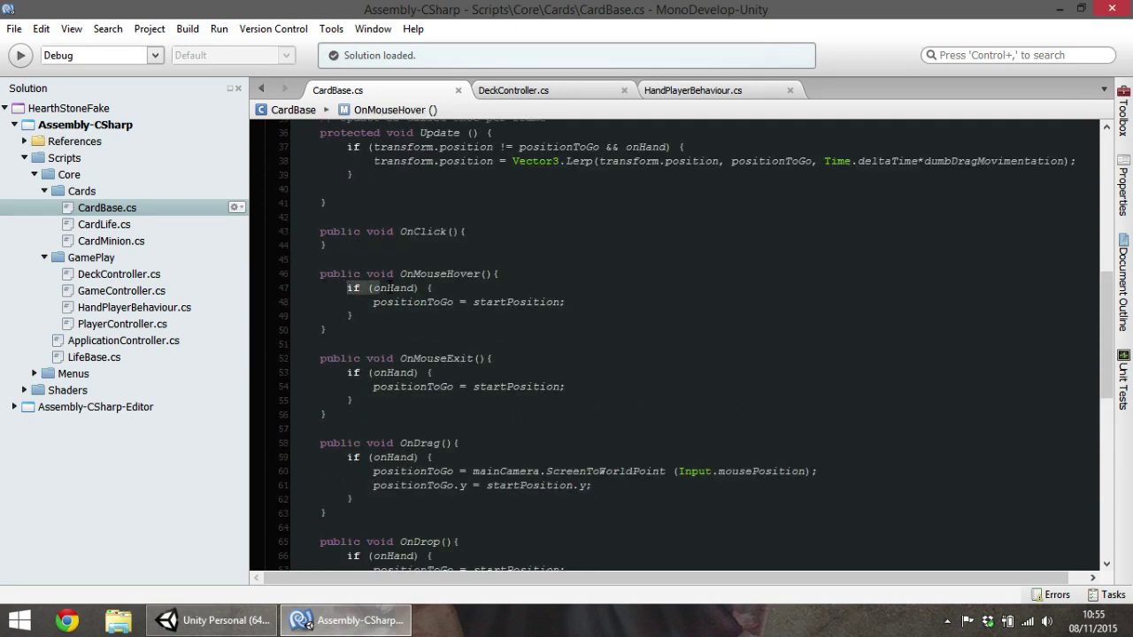
pyautogui.click(624, 321)
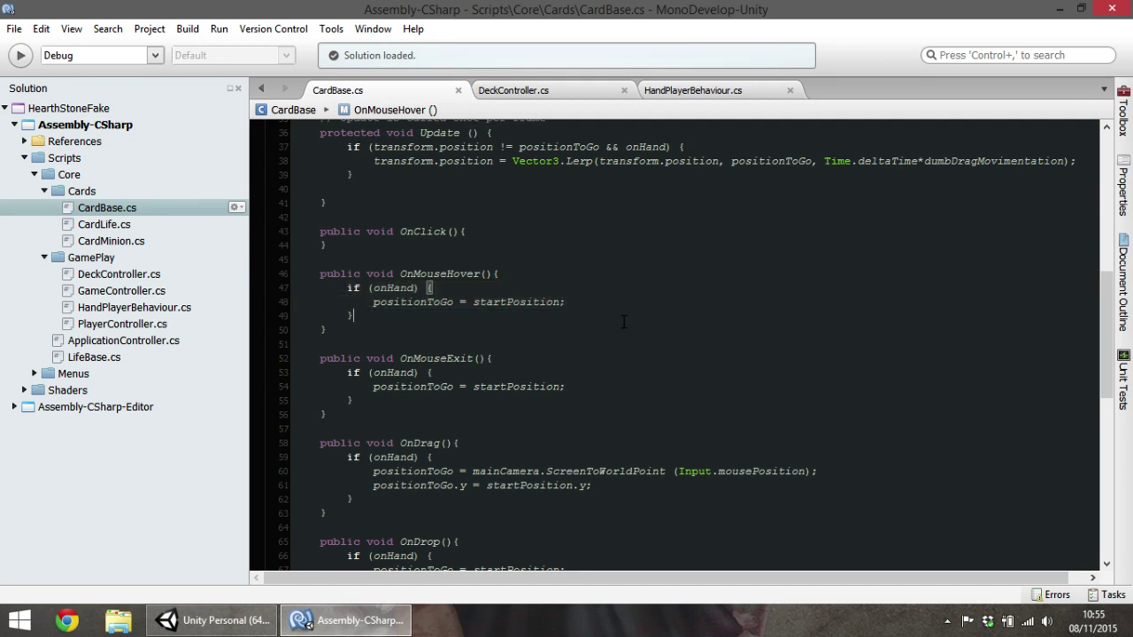
pyautogui.doubleClick(512, 302)
pyautogui.write('zo')
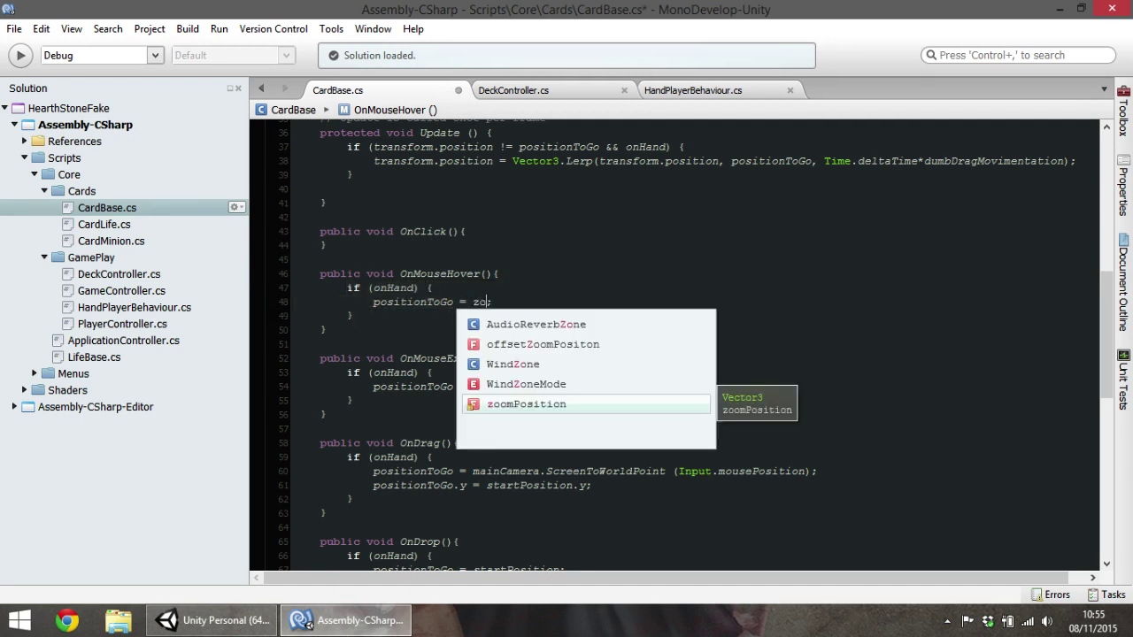
pyautogui.press('Return')
pyautogui.click(213, 620)
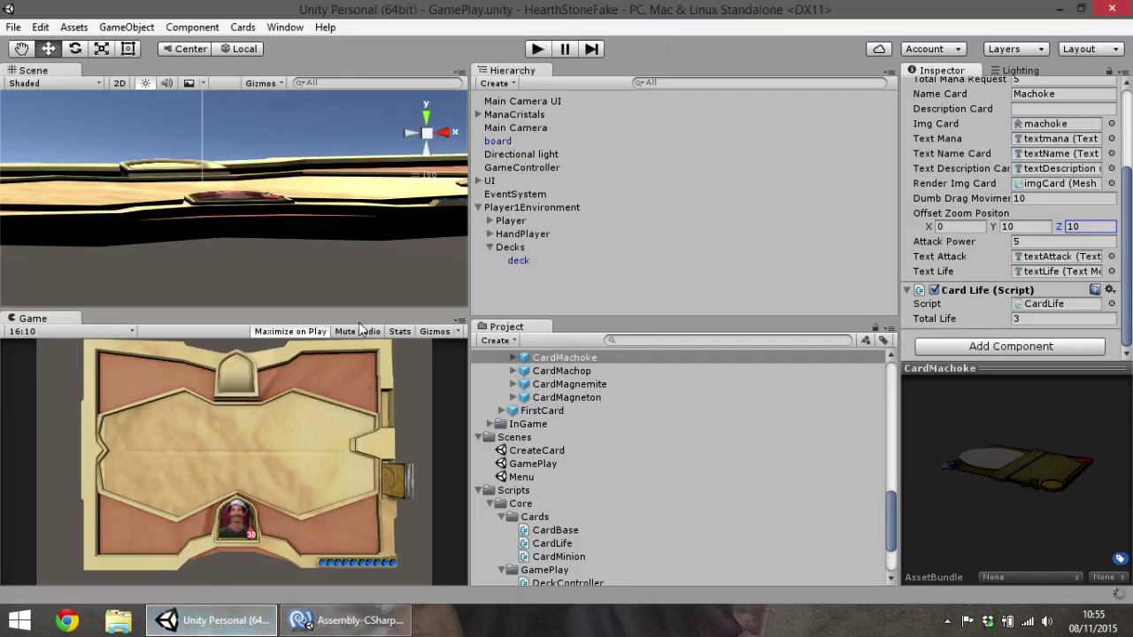
pyautogui.click(537, 48)
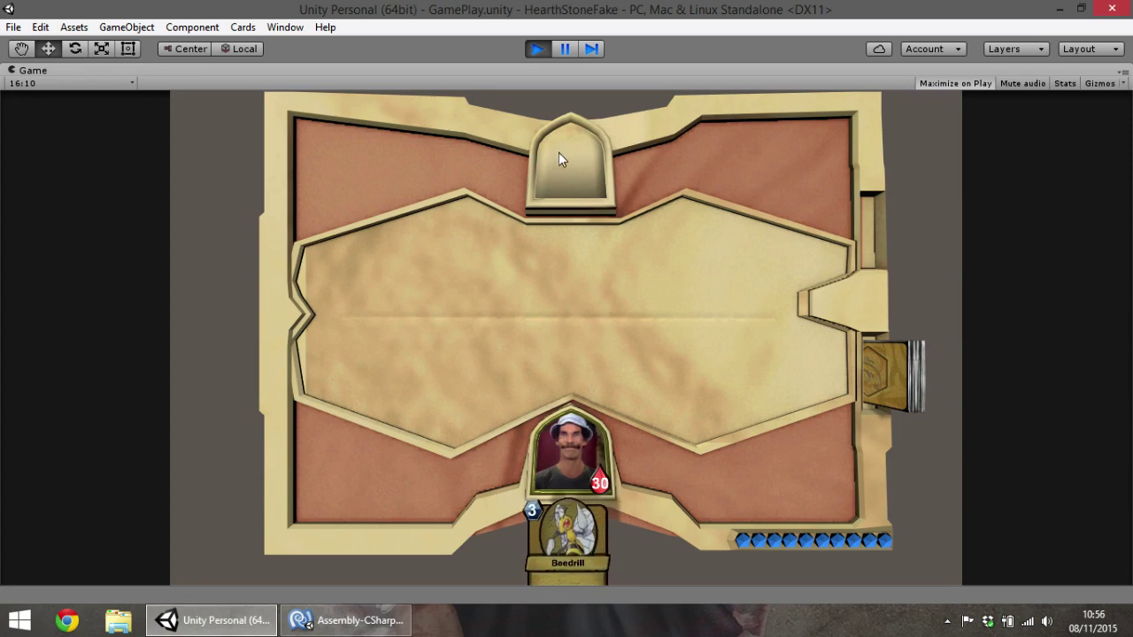
pyautogui.click(538, 50)
pyautogui.scroll(5, 663, 453)
# Select all 48 monster card prefabs from CardAbra to CardMagneton
pyautogui.scroll(5, 598, 364)
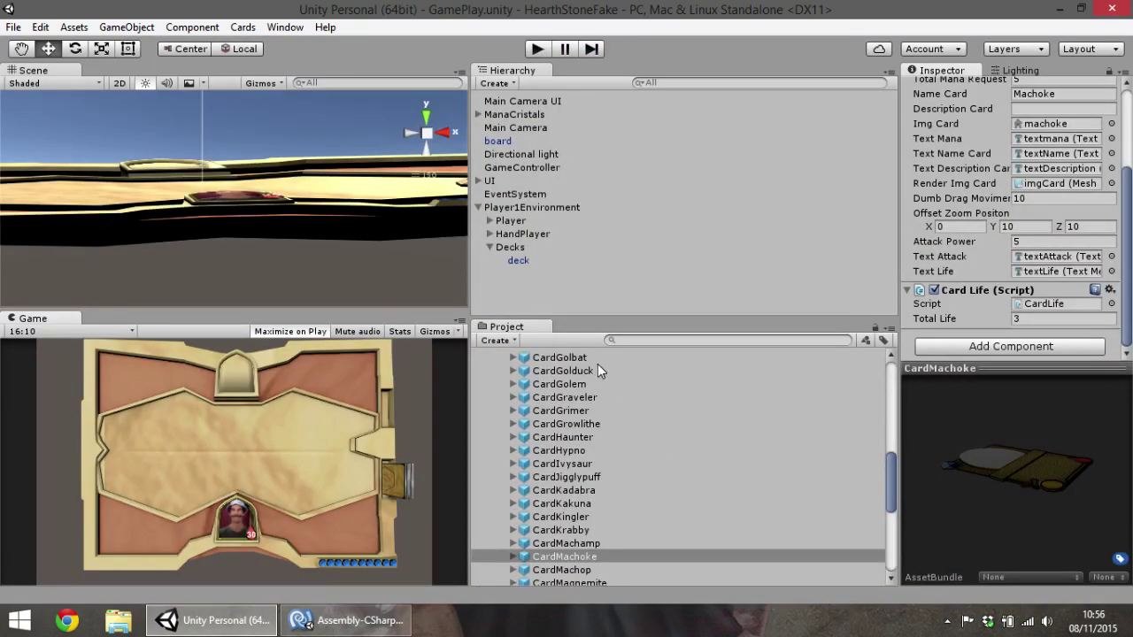
pyautogui.scroll(3, 595, 396)
pyautogui.scroll(5, 595, 395)
pyautogui.scroll(4, 602, 403)
pyautogui.scroll(4, 609, 408)
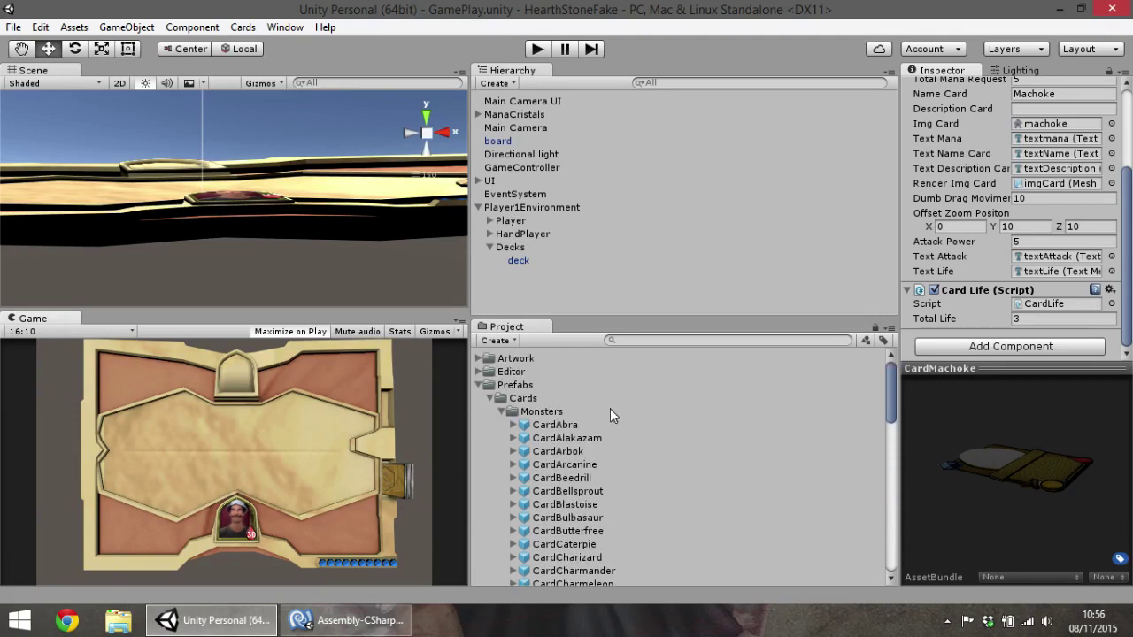
pyautogui.click(543, 428)
pyautogui.scroll(-4, 658, 480)
pyautogui.scroll(-5, 655, 484)
pyautogui.scroll(-8, 651, 491)
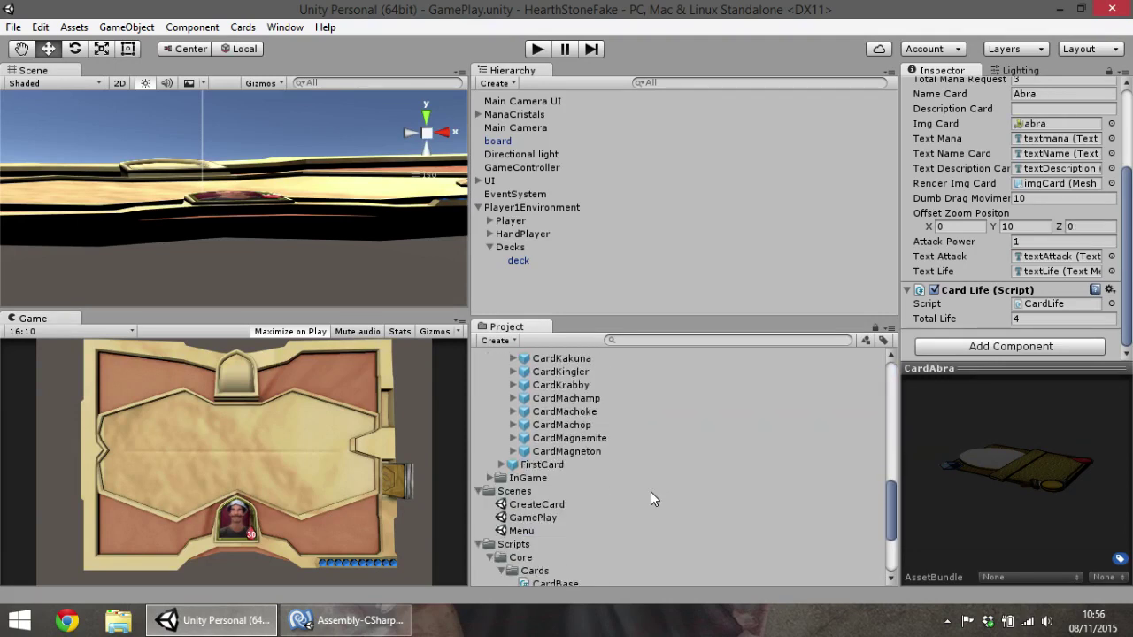
pyautogui.keyDown('shift'); pyautogui.click(581, 452); pyautogui.keyUp('shift')
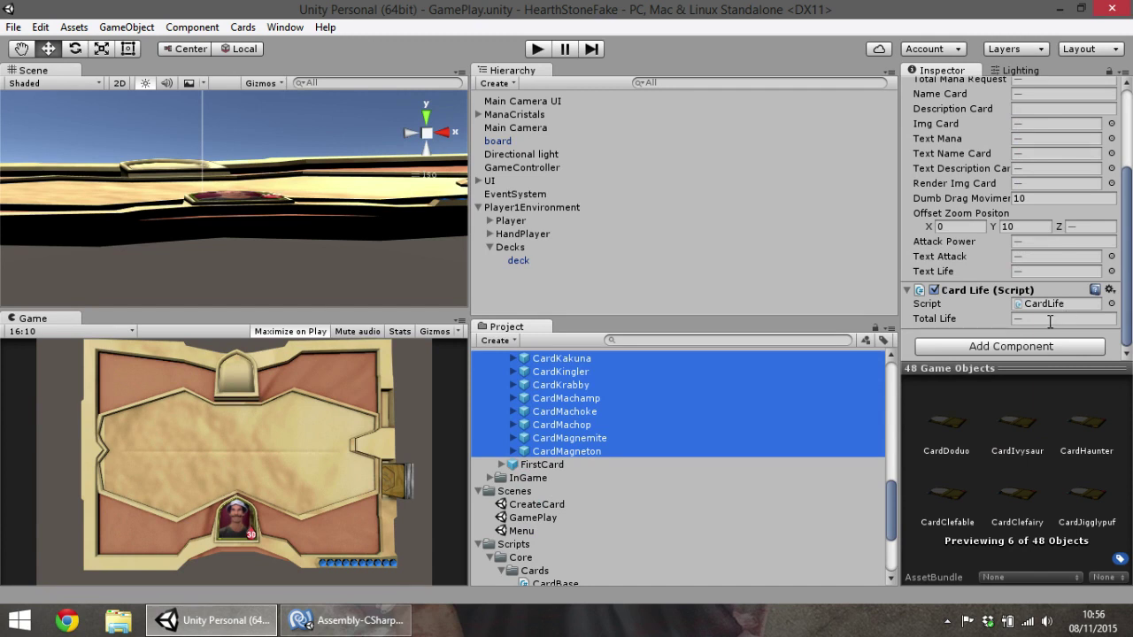
# Edit the shared Offset Zoom Position Z field to enter 10
pyautogui.click(1087, 228)
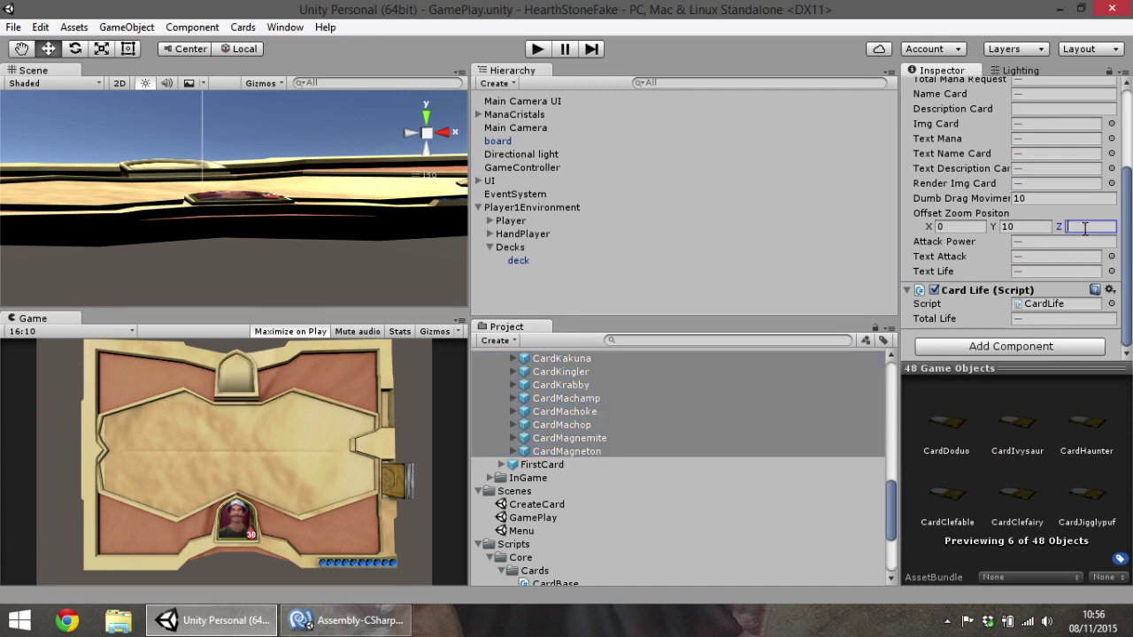
pyautogui.scroll(5, 763, 445)
pyautogui.scroll(5, 763, 456)
pyautogui.scroll(5, 765, 456)
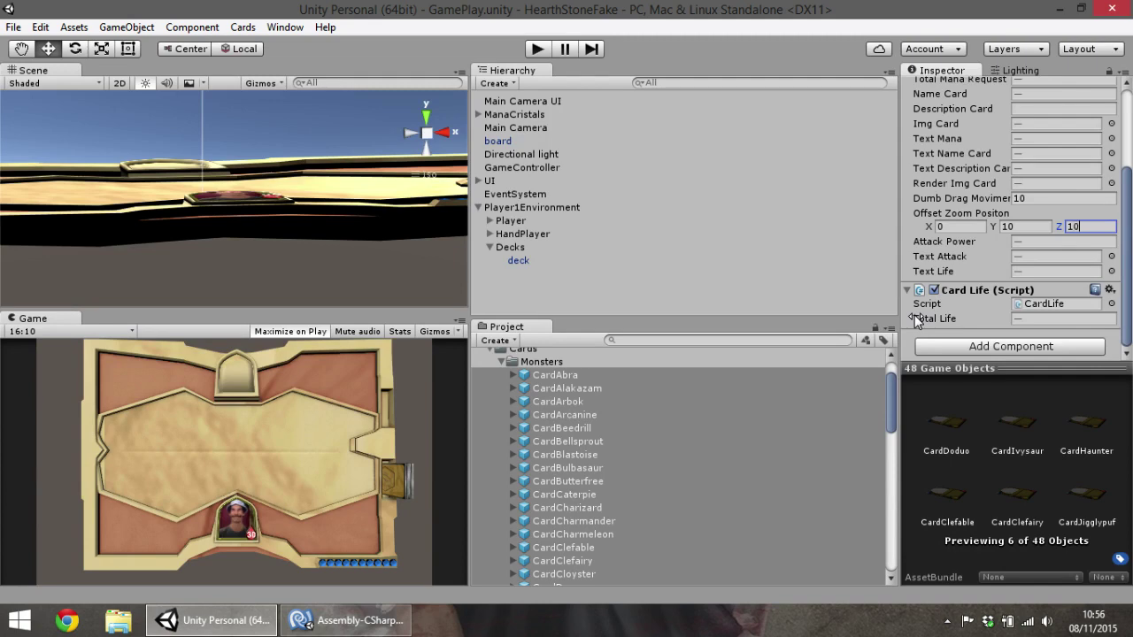
# Start Play mode and repeatedly lift the Arbok card from the hand to check its zoom
pyautogui.click(548, 53)
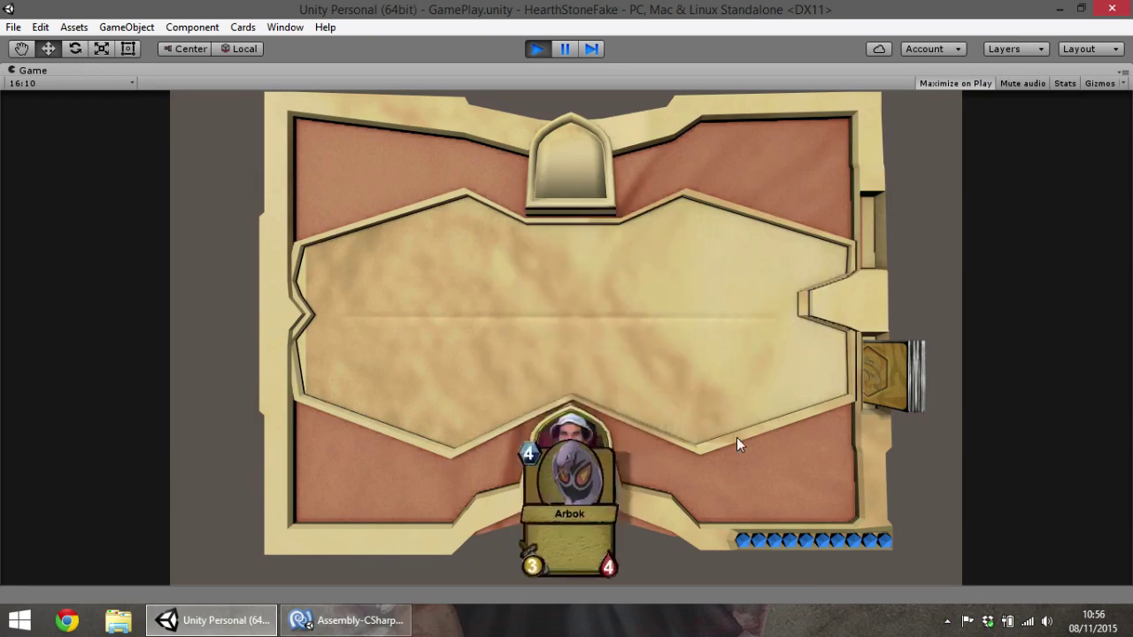
pyautogui.moveTo(596, 515); pyautogui.dragTo(563, 372)
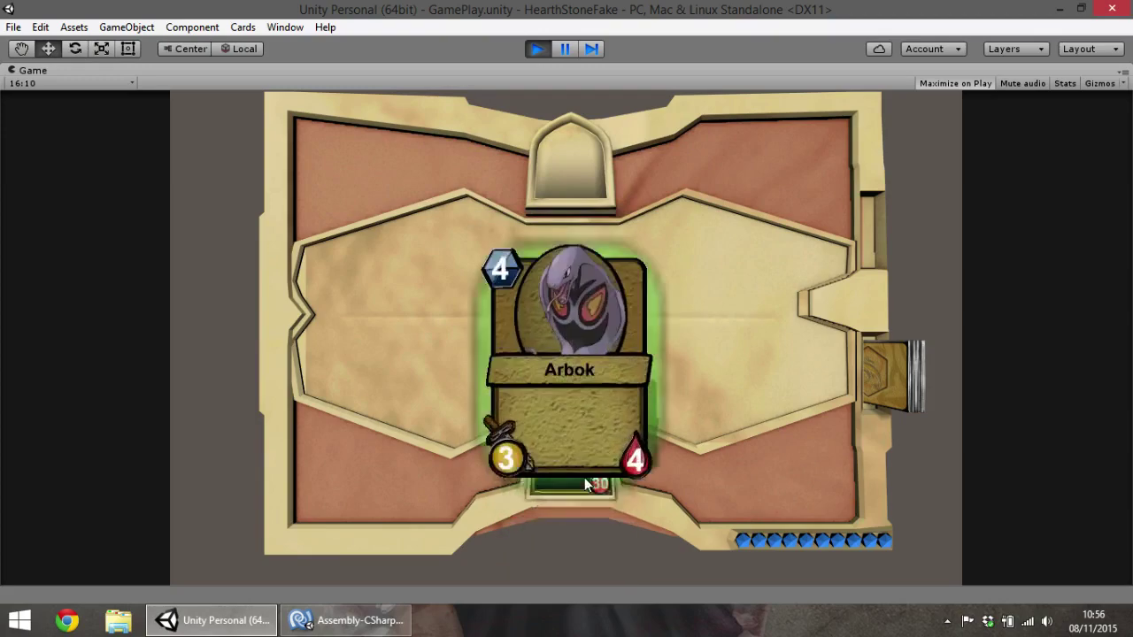
pyautogui.moveTo(584, 477); pyautogui.dragTo(576, 462)
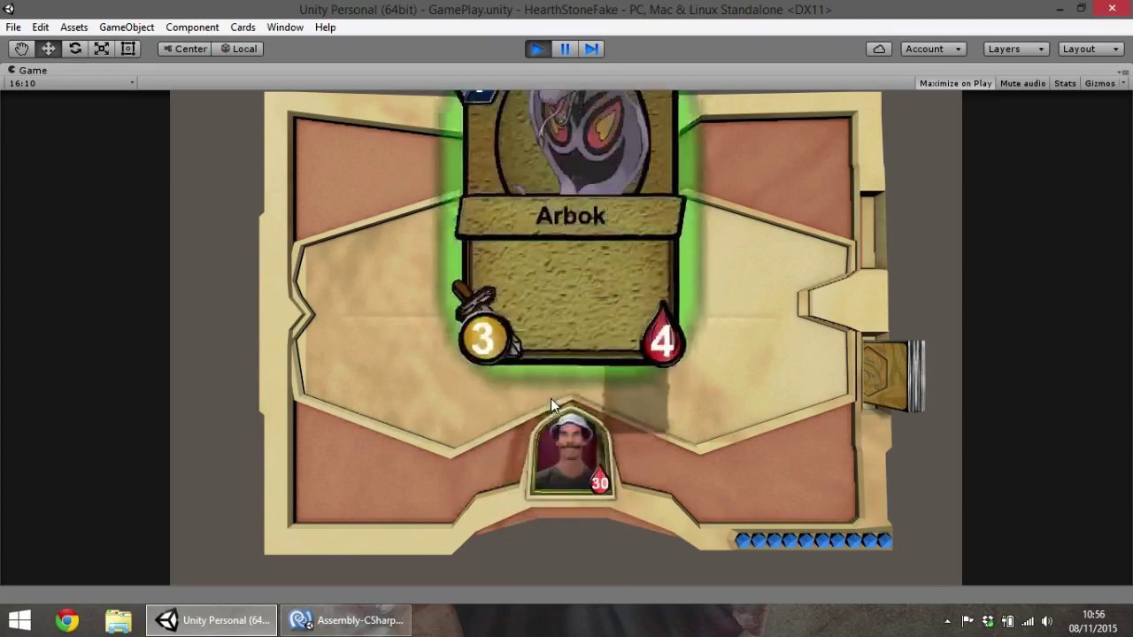
pyautogui.moveTo(553, 511)
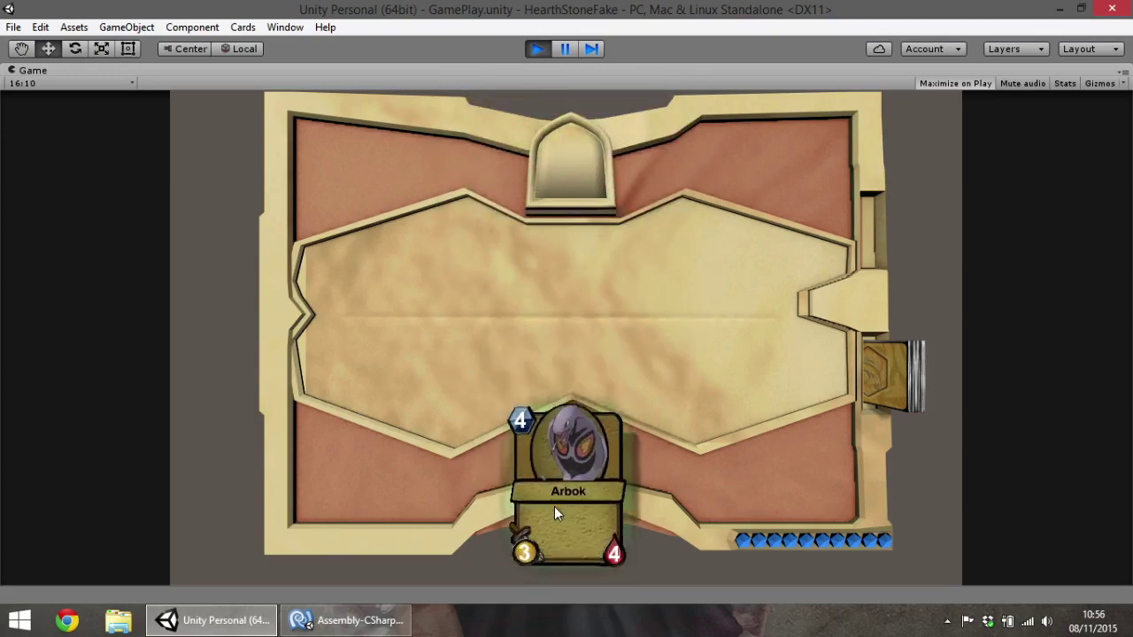
pyautogui.moveTo(562, 479); pyautogui.dragTo(613, 402)
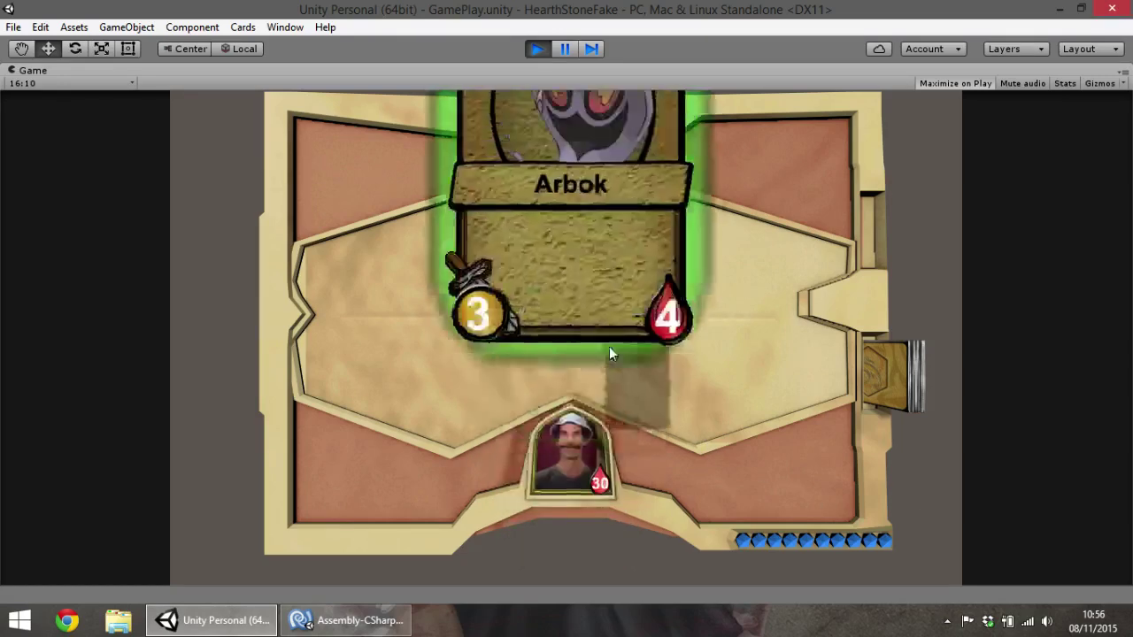
pyautogui.moveTo(562, 475); pyautogui.dragTo(597, 348)
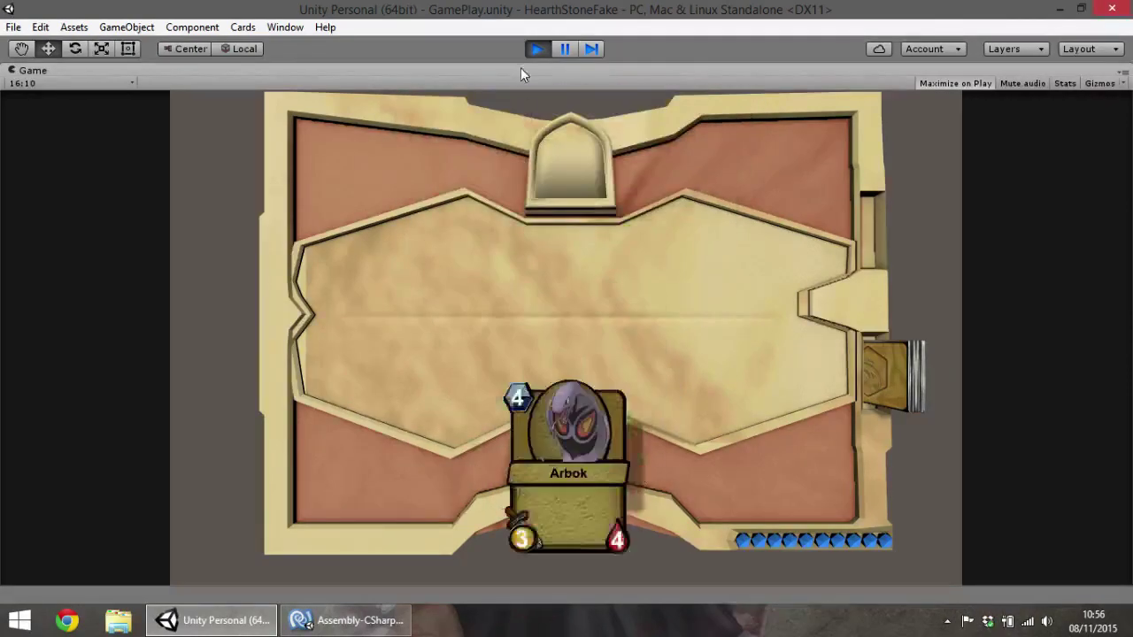
# Stop play, set Offset Zoom Position to 0, 6, 6, and replay to draw Growlithe
pyautogui.click(539, 49)
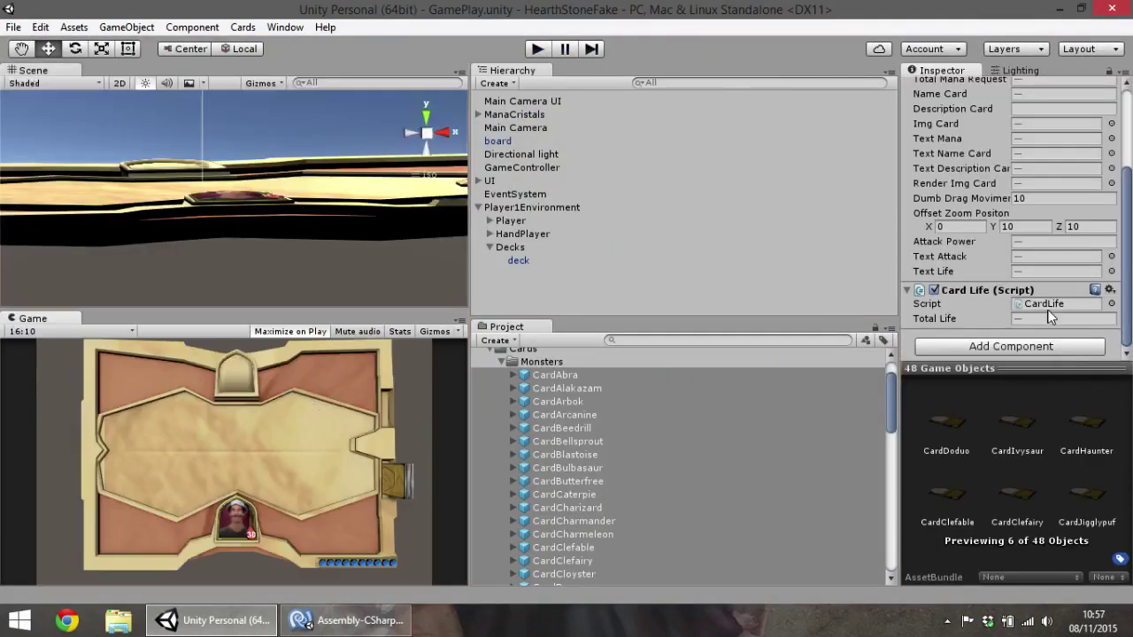
pyautogui.click(1082, 227)
pyautogui.write('10')
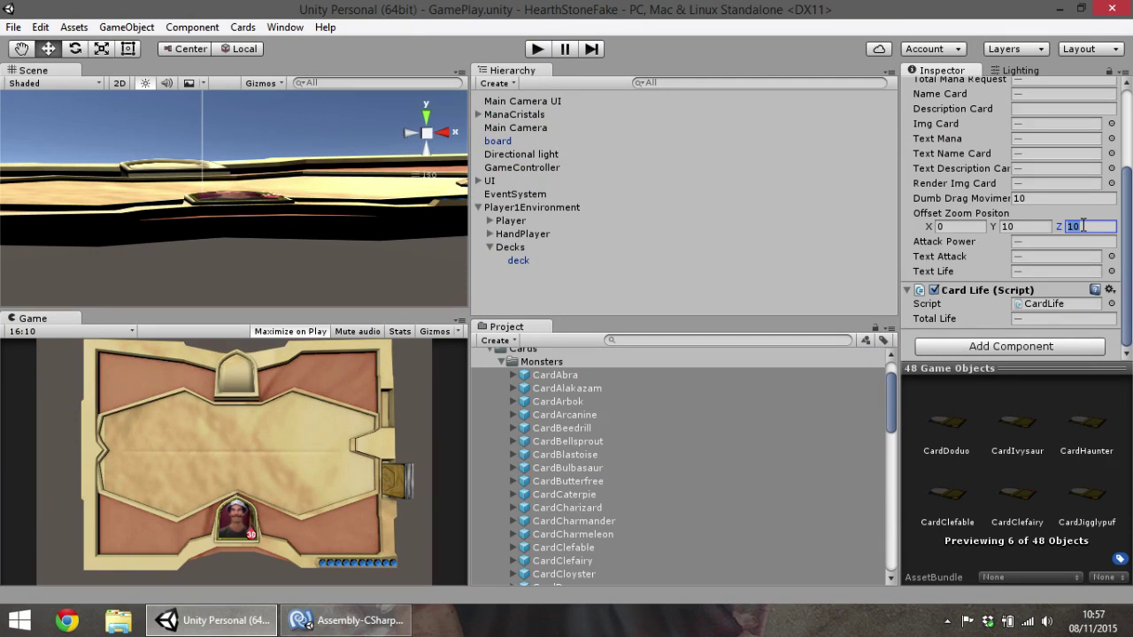
pyautogui.click(1036, 229)
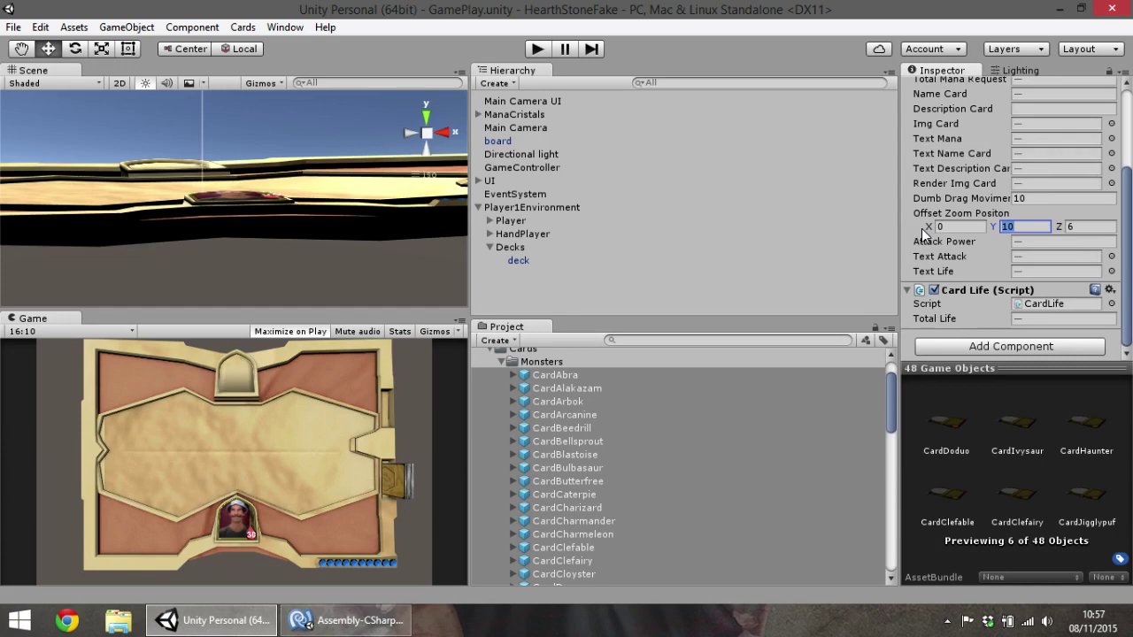
pyautogui.write('6')
pyautogui.click(537, 49)
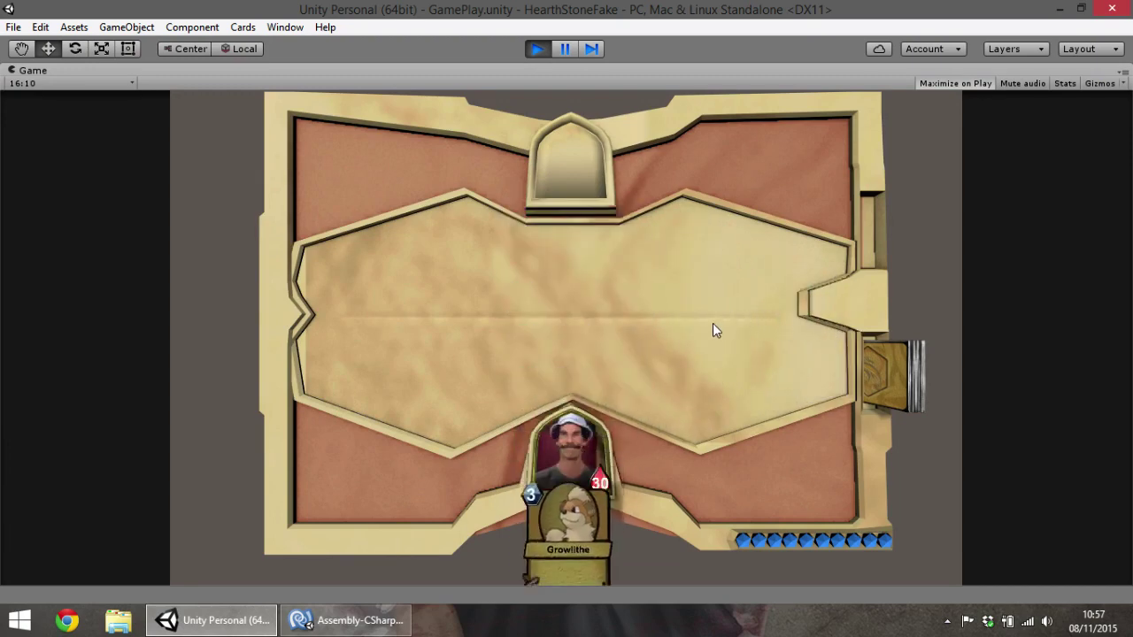
pyautogui.moveTo(567, 532)
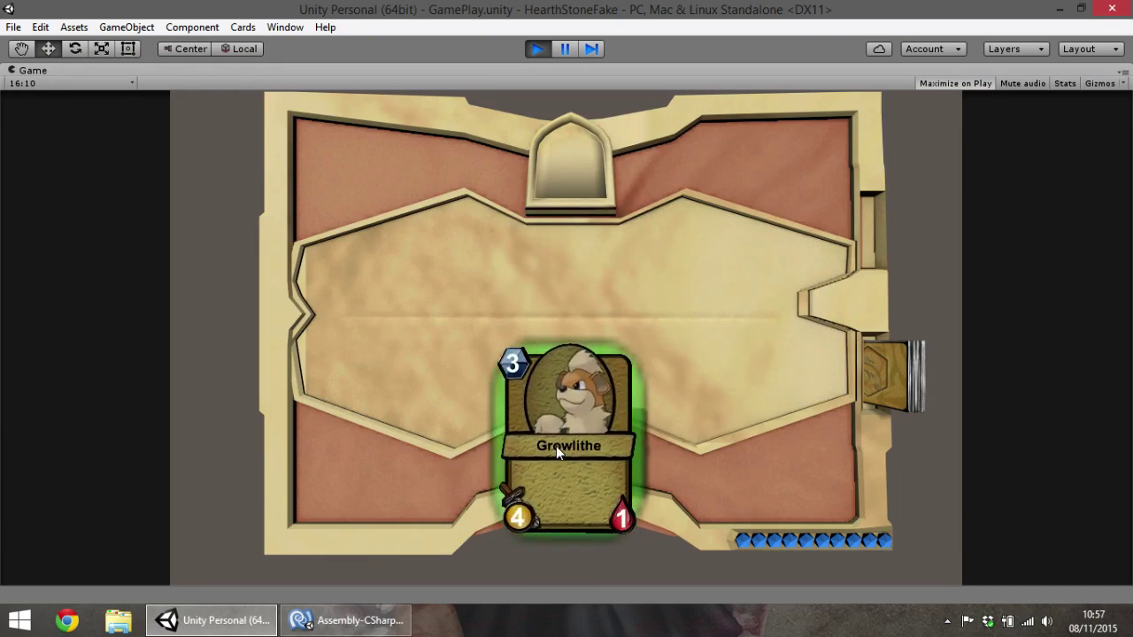
pyautogui.moveTo(555, 446); pyautogui.dragTo(586, 316)
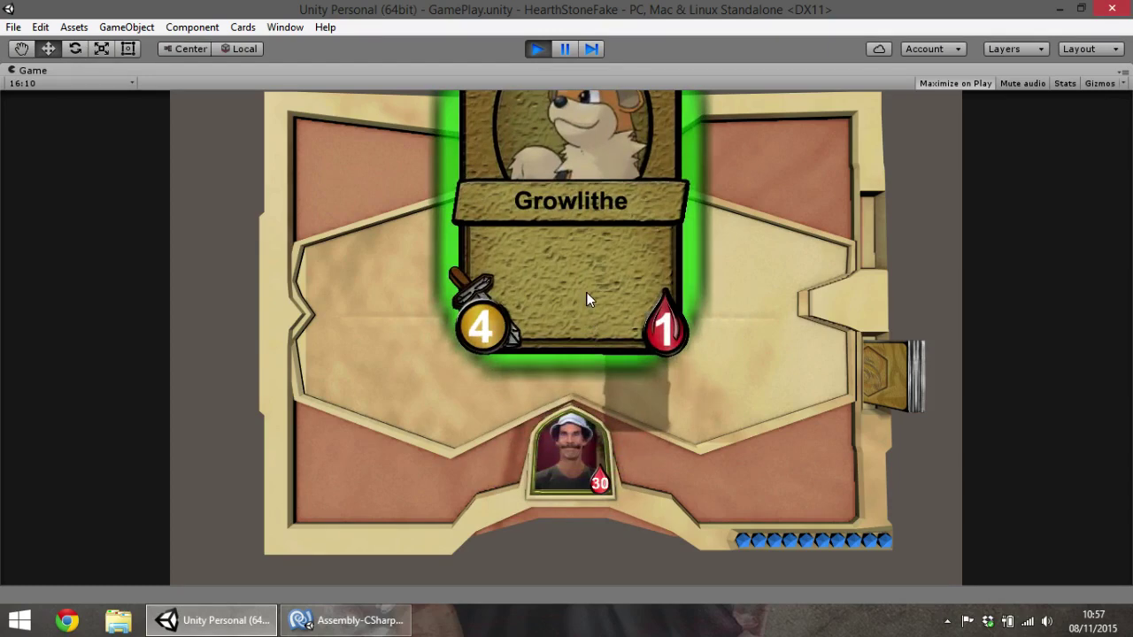
pyautogui.moveTo(586, 292); pyautogui.dragTo(585, 222)
pyautogui.moveTo(589, 523)
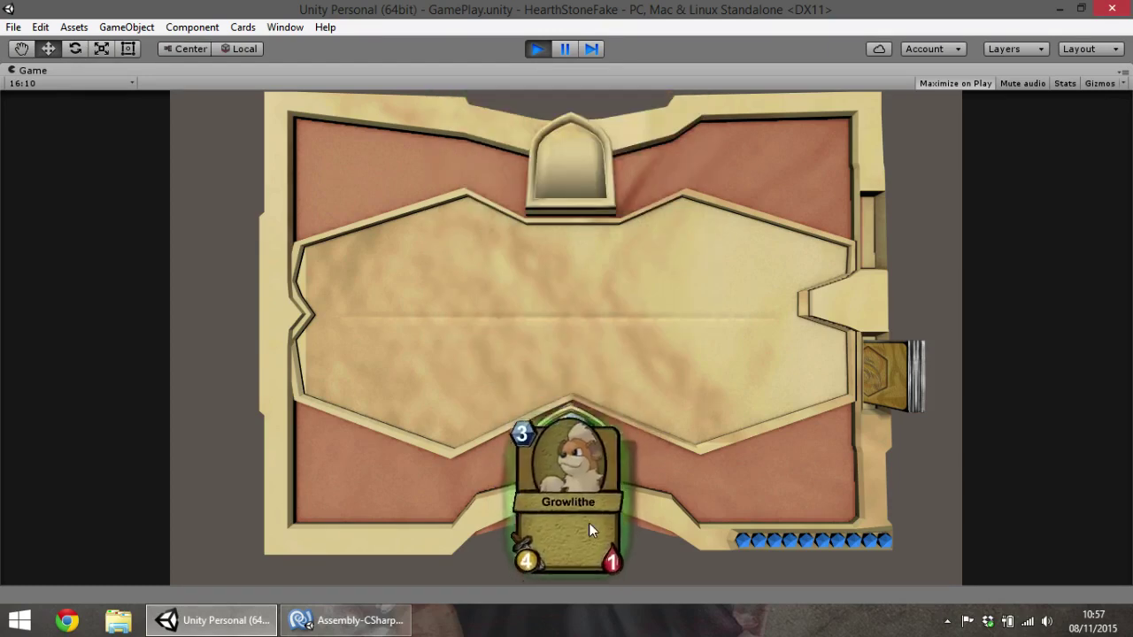
pyautogui.moveTo(589, 523); pyautogui.dragTo(574, 457)
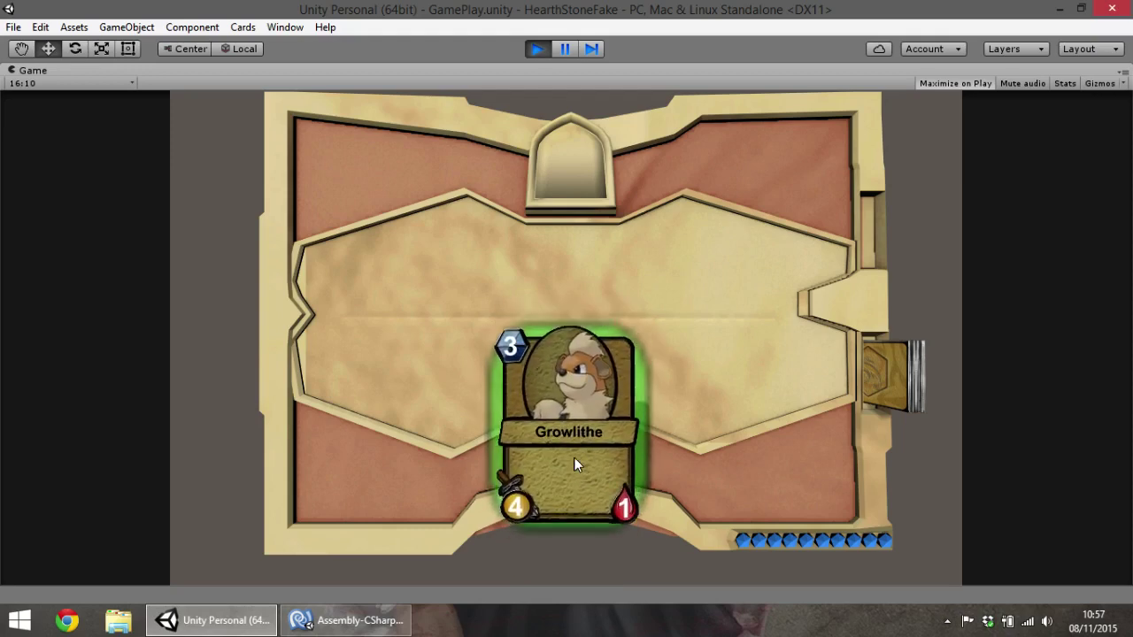
# Stop play, lower Offset Zoom Position Y and Z to 2, and restart the game
pyautogui.click(537, 48)
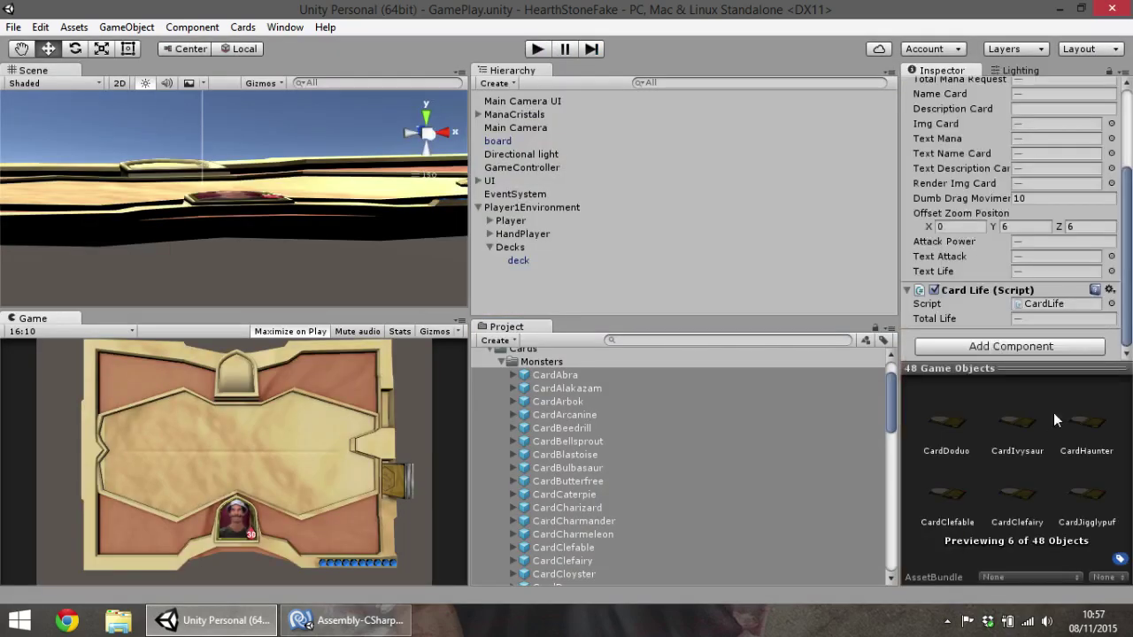
pyautogui.click(1035, 227)
pyautogui.write('2')
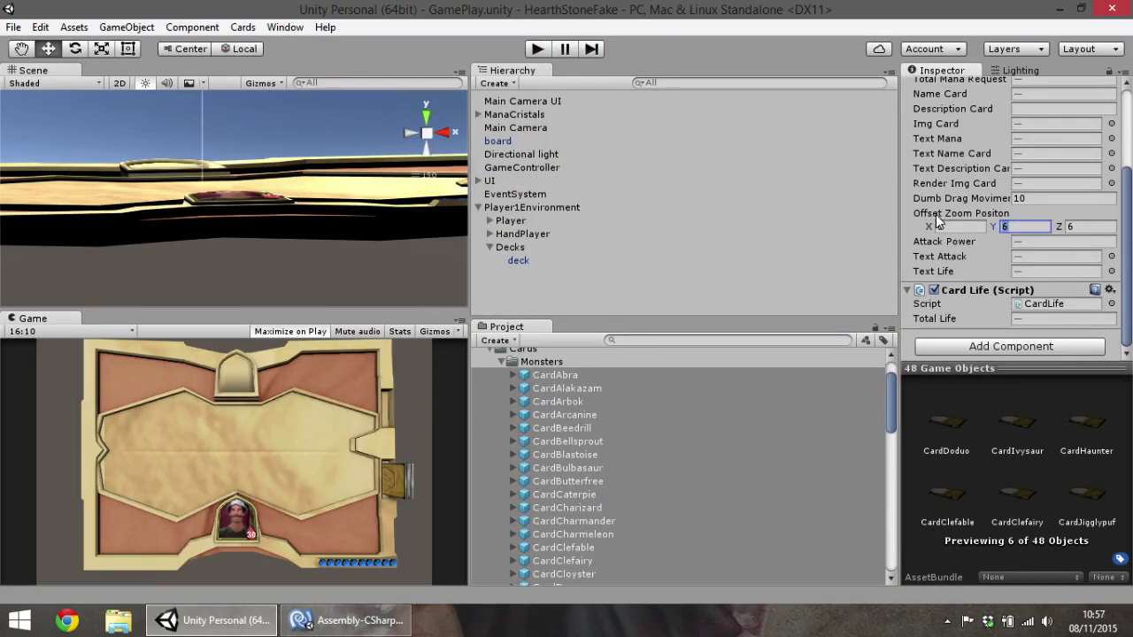
pyautogui.click(1098, 225)
pyautogui.write('2')
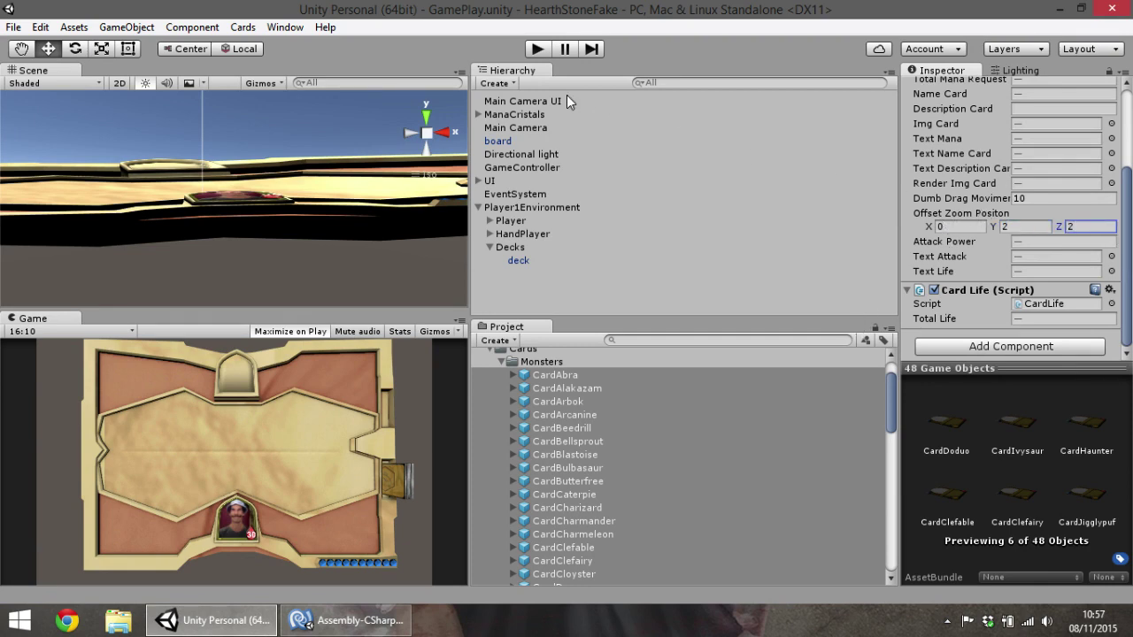
pyautogui.click(538, 50)
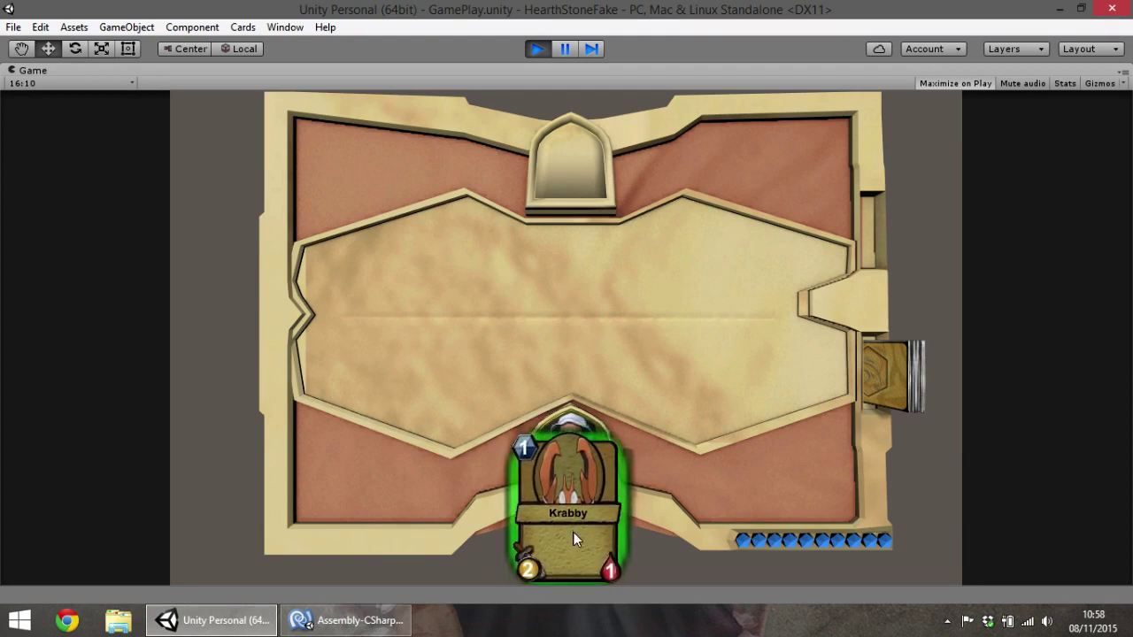
# Lift Krabby onto the board, draw Charizard from the deck, and return Charizard to the hand
pyautogui.moveTo(573, 532)
pyautogui.mouseDown()
pyautogui.moveTo(390, 307)
pyautogui.moveTo(621, 575)
pyautogui.mouseUp()
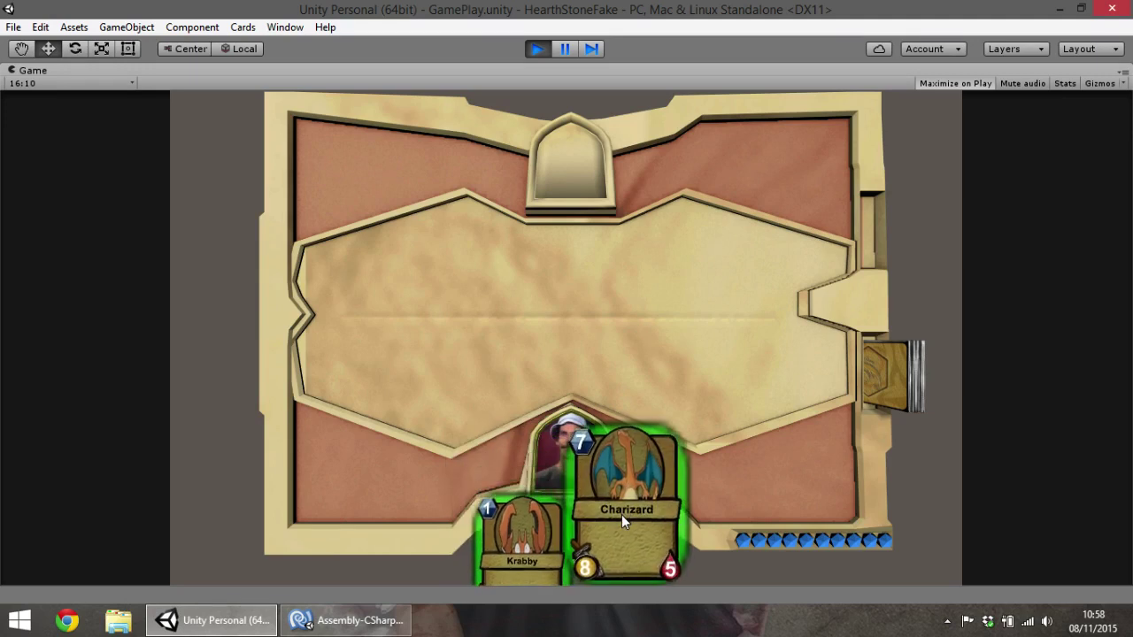
pyautogui.click(657, 267)
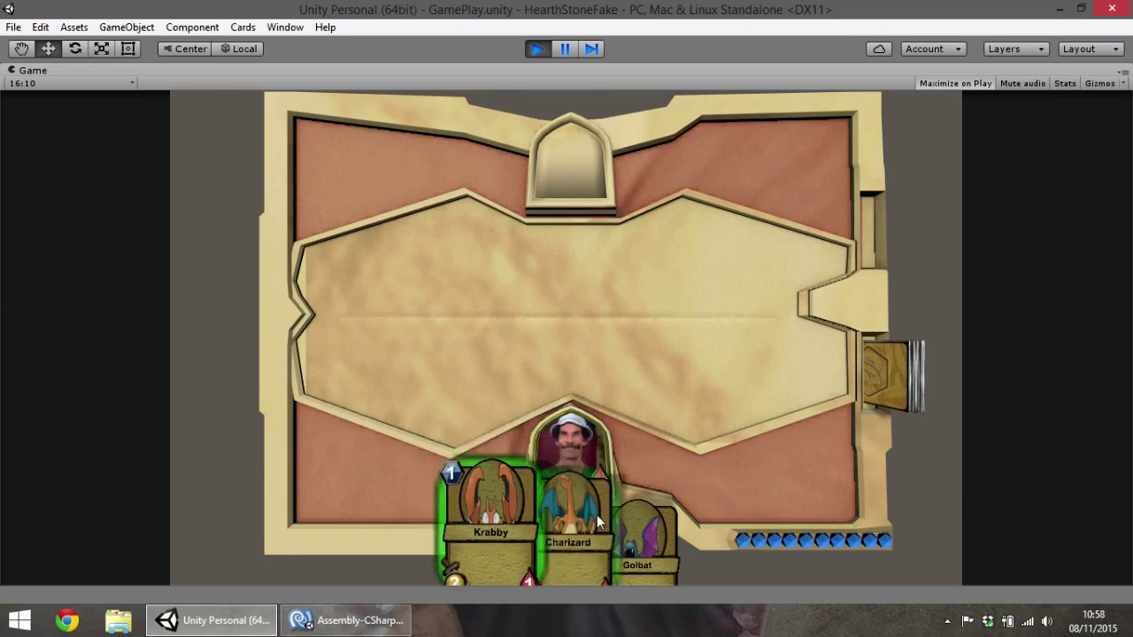
pyautogui.moveTo(581, 508); pyautogui.dragTo(767, 233)
pyautogui.moveTo(642, 370); pyautogui.dragTo(458, 577)
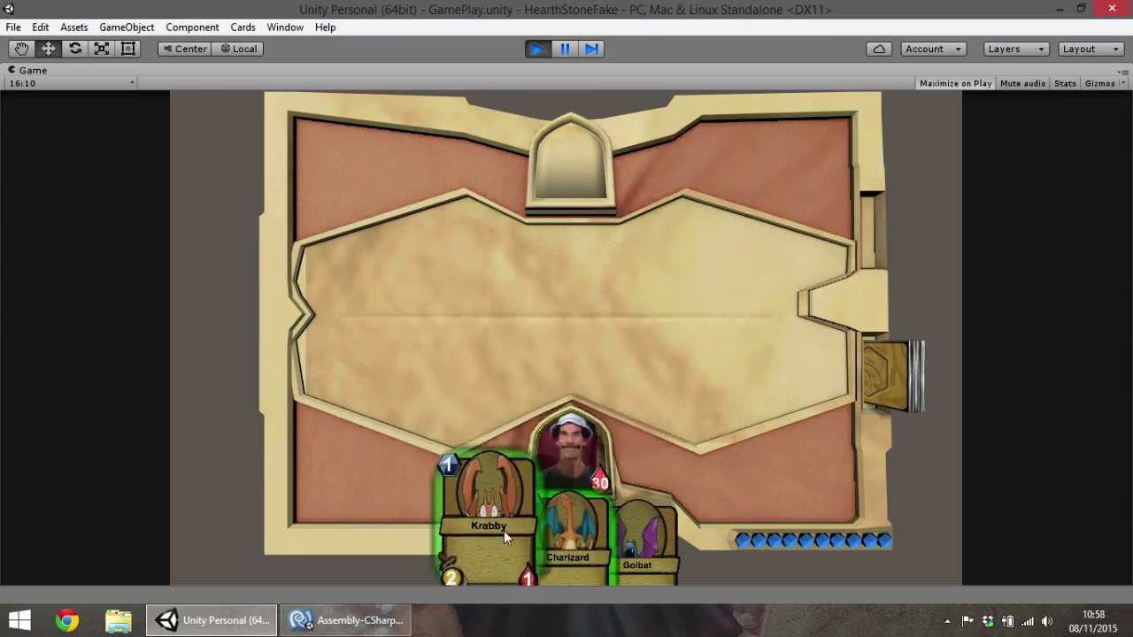
# Lift Krabby, Charizard and Golbat over the board, checking each card returns to the hand when released
pyautogui.moveTo(504, 530); pyautogui.dragTo(549, 329)
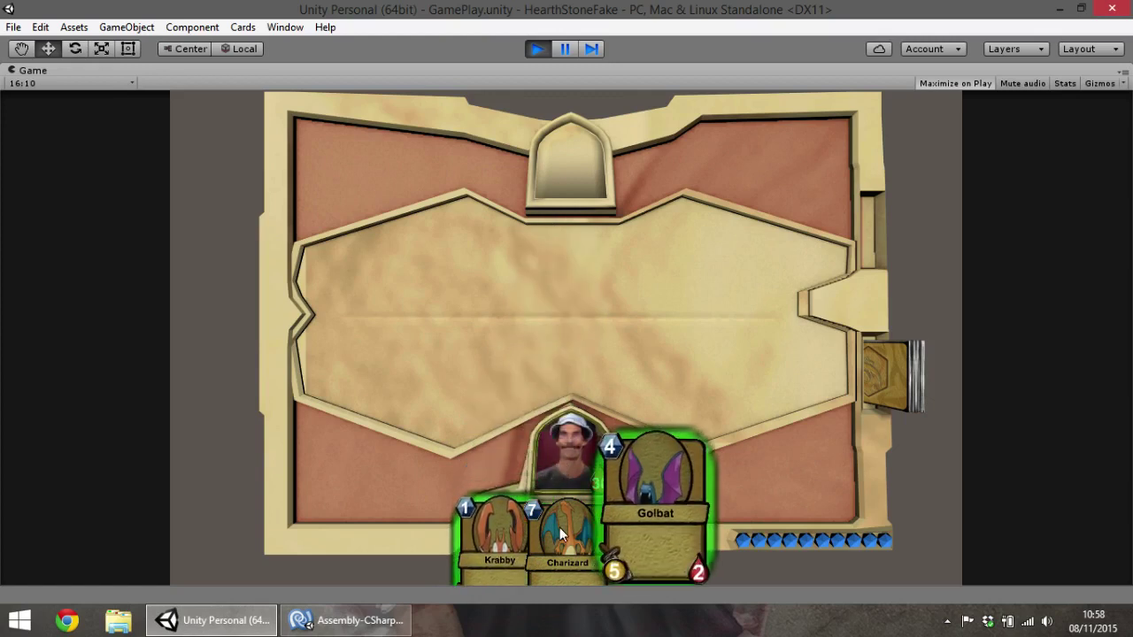
pyautogui.moveTo(591, 527); pyautogui.dragTo(665, 403)
pyautogui.moveTo(650, 539); pyautogui.dragTo(739, 303)
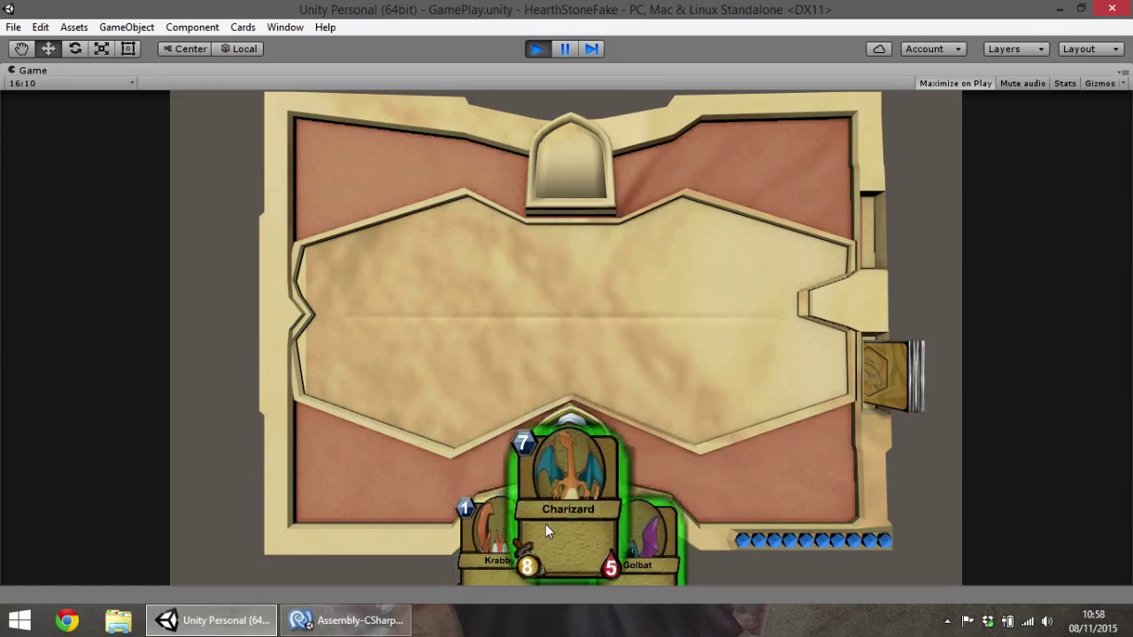
pyautogui.moveTo(578, 491)
pyautogui.moveTo(578, 492); pyautogui.dragTo(605, 316)
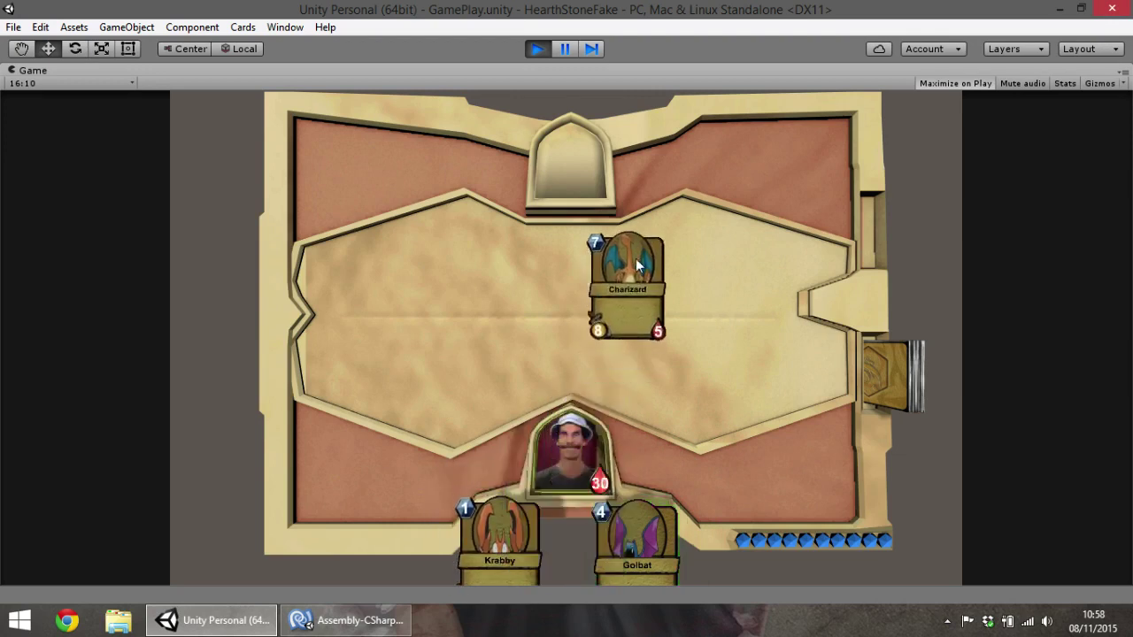
# Lift Charizard and Golbat onto the board again, confirming each snaps back and zooms up on hover
pyautogui.moveTo(584, 470); pyautogui.dragTo(619, 239)
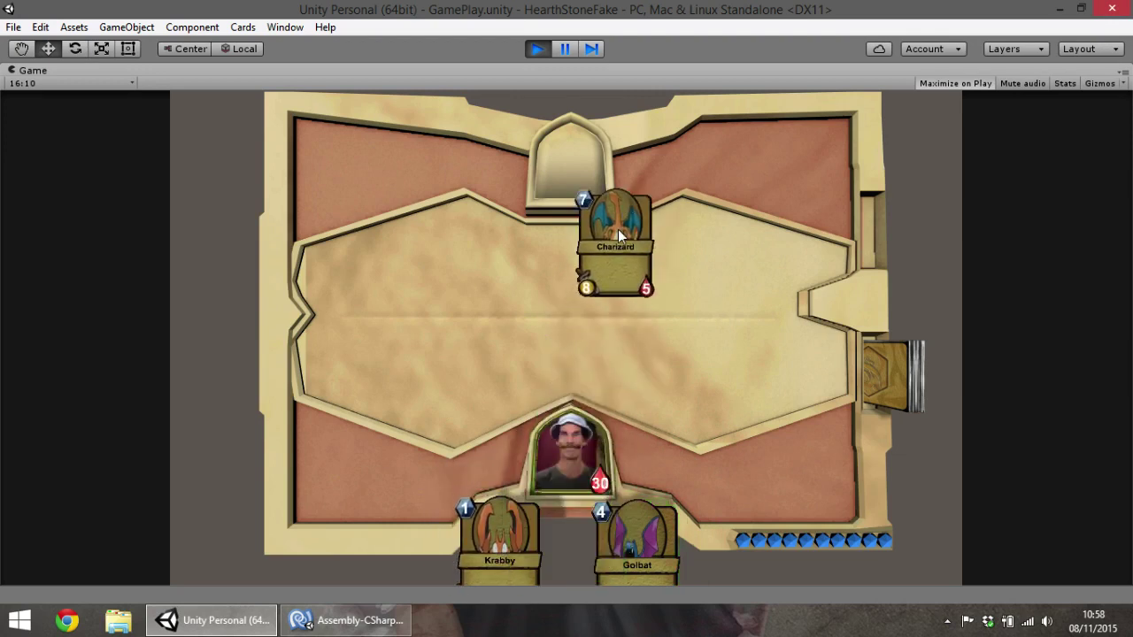
pyautogui.moveTo(626, 528)
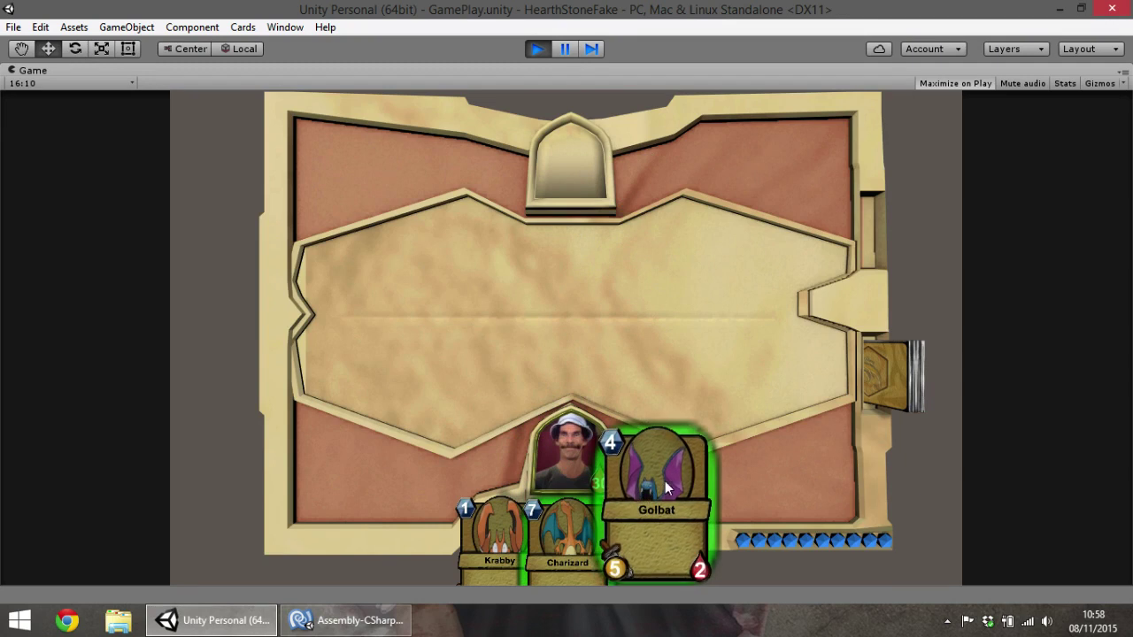
pyautogui.moveTo(669, 473); pyautogui.dragTo(662, 269)
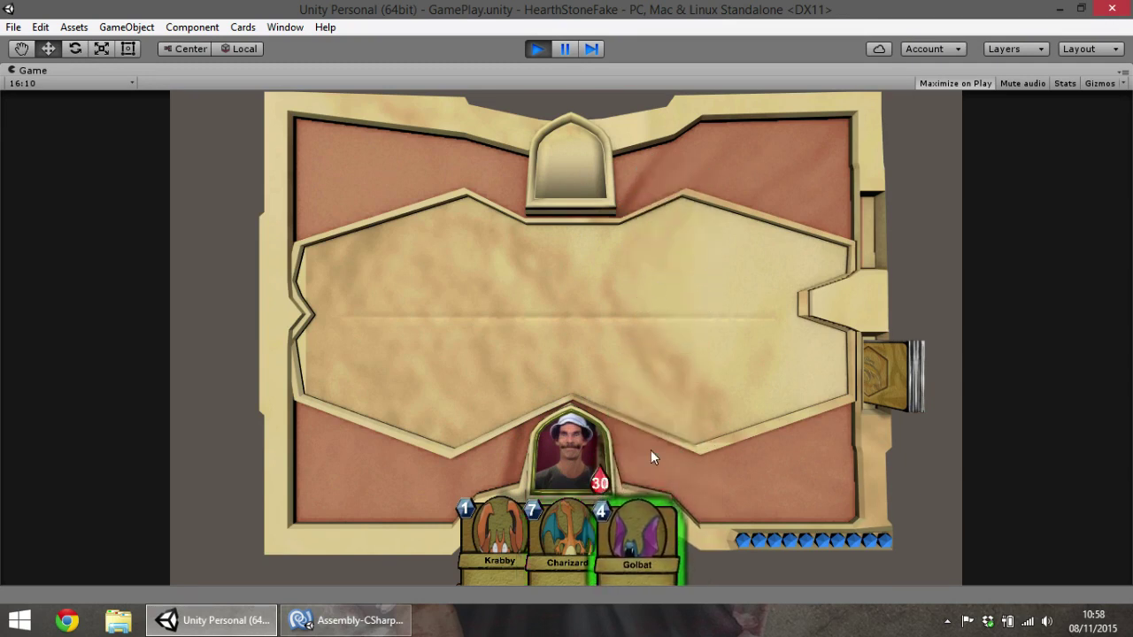
pyautogui.moveTo(652, 518)
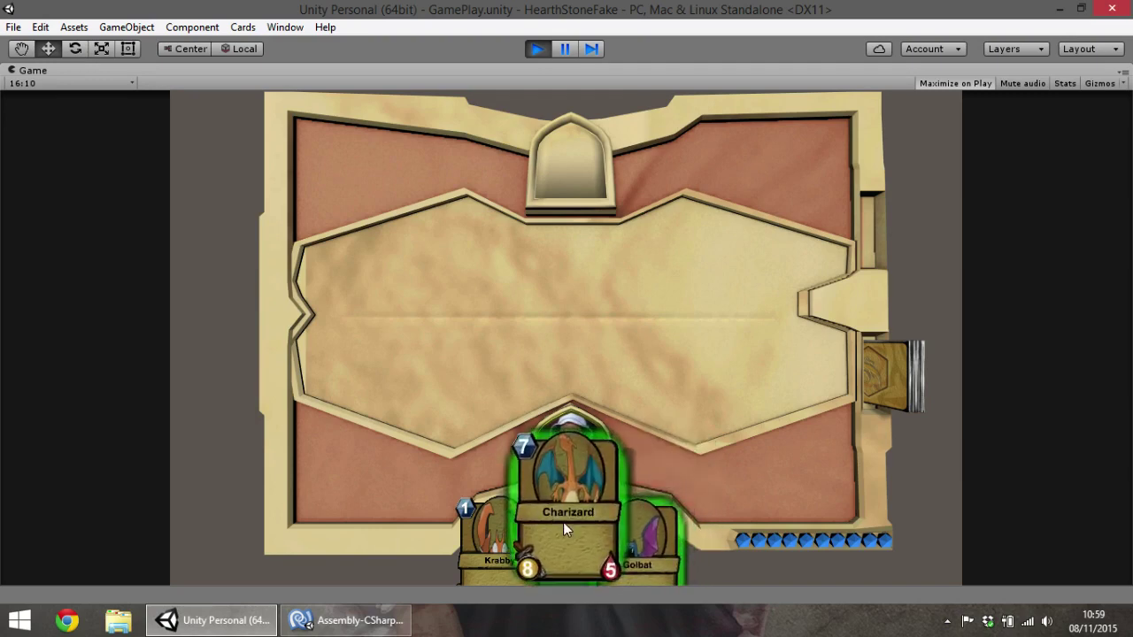
pyautogui.moveTo(563, 522); pyautogui.dragTo(599, 349)
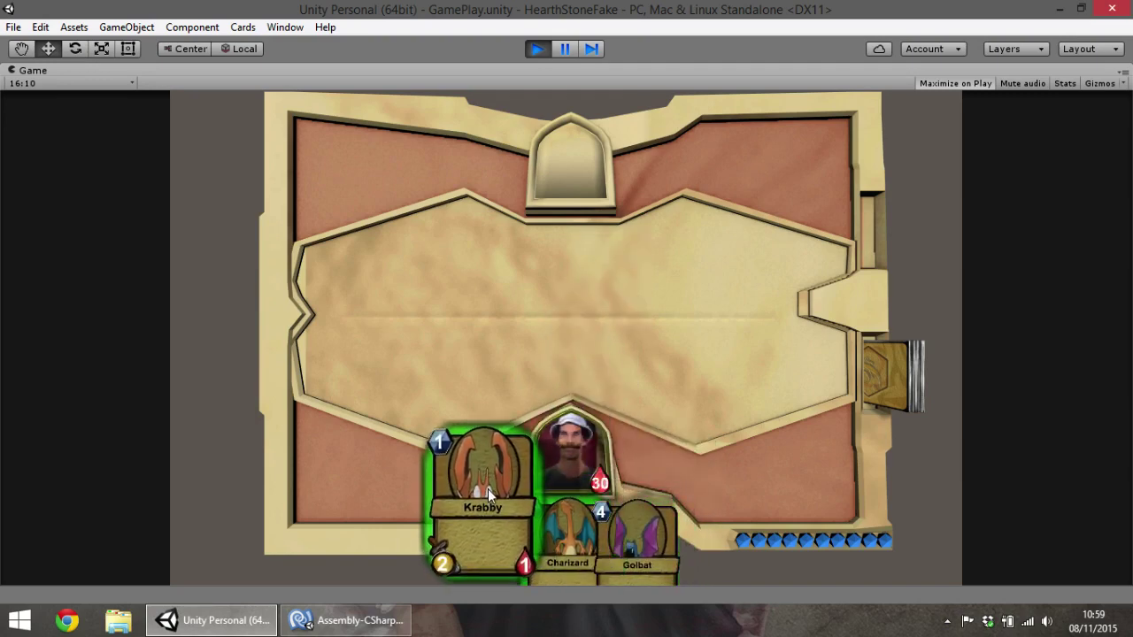
pyautogui.moveTo(489, 487); pyautogui.dragTo(548, 275)
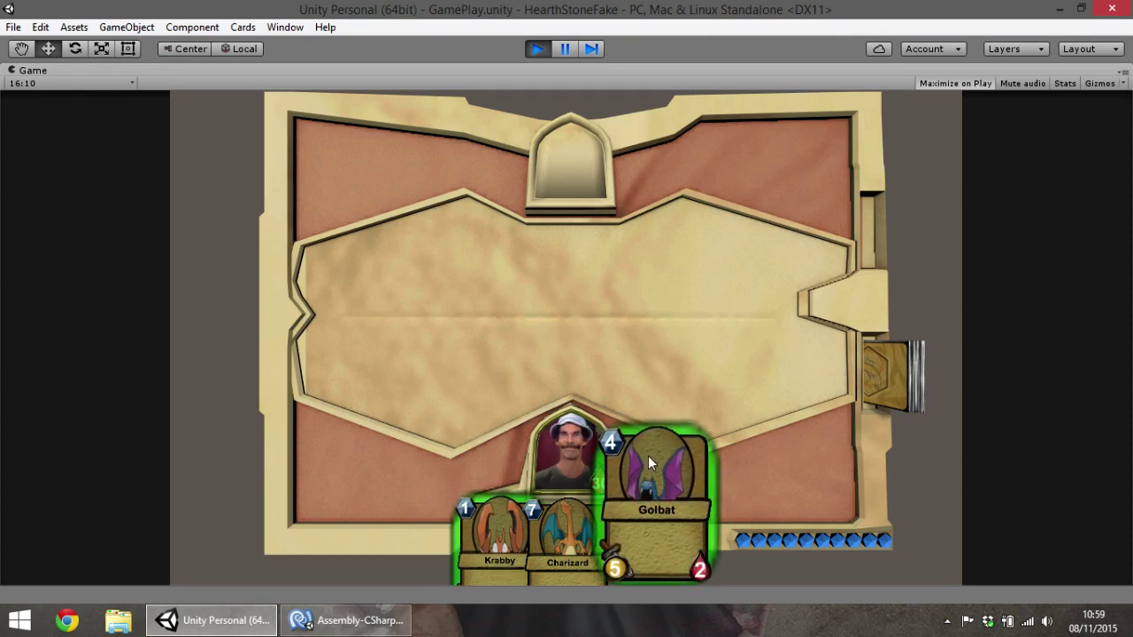
pyautogui.moveTo(648, 456); pyautogui.dragTo(597, 297)
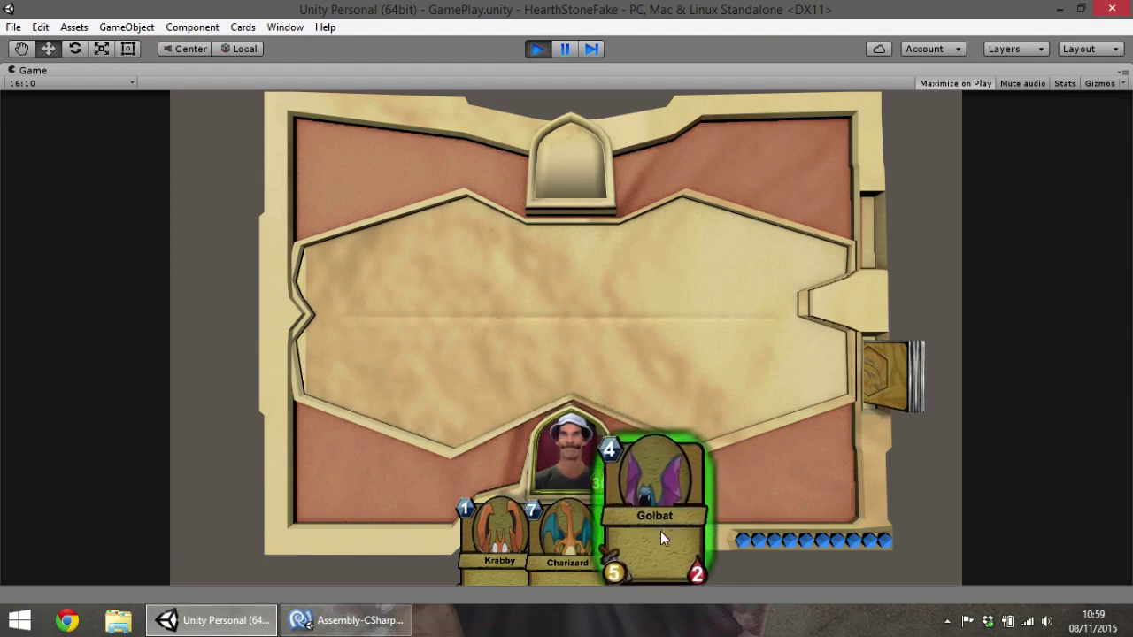
pyautogui.moveTo(661, 531)
pyautogui.mouseDown()
pyautogui.moveTo(694, 285)
pyautogui.moveTo(556, 539)
pyautogui.moveTo(578, 361)
pyautogui.moveTo(485, 535)
pyautogui.moveTo(518, 354)
pyautogui.mouseUp()
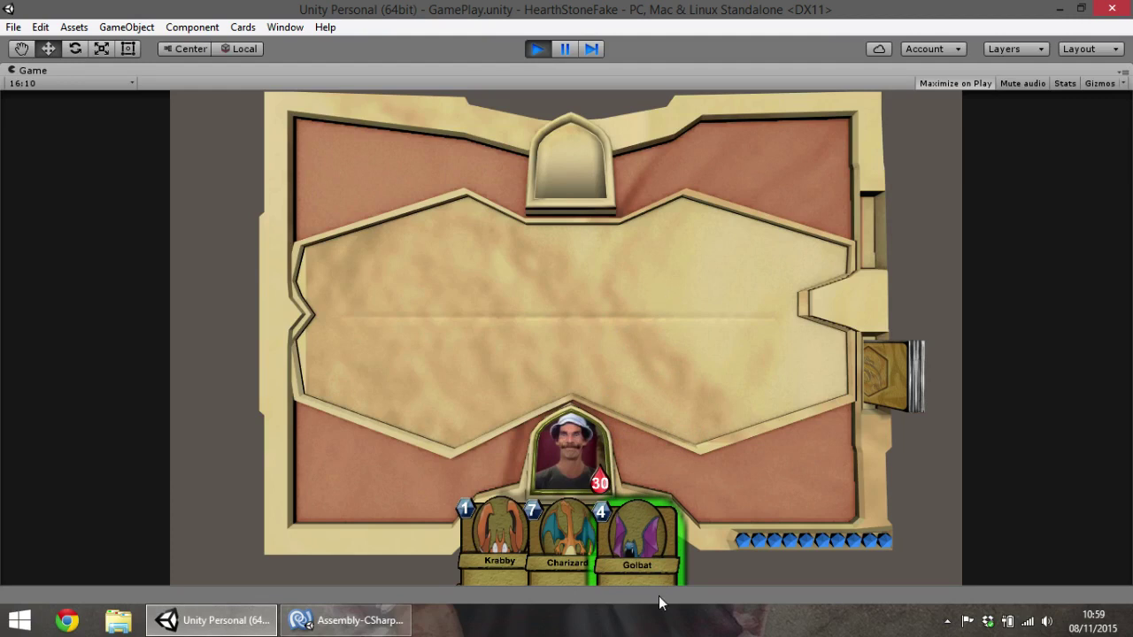
# Lift Charizard, Krabby and Golbat onto the board, checking each snaps back into the hand
pyautogui.moveTo(560, 530); pyautogui.dragTo(571, 315)
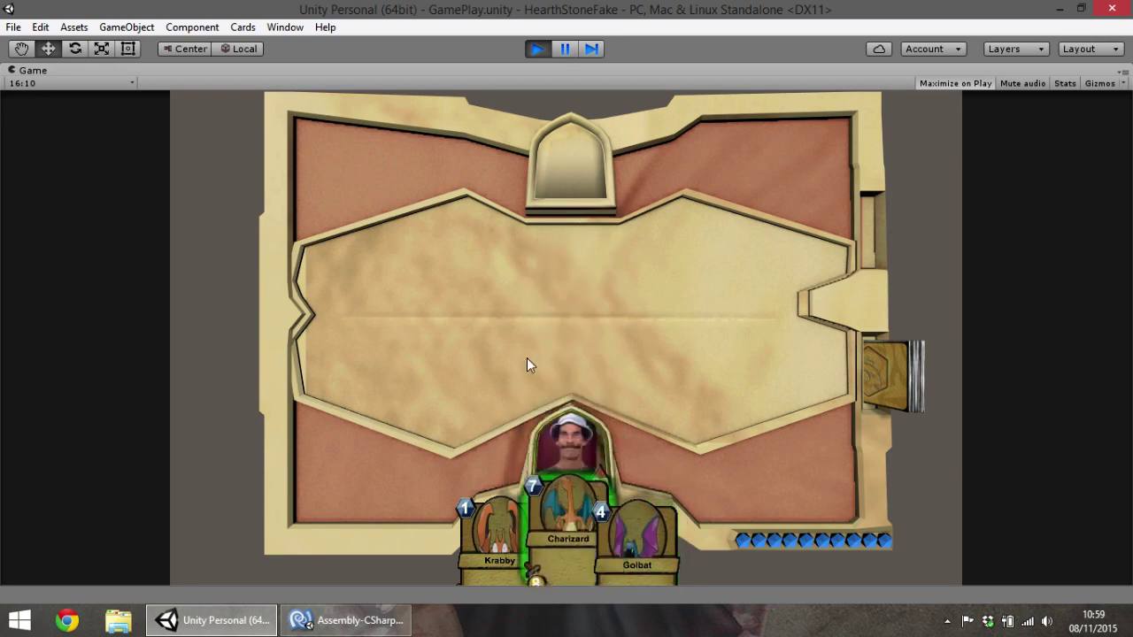
pyautogui.moveTo(488, 513); pyautogui.dragTo(513, 291)
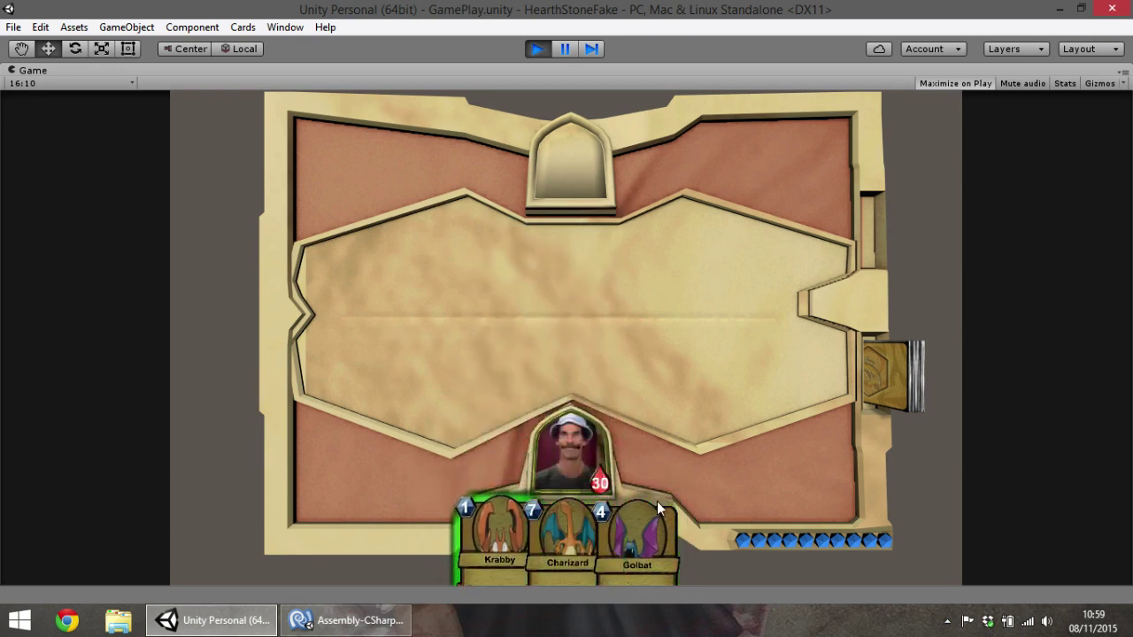
pyautogui.moveTo(657, 505); pyautogui.dragTo(678, 298)
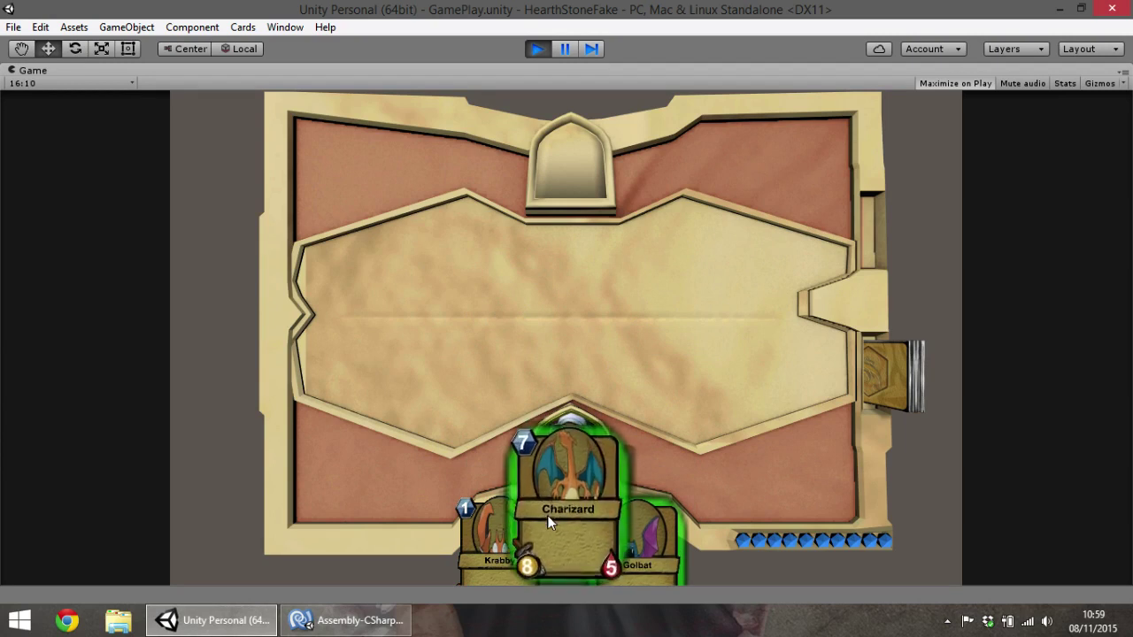
pyautogui.moveTo(548, 515); pyautogui.dragTo(587, 292)
pyautogui.moveTo(696, 440); pyautogui.dragTo(771, 287)
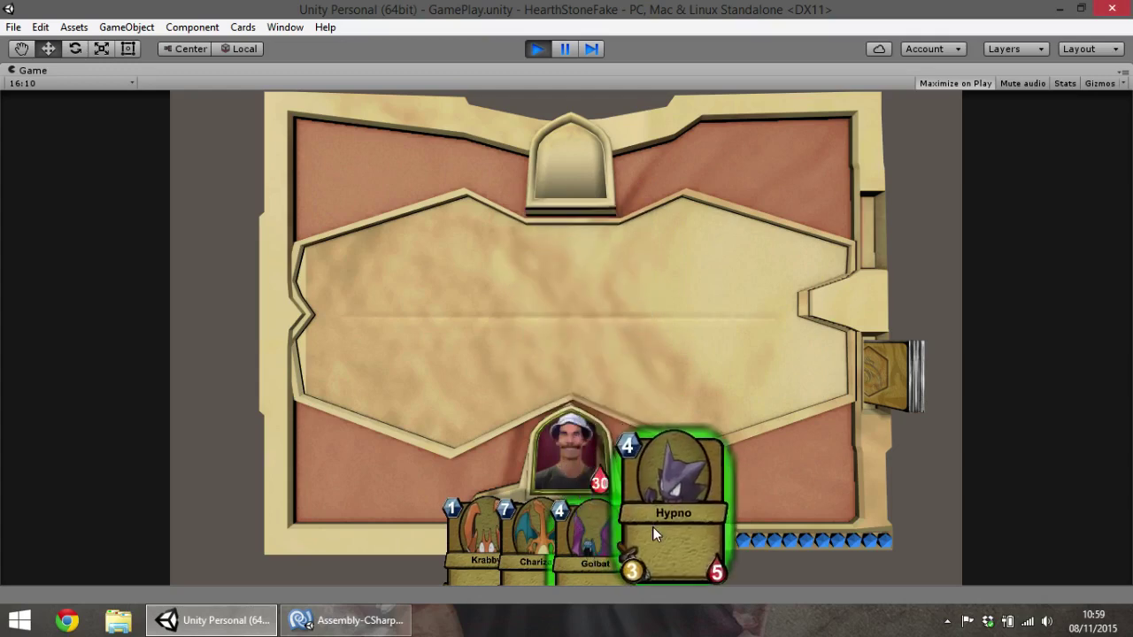
# Test the new Hypno card, then Golbat, Charizard and Krabby, confirming each returns to the hand
pyautogui.moveTo(652, 526); pyautogui.dragTo(687, 250)
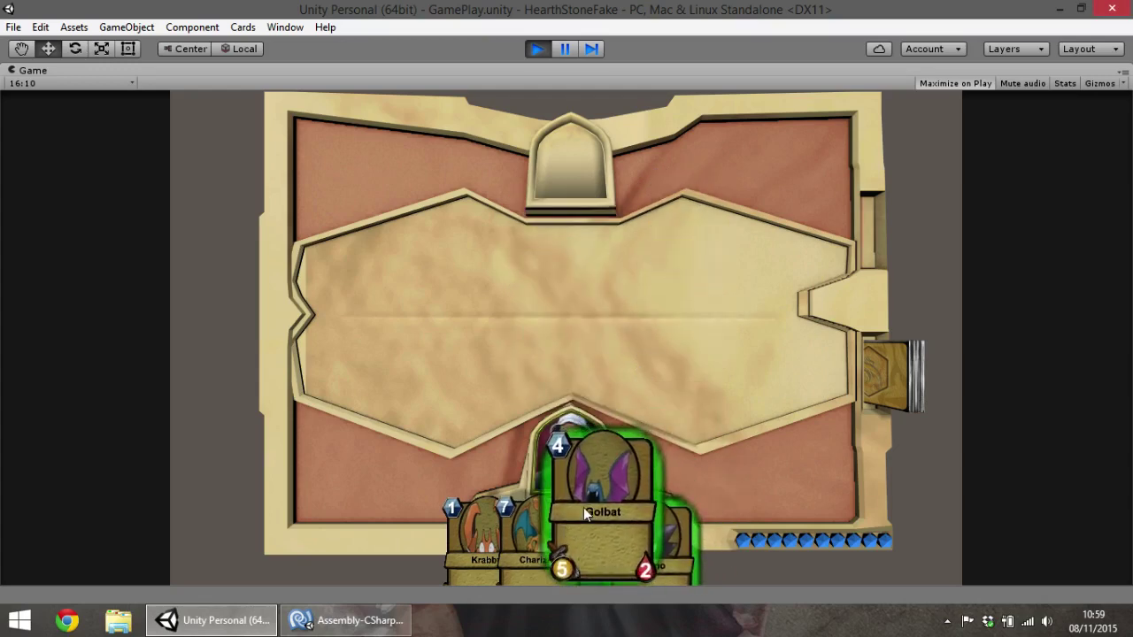
pyautogui.moveTo(584, 507); pyautogui.dragTo(600, 305)
pyautogui.moveTo(526, 511); pyautogui.dragTo(568, 309)
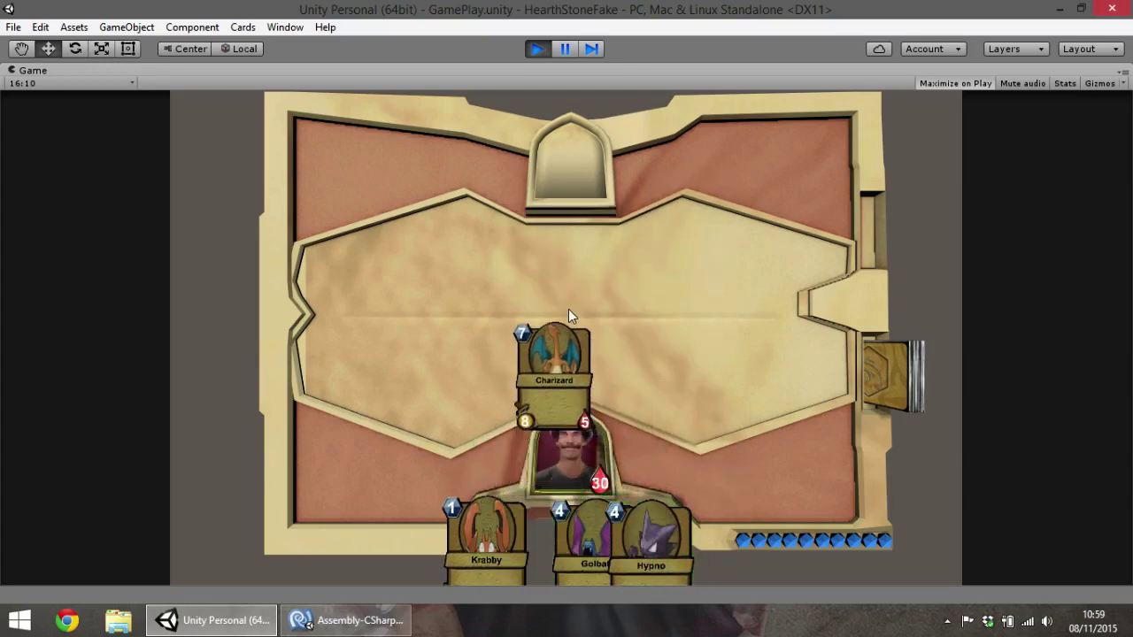
pyautogui.moveTo(461, 490); pyautogui.dragTo(557, 258)
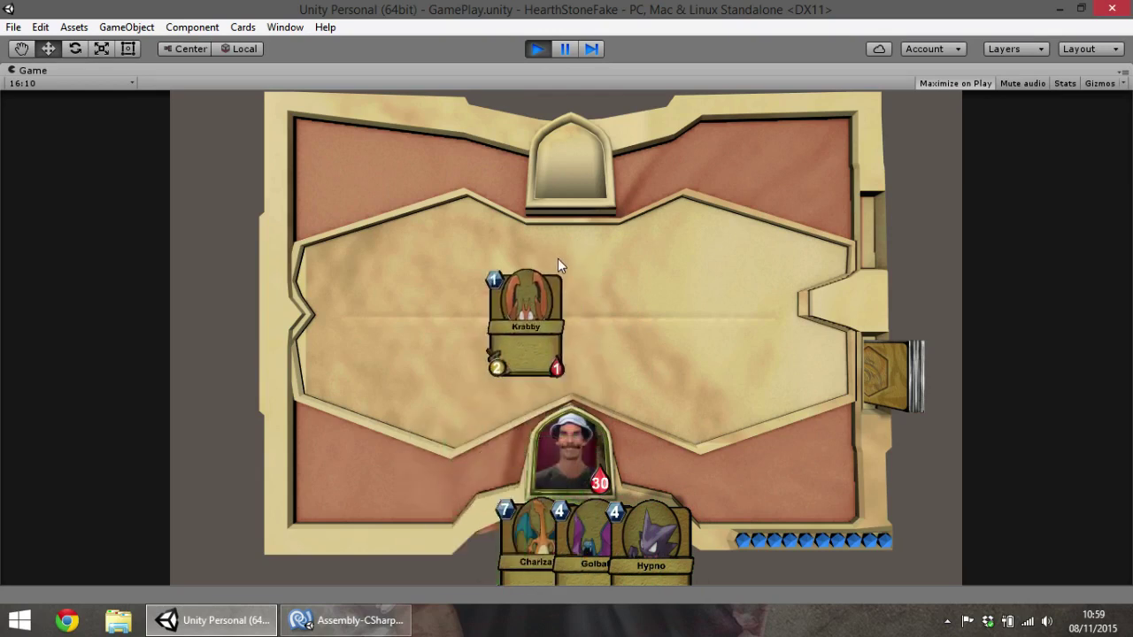
# Run another pass over Hypno, Golbat, Charizard and Krabby, verifying snap-back and hover zoom for all four
pyautogui.moveTo(652, 531)
pyautogui.mouseDown()
pyautogui.moveTo(686, 354)
pyautogui.moveTo(678, 292)
pyautogui.mouseUp()
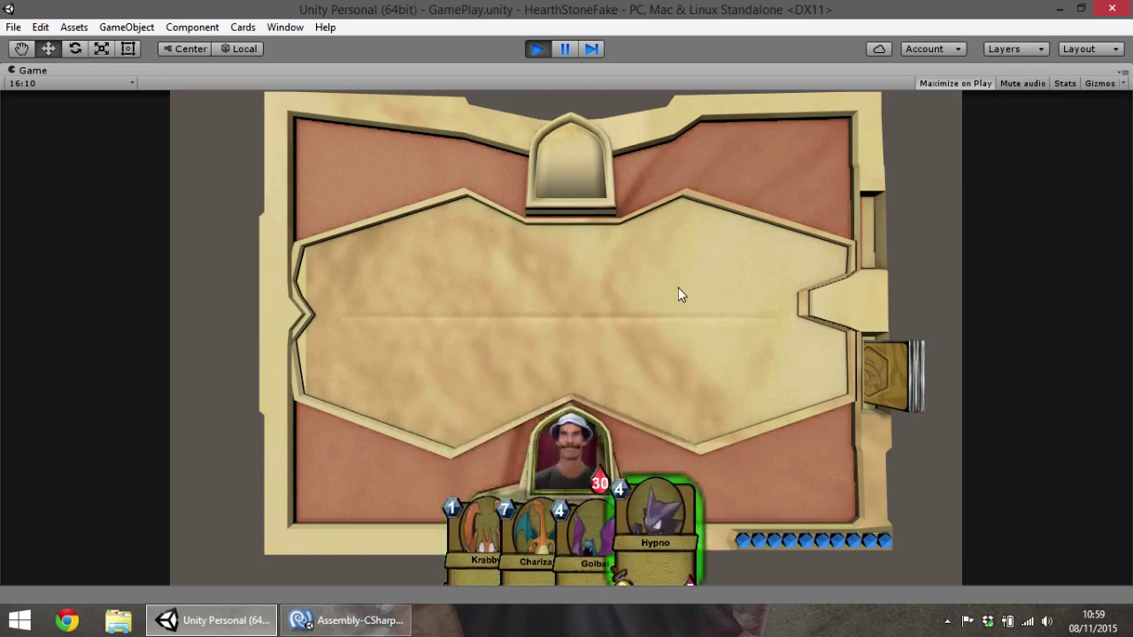
pyautogui.moveTo(574, 520)
pyautogui.mouseDown()
pyautogui.moveTo(602, 345)
pyautogui.moveTo(590, 269)
pyautogui.mouseUp()
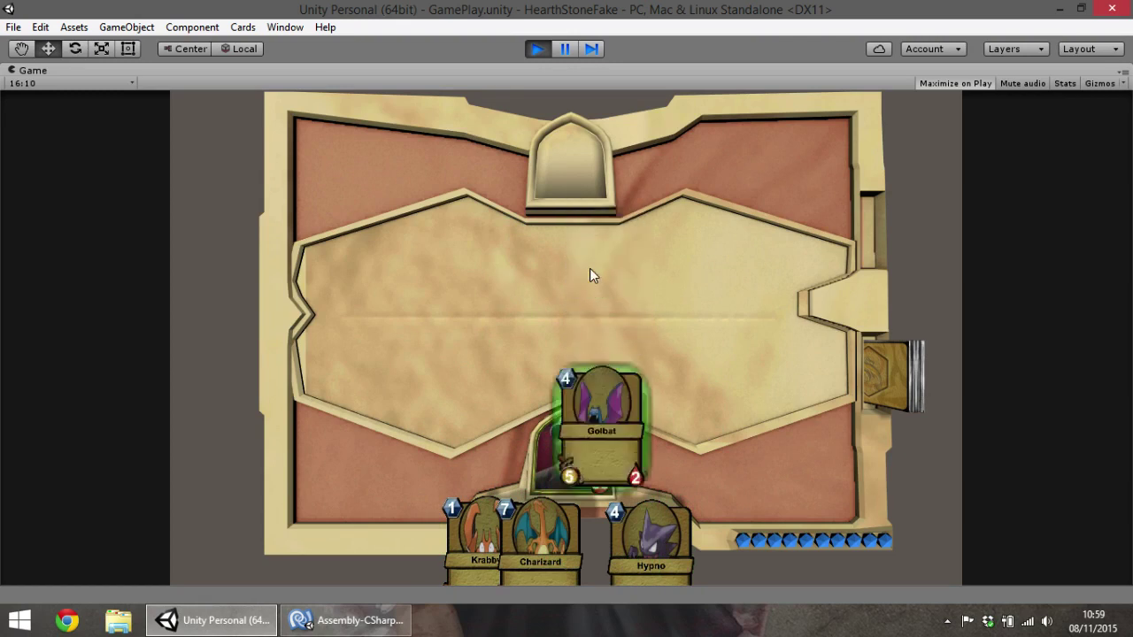
pyautogui.moveTo(510, 487)
pyautogui.mouseDown()
pyautogui.moveTo(574, 248)
pyautogui.moveTo(570, 257)
pyautogui.mouseUp()
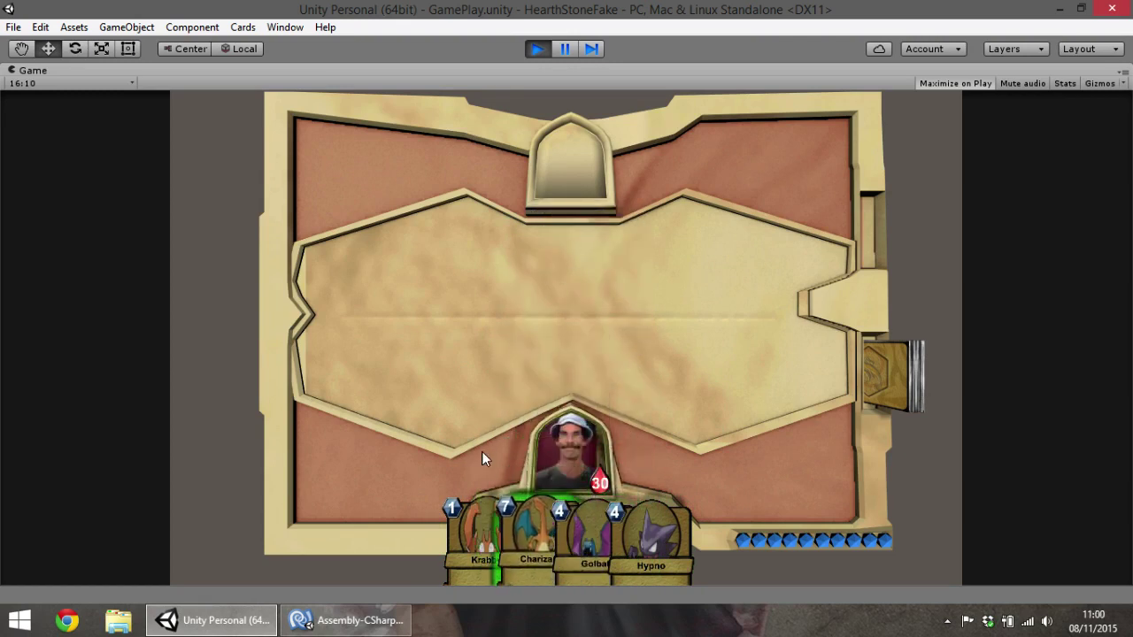
pyautogui.moveTo(466, 493); pyautogui.dragTo(586, 252)
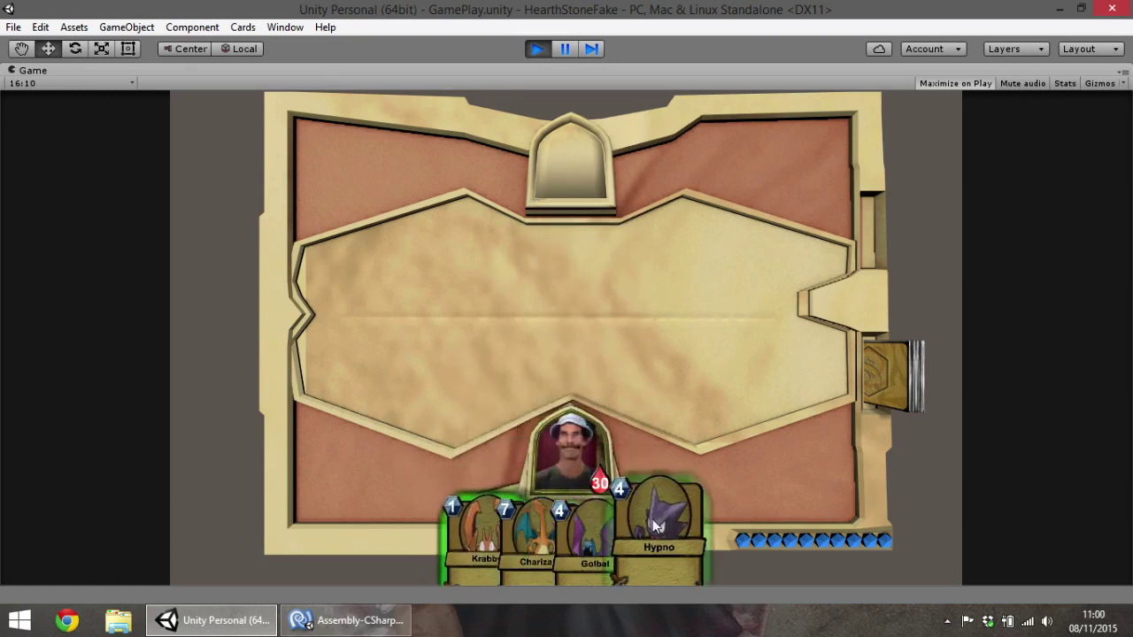
pyautogui.moveTo(657, 492); pyautogui.dragTo(679, 264)
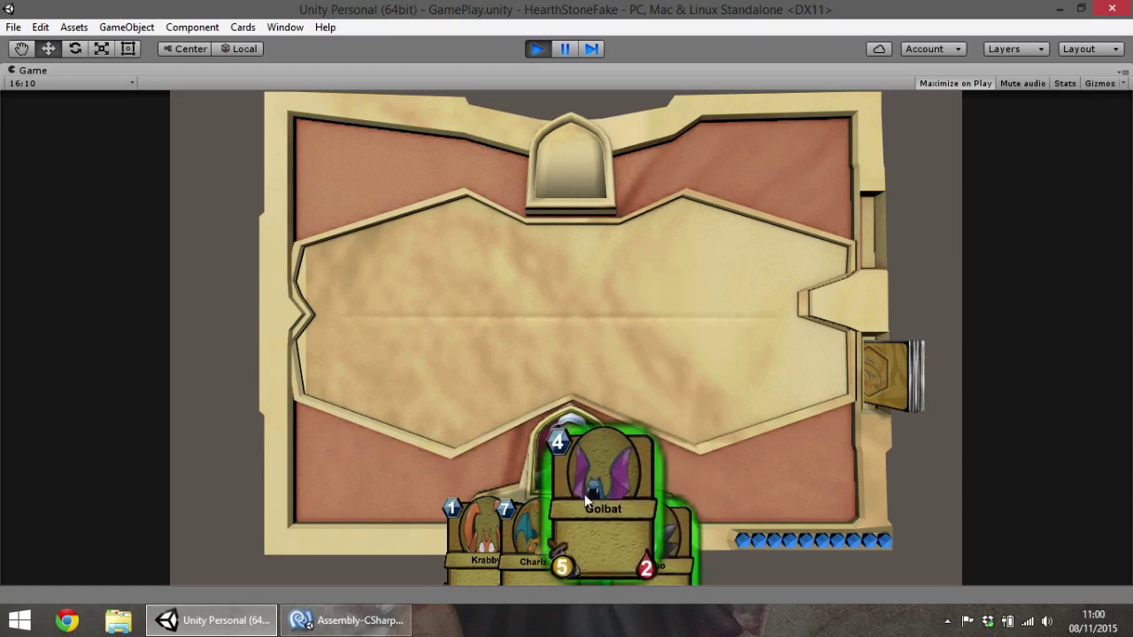
pyautogui.moveTo(584, 494); pyautogui.dragTo(625, 262)
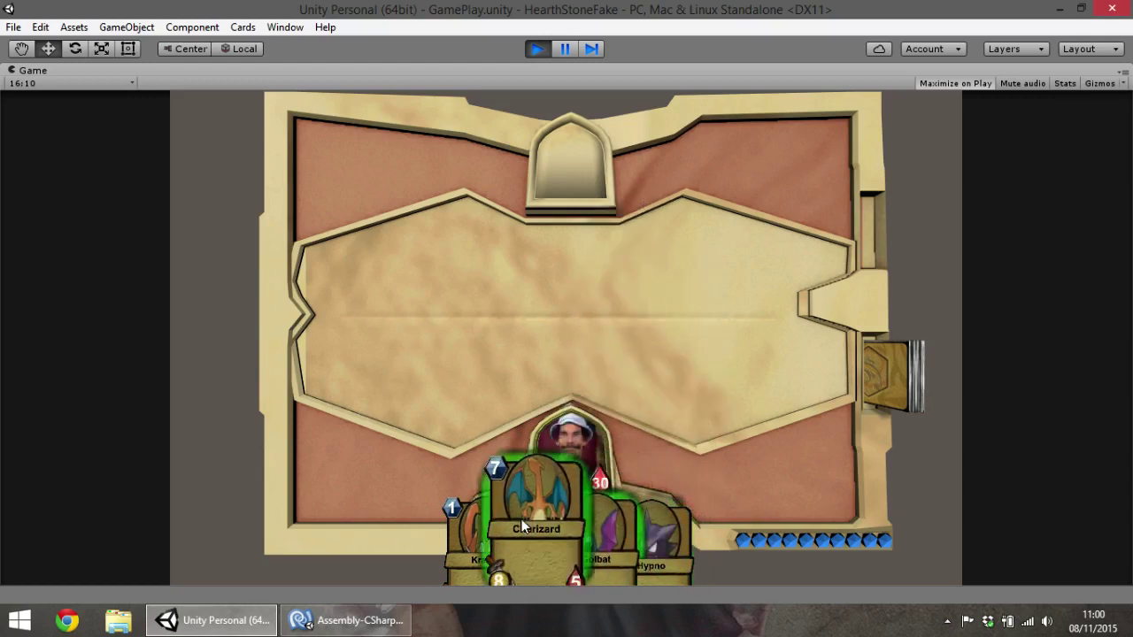
pyautogui.moveTo(540, 531); pyautogui.dragTo(580, 306)
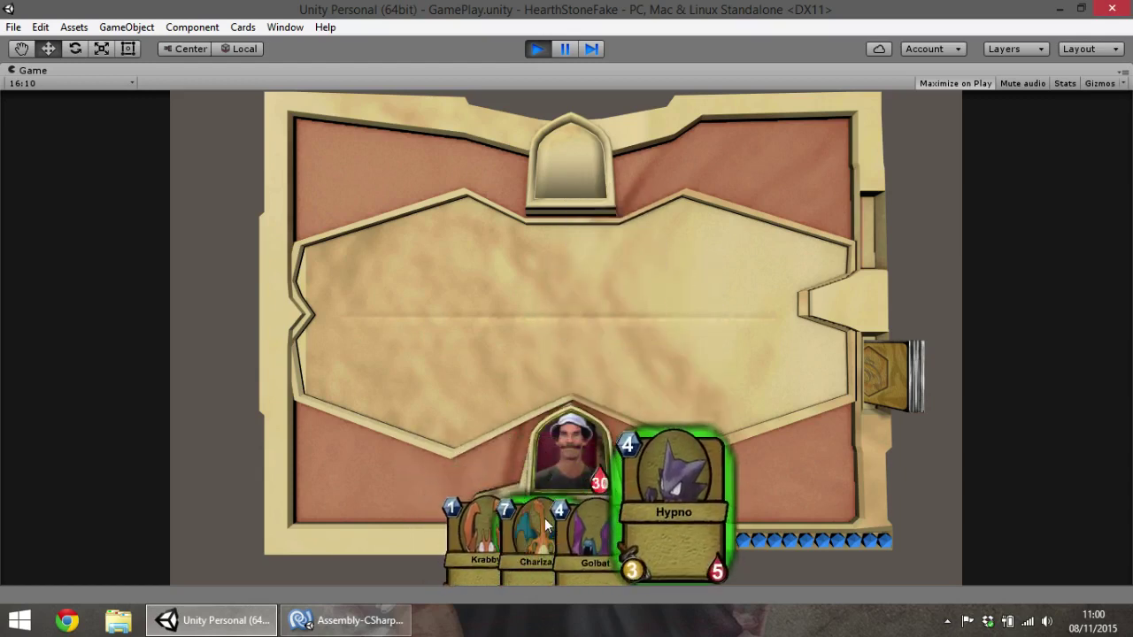